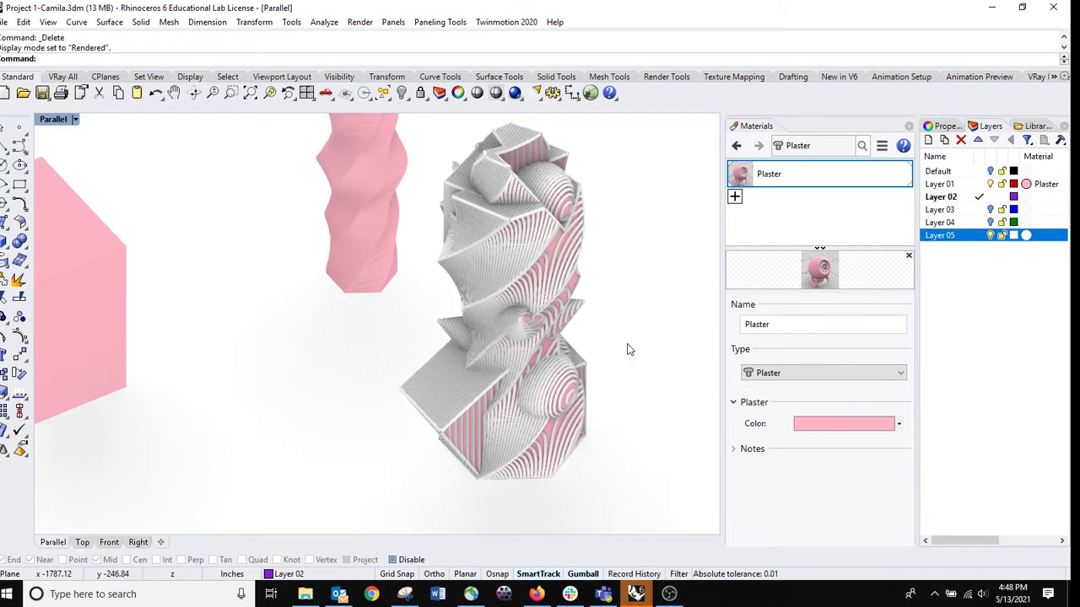
# - Turn off Layer 05 to hide the white strip frames covering the tower
pyautogui.moveTo(346, 339); pyautogui.dragTo(342, 343, button='right')
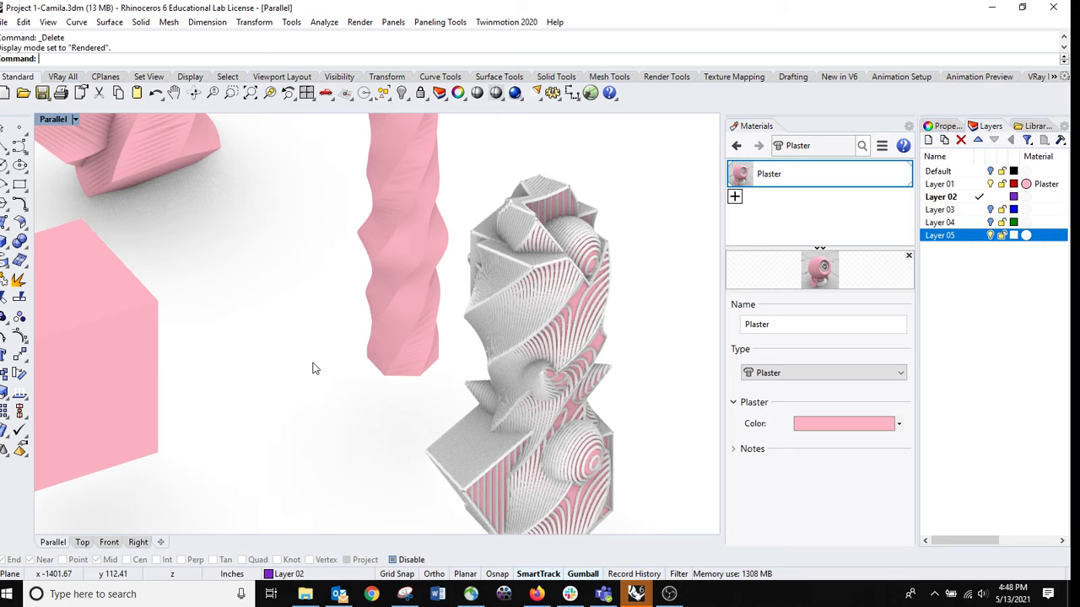
pyautogui.moveTo(330, 362)
pyautogui.mouseDown(button='right')
pyautogui.moveTo(321, 335)
pyautogui.moveTo(331, 369)
pyautogui.mouseUp(button='right')
pyautogui.scroll(10, 515, 411)
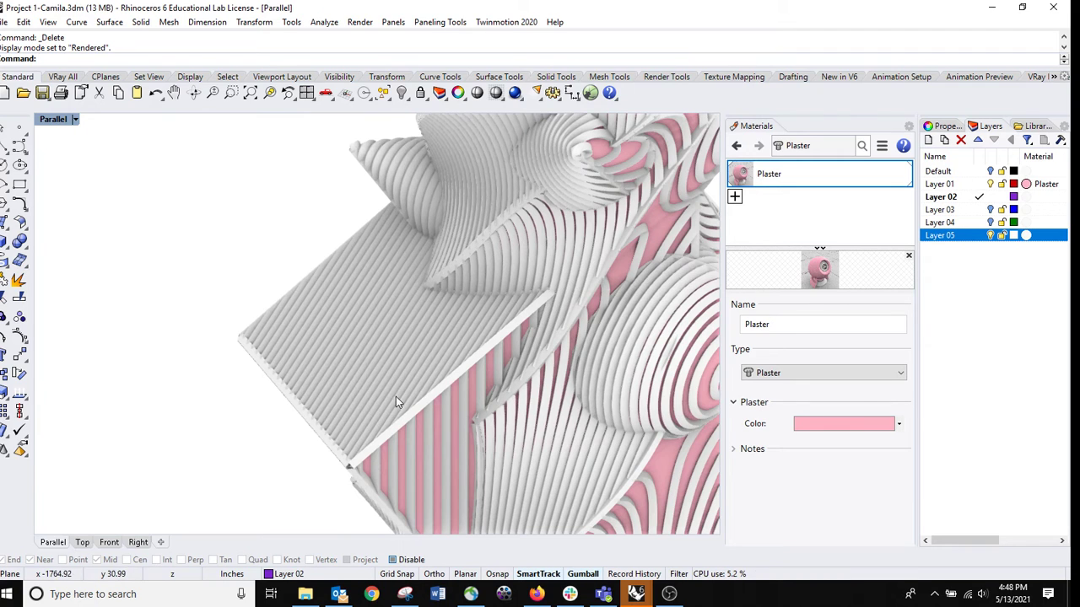
pyautogui.click(431, 440)
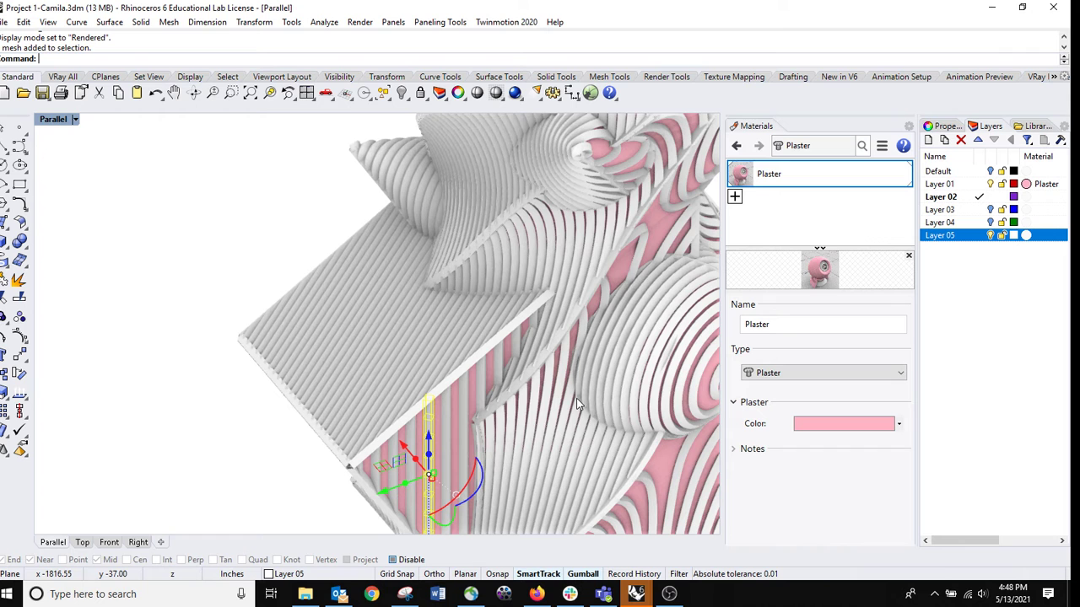
pyautogui.scroll(-4, 577, 398)
pyautogui.moveTo(555, 440); pyautogui.dragTo(582, 359, button='right')
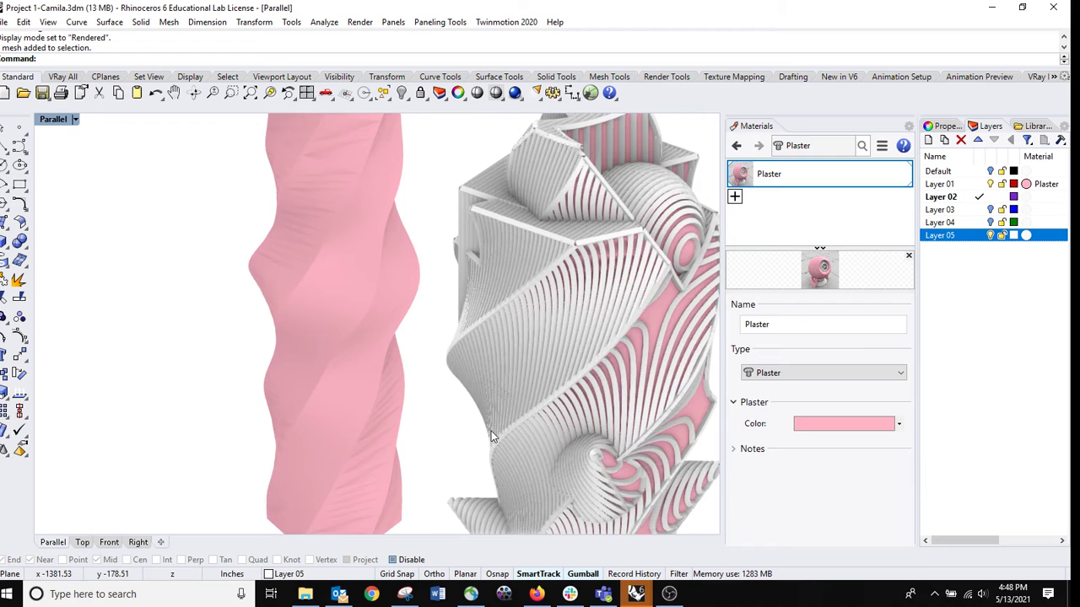
pyautogui.scroll(-2, 492, 433)
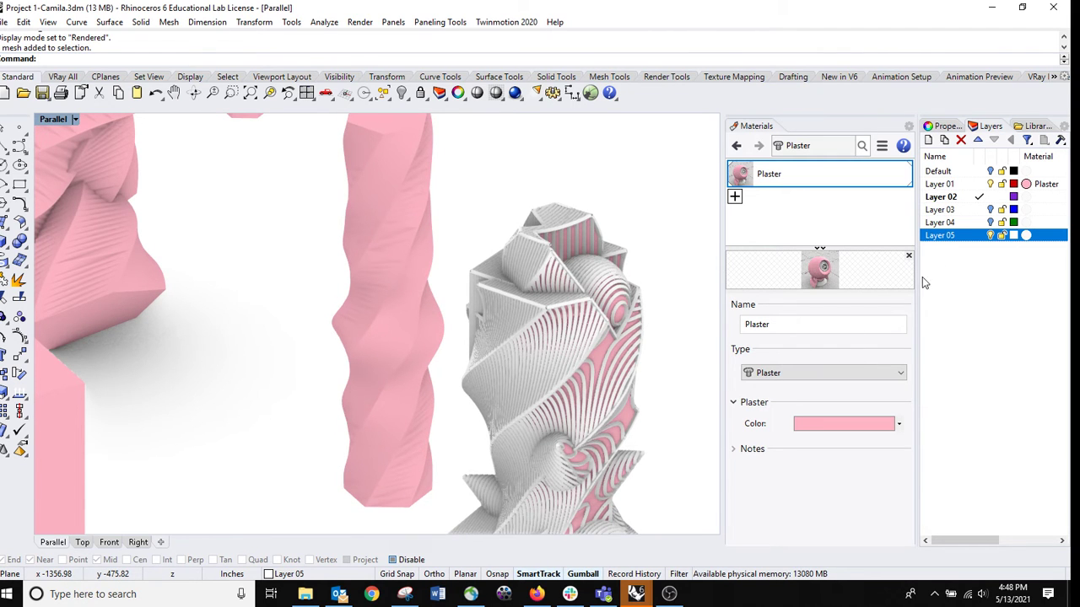
pyautogui.click(990, 235)
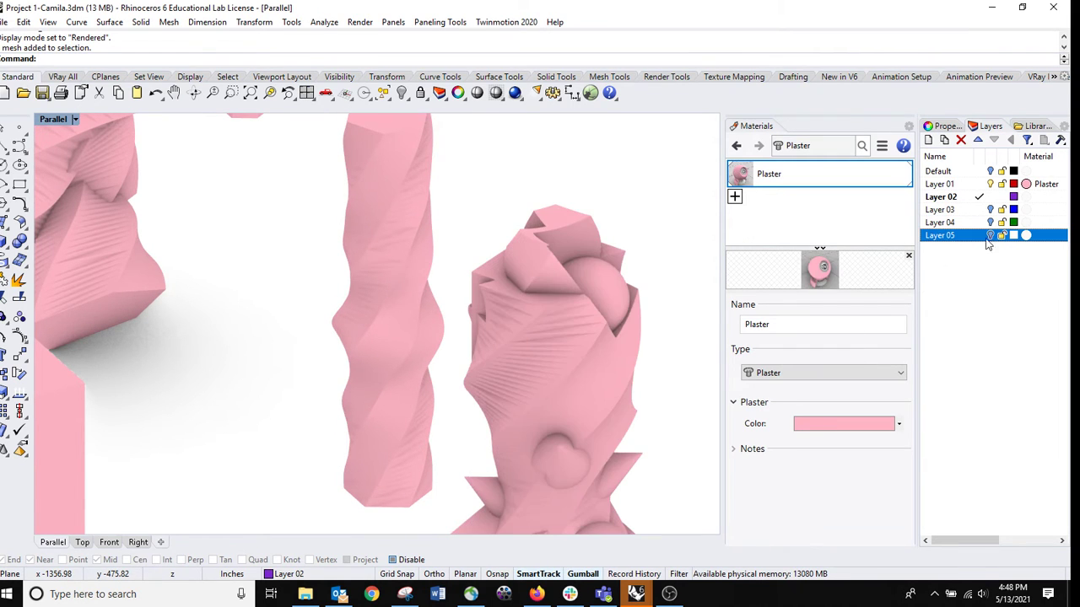
# - Examine the bare pink solid tower, selecting it to check its geometry and clearing the selection
pyautogui.moveTo(509, 309); pyautogui.dragTo(420, 296, button='right')
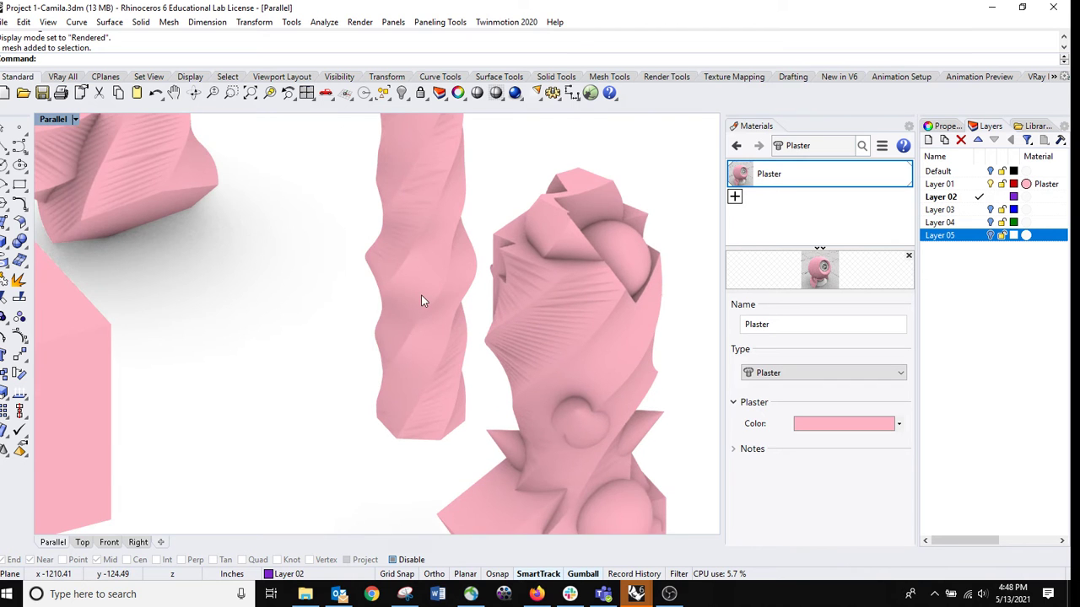
pyautogui.keyDown('shift'); pyautogui.moveTo(342, 299); pyautogui.dragTo(370, 322, button='right'); pyautogui.keyUp('shift')
pyautogui.scroll(-2, 413, 276)
pyautogui.click(533, 295)
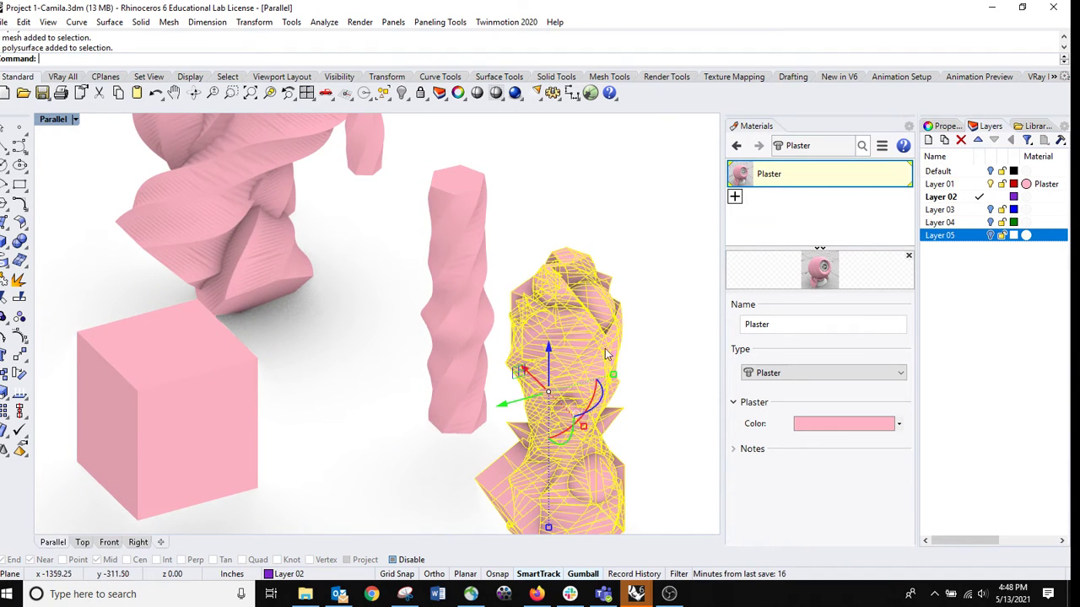
pyautogui.click(586, 238)
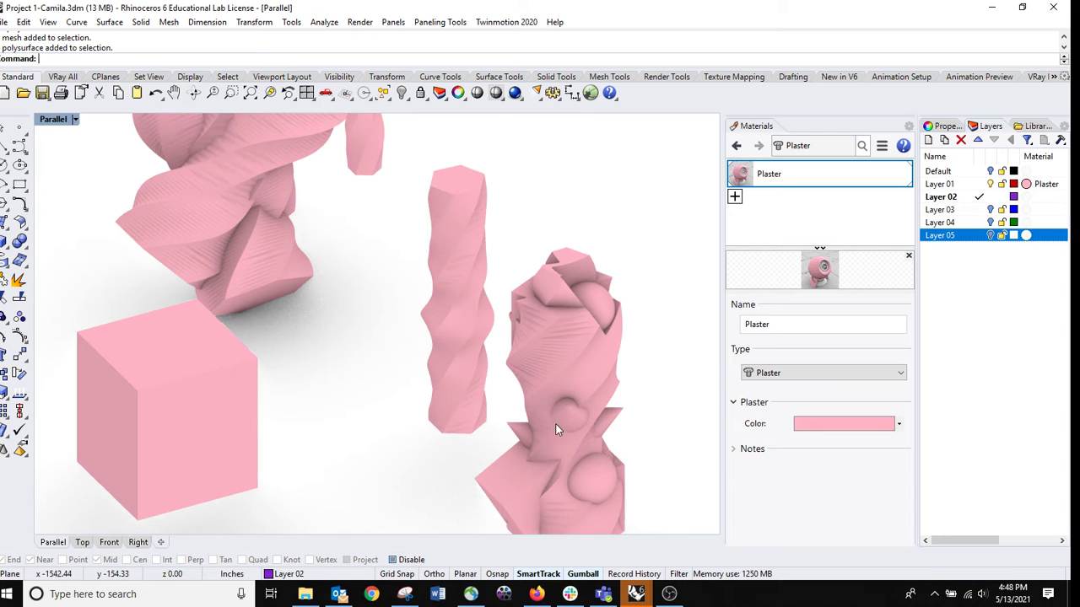
# - Open Grasshopper and select the whole lower frame definition to preview its frames in the viewport
pyautogui.moveTo(473, 380); pyautogui.dragTo(488, 390, button='right')
pyautogui.write('Grasshopper')
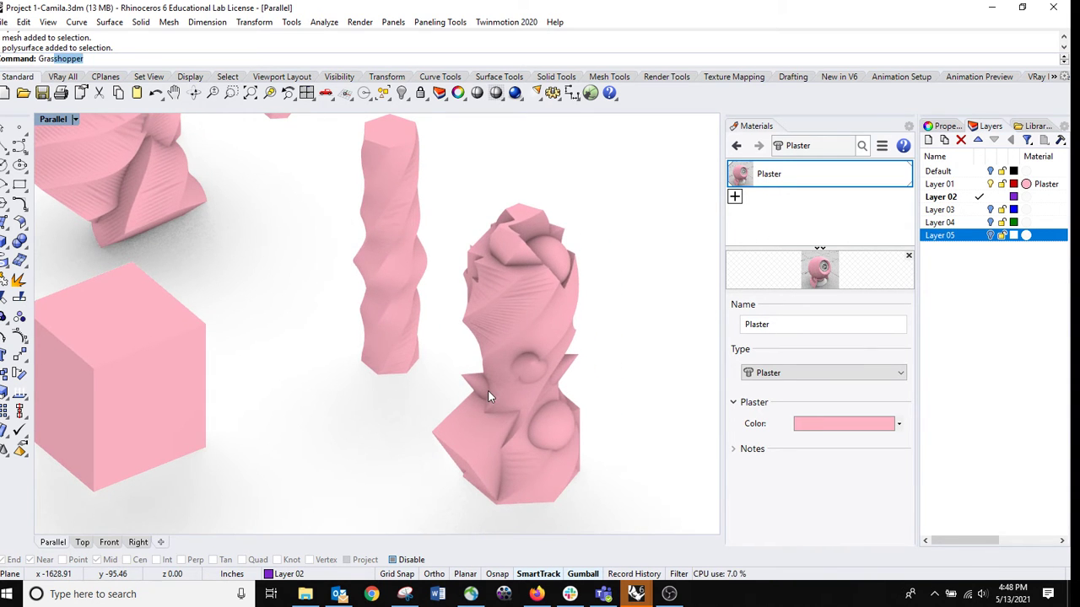
pyautogui.press('Return')
pyautogui.scroll(-6, 607, 221)
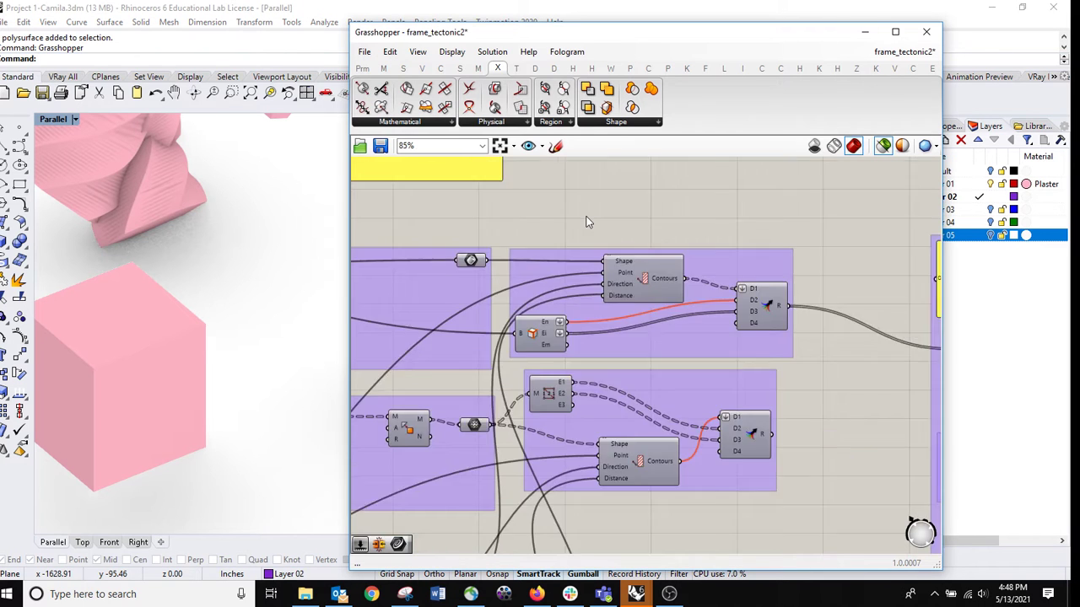
pyautogui.scroll(-3, 631, 291)
pyautogui.moveTo(487, 237); pyautogui.dragTo(840, 392)
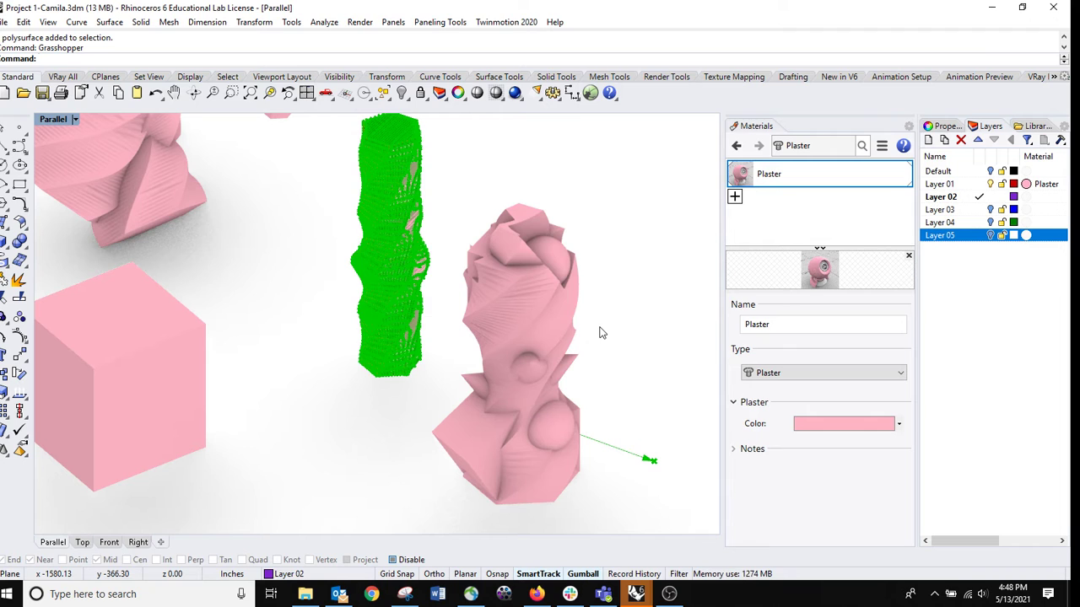
# - Examine the green frame preview on the twisted column up close
pyautogui.press('Return')
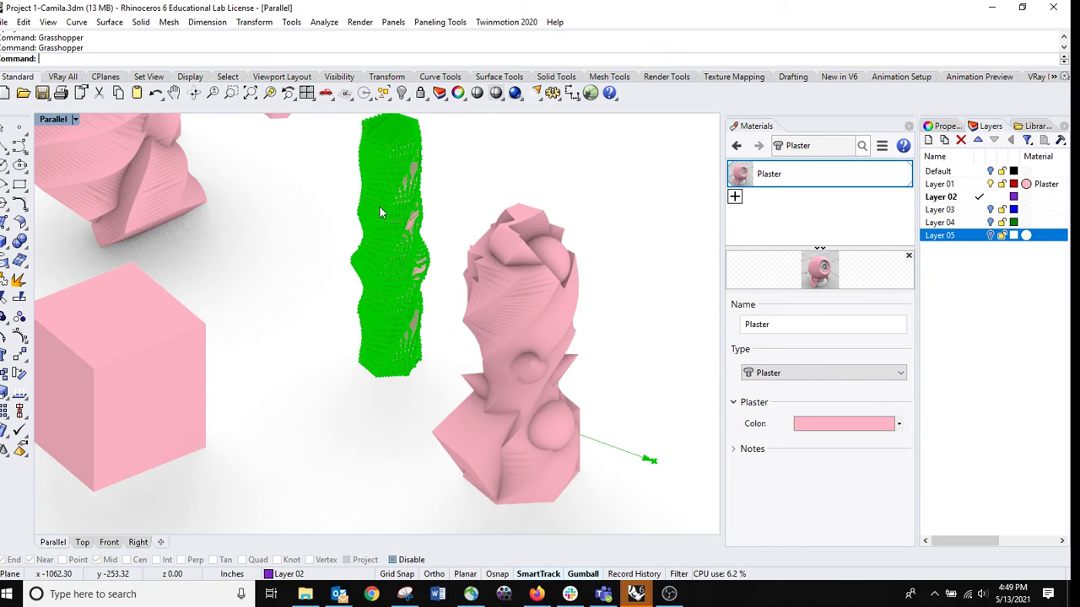
pyautogui.scroll(4, 380, 206)
pyautogui.scroll(3, 371, 296)
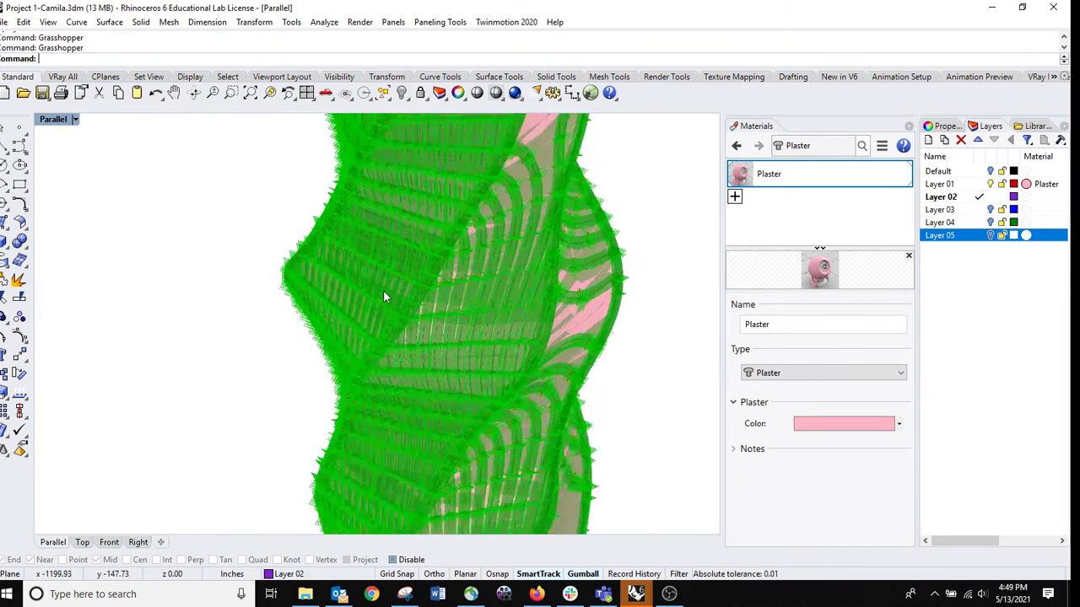
pyautogui.scroll(1, 383, 297)
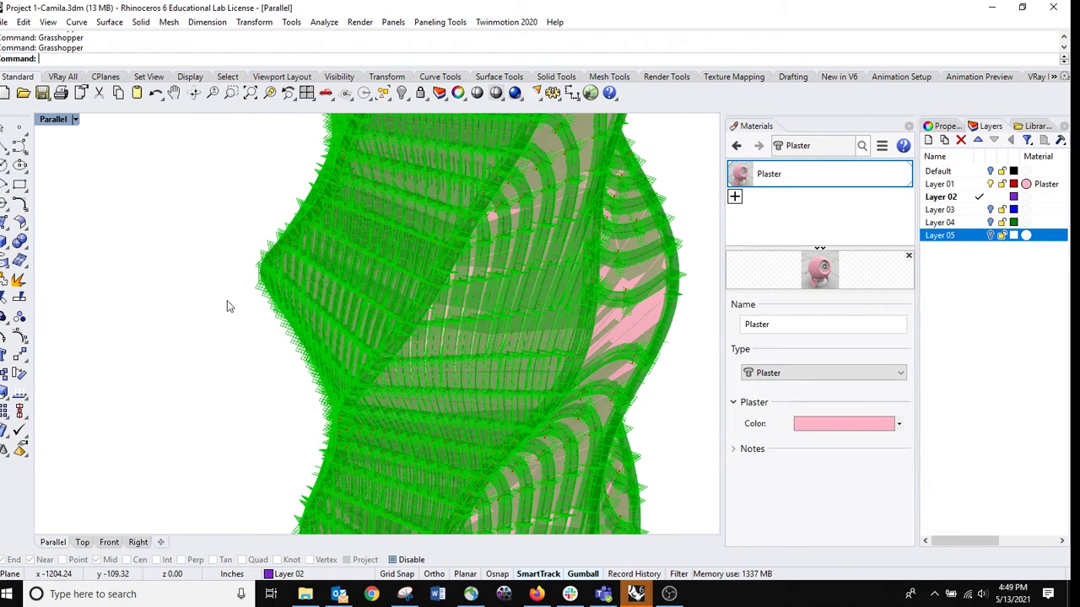
pyautogui.scroll(2, 173, 510)
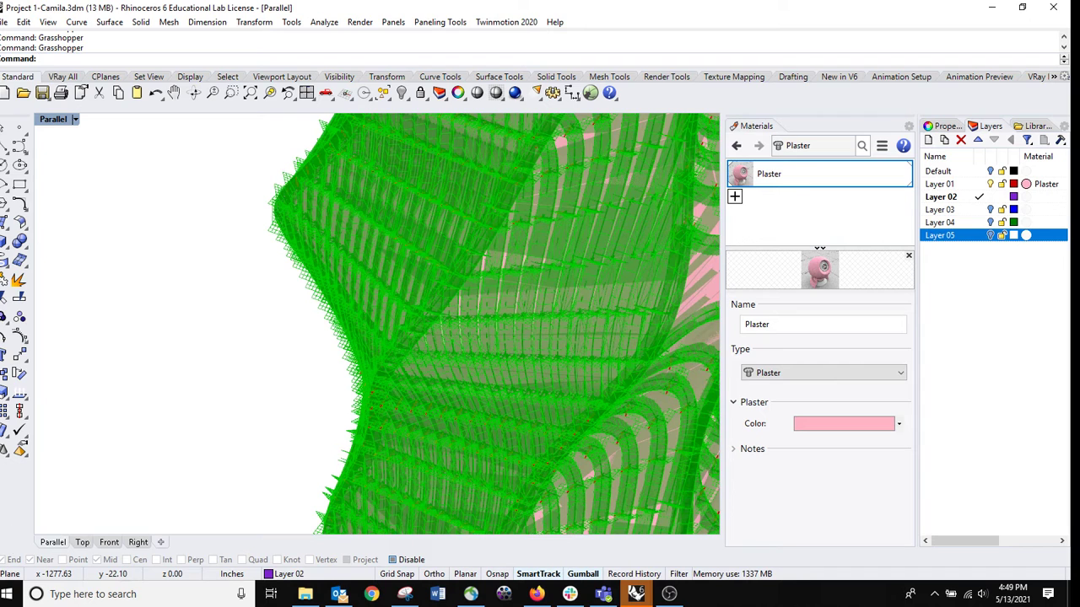
# - Return to Grasshopper and disable all selected components of the lower frame definition
pyautogui.write('G')
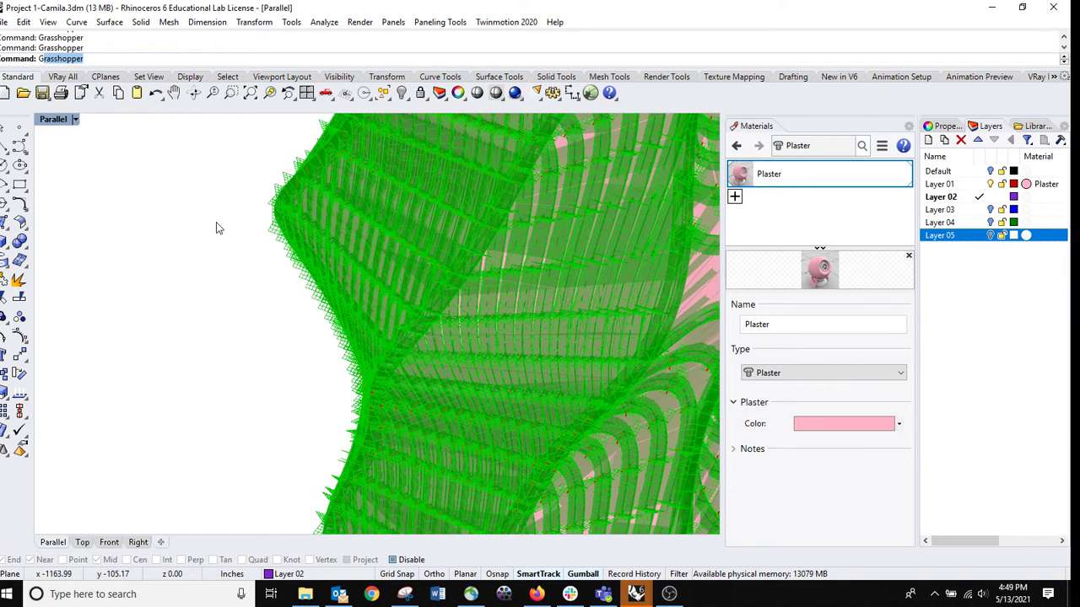
pyautogui.write('rass')
pyautogui.press('Return')
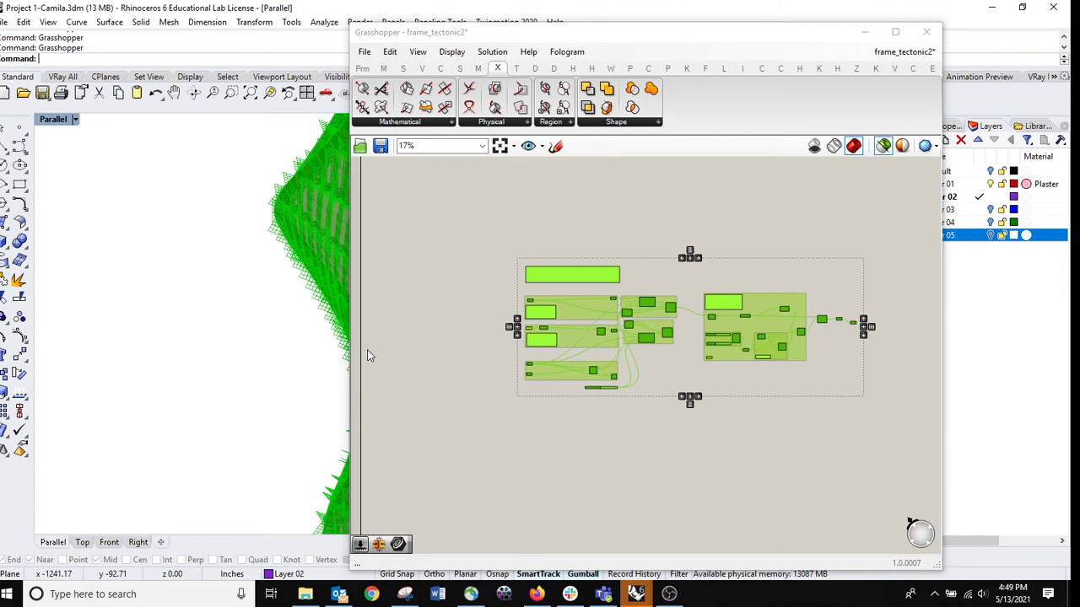
pyautogui.middleClick(567, 275)
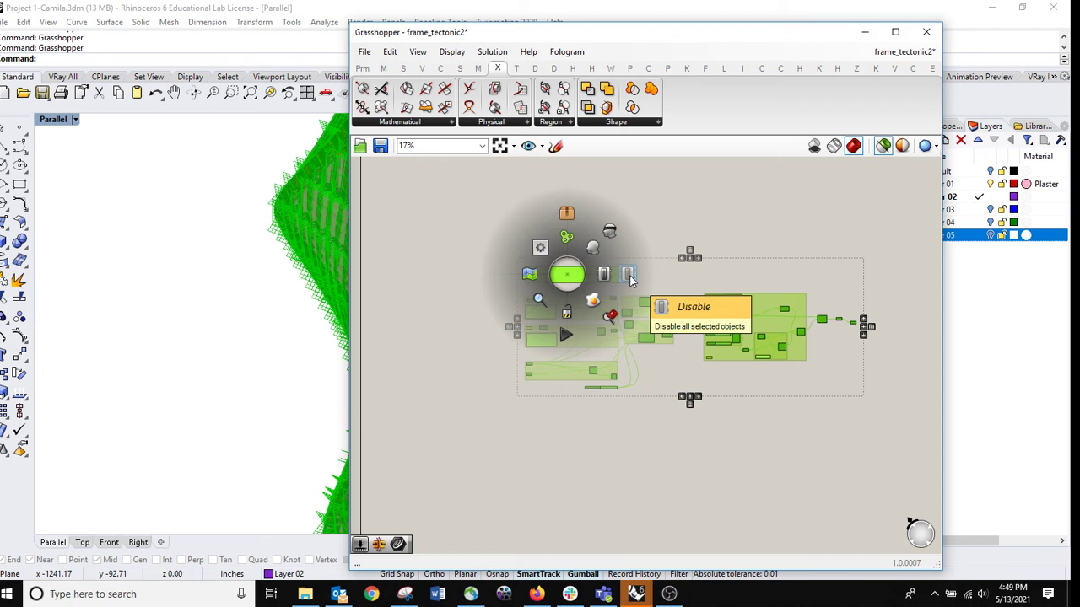
pyautogui.click(628, 276)
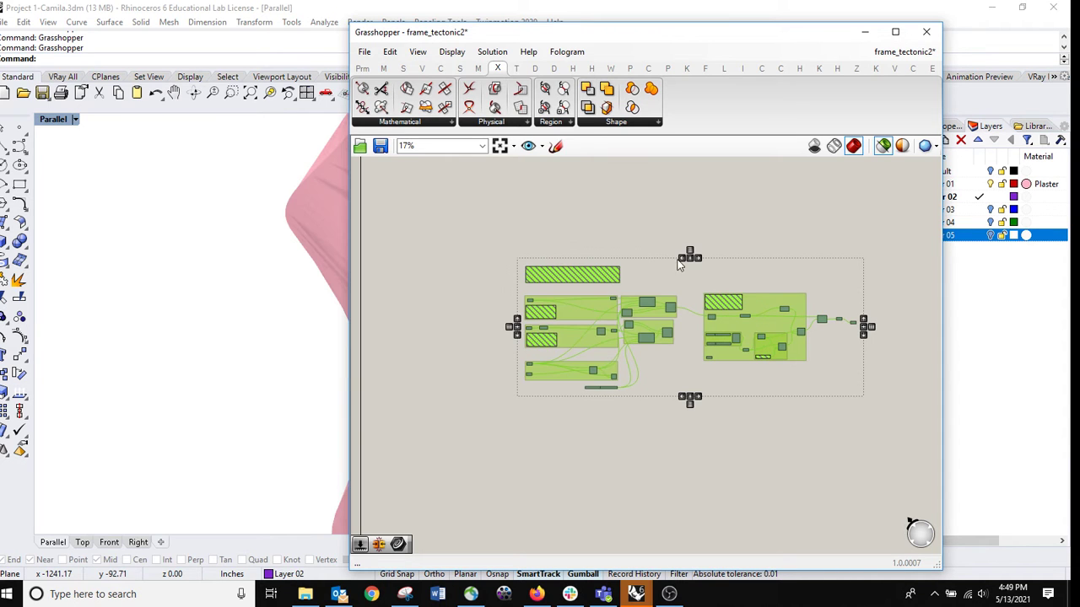
pyautogui.click(627, 224)
# - Locate the upper solid frame definition and select its Brep input component above the yellow "solid" note
pyautogui.scroll(-2, 627, 225)
pyautogui.moveTo(590, 253); pyautogui.dragTo(590, 393, button='right')
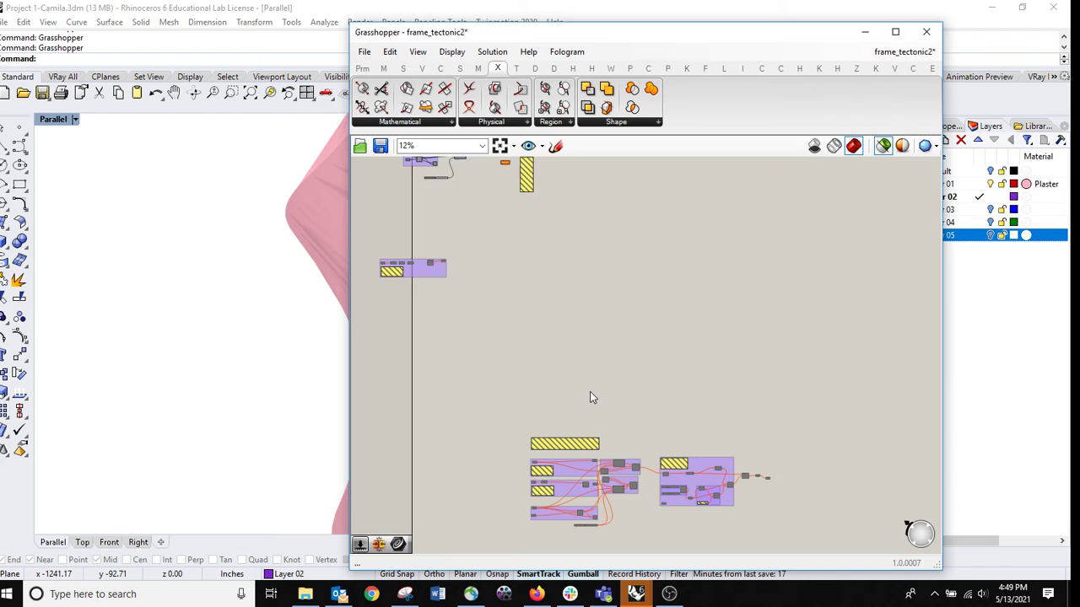
pyautogui.scroll(-1, 590, 392)
pyautogui.moveTo(570, 289); pyautogui.dragTo(635, 407, button='right')
pyautogui.scroll(6, 499, 311)
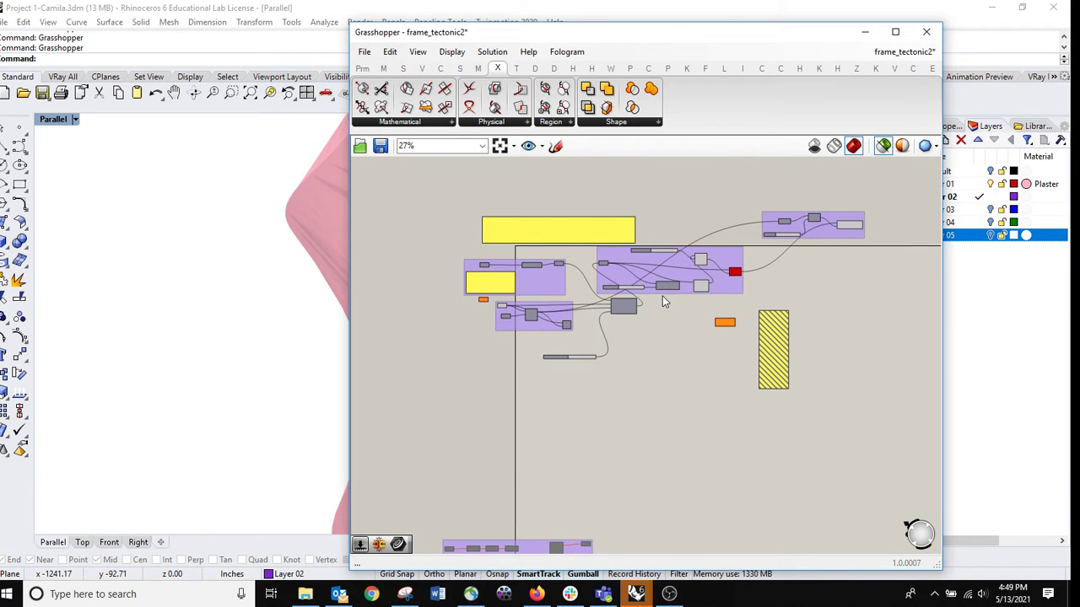
pyautogui.scroll(5, 541, 340)
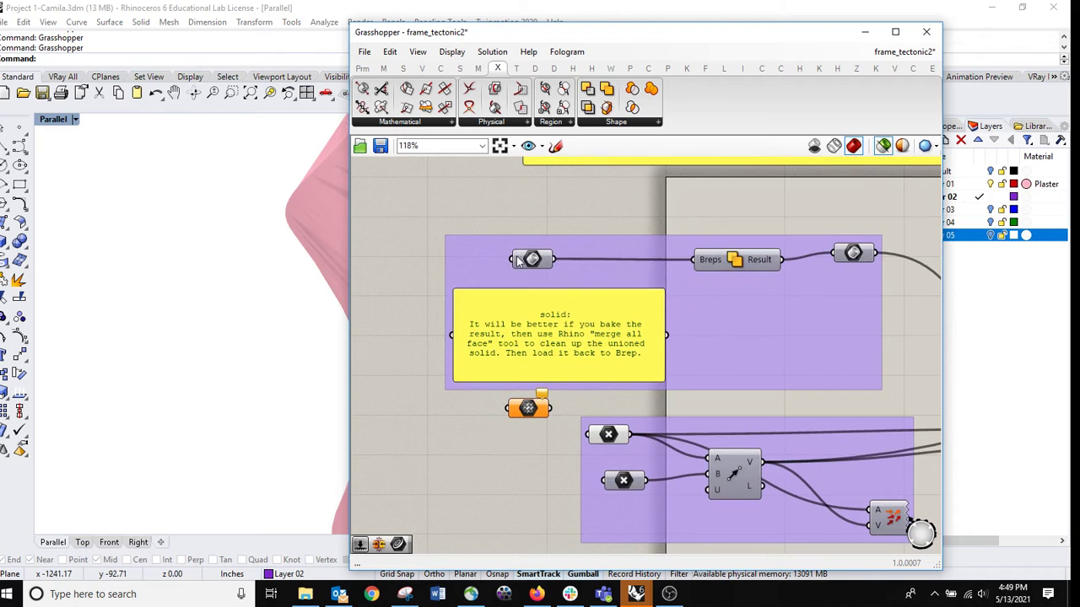
pyautogui.click(531, 259)
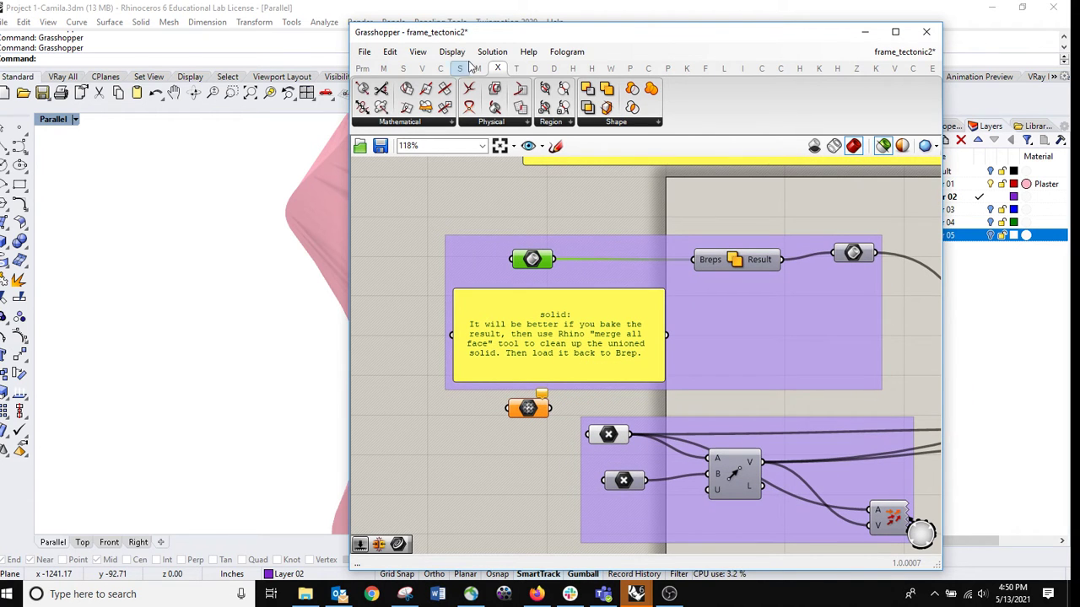
# - Move the Grasshopper window aside and frame the tower in the viewport with the Brep input component selected to highlight its geometry
pyautogui.moveTo(523, 32); pyautogui.dragTo(728, 120)
pyautogui.moveTo(405, 245); pyautogui.dragTo(332, 264, button='right')
pyautogui.scroll(-5, 332, 264)
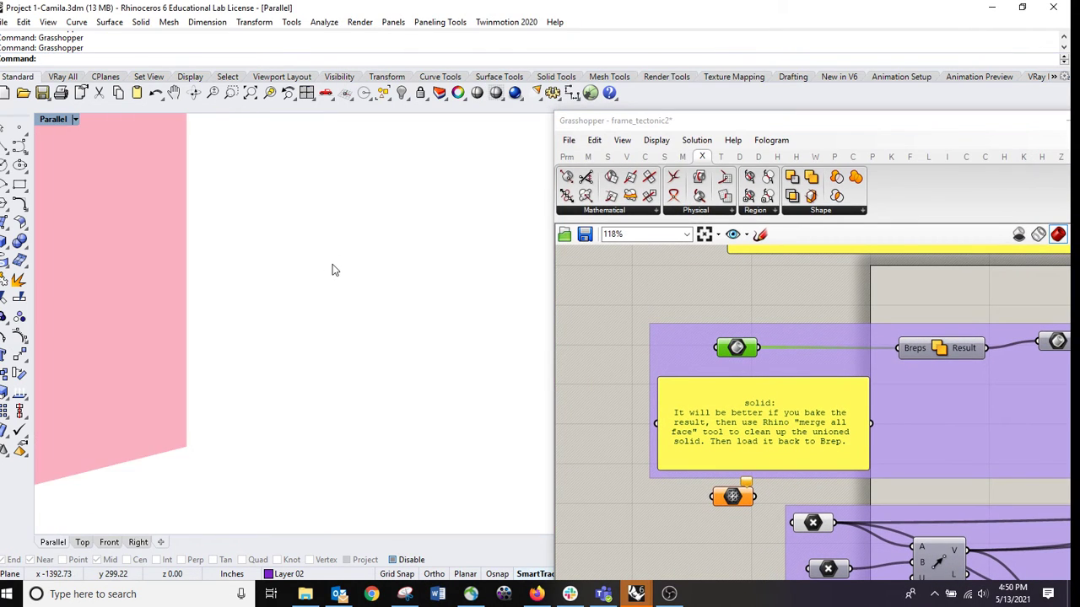
pyautogui.scroll(-10, 332, 264)
pyautogui.moveTo(420, 275); pyautogui.dragTo(392, 250, button='right')
pyautogui.scroll(7, 392, 249)
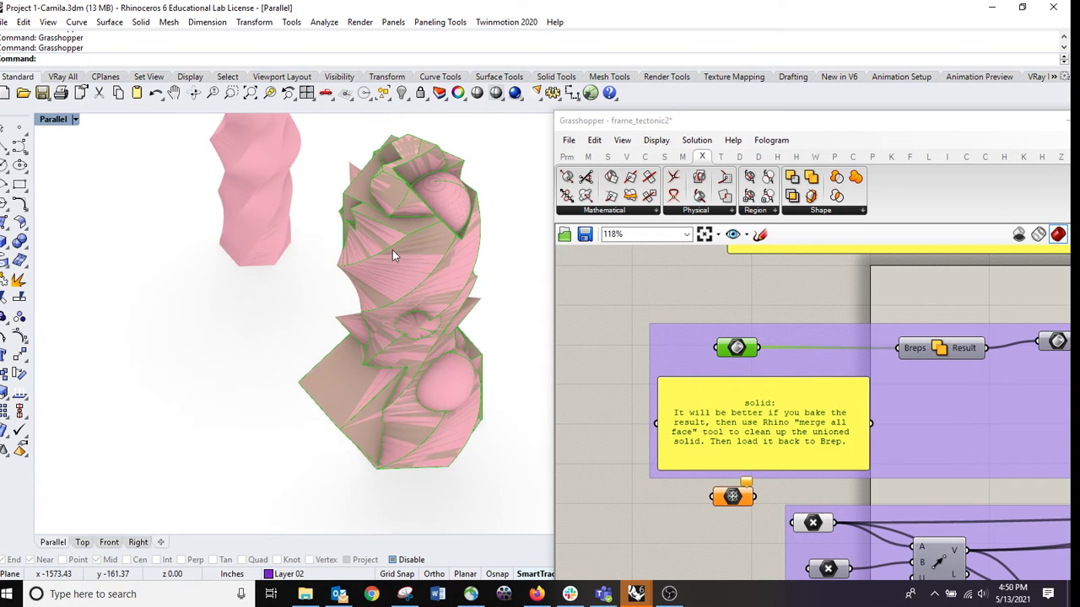
pyautogui.click(696, 298)
pyautogui.click(738, 347)
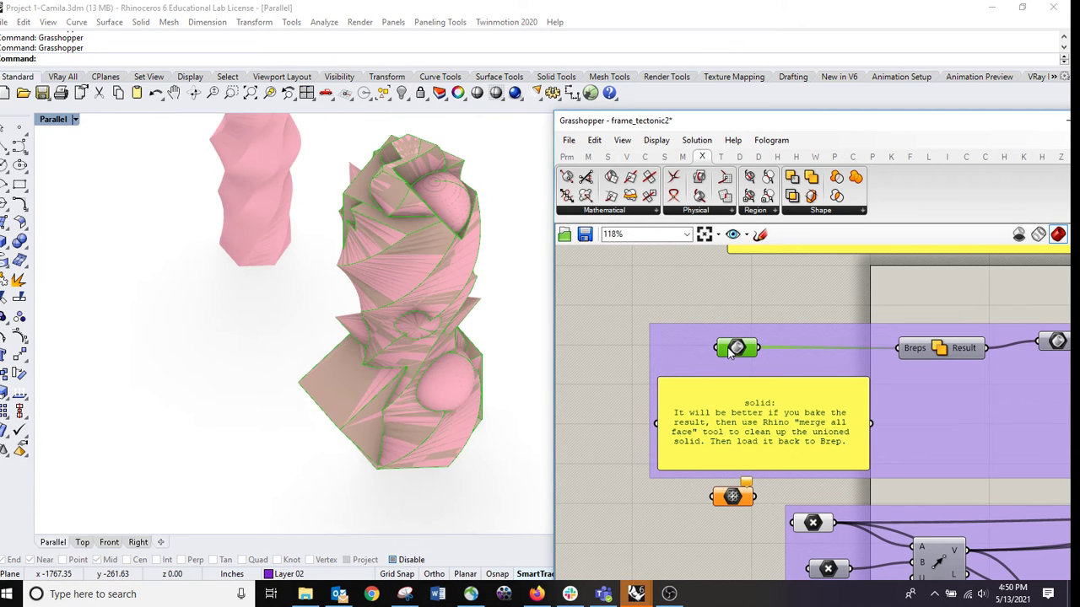
# - Follow the definition past the solid union, selecting the resulting Brep and the Contours component to inspect the tower's contour lines
pyautogui.moveTo(729, 331); pyautogui.dragTo(634, 309, button='right')
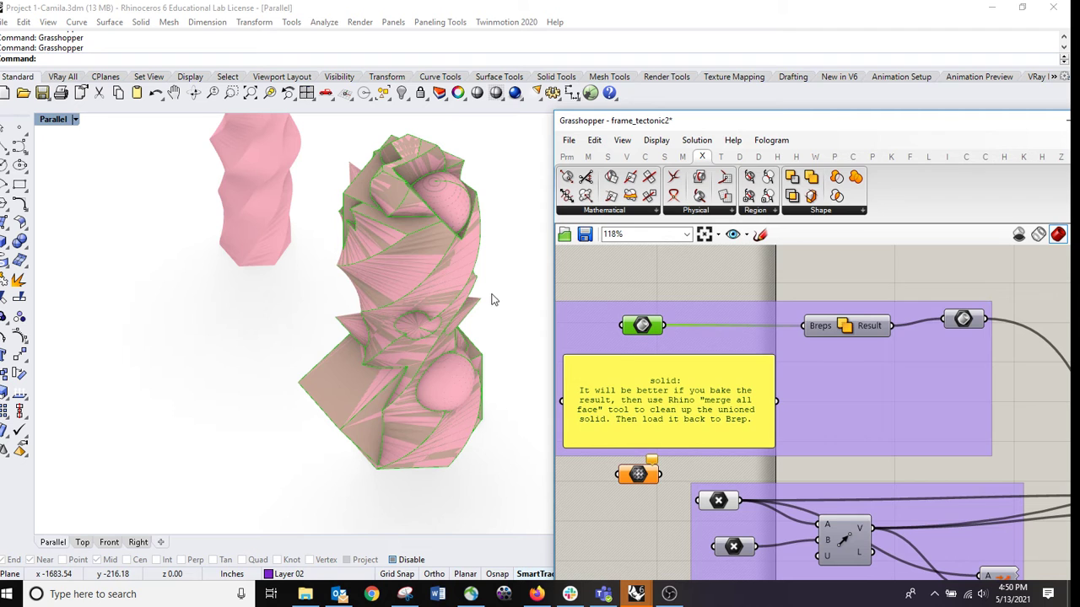
pyautogui.moveTo(959, 399); pyautogui.dragTo(796, 393, button='right')
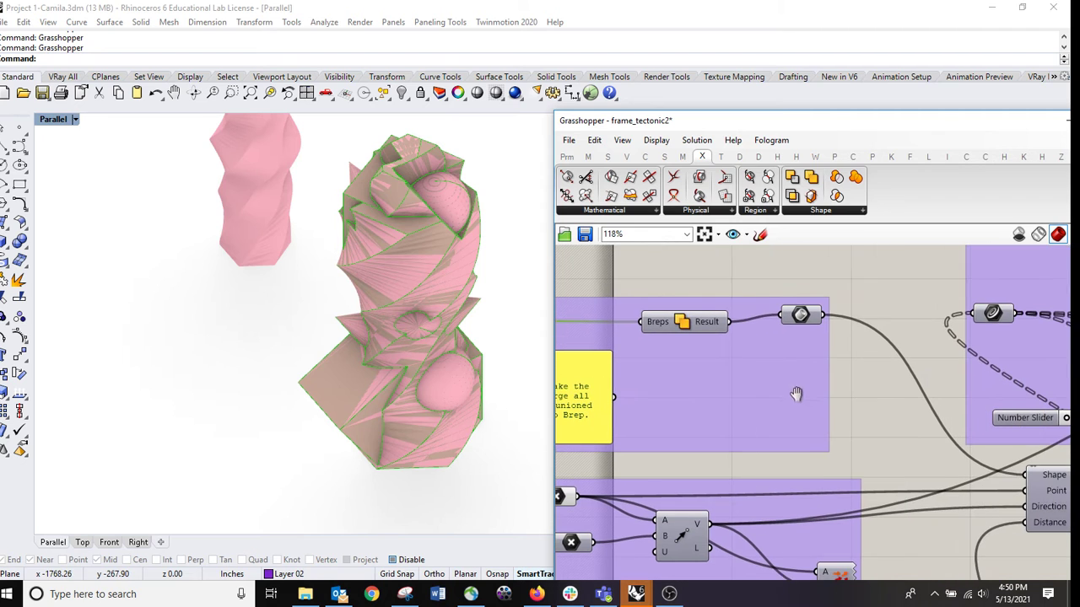
pyautogui.click(785, 313)
pyautogui.moveTo(889, 412); pyautogui.dragTo(623, 393, button='right')
pyautogui.moveTo(778, 353); pyautogui.dragTo(705, 312, button='right')
pyautogui.click(751, 469)
pyautogui.moveTo(419, 325); pyautogui.dragTo(436, 340, button='right')
pyautogui.moveTo(646, 409); pyautogui.dragTo(798, 332, button='right')
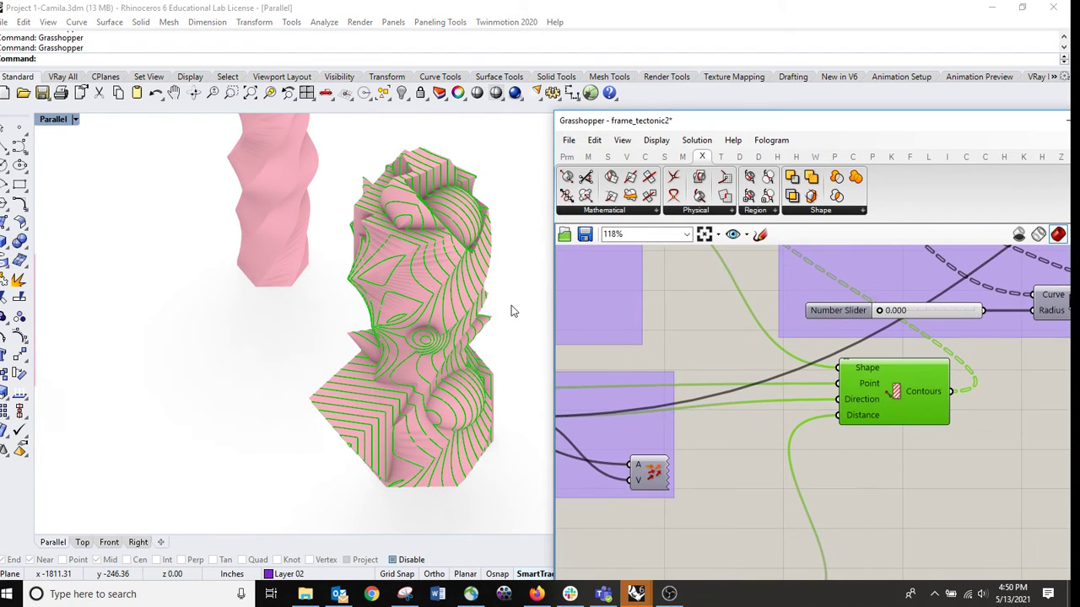
pyautogui.moveTo(511, 309); pyautogui.dragTo(421, 343, button='right')
# - Select the two-point vector component and its connected vector display component to check the contour direction
pyautogui.moveTo(726, 400); pyautogui.dragTo(799, 369, button='right')
pyautogui.scroll(-3, 832, 382)
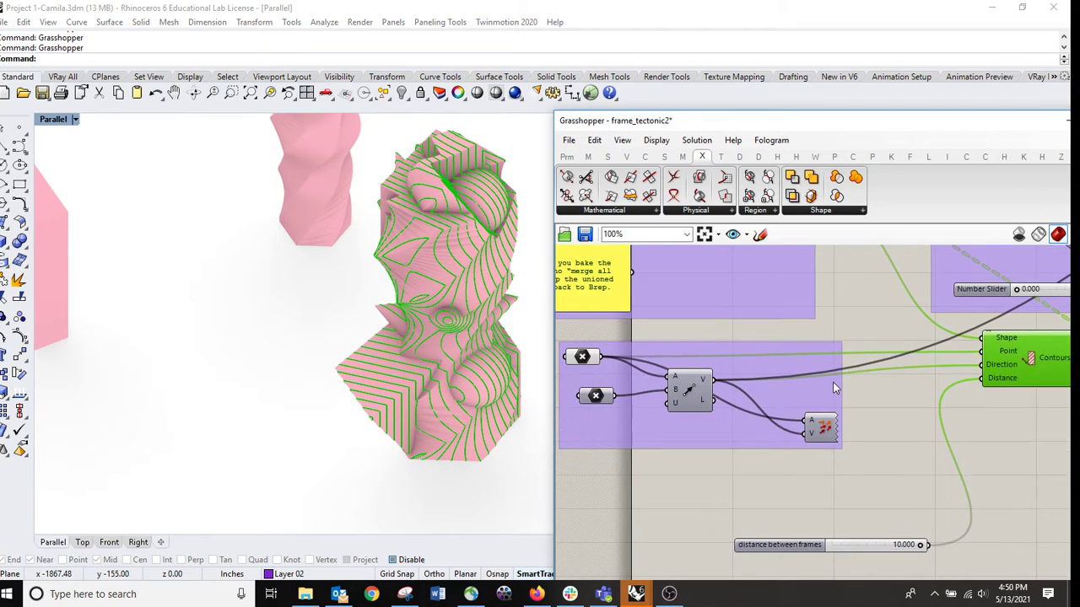
pyautogui.click(704, 388)
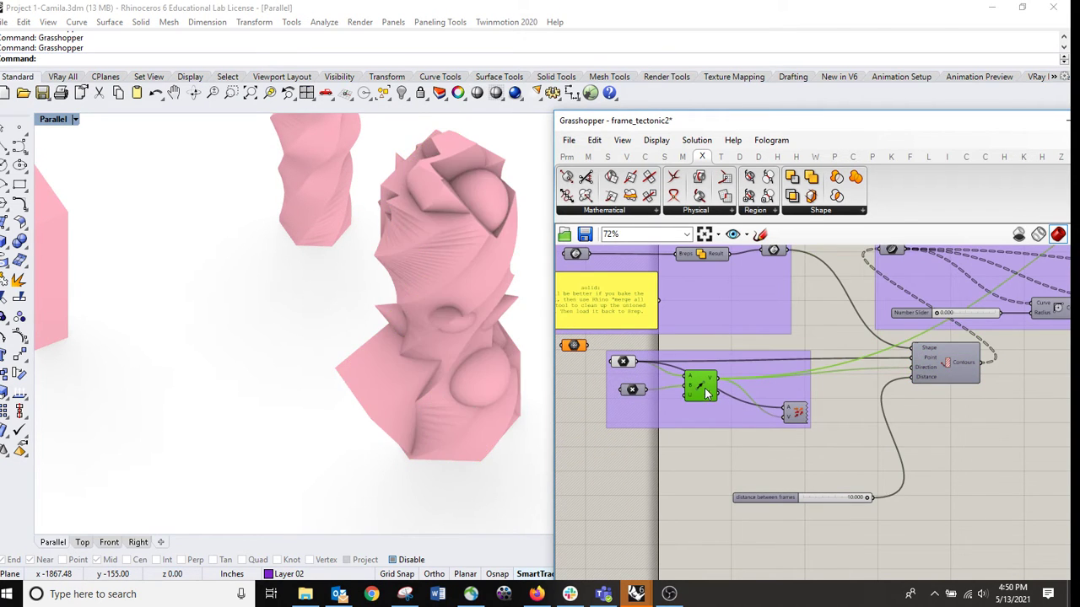
pyautogui.click(796, 412)
pyautogui.moveTo(396, 328); pyautogui.dragTo(441, 324, button='right')
# - Set the Parallel viewport's display mode to Shaded and bring all the models into view
pyautogui.click(75, 120)
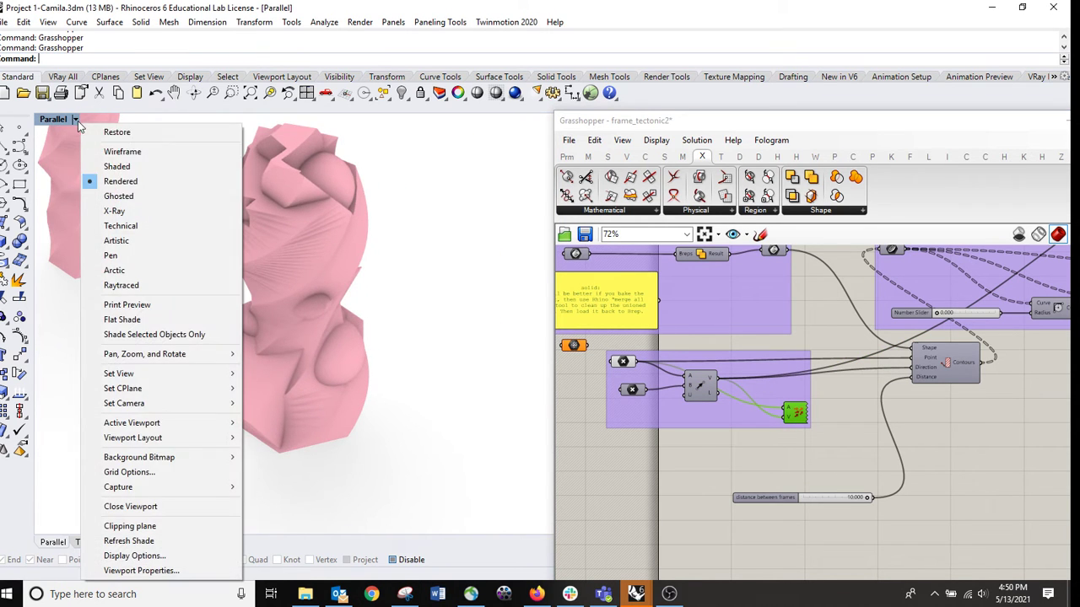
pyautogui.click(128, 168)
pyautogui.scroll(-8, 320, 366)
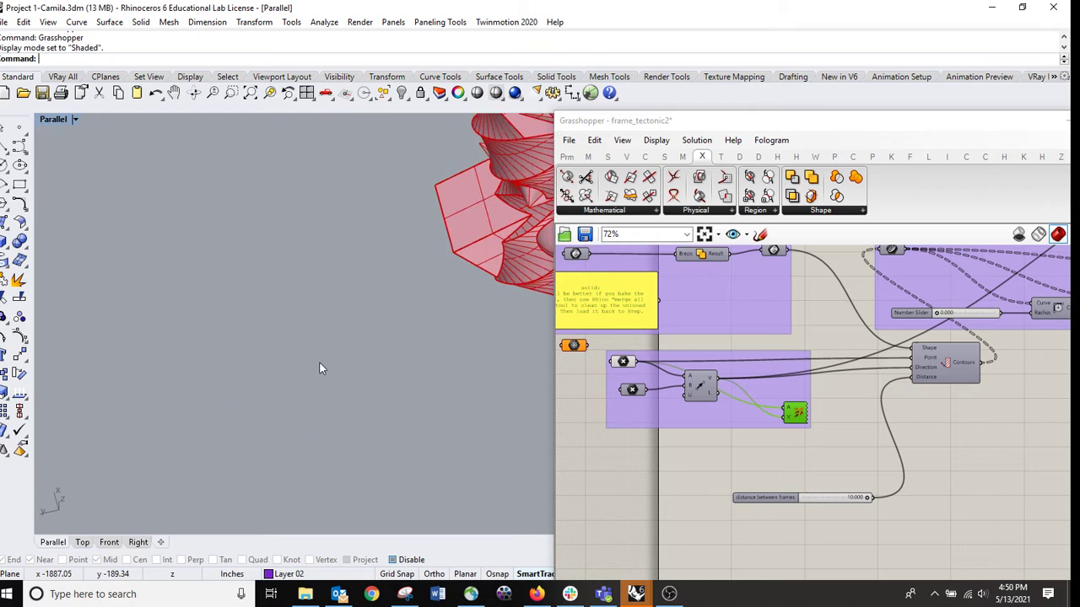
pyautogui.moveTo(437, 307); pyautogui.dragTo(464, 292, button='right')
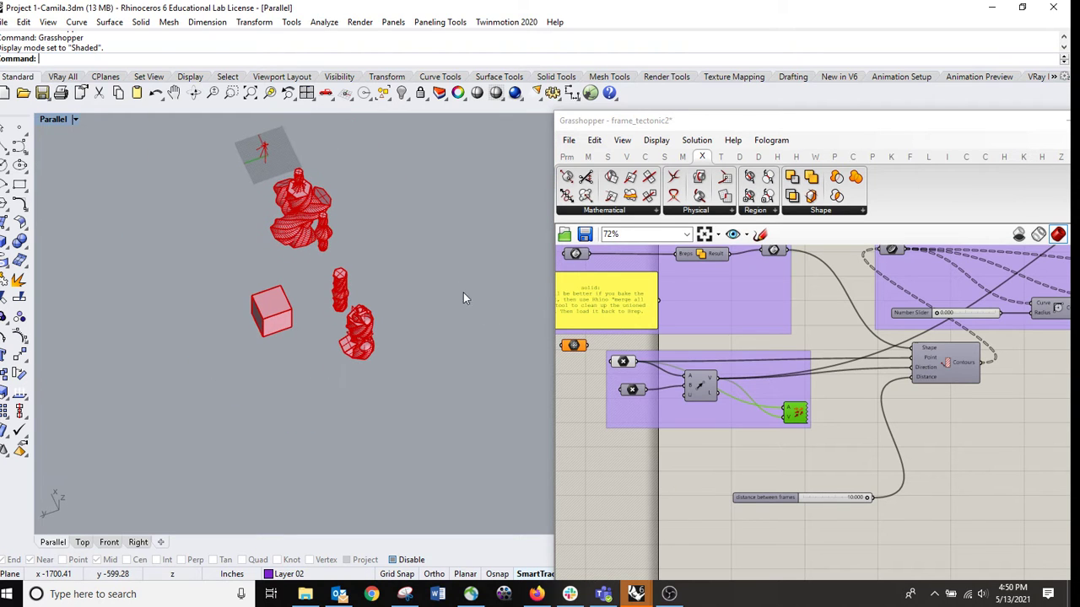
# - Select the two point parameters and the two-point vector component in turn to check what sets the contour direction
pyautogui.click(621, 363)
pyautogui.click(633, 390)
pyautogui.click(700, 386)
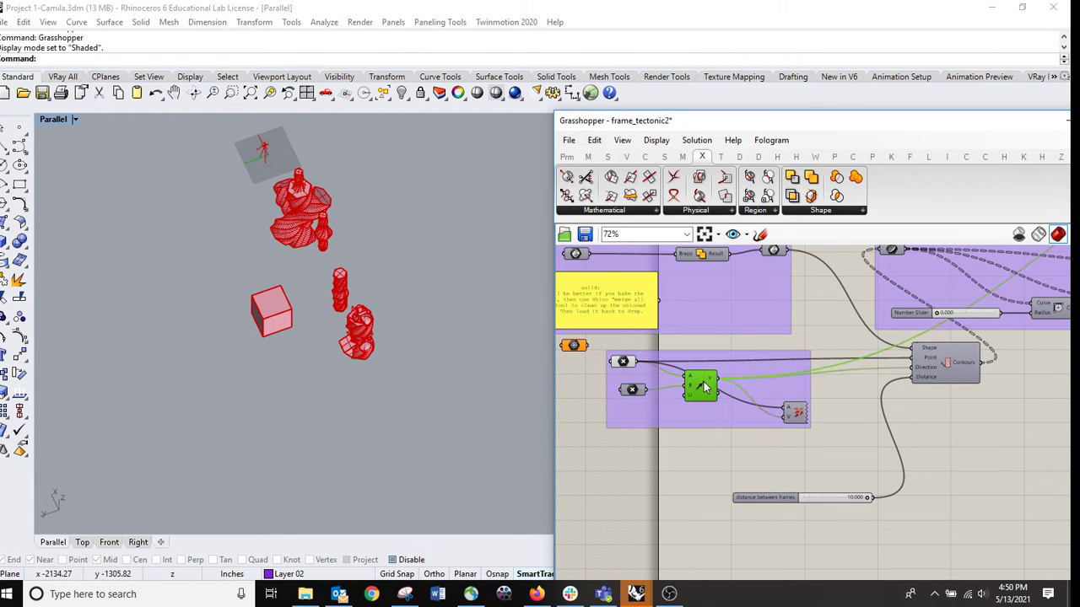
pyautogui.moveTo(489, 338); pyautogui.dragTo(523, 304, button='right')
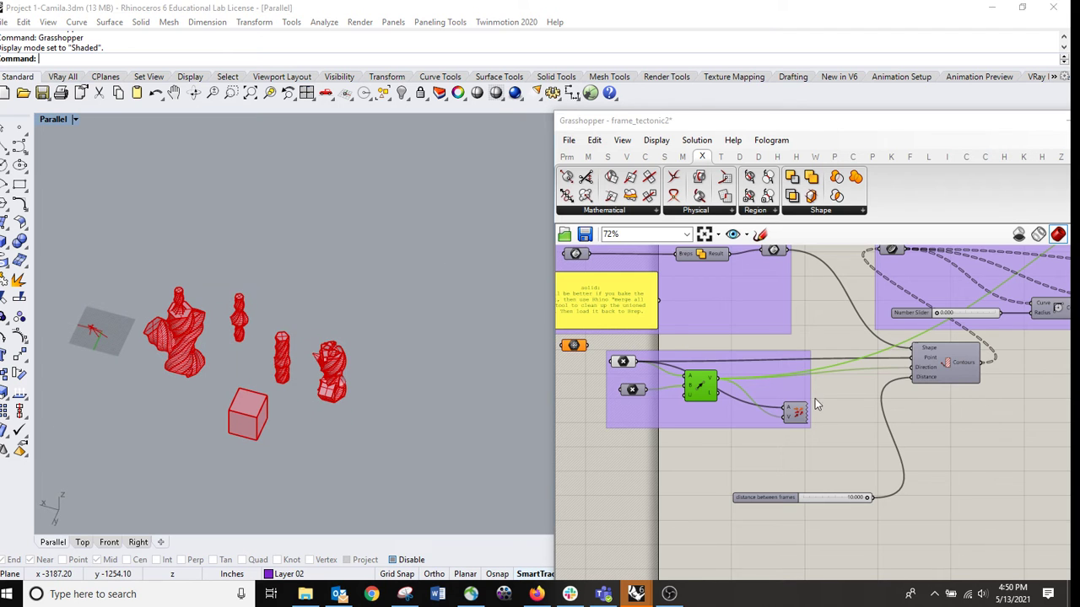
# - Select the Contours component and examine the contour lines it produces on the twisted tower
pyautogui.scroll(5, 954, 371)
pyautogui.click(979, 319)
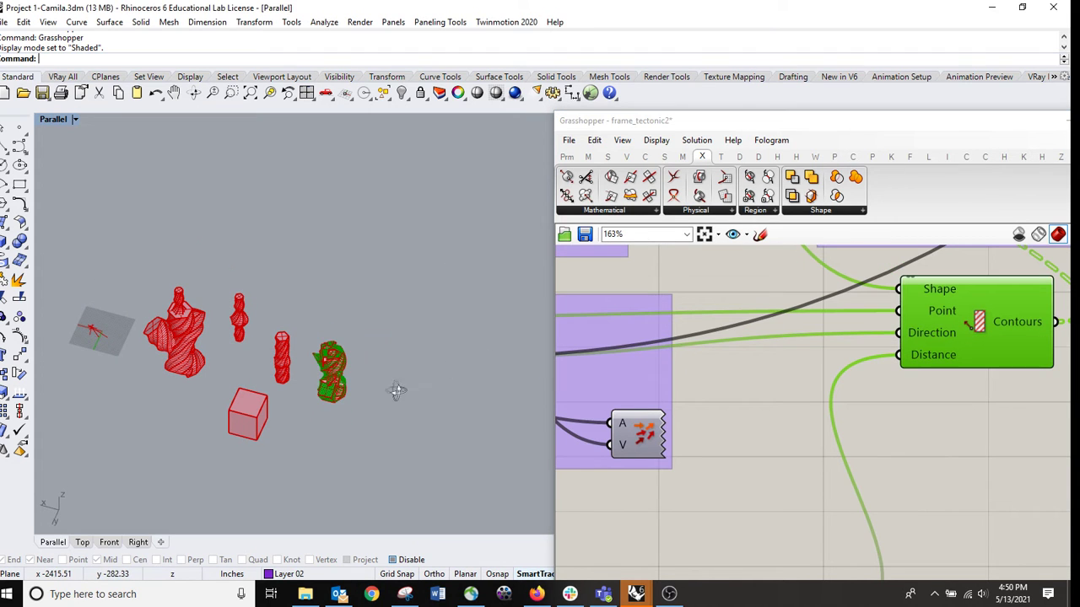
pyautogui.scroll(6, 346, 381)
pyautogui.moveTo(887, 367); pyautogui.dragTo(666, 434, button='right')
pyautogui.moveTo(754, 374); pyautogui.dragTo(817, 435, button='right')
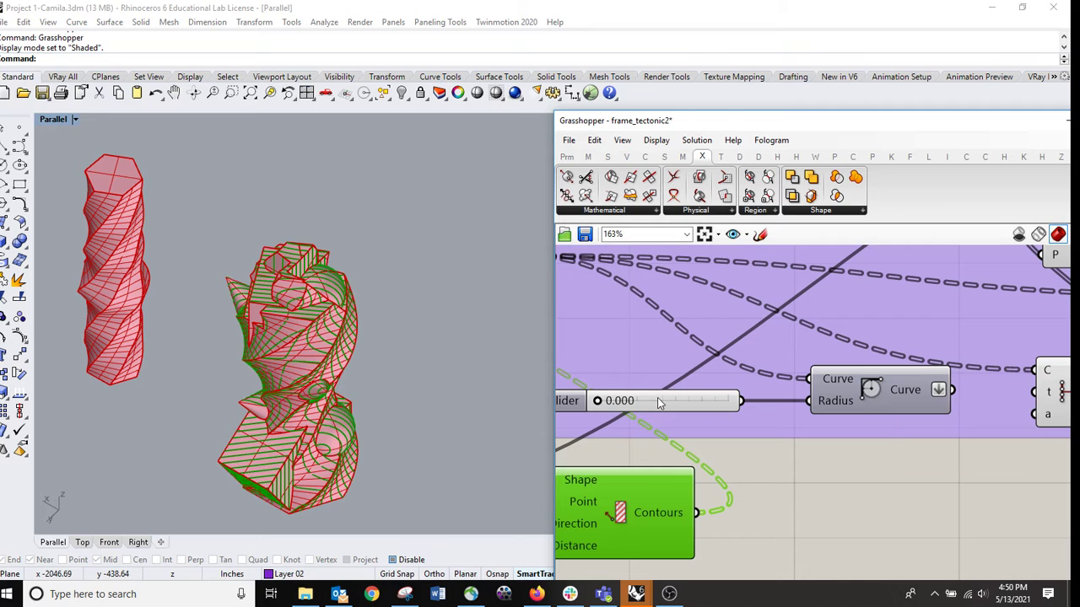
# - Select the curve simplification component fed by the contour curves to check its output on the tower
pyautogui.moveTo(869, 393); pyautogui.dragTo(728, 421, button='right')
pyautogui.click(943, 414)
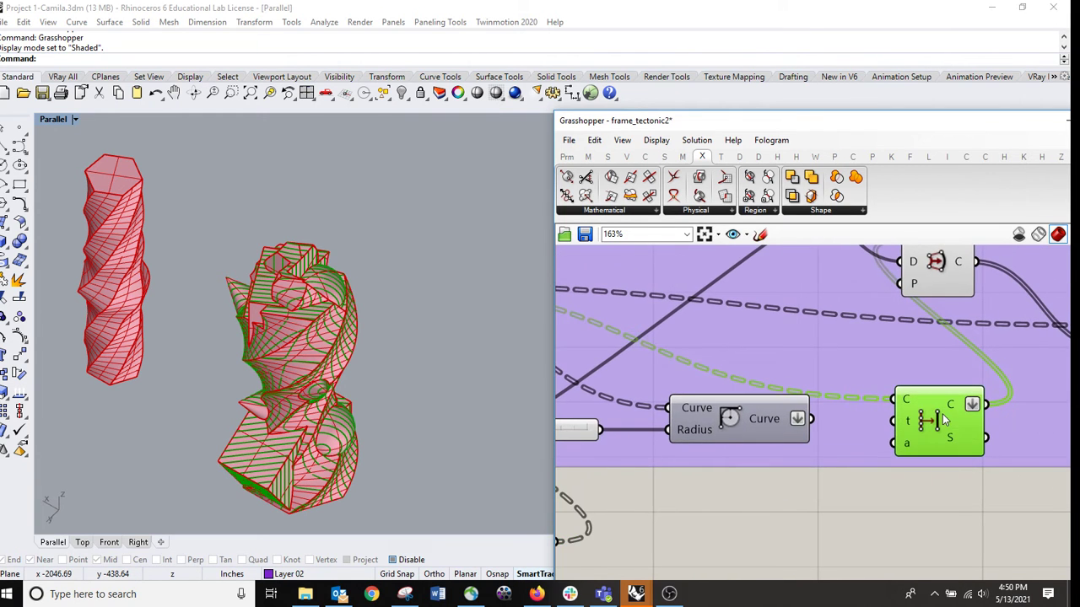
pyautogui.moveTo(386, 343); pyautogui.dragTo(394, 340, button='right')
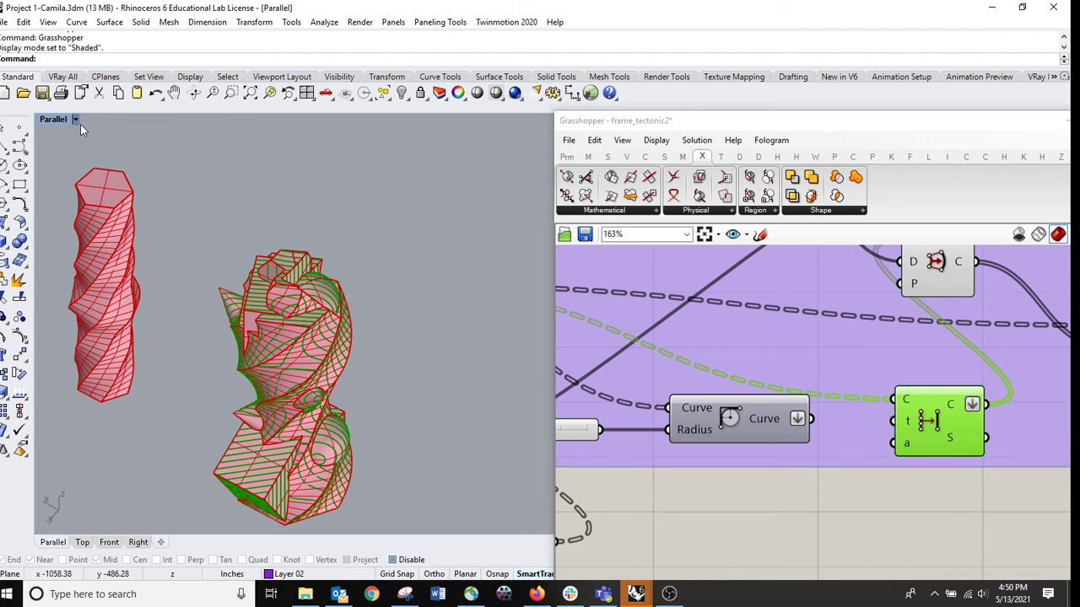
# - Hide the contoured tower polysurface in Rhino to isolate the Grasshopper curve preview
pyautogui.click(252, 305)
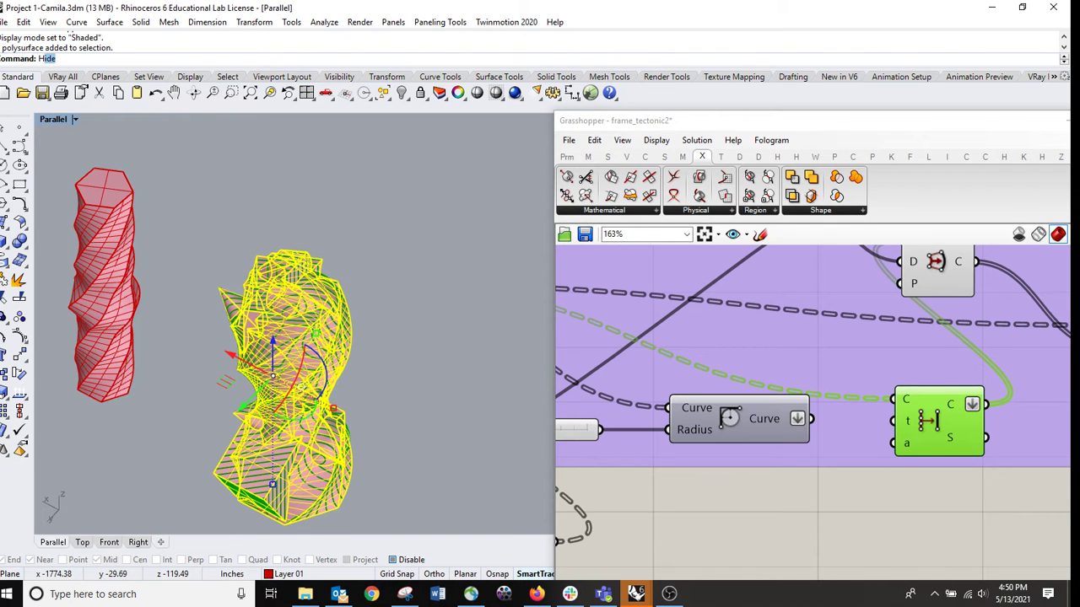
pyautogui.hotkey('ctrl', 'h')
pyautogui.scroll(5, 253, 312)
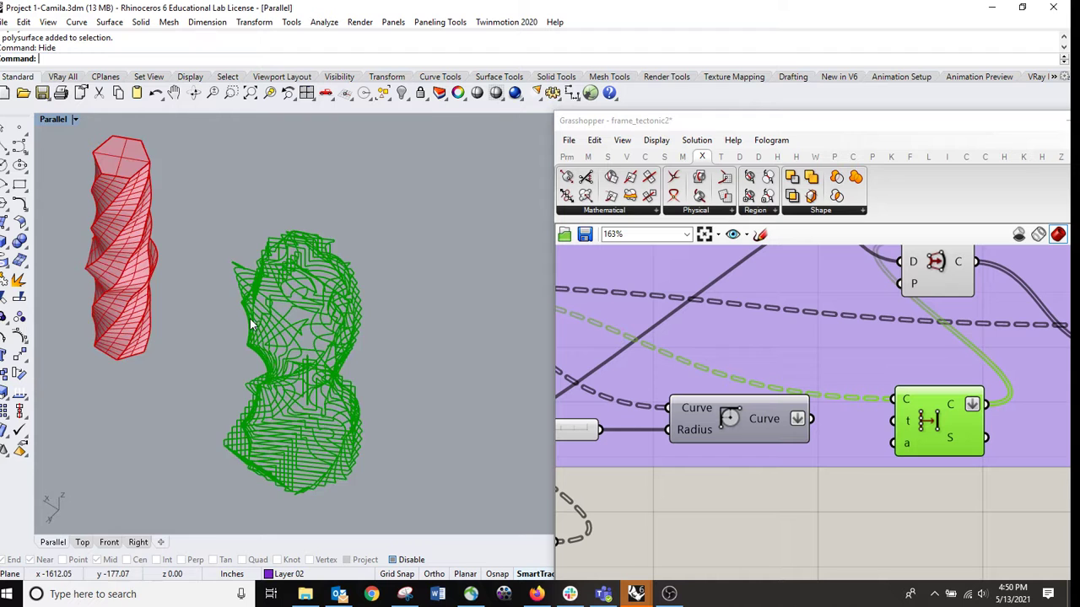
pyautogui.scroll(-1, 838, 363)
# - Select the curve offset component driven by the Thickness of frames slider and examine its offset curves up close
pyautogui.moveTo(864, 356); pyautogui.dragTo(730, 408, button='right')
pyautogui.click(768, 331)
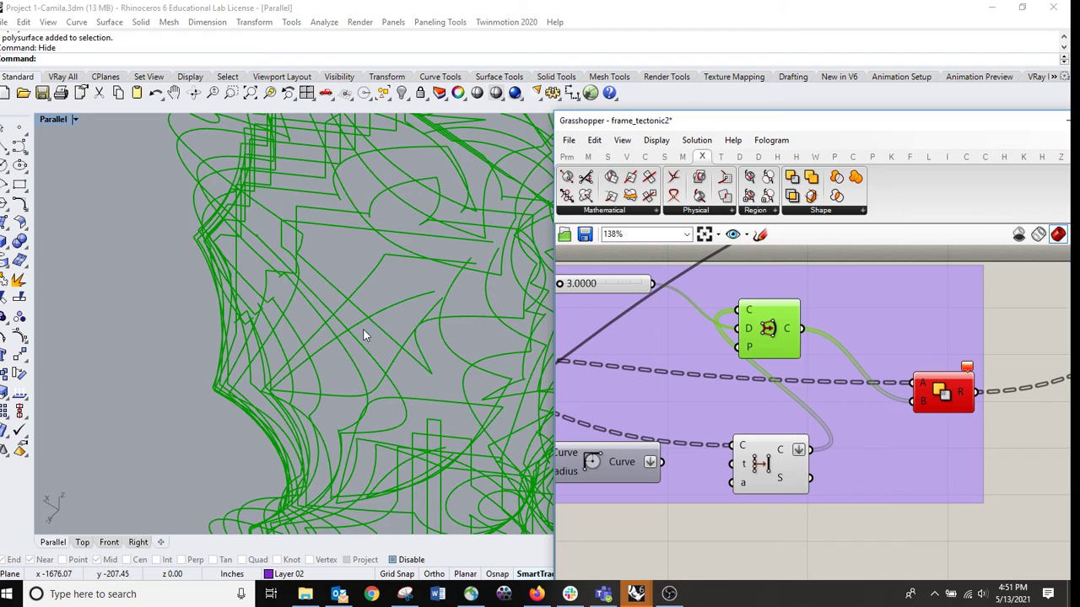
pyautogui.scroll(6, 364, 335)
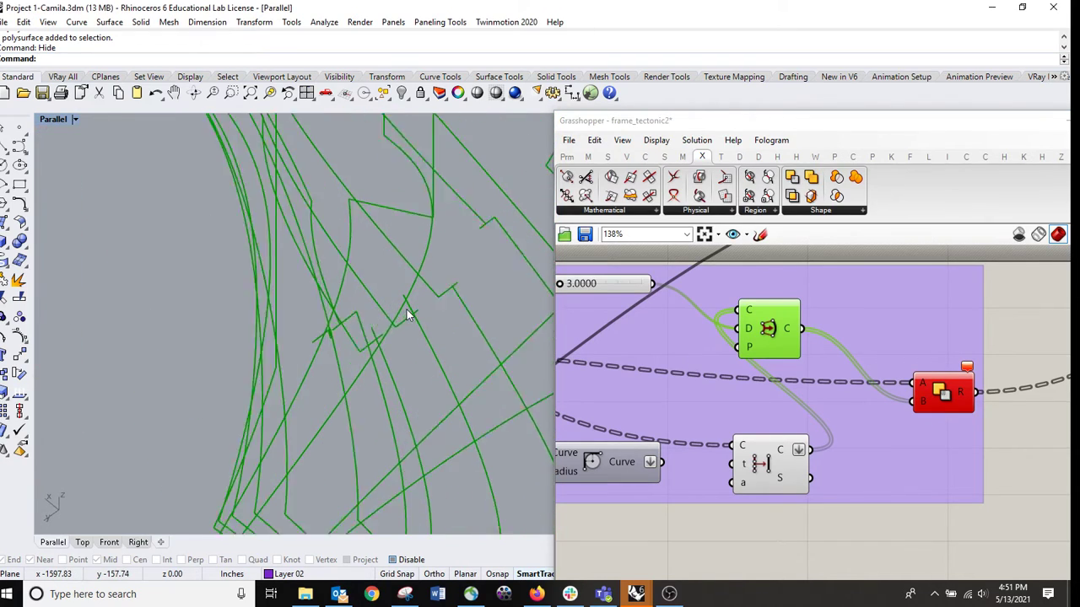
pyautogui.scroll(2, 407, 314)
pyautogui.moveTo(600, 313); pyautogui.dragTo(738, 346, button='right')
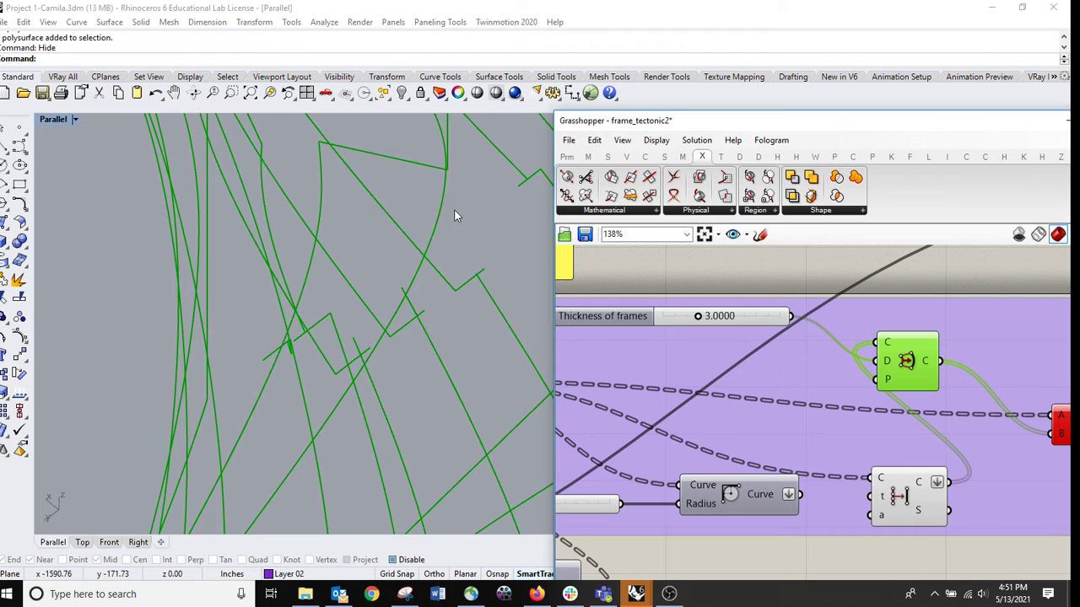
pyautogui.moveTo(453, 214); pyautogui.dragTo(456, 256, button='right')
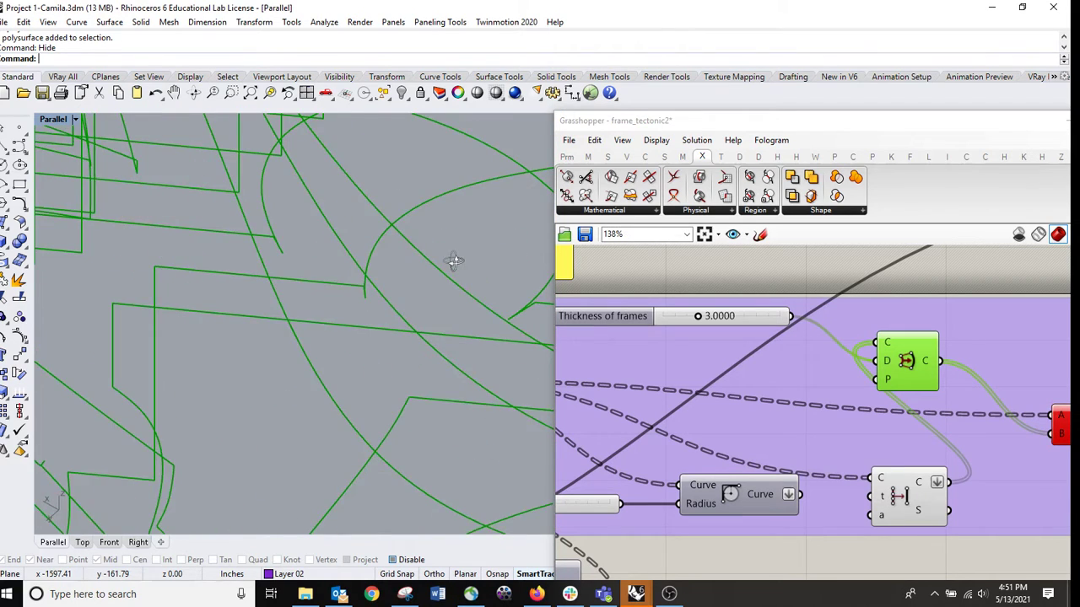
pyautogui.moveTo(454, 261); pyautogui.dragTo(448, 267, button='right')
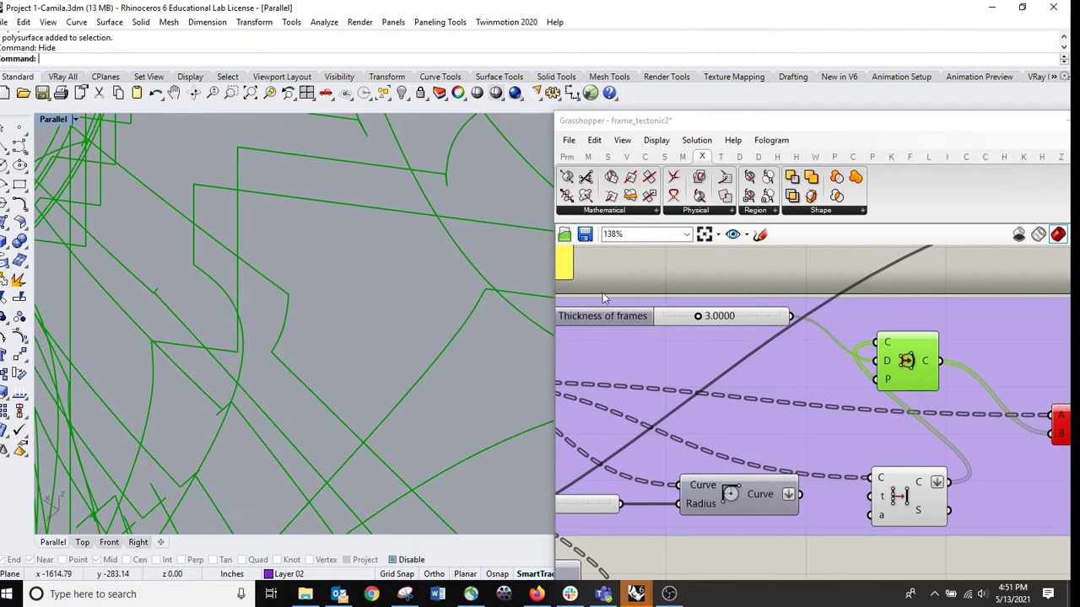
# - Try to set the Thickness of frames slider to -3
pyautogui.doubleClick(719, 318)
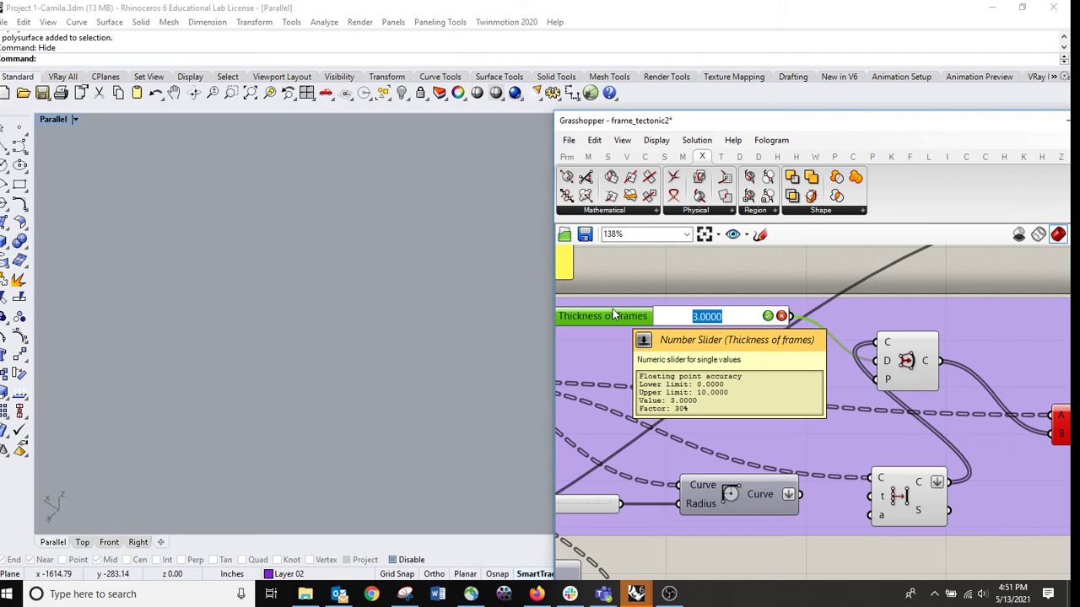
pyautogui.write('-3')
pyautogui.press('Return')
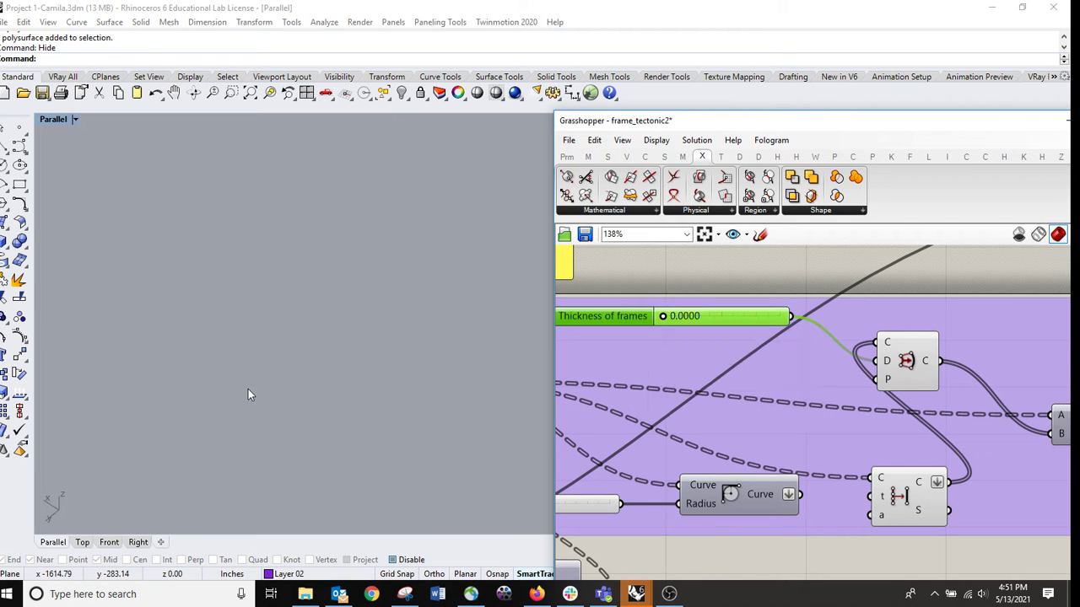
# - Set the Thickness of frames slider's minimum to -10 and its value to -3
pyautogui.doubleClick(623, 316)
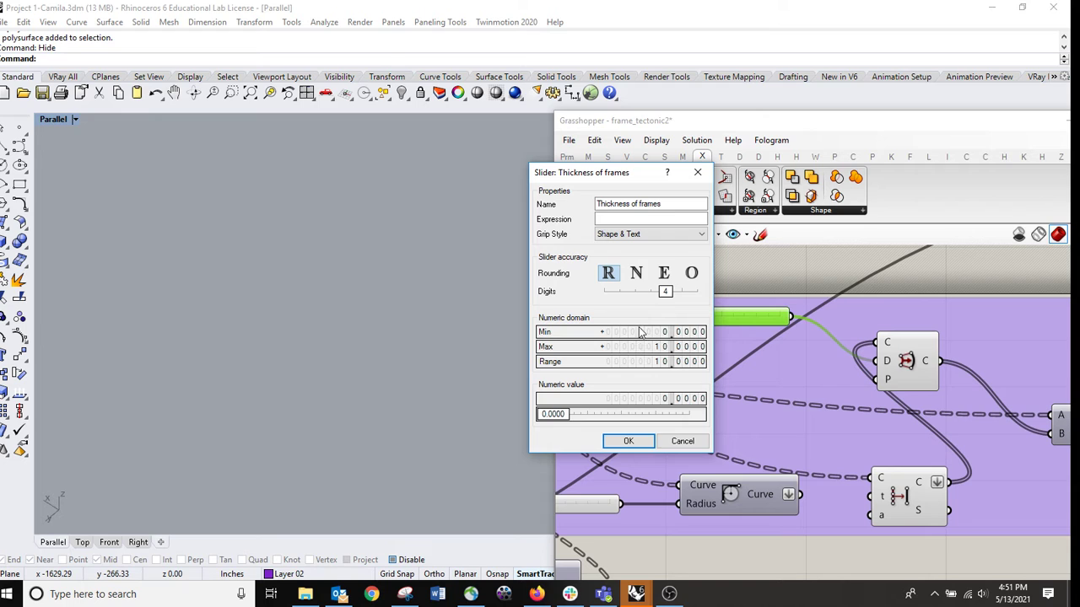
pyautogui.doubleClick(639, 333)
pyautogui.write('-10')
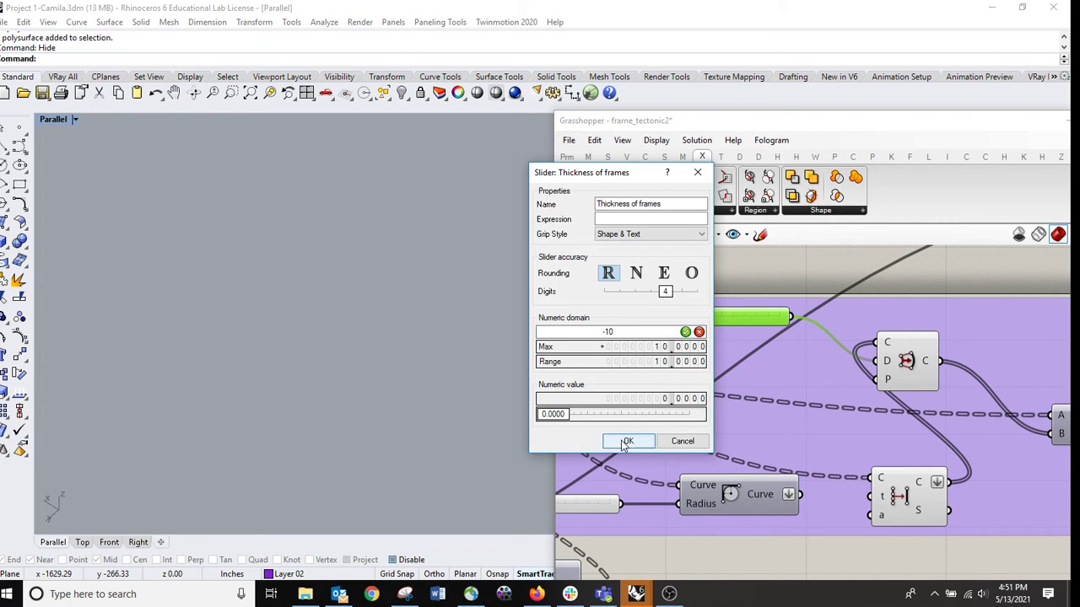
pyautogui.click(621, 442)
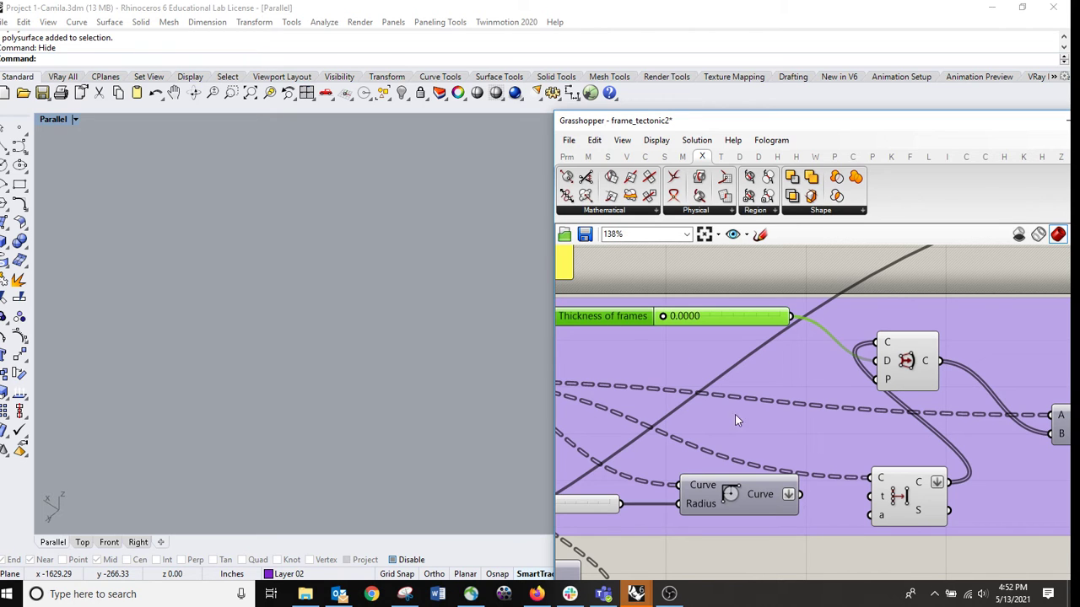
pyautogui.doubleClick(707, 317)
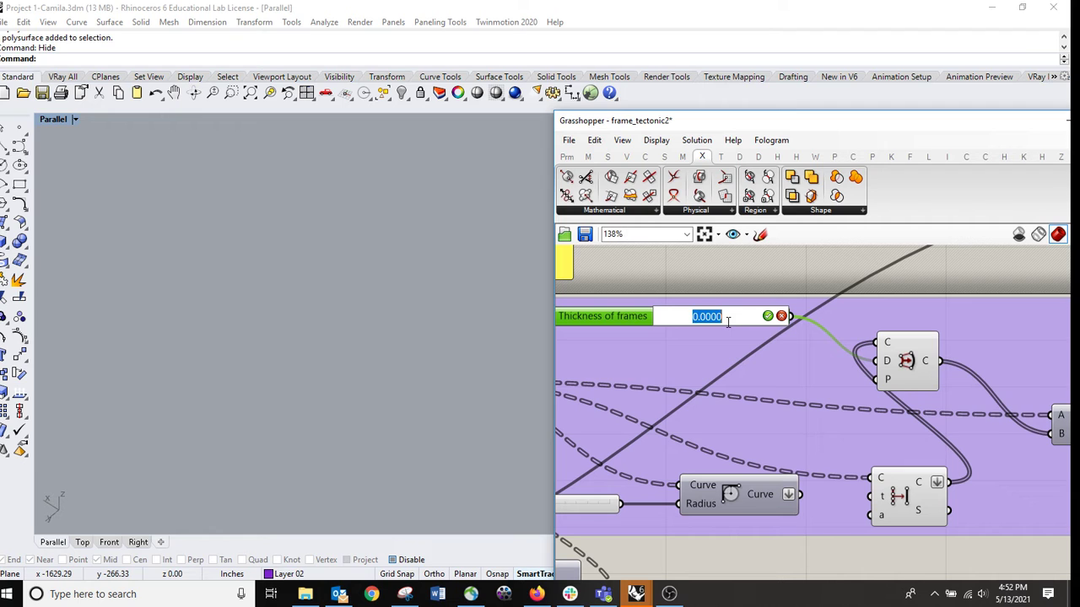
pyautogui.press('BackSpace')
pyautogui.press('Return')
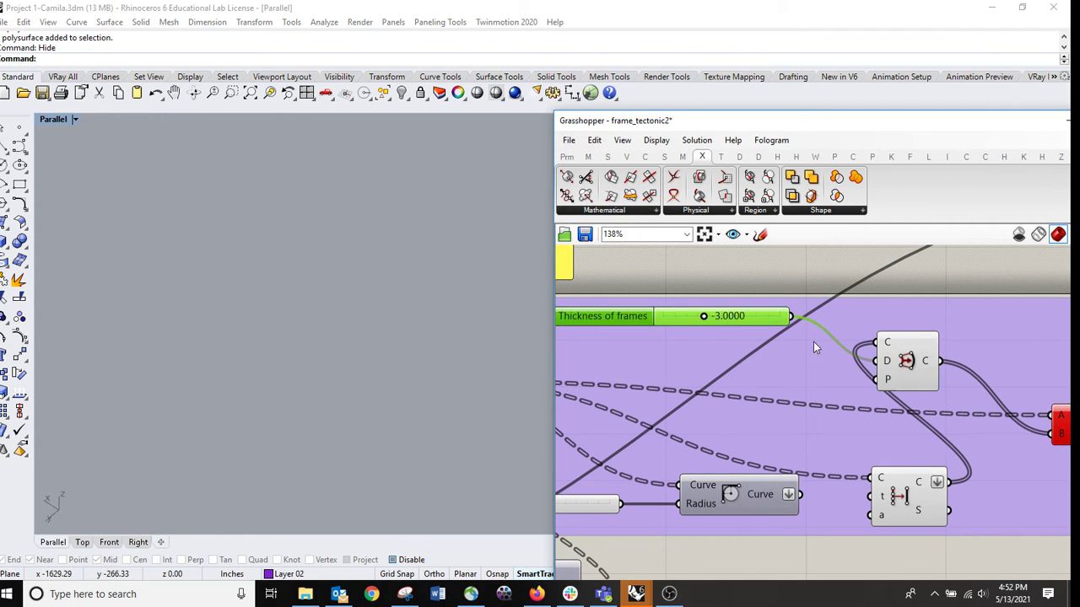
# - Reselect the curve offset component and inspect the corners of the curves offset by the negative thickness
pyautogui.click(916, 368)
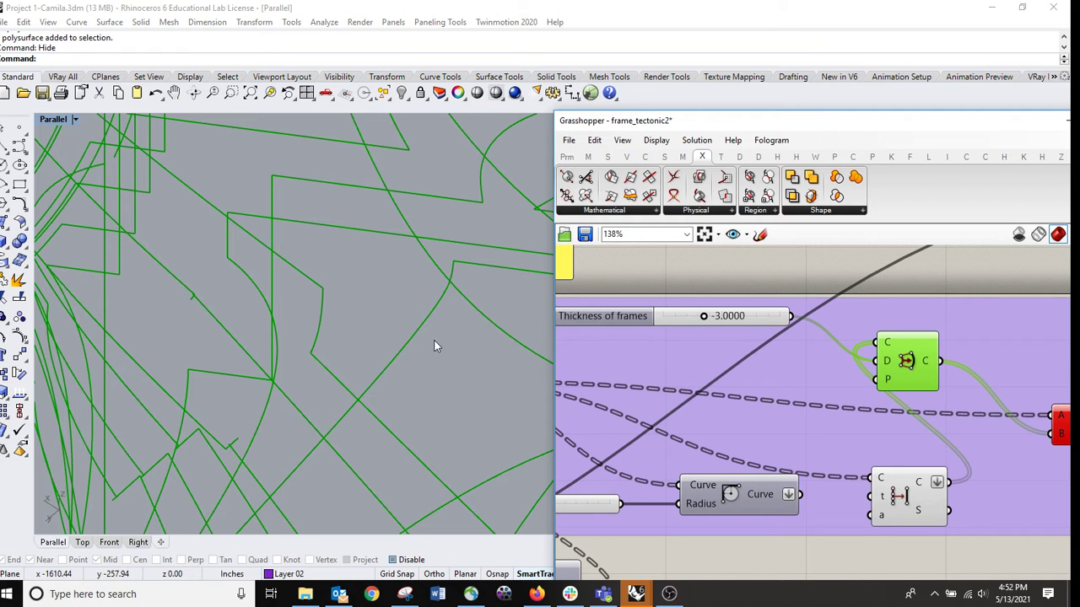
pyautogui.moveTo(431, 336); pyautogui.dragTo(433, 394, button='right')
pyautogui.scroll(4, 433, 390)
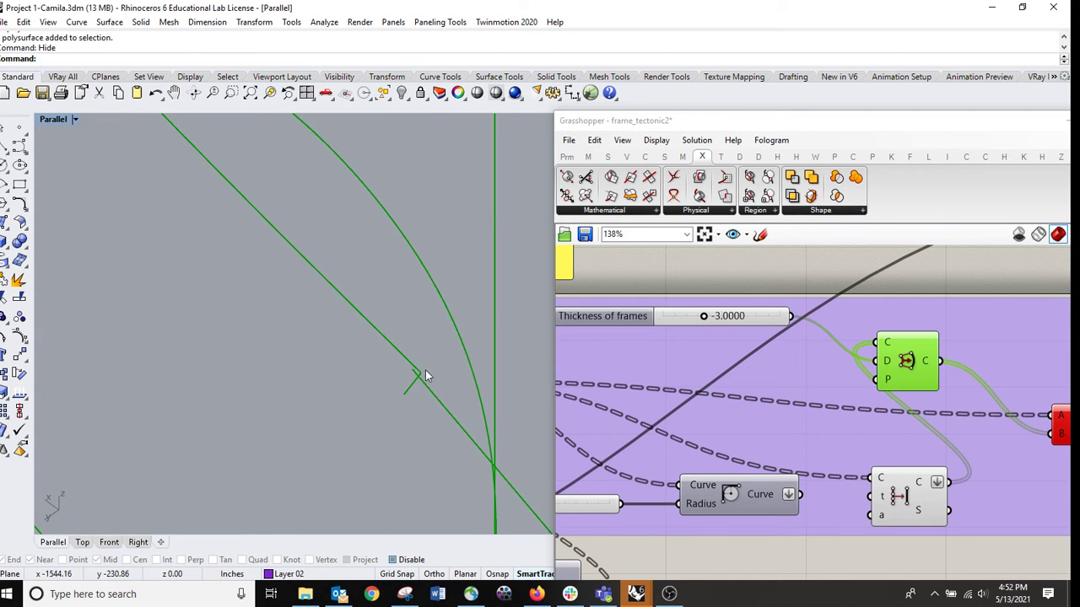
# - Identify the Solid Difference component reporting an error, and select the curve simplification component to check the curves before offsetting
pyautogui.moveTo(887, 408); pyautogui.dragTo(681, 399, button='right')
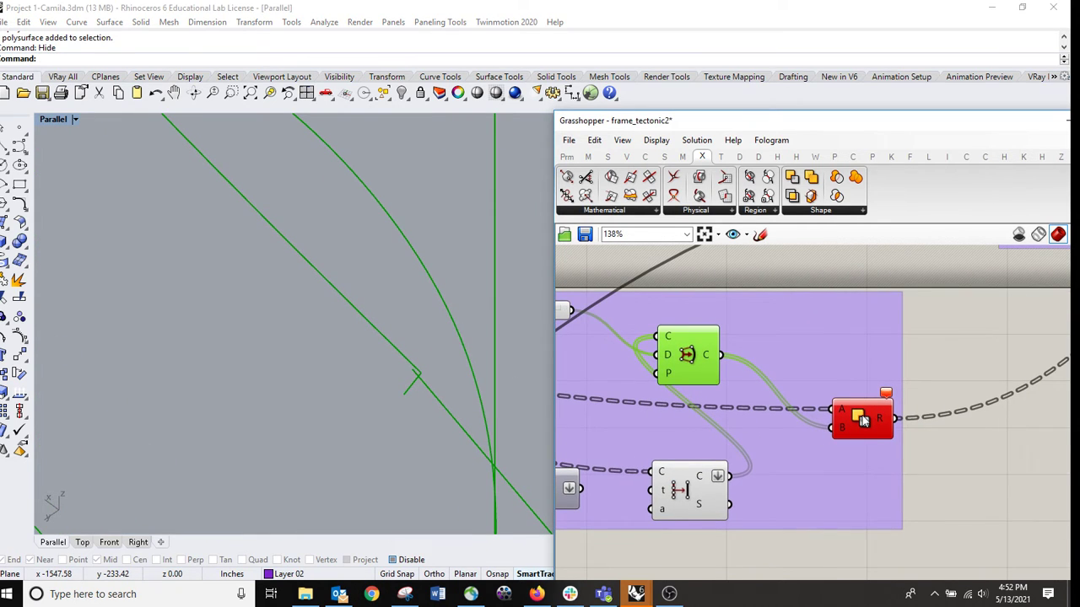
pyautogui.moveTo(862, 419)
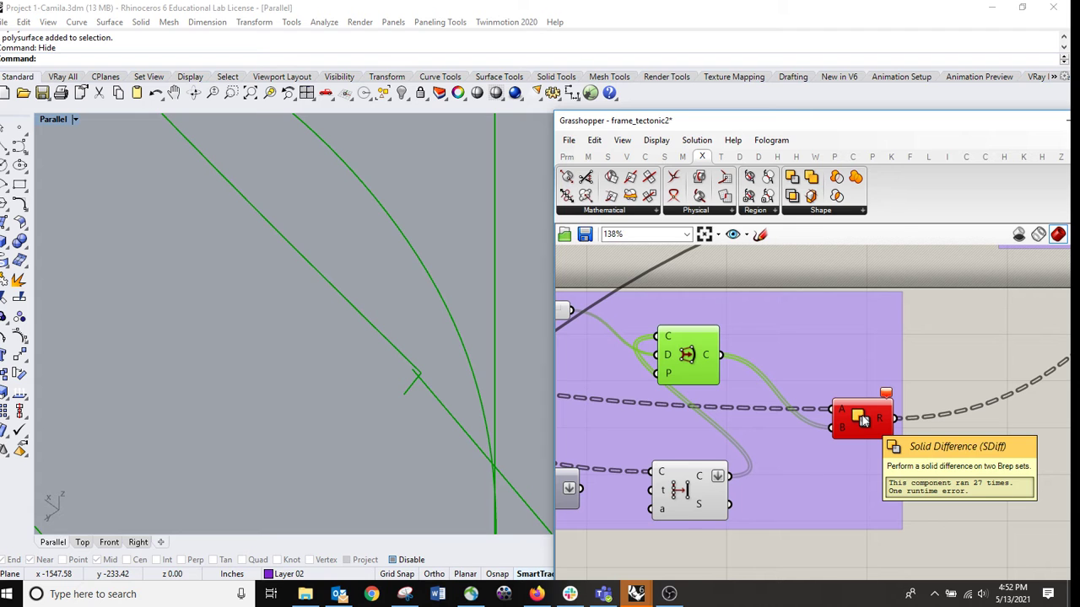
pyautogui.click(693, 489)
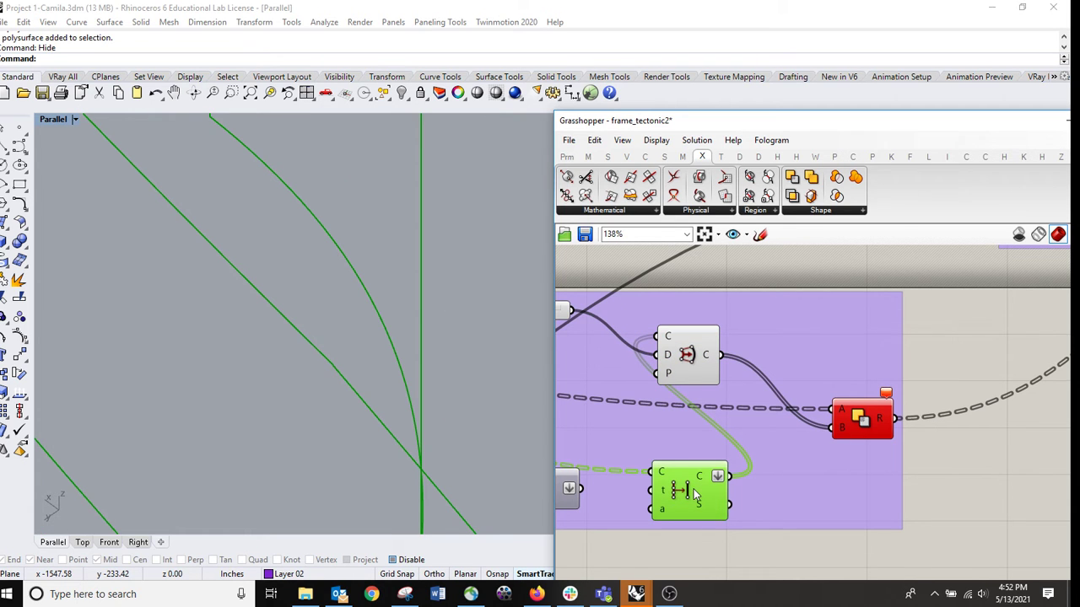
pyautogui.scroll(-3, 735, 406)
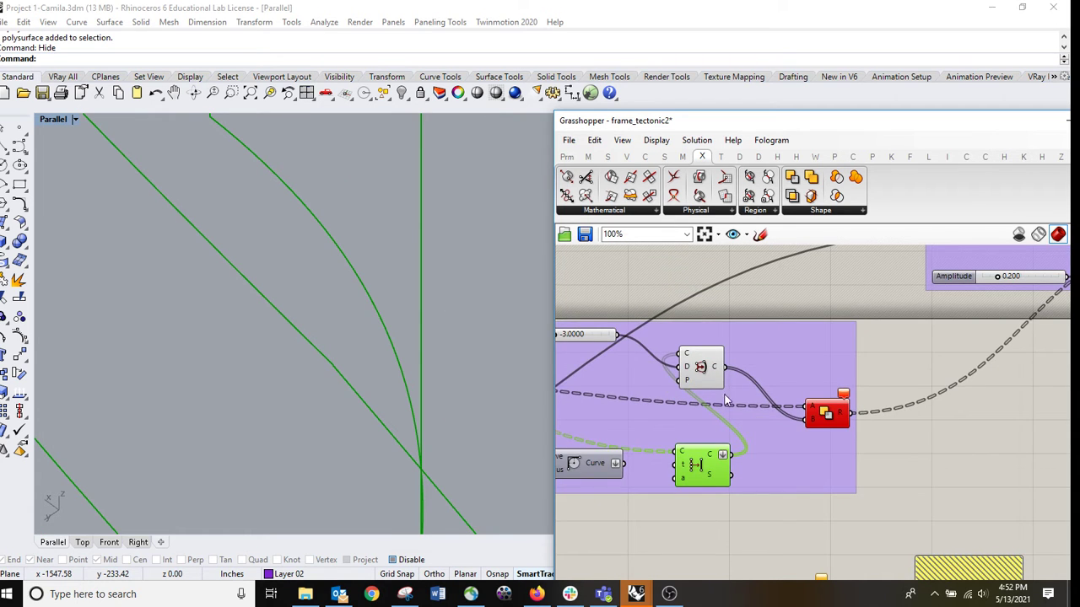
pyautogui.moveTo(697, 416); pyautogui.dragTo(771, 410, button='right')
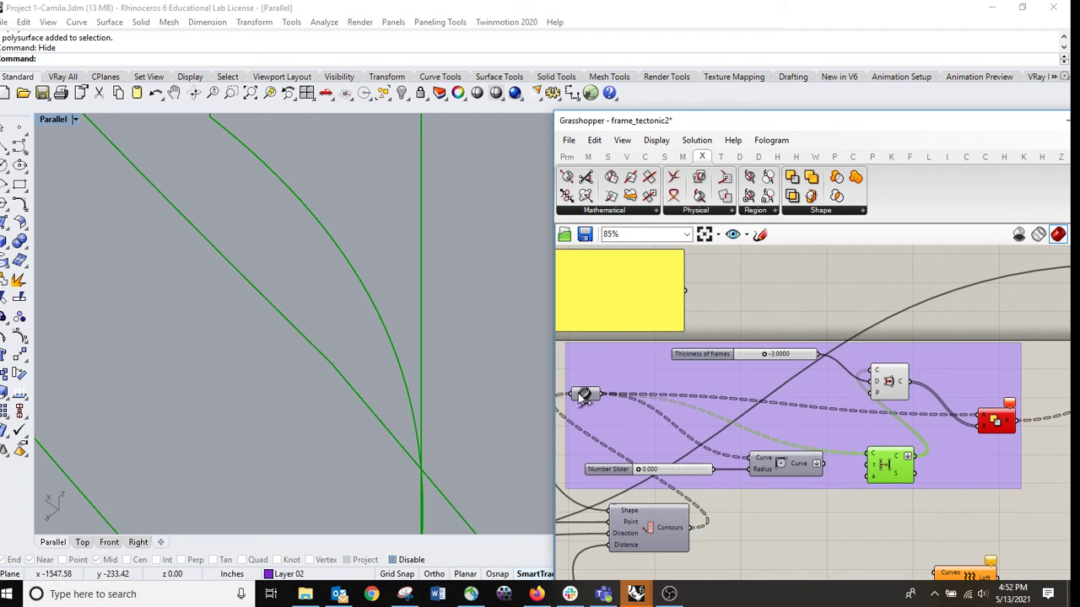
# - Select the contour Curve parameter together with the curve offset component and compare the original and offset curves across the tower
pyautogui.click(587, 394)
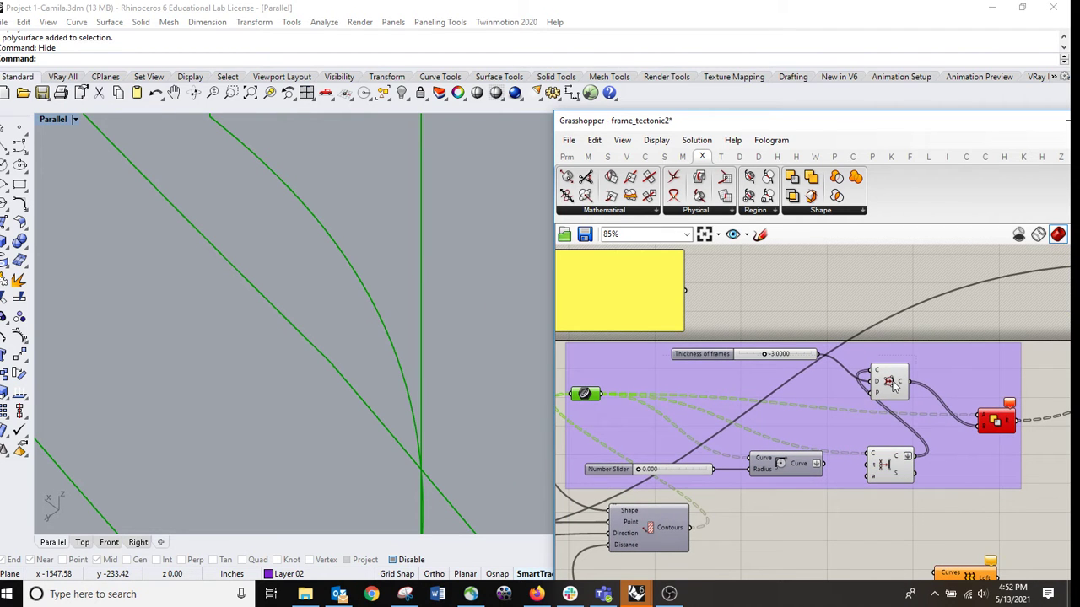
pyautogui.keyDown('shift'); pyautogui.click(893, 384); pyautogui.keyUp('shift')
pyautogui.moveTo(421, 351); pyautogui.dragTo(429, 344, button='right')
pyautogui.scroll(-3, 428, 345)
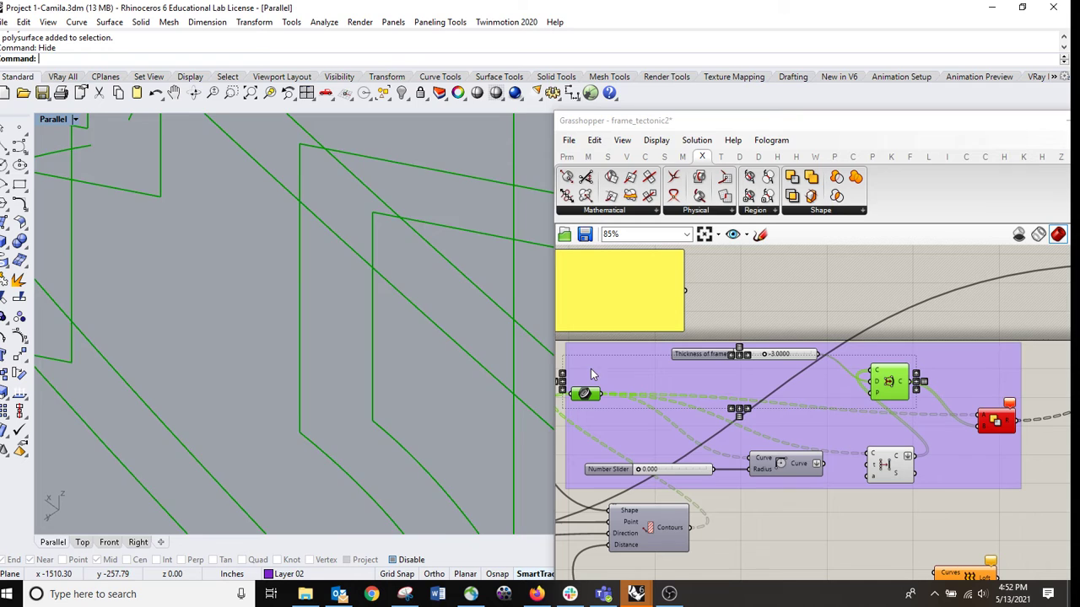
pyautogui.scroll(-3, 497, 363)
pyautogui.scroll(-2, 497, 364)
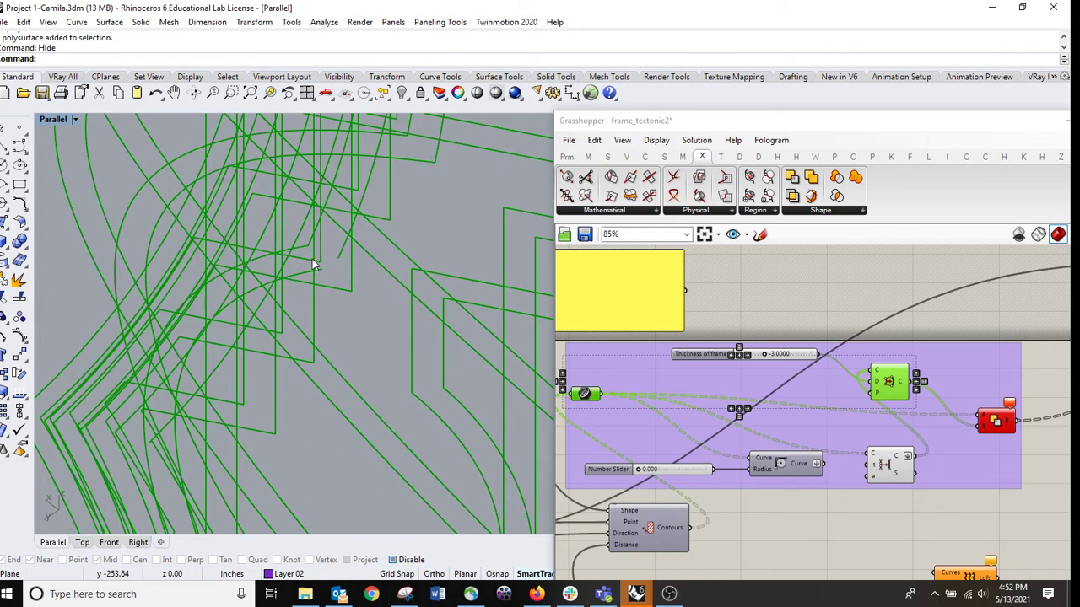
pyautogui.scroll(5, 323, 258)
pyautogui.scroll(-5, 329, 250)
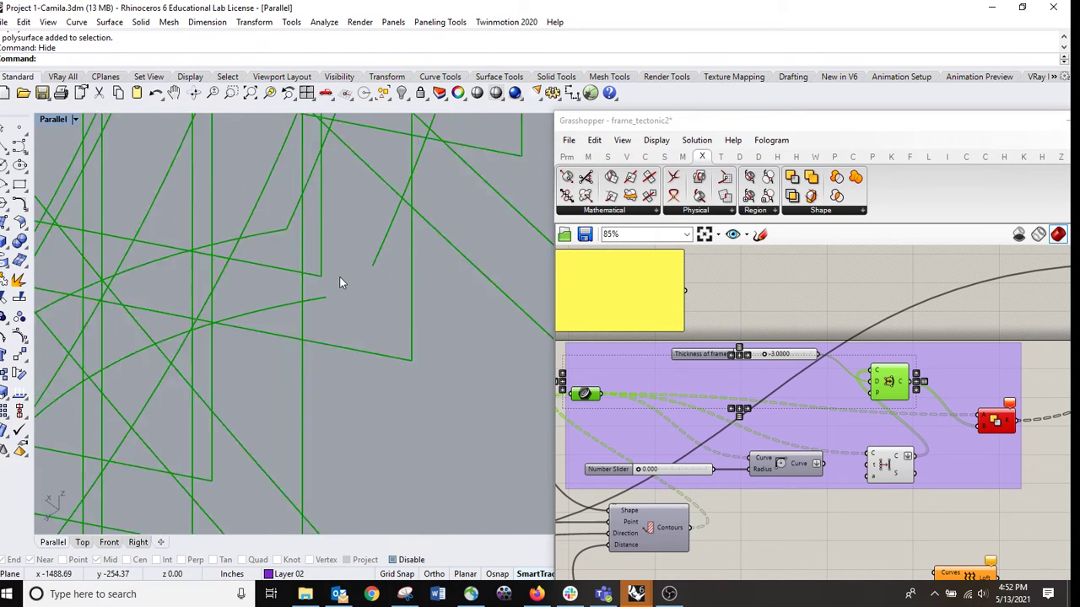
pyautogui.scroll(-4, 786, 409)
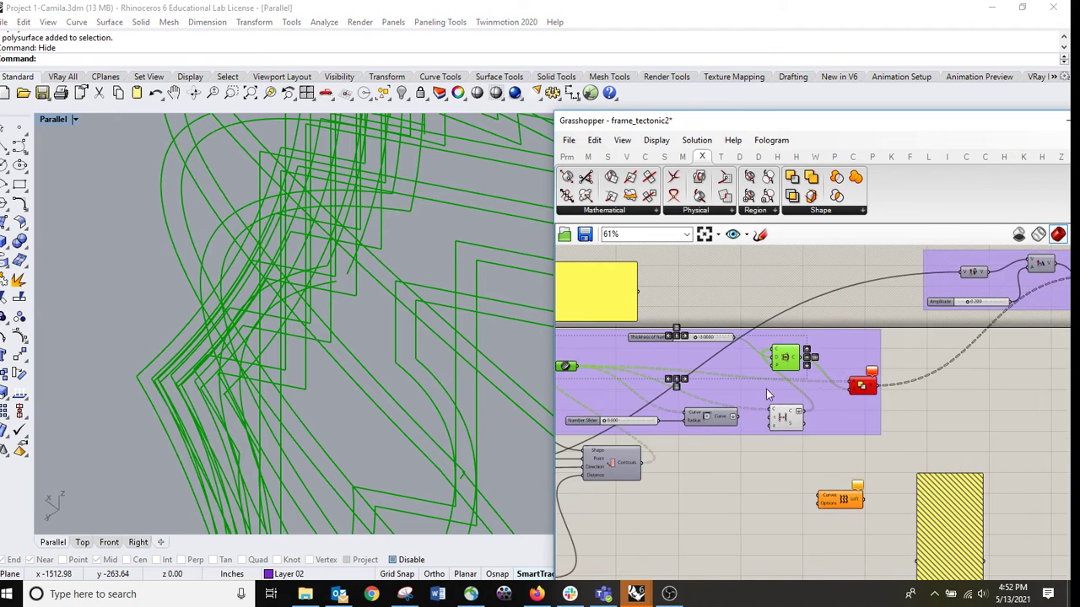
pyautogui.scroll(-3, 811, 412)
pyautogui.scroll(2, 892, 388)
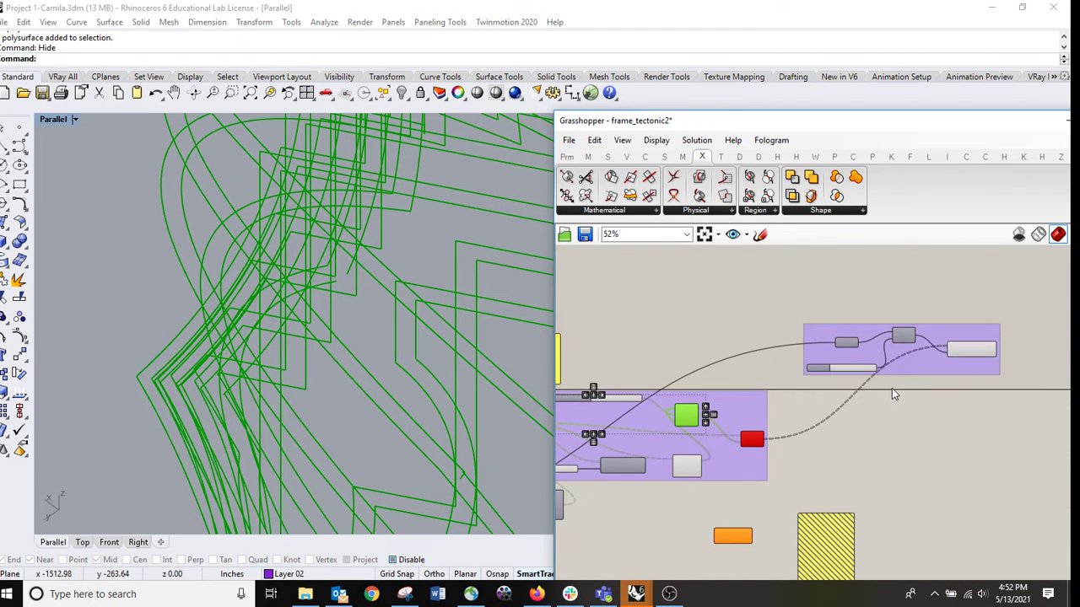
pyautogui.moveTo(702, 367); pyautogui.dragTo(820, 309, button='right')
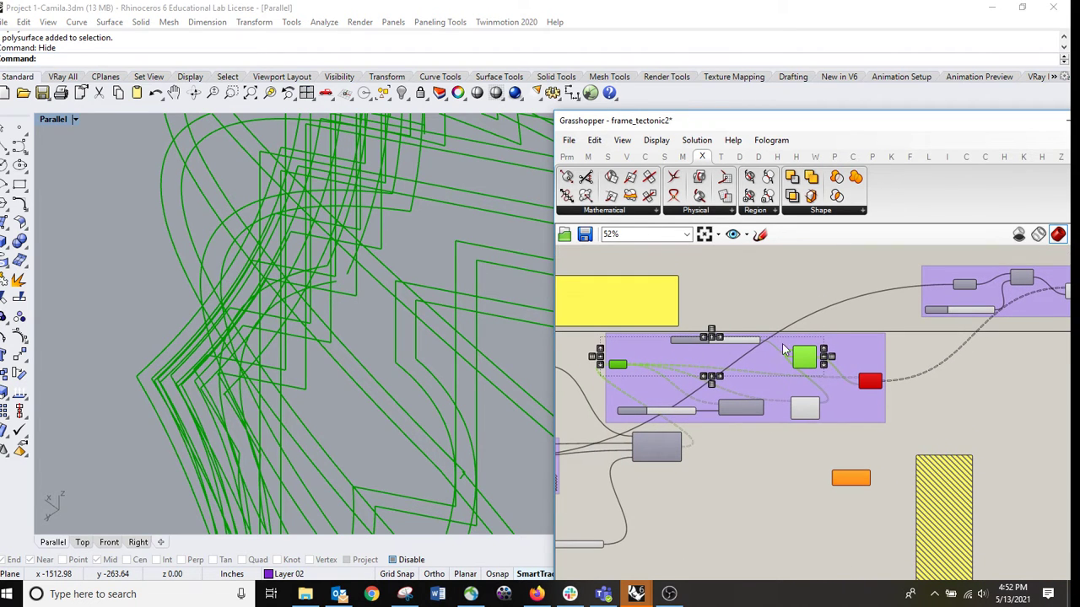
pyautogui.scroll(-5, 435, 360)
pyautogui.scroll(-3, 434, 359)
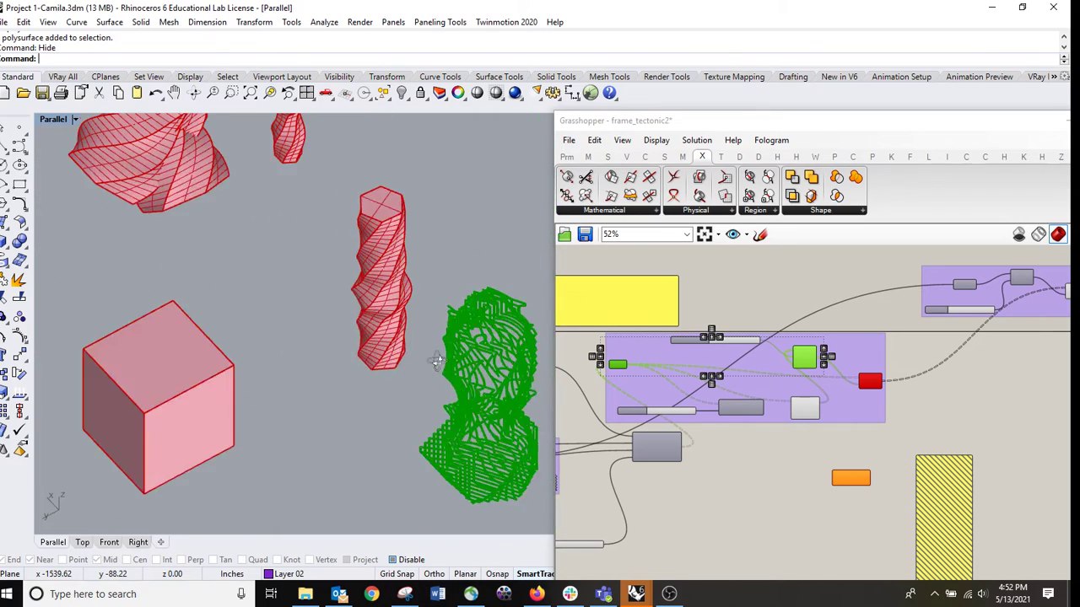
# - Assign the box in Rhino as the single Brep of the Brep parameter feeding the Solid Union component
pyautogui.scroll(6, 434, 388)
pyautogui.moveTo(415, 409); pyautogui.dragTo(329, 366, button='right')
pyautogui.scroll(-3, 379, 407)
pyautogui.click(289, 366)
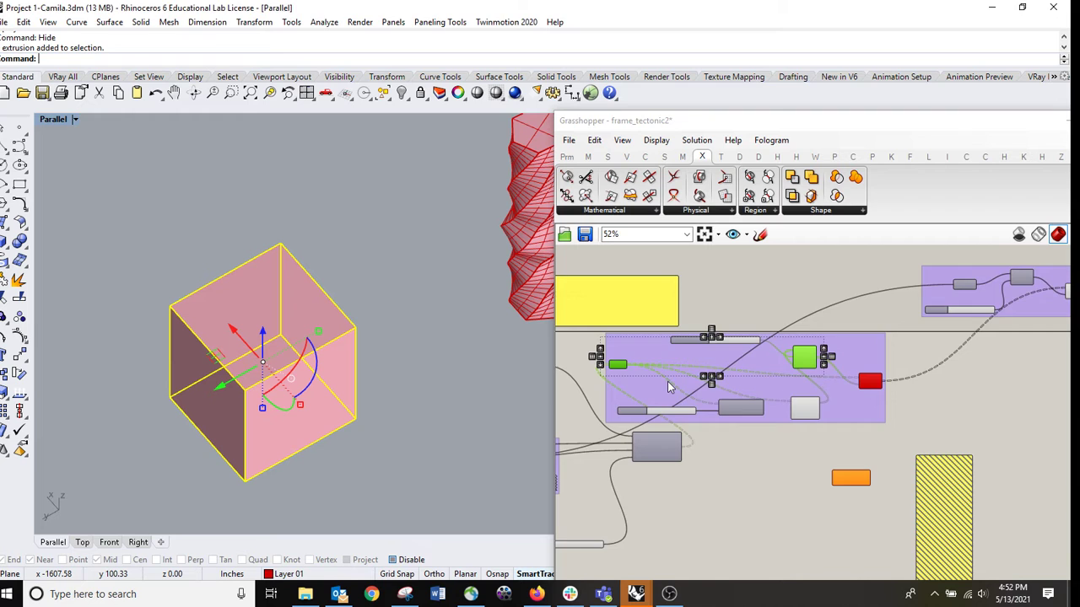
pyautogui.scroll(5, 715, 350)
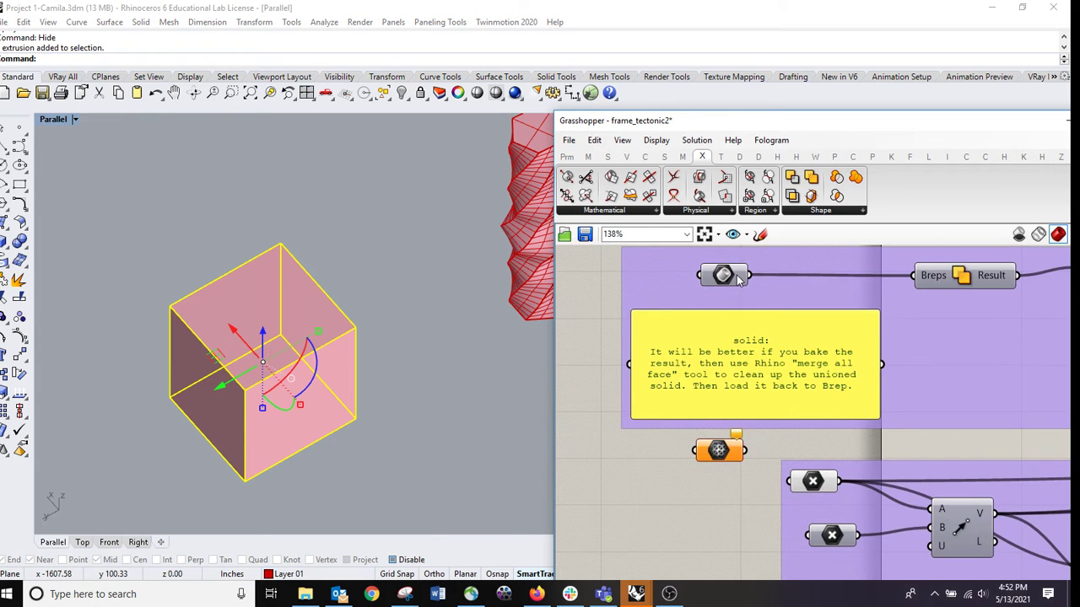
pyautogui.rightClick(736, 281)
pyautogui.click(736, 281)
pyautogui.rightClick(737, 281)
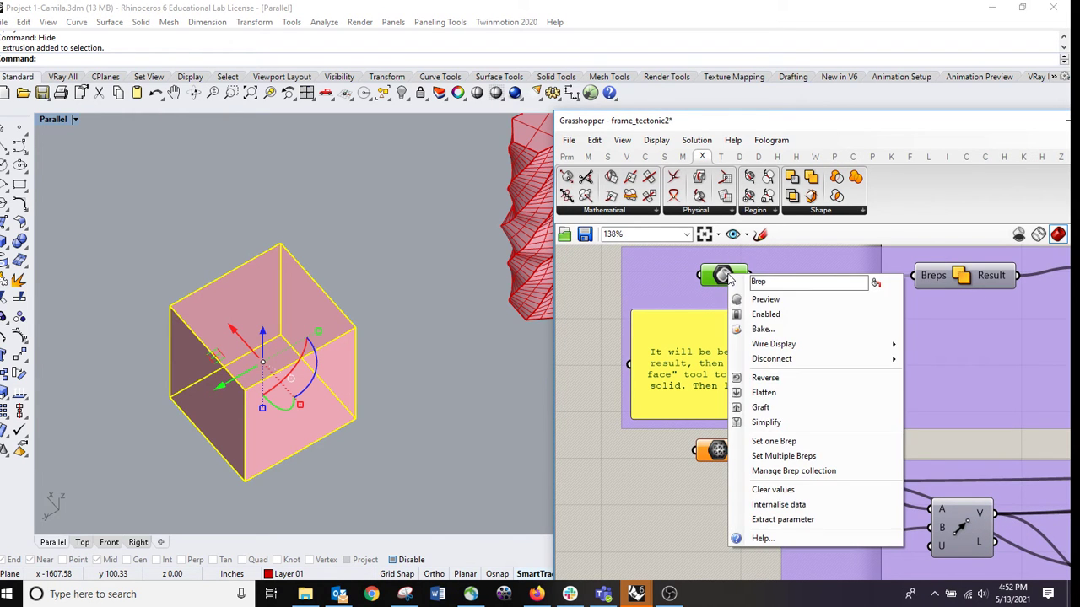
pyautogui.click(774, 440)
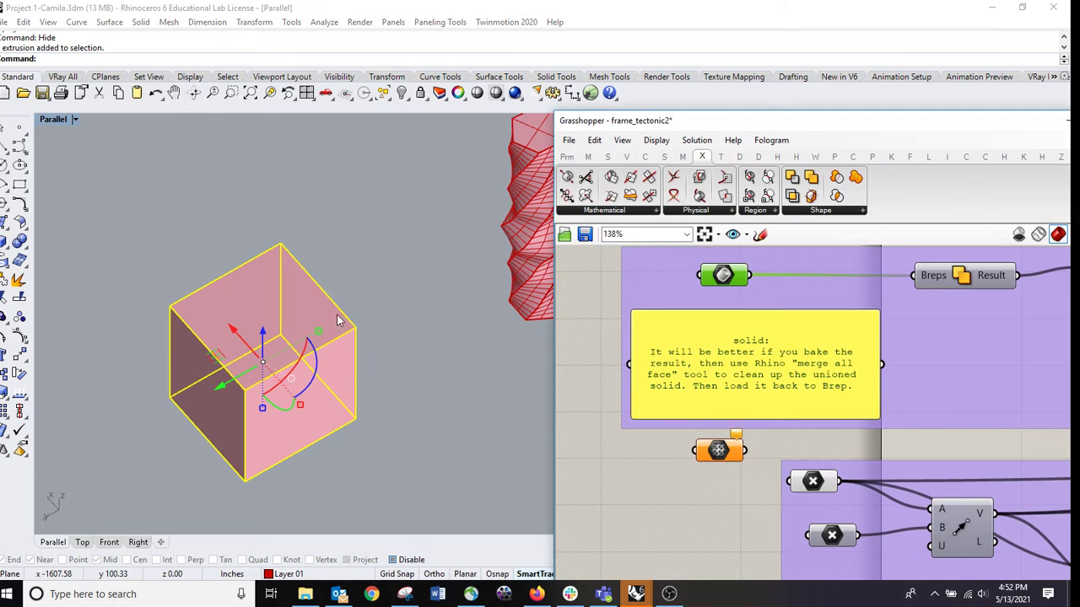
pyautogui.click(340, 321)
pyautogui.click(347, 307)
pyautogui.click(310, 317)
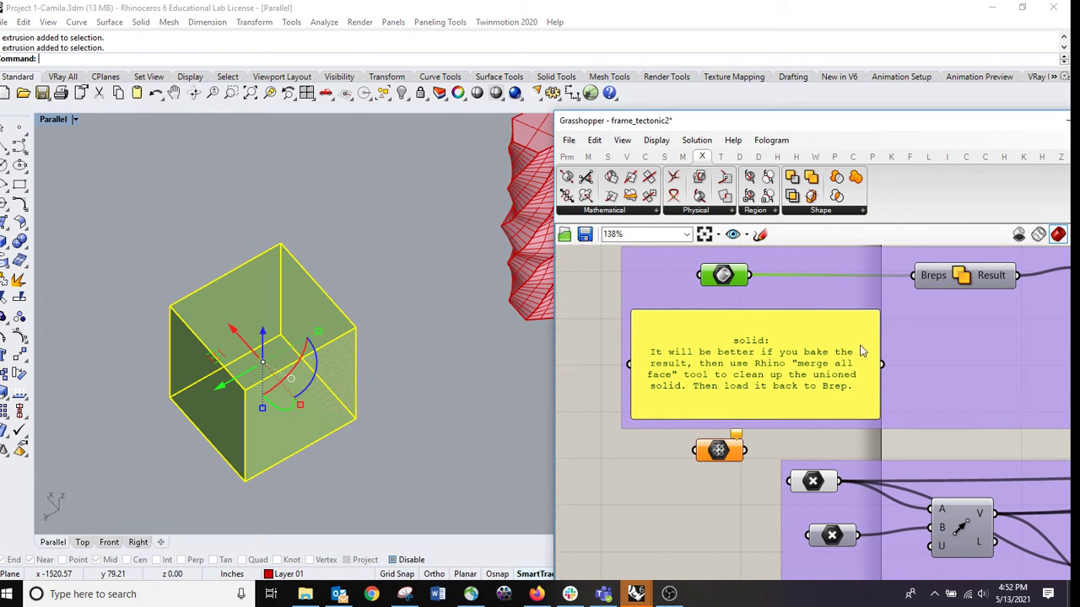
# - Select the region difference component and examine the contour strips it produces on the box
pyautogui.moveTo(863, 347); pyautogui.dragTo(624, 406, button='right')
pyautogui.scroll(-2, 859, 392)
pyautogui.moveTo(861, 388); pyautogui.dragTo(700, 363, button='right')
pyautogui.moveTo(871, 372); pyautogui.dragTo(666, 363, button='right')
pyautogui.moveTo(843, 369); pyautogui.dragTo(638, 364, button='right')
pyautogui.click(939, 349)
pyautogui.scroll(5, 400, 363)
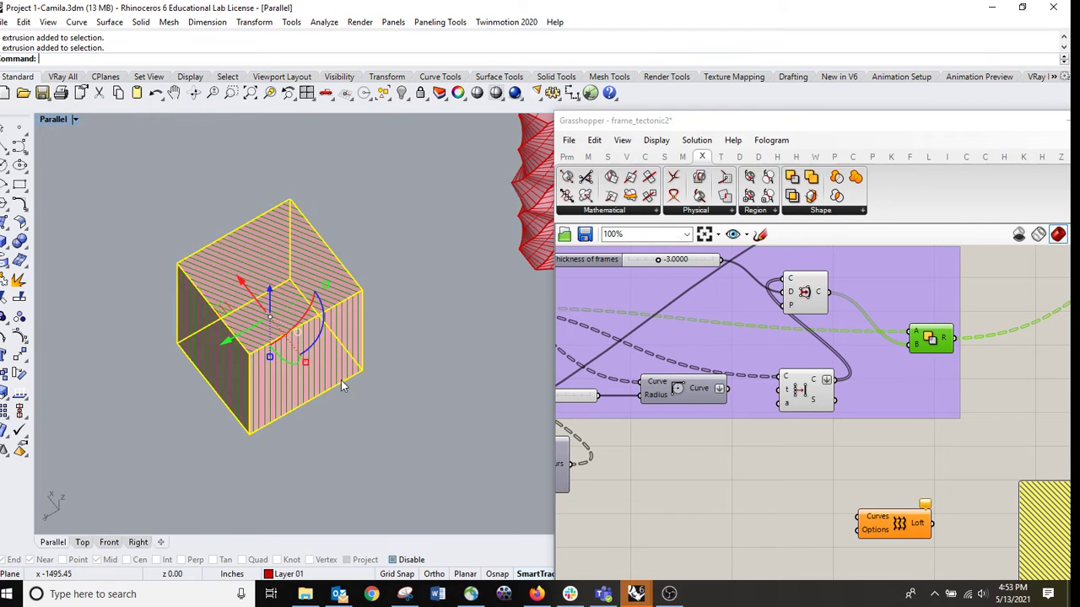
# - Check the curve offset, curve simplification and region difference components one after another on the box's contours
pyautogui.click(806, 302)
pyautogui.click(807, 397)
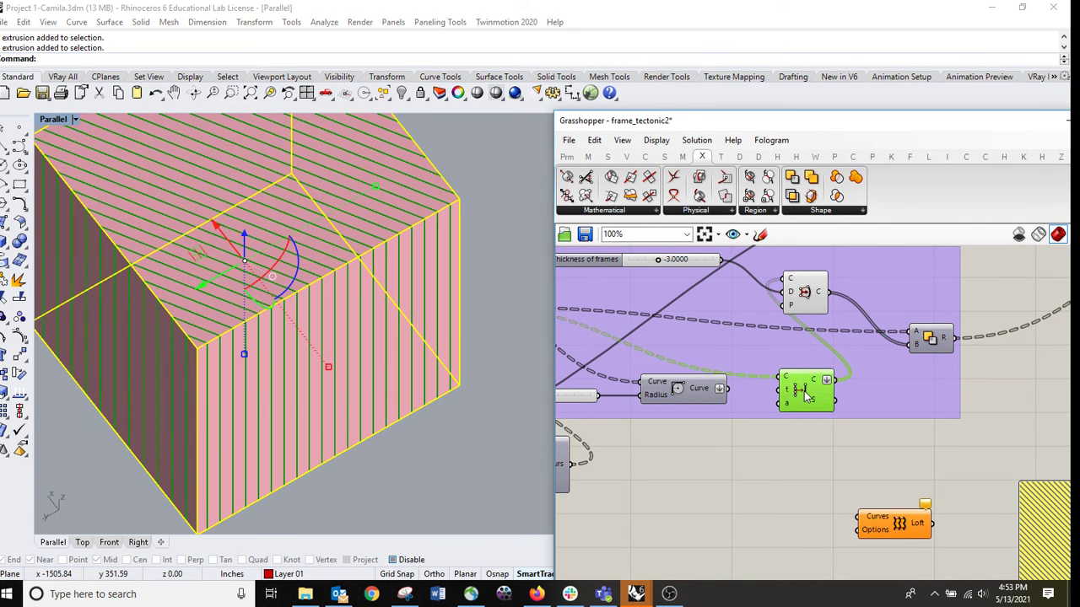
pyautogui.click(930, 337)
pyautogui.scroll(2, 932, 342)
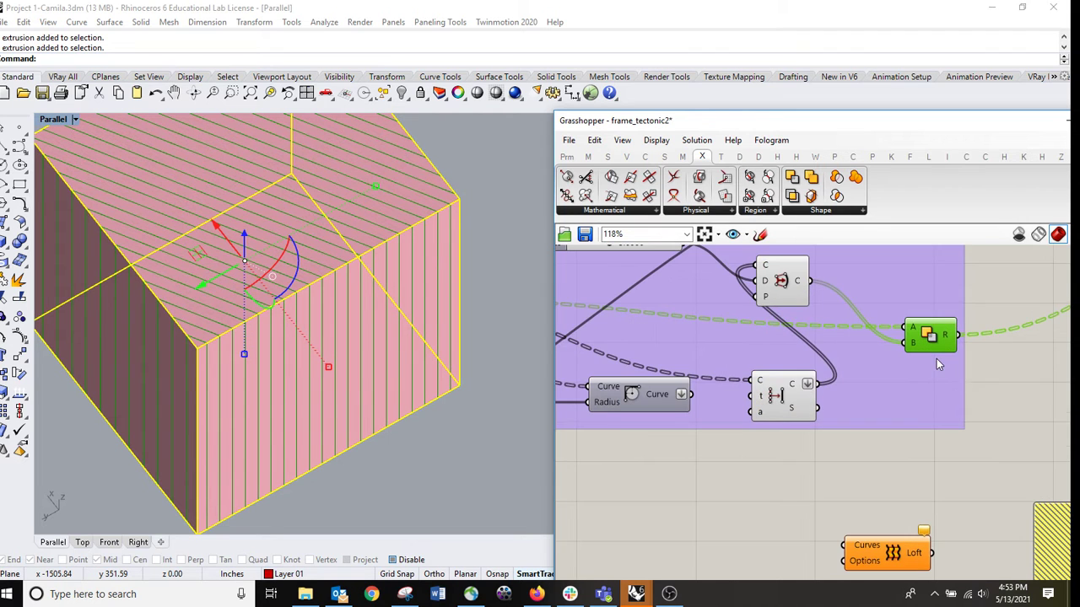
pyautogui.moveTo(737, 334); pyautogui.dragTo(852, 437, button='right')
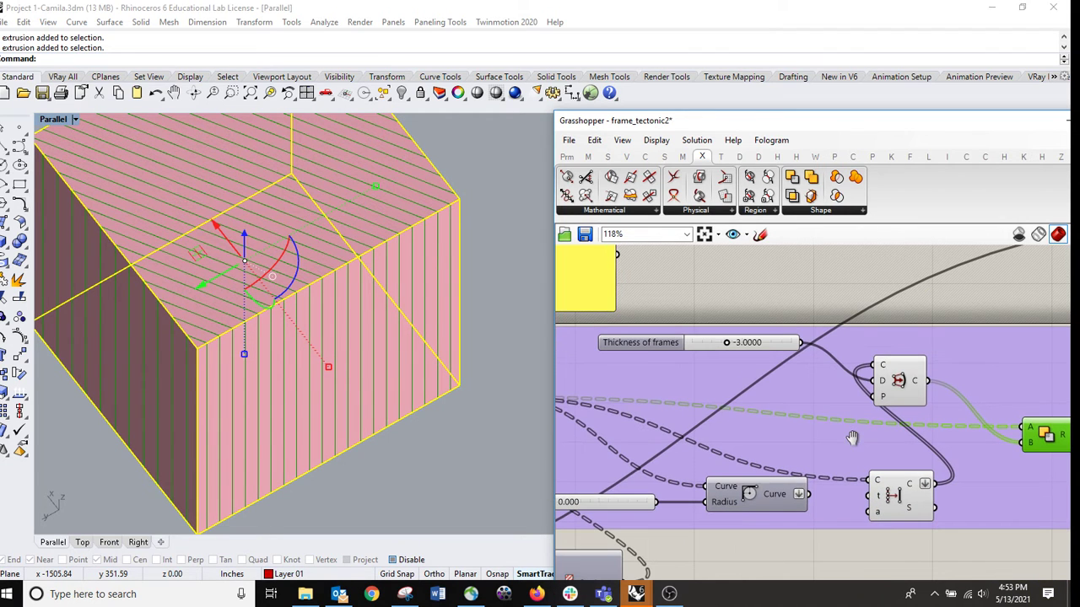
# - Clear the component preview and hide the solid box in Rhino
pyautogui.click(764, 345)
pyautogui.write('hide')
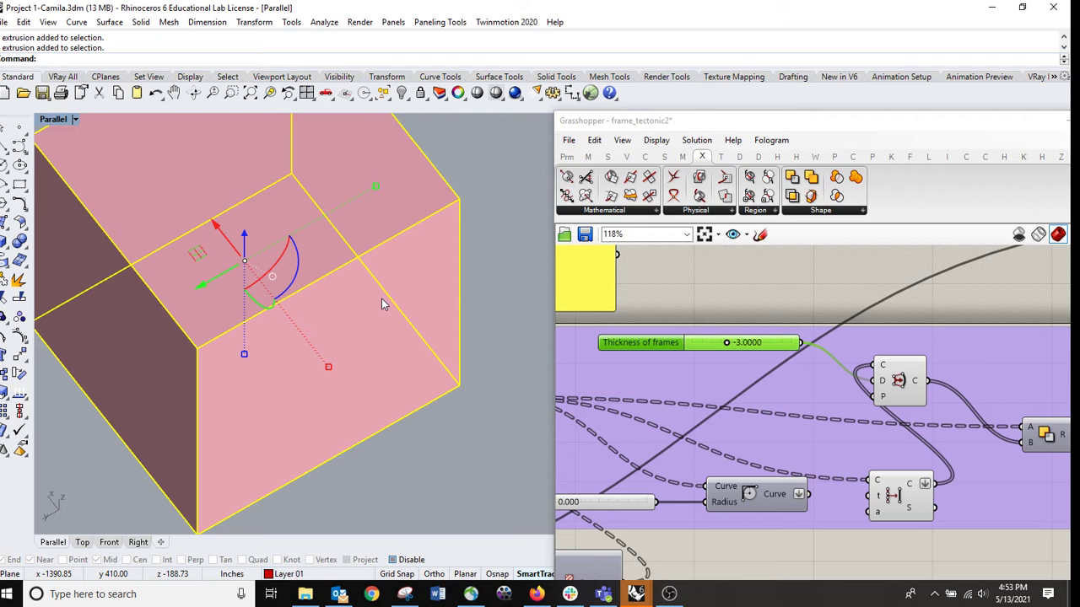
pyautogui.press('Return')
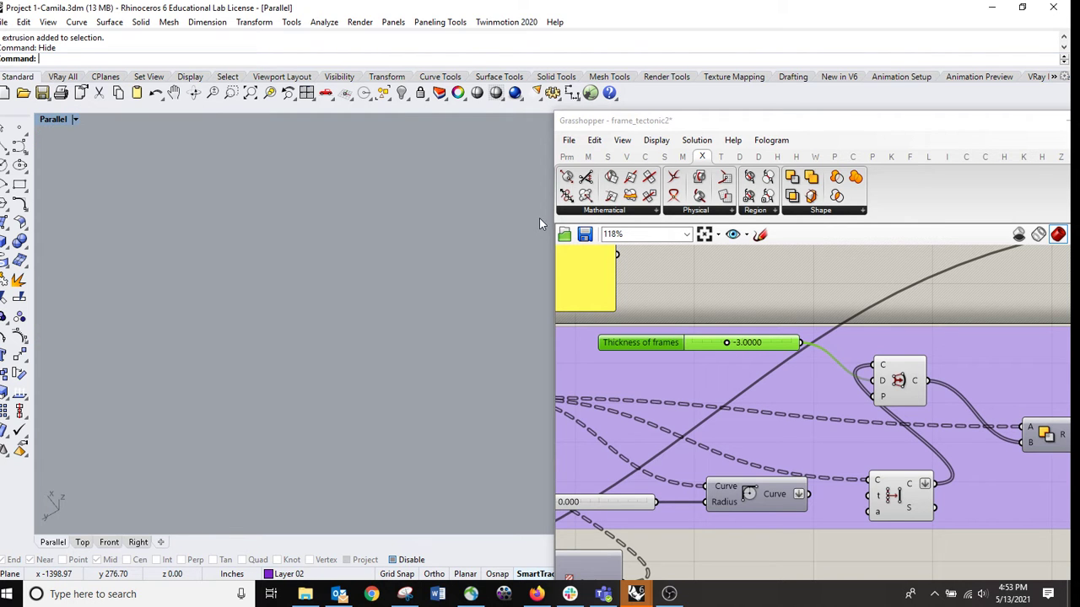
# - Reselect the region difference component and inspect the flat frame strips without the box around them
pyautogui.moveTo(995, 384); pyautogui.dragTo(780, 351, button='right')
pyautogui.click(830, 402)
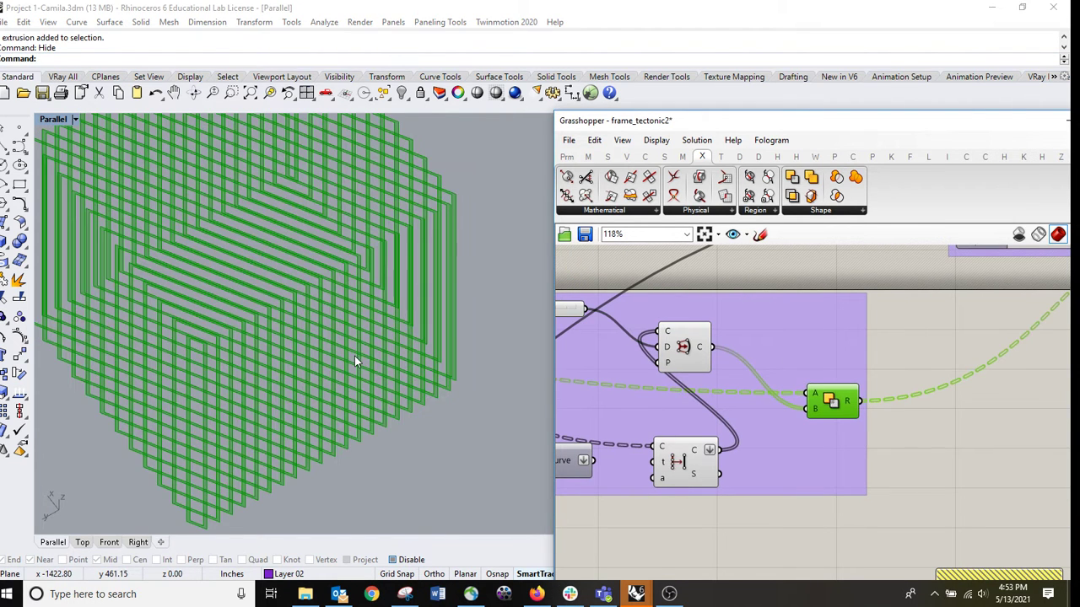
pyautogui.moveTo(354, 357); pyautogui.dragTo(337, 353, button='right')
pyautogui.scroll(5, 330, 356)
pyautogui.scroll(-10, 821, 426)
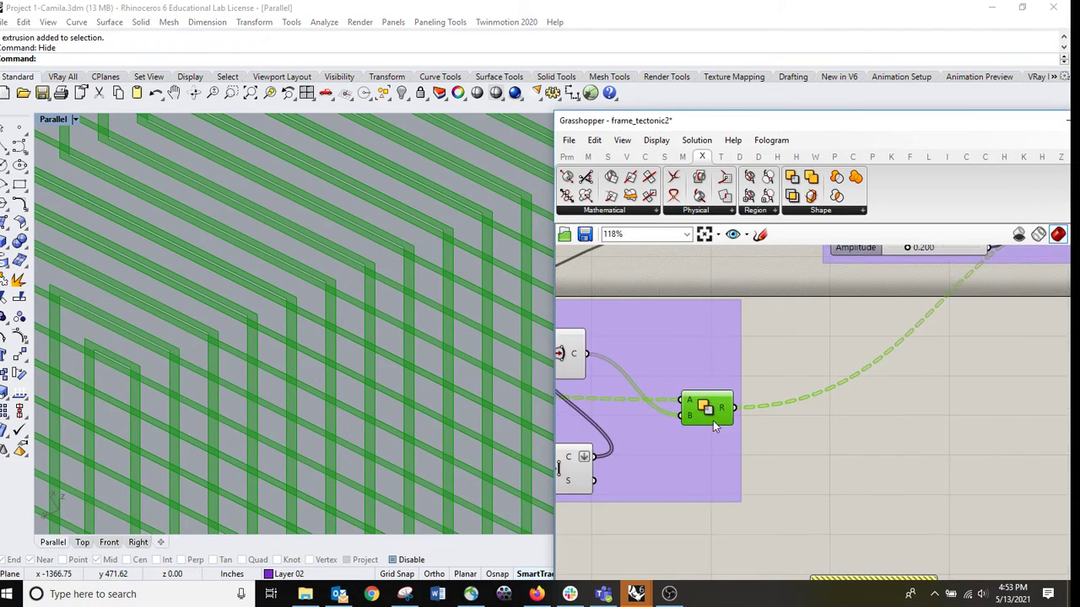
# - Set the Amplitude slider of the Extrude component to 1 and inspect the extruded frames' depth
pyautogui.scroll(5, 760, 405)
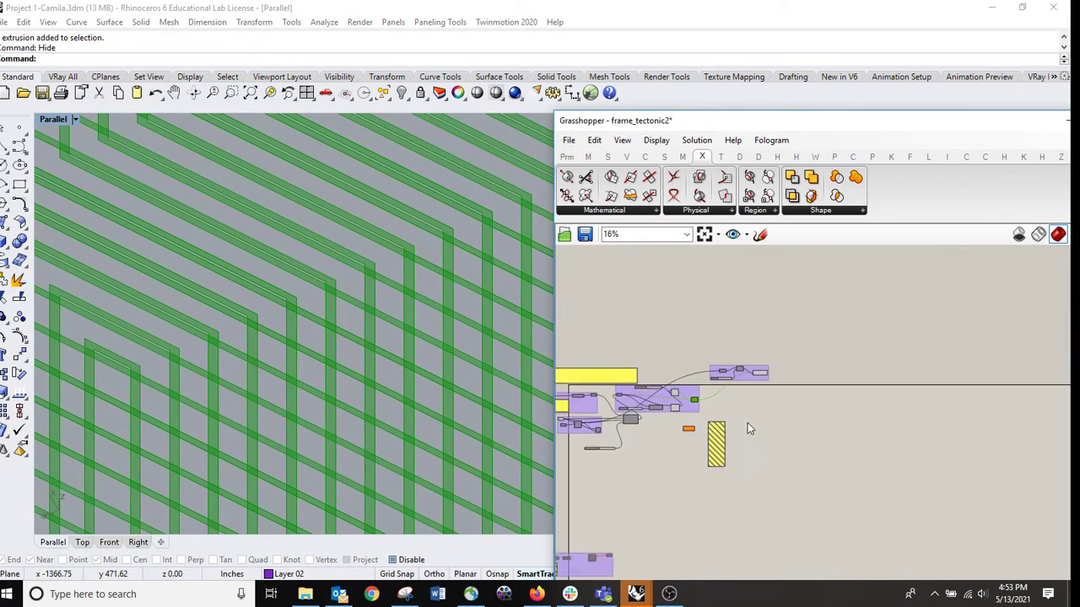
pyautogui.scroll(4, 742, 370)
pyautogui.click(834, 326)
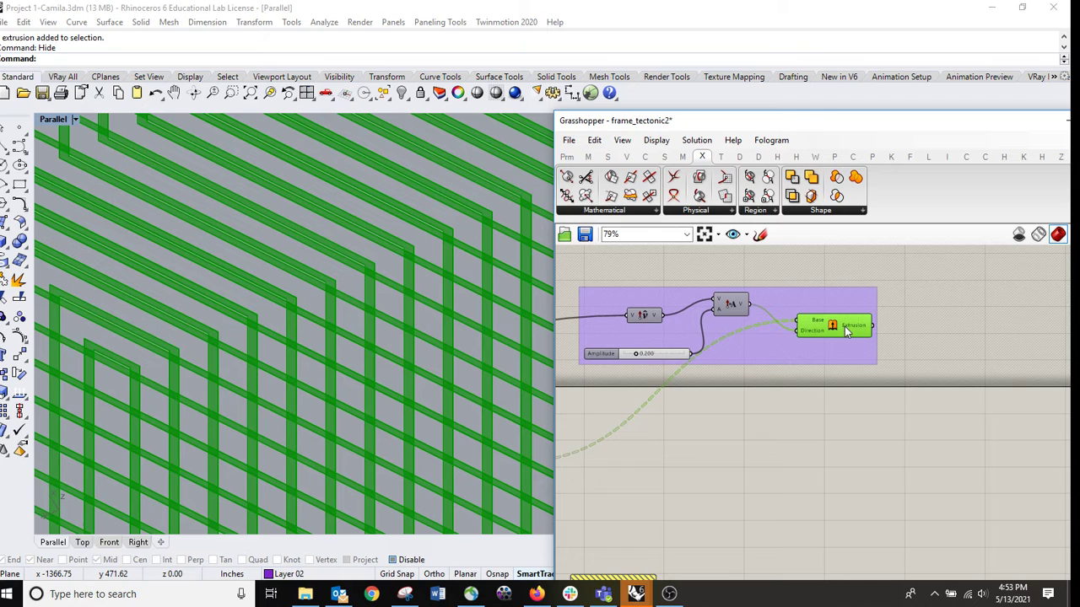
pyautogui.scroll(2, 736, 356)
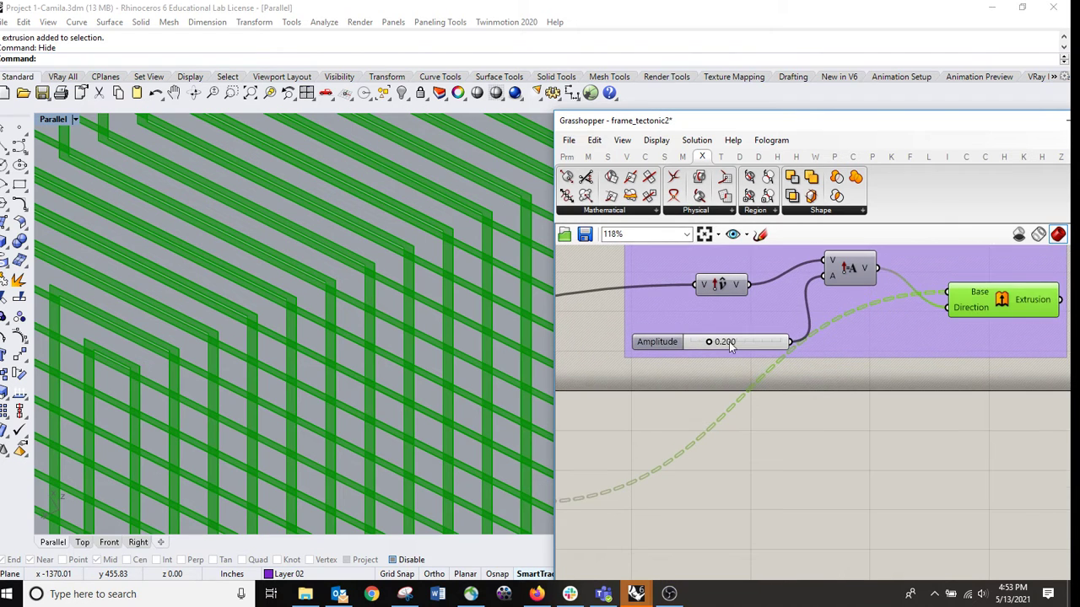
pyautogui.click(735, 345)
pyautogui.doubleClick(735, 346)
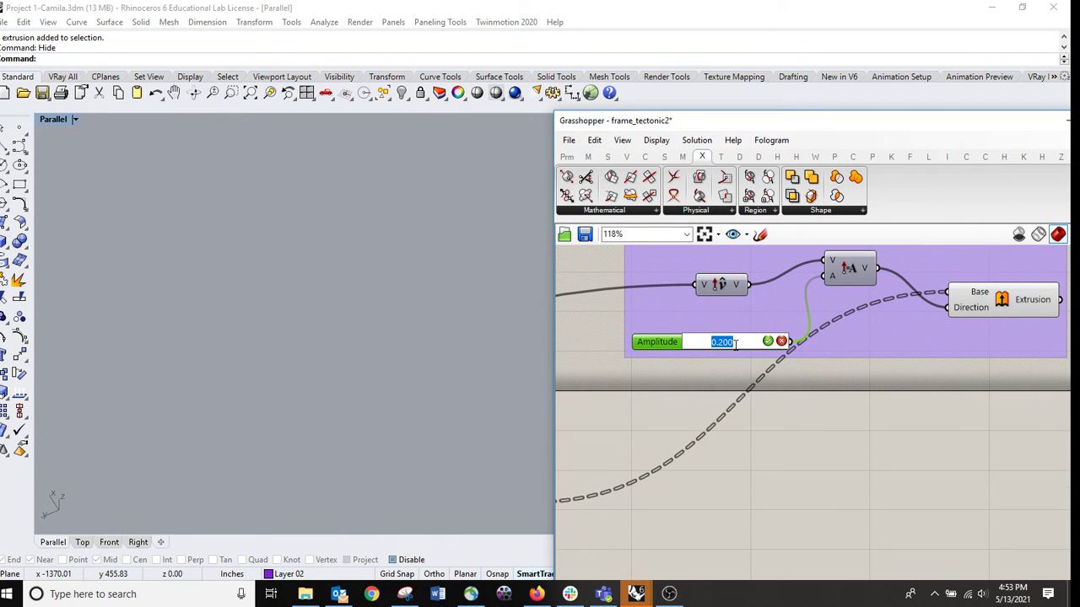
pyautogui.write('1')
pyautogui.press('Return')
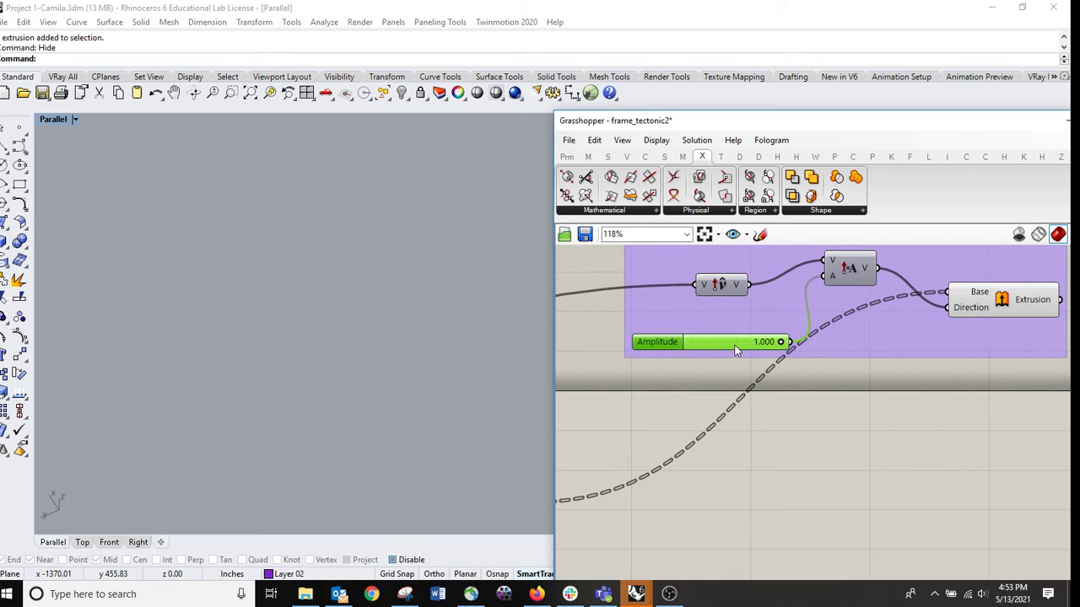
pyautogui.scroll(-2, 940, 325)
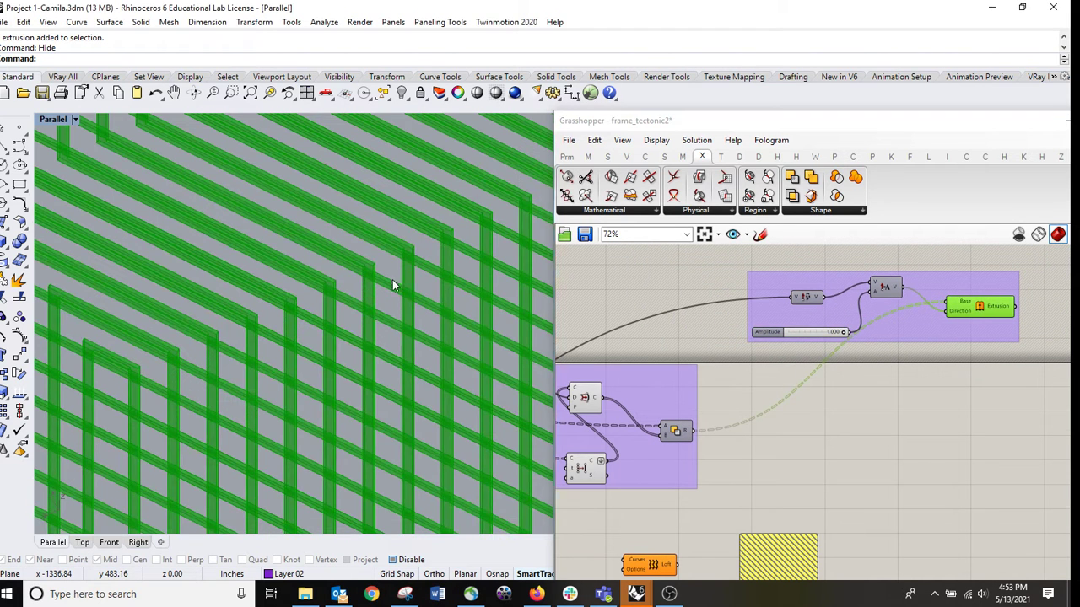
pyautogui.scroll(3, 392, 280)
pyautogui.scroll(2, 810, 333)
pyautogui.scroll(2, 810, 333)
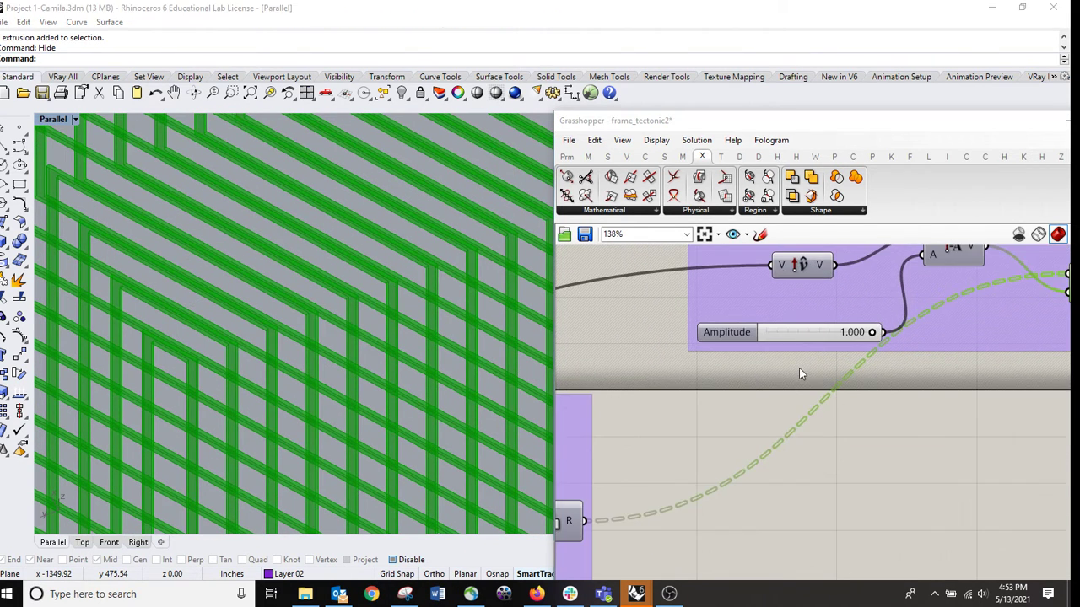
# - Set the Amplitude slider's maximum to 10 and its value to 4
pyautogui.doubleClick(642, 335)
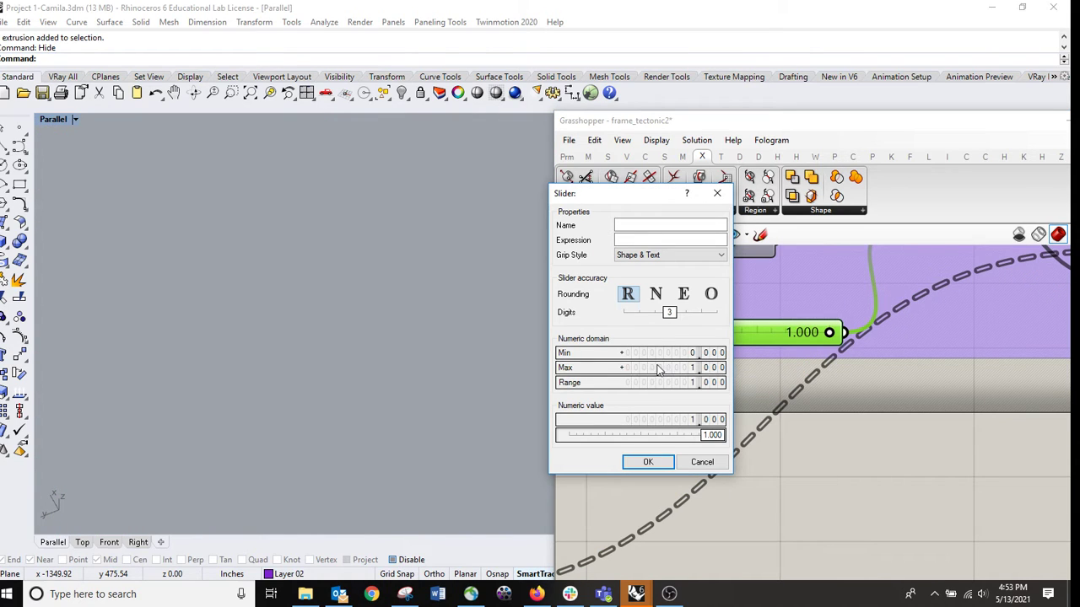
pyautogui.doubleClick(659, 367)
pyautogui.write('10')
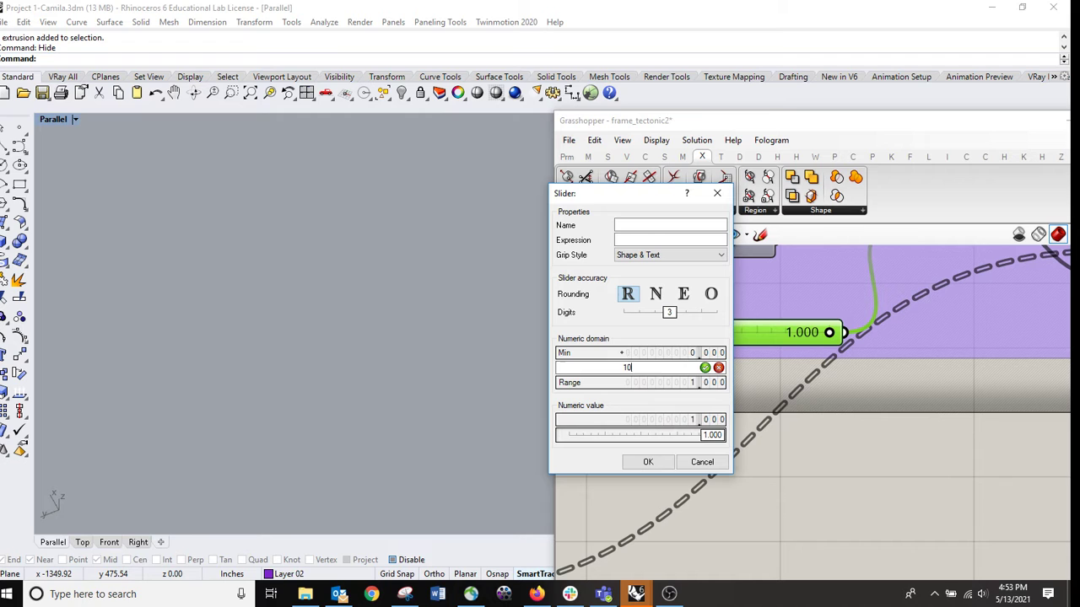
pyautogui.press('Return')
pyautogui.click(648, 462)
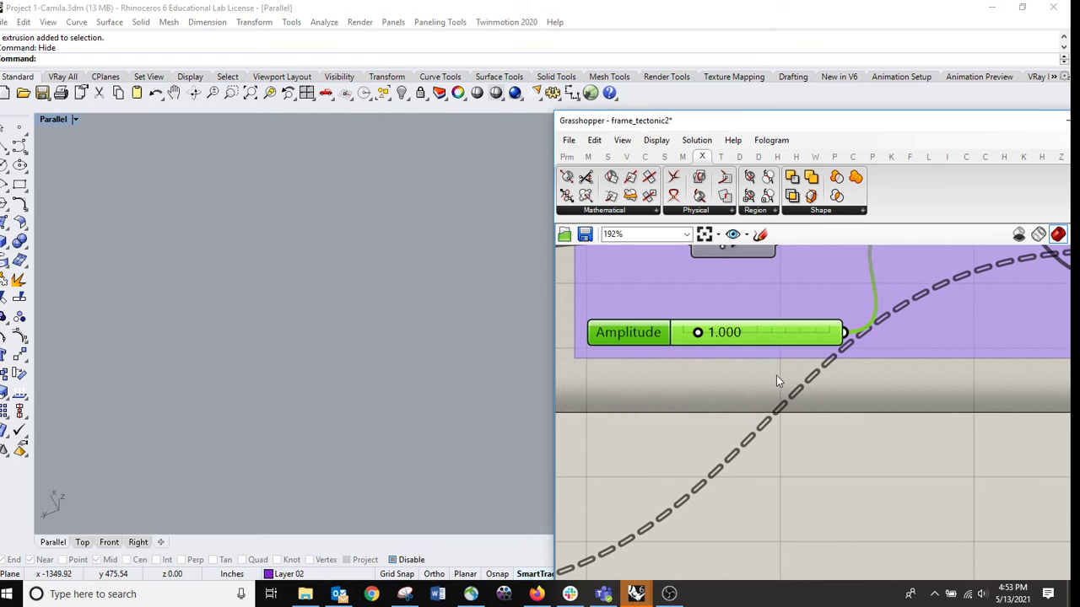
pyautogui.scroll(-1, 777, 377)
pyautogui.doubleClick(768, 335)
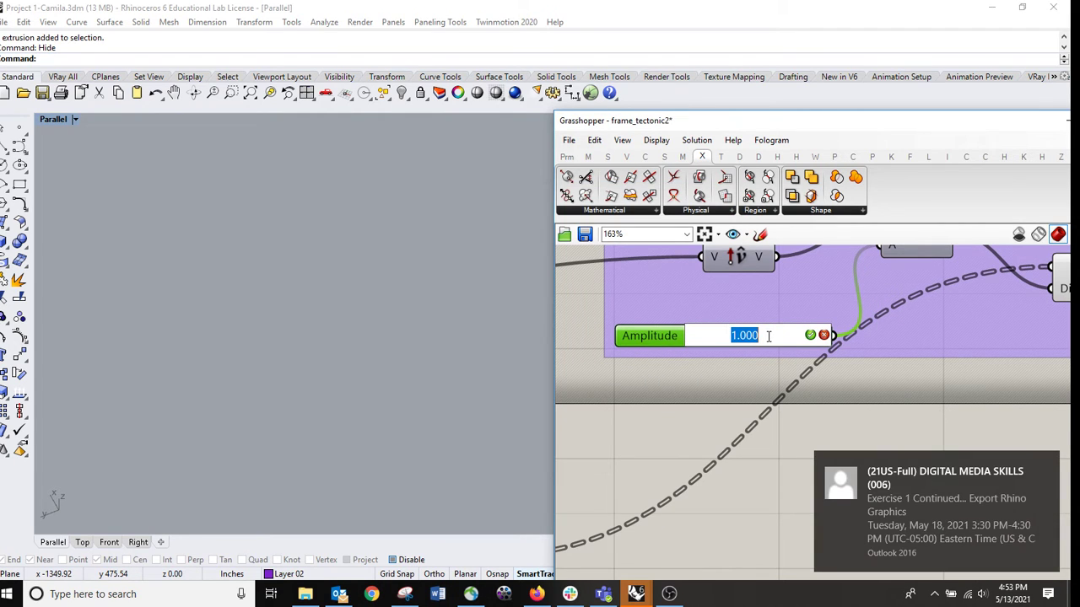
pyautogui.write('4')
pyautogui.press('Return')
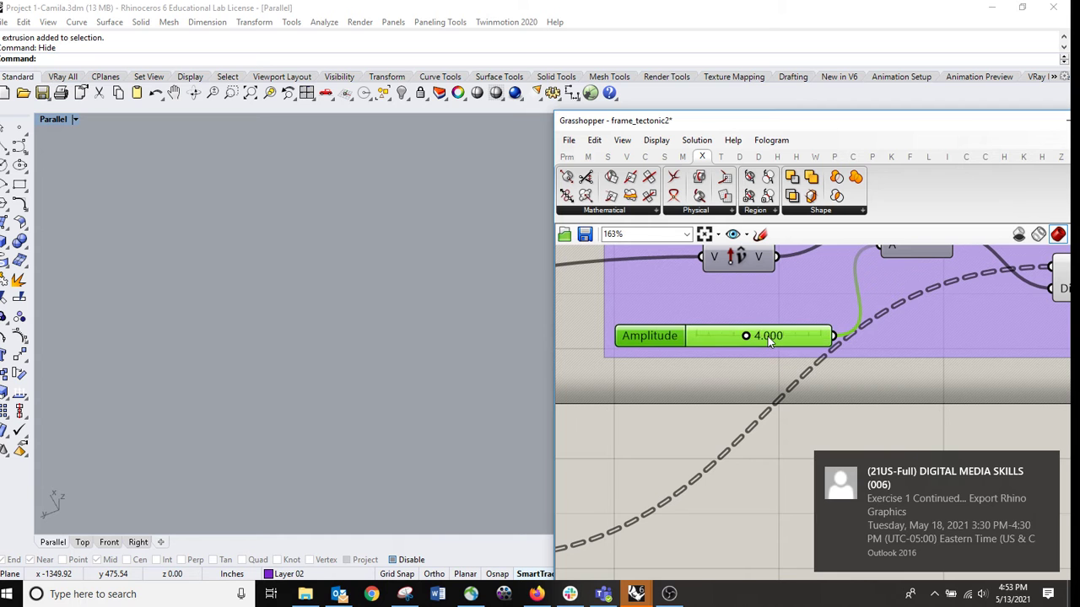
# - Select the Extrude component and inspect the deeper frames across the box
pyautogui.scroll(-5, 865, 387)
pyautogui.scroll(2, 806, 387)
pyautogui.click(790, 352)
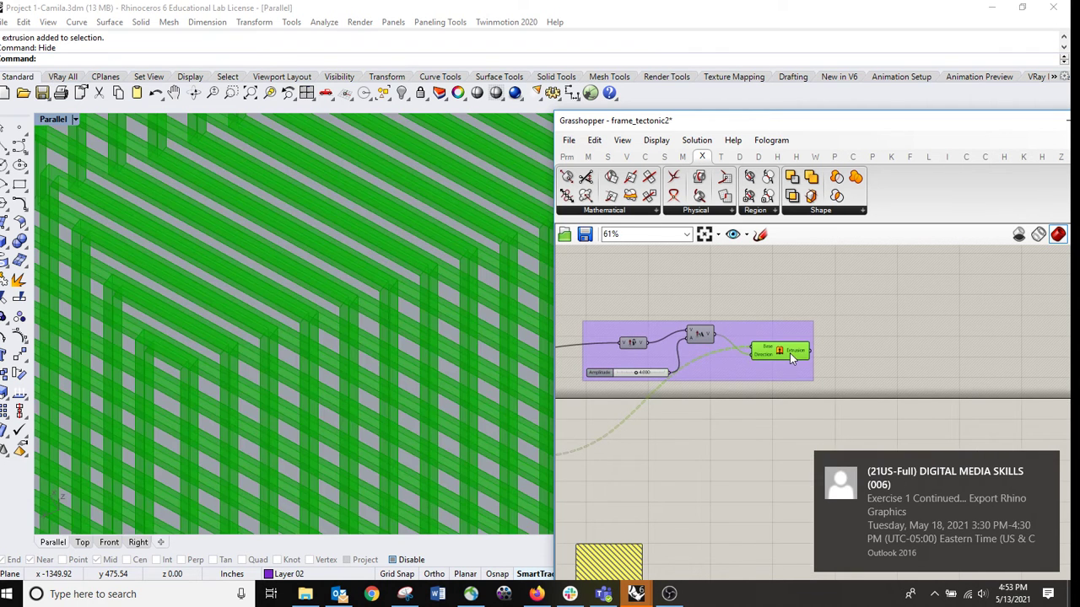
pyautogui.scroll(-6, 831, 325)
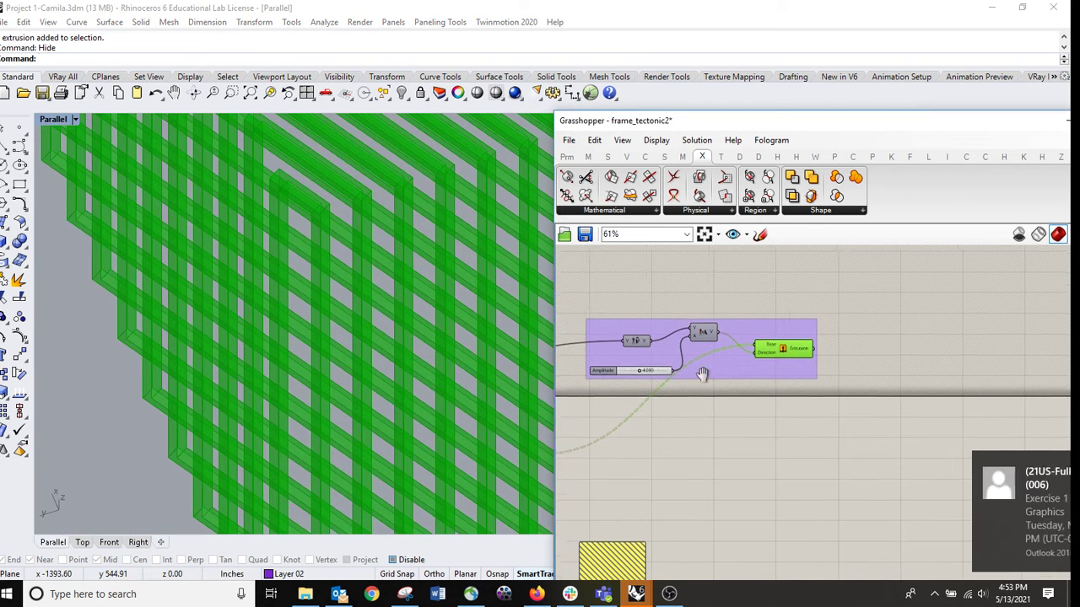
pyautogui.scroll(8, 831, 325)
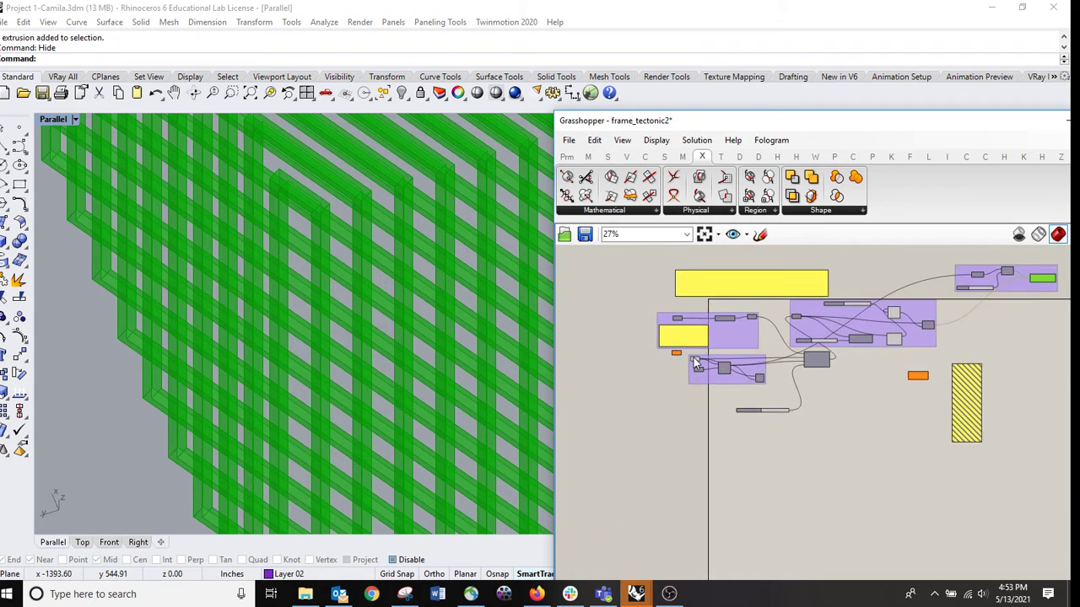
# - Select the curve offset component controlled by the Thickness of frames slider and inspect its inward offset curves
pyautogui.moveTo(941, 361); pyautogui.dragTo(808, 442, button='right')
pyautogui.scroll(3, 912, 362)
pyautogui.click(914, 359)
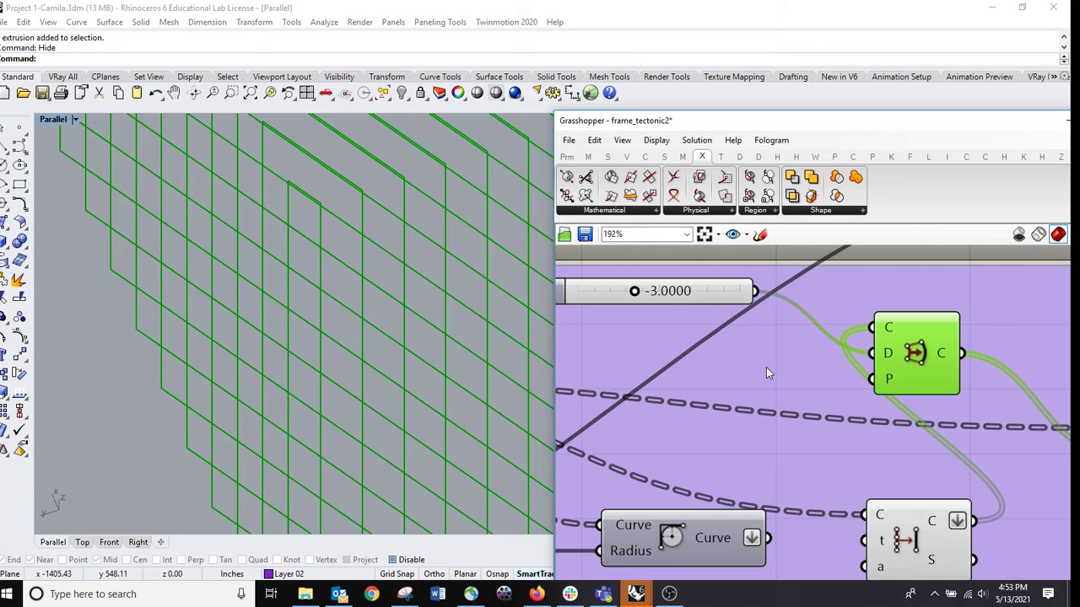
pyautogui.scroll(-7, 773, 416)
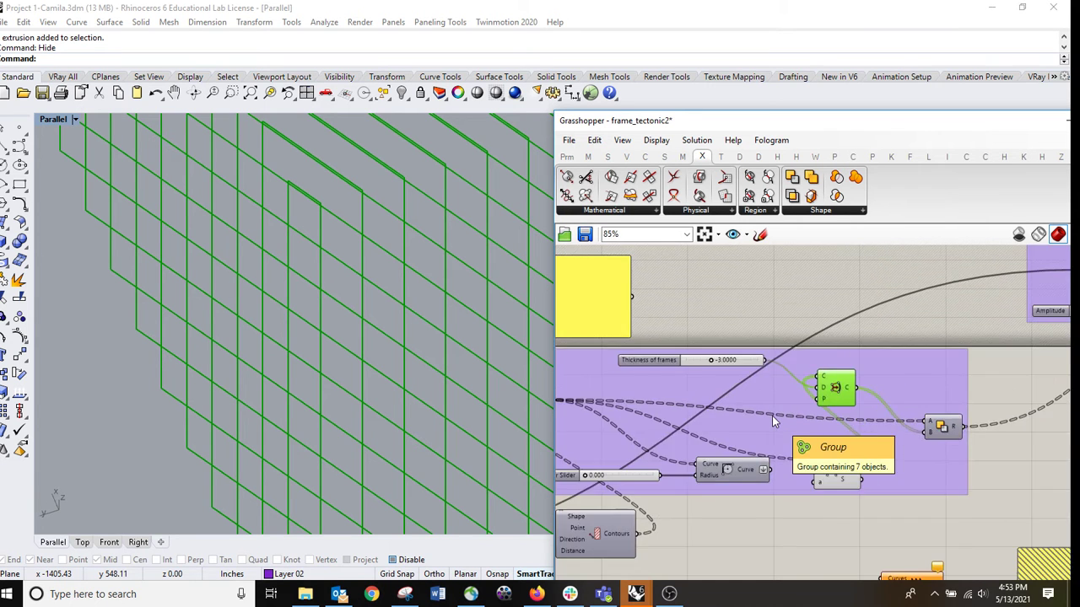
pyautogui.moveTo(685, 434); pyautogui.dragTo(825, 367, button='right')
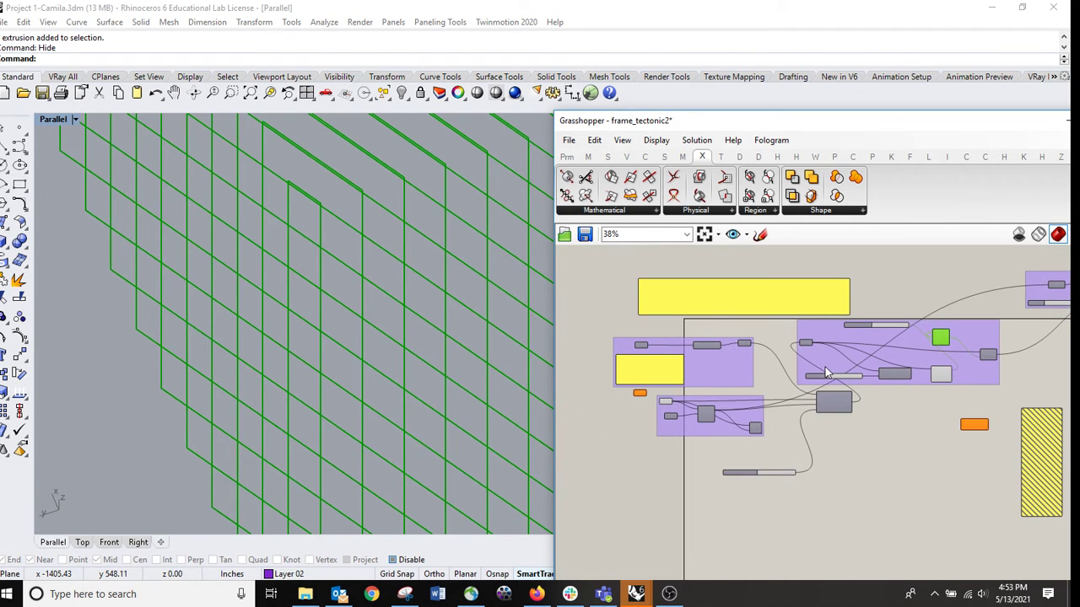
# - Set the freestanding twisted polysurface tower beside the box as the input solid of the first definition's Brep parameter
pyautogui.scroll(-10, 432, 336)
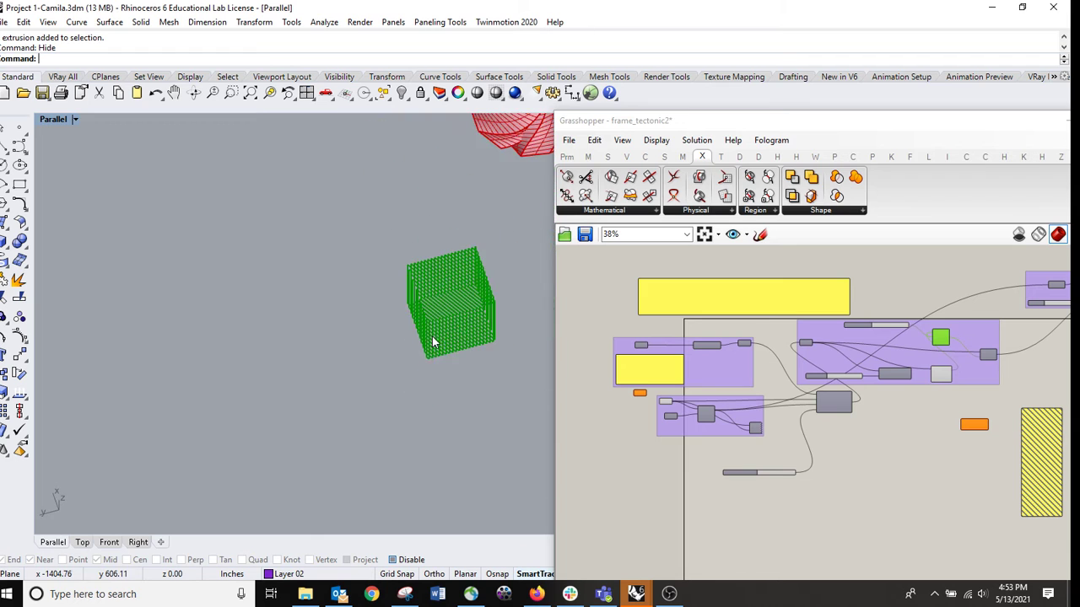
pyautogui.moveTo(425, 278); pyautogui.dragTo(478, 239, button='right')
pyautogui.click(469, 321)
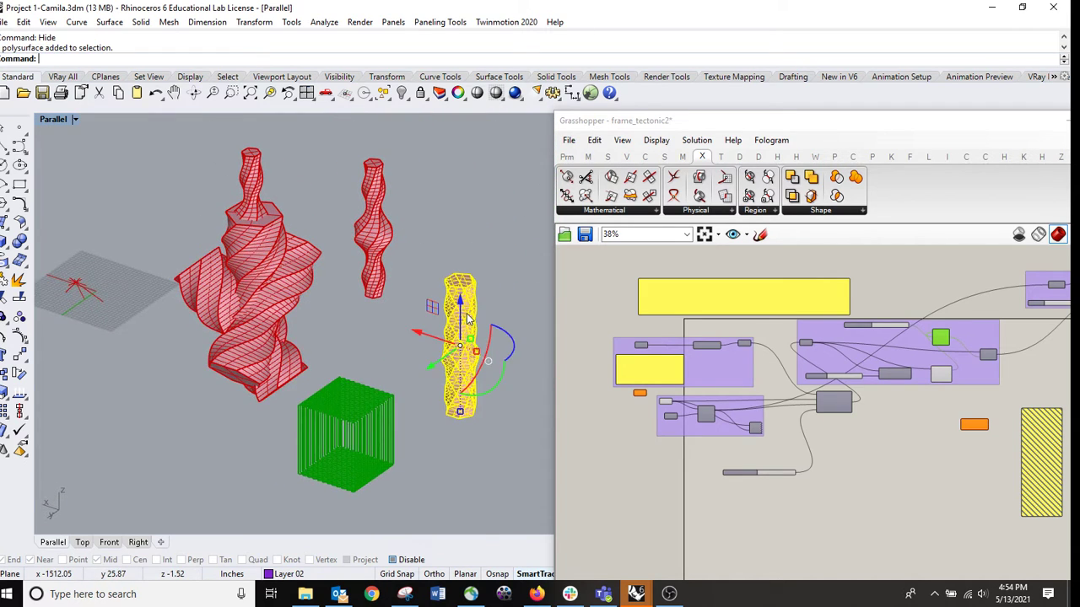
pyautogui.scroll(3, 470, 319)
pyautogui.scroll(2, 469, 320)
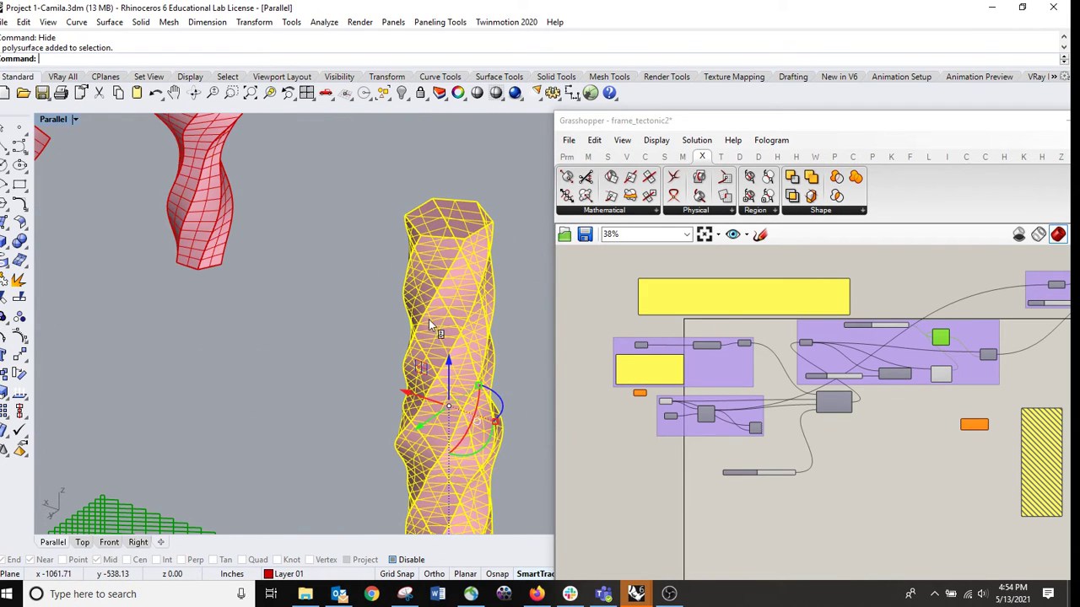
pyautogui.scroll(2, 429, 319)
pyautogui.scroll(8, 643, 358)
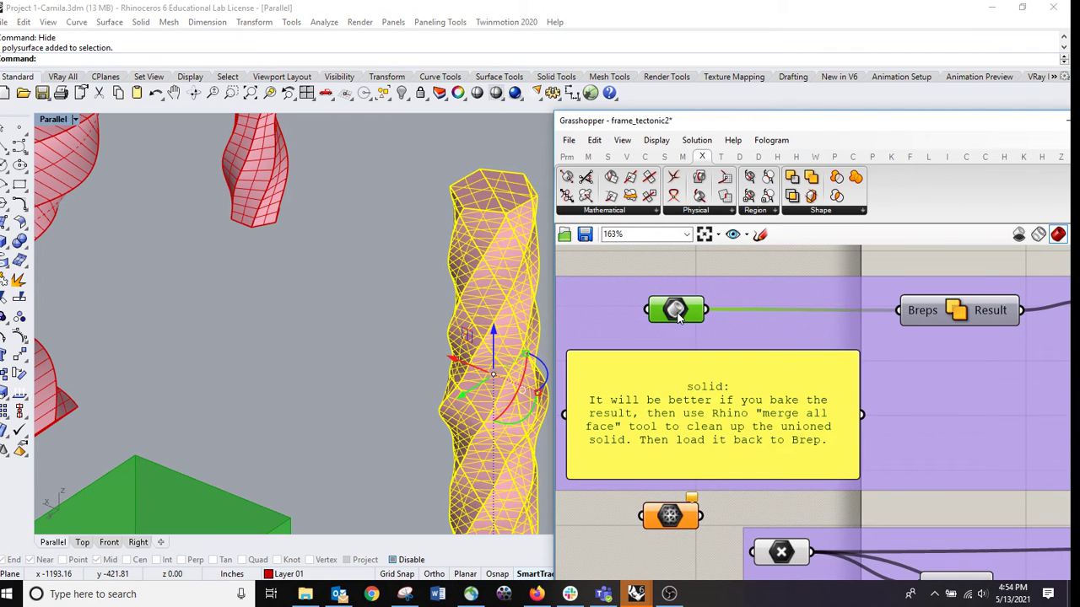
pyautogui.rightClick(677, 311)
pyautogui.click(734, 474)
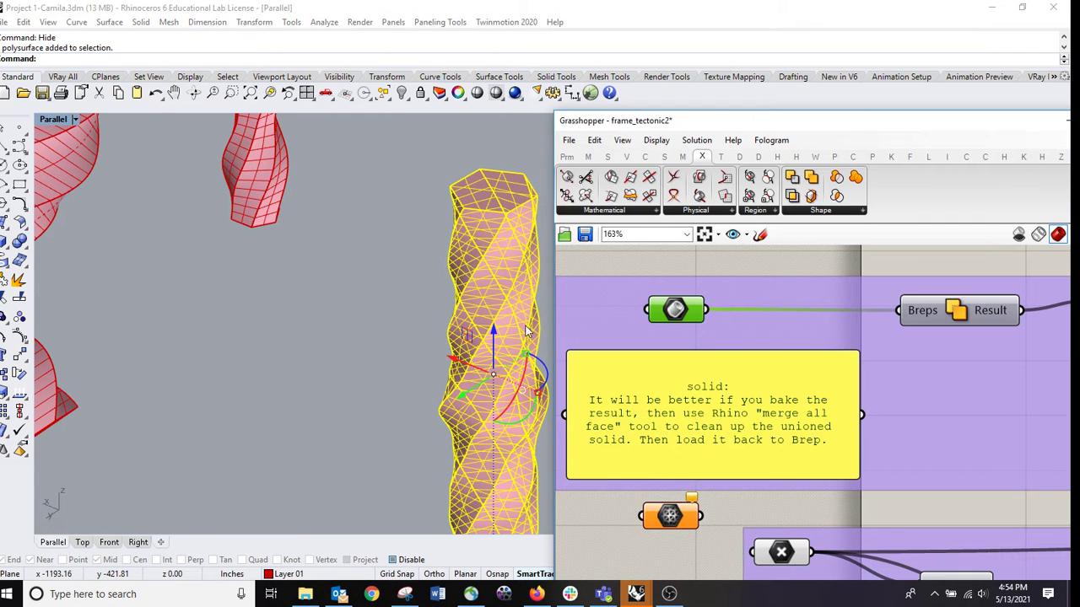
# - Hide the original twisted tower polysurface in Rhino
pyautogui.moveTo(776, 353); pyautogui.dragTo(582, 350, button='right')
pyautogui.moveTo(818, 372); pyautogui.dragTo(582, 354, button='right')
pyautogui.moveTo(825, 380); pyautogui.dragTo(644, 365, button='right')
pyautogui.click(509, 317)
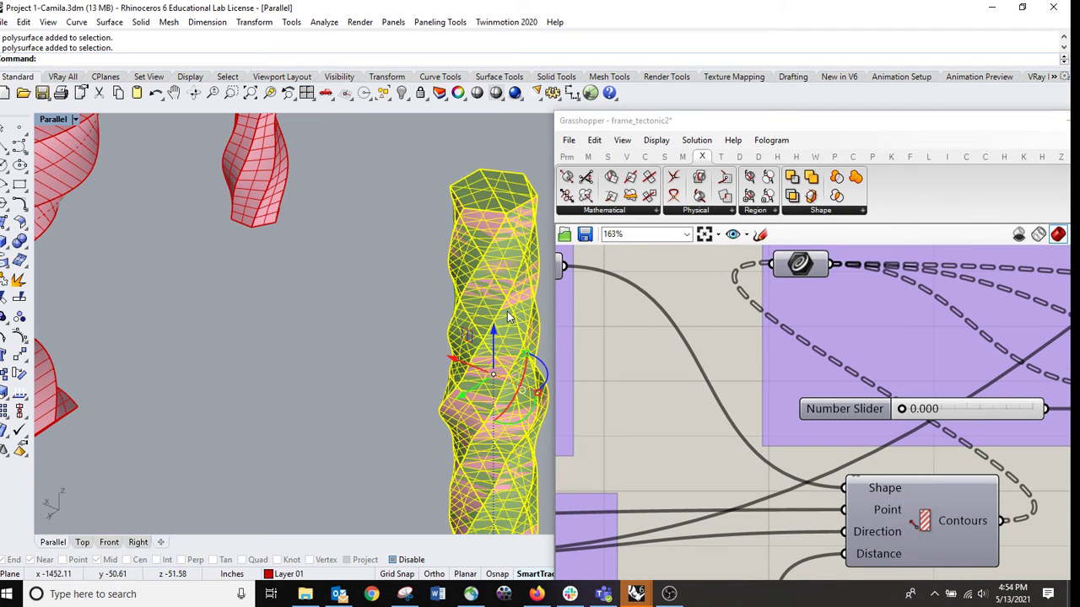
pyautogui.press('Return')
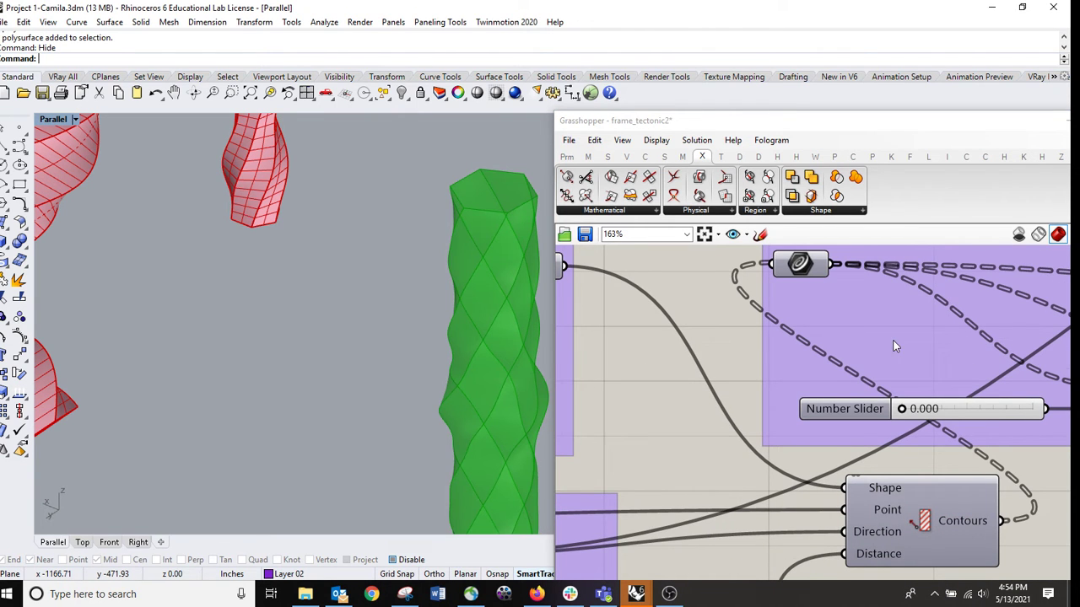
# - Select the Solid Difference component and inspect its geometry on the twisted tower
pyautogui.scroll(-1, 897, 345)
pyautogui.moveTo(907, 347); pyautogui.dragTo(637, 365, button='right')
pyautogui.moveTo(777, 352); pyautogui.dragTo(565, 369, button='right')
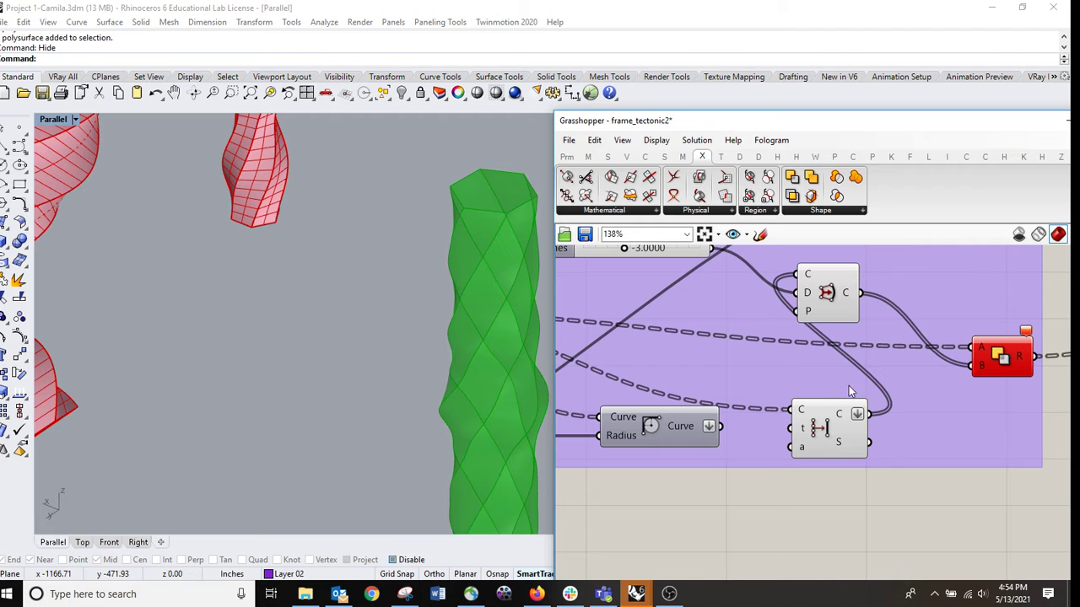
pyautogui.click(1019, 377)
pyautogui.moveTo(488, 350)
pyautogui.mouseDown(button='right')
pyautogui.moveTo(485, 362)
pyautogui.moveTo(475, 333)
pyautogui.mouseUp(button='right')
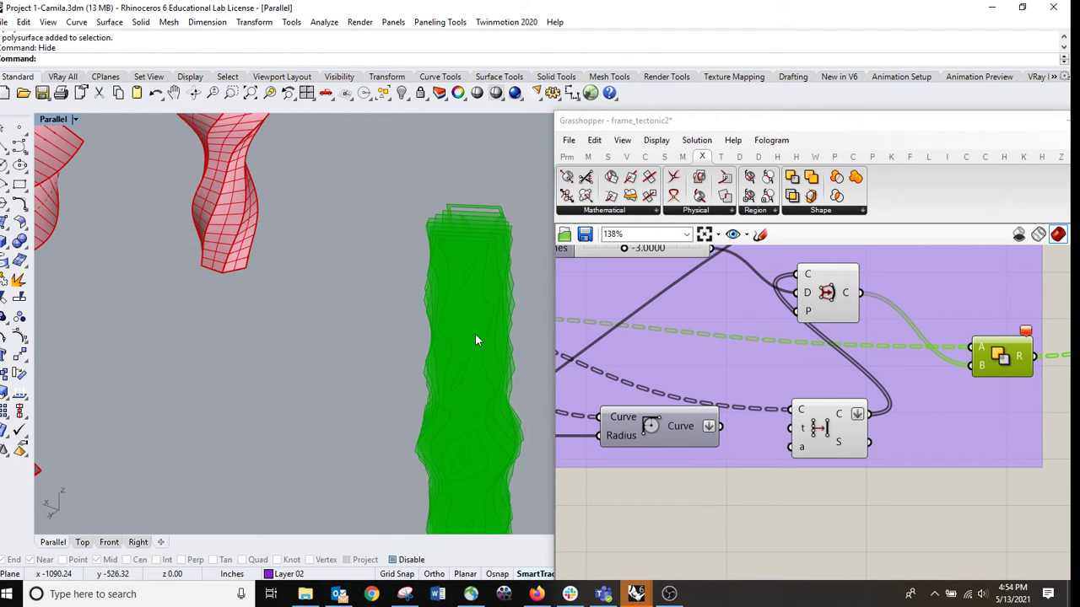
pyautogui.scroll(5, 475, 266)
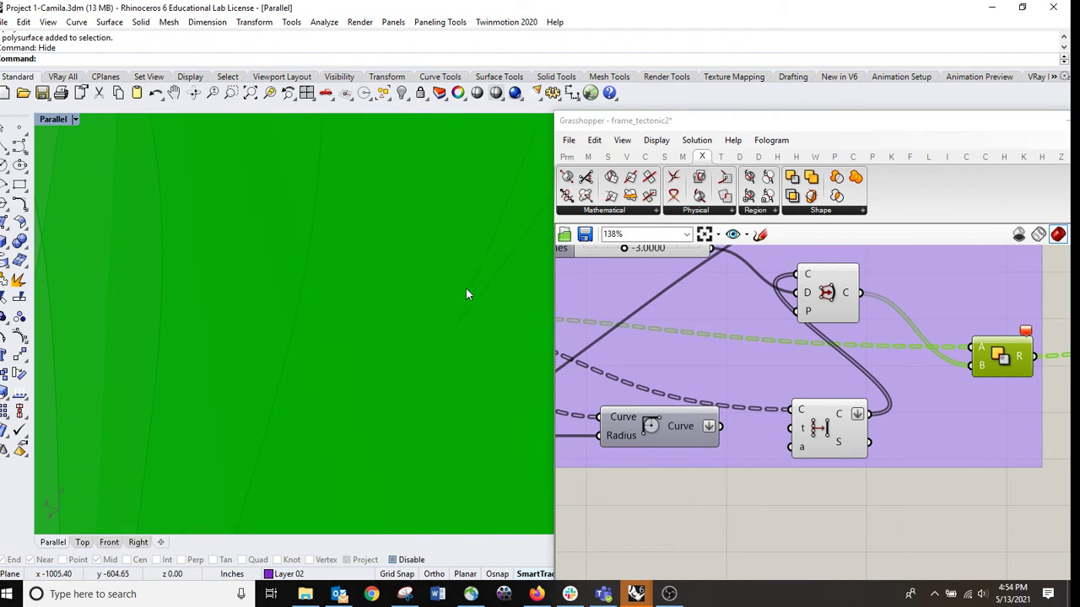
# - Select the curve offset component feeding the Solid Difference and inspect its offset curves along the tower
pyautogui.click(827, 291)
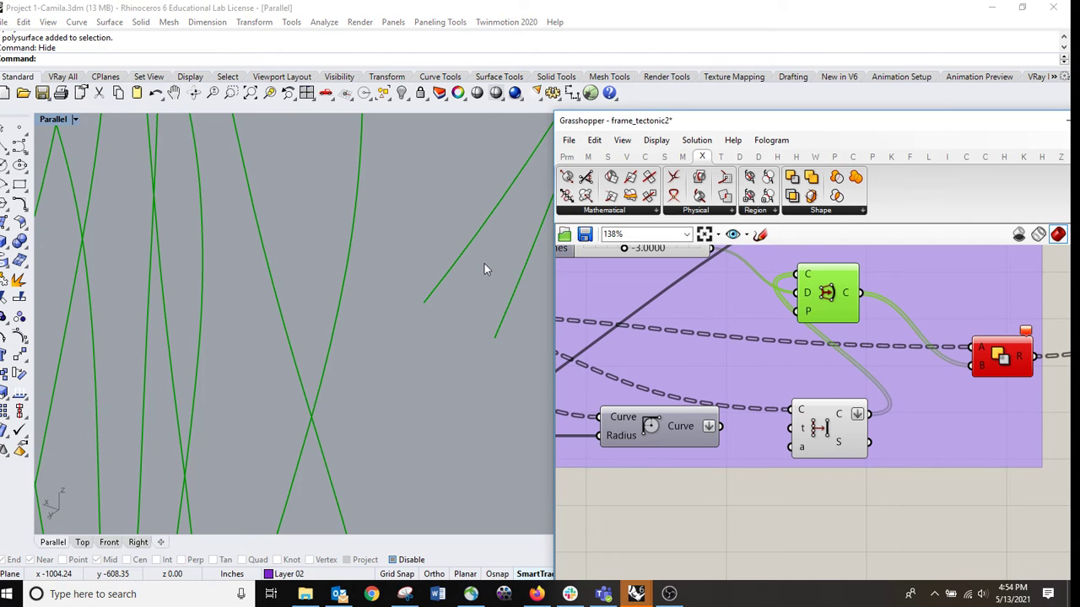
pyautogui.scroll(-6, 488, 258)
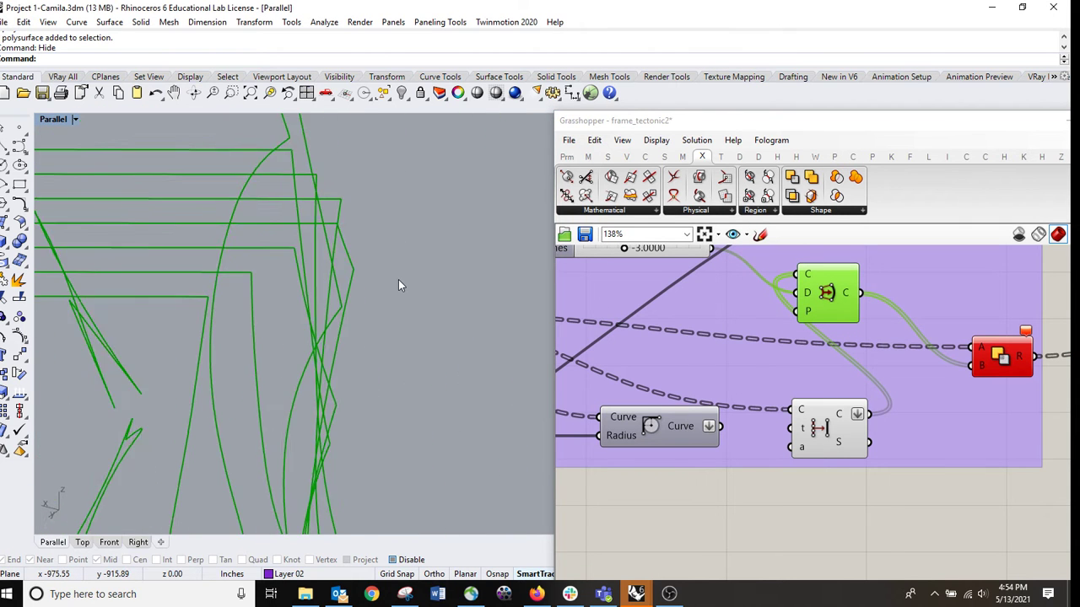
pyautogui.scroll(-5, 400, 285)
pyautogui.moveTo(265, 325)
pyautogui.mouseDown(button='right')
pyautogui.moveTo(244, 330)
pyautogui.moveTo(271, 336)
pyautogui.mouseUp(button='right')
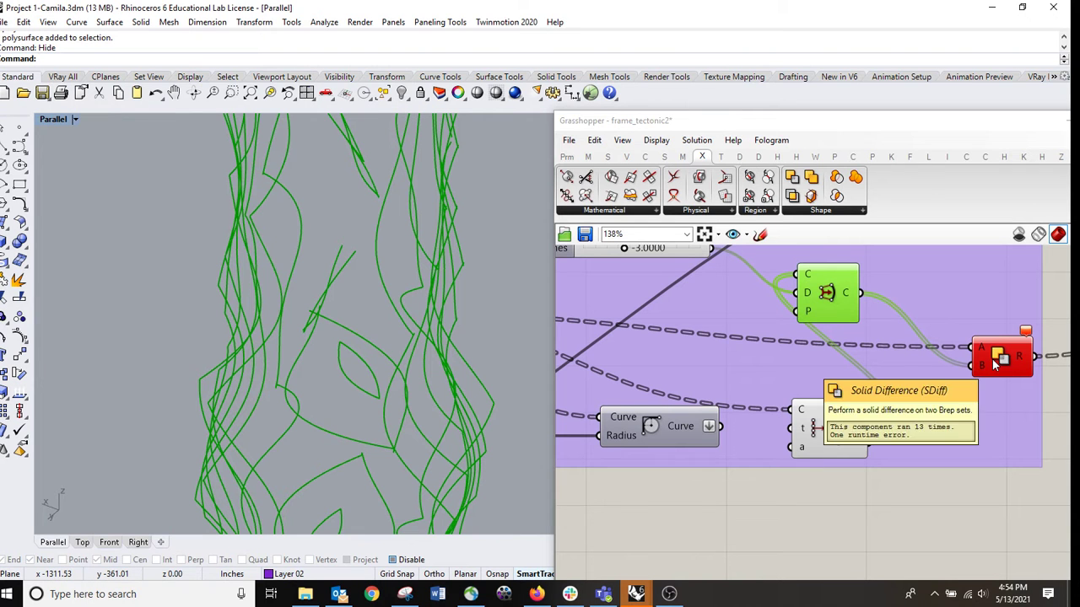
pyautogui.scroll(-5, 391, 307)
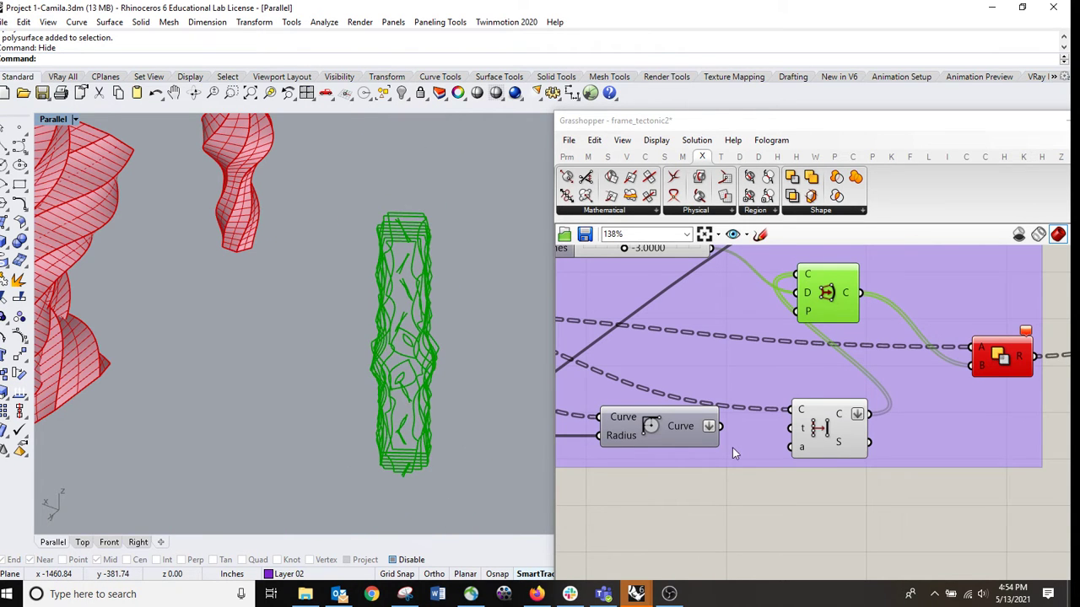
# - Disable all components of the first definition, which builds the frames by offset, Solid Difference and extrusion
pyautogui.scroll(-6, 833, 348)
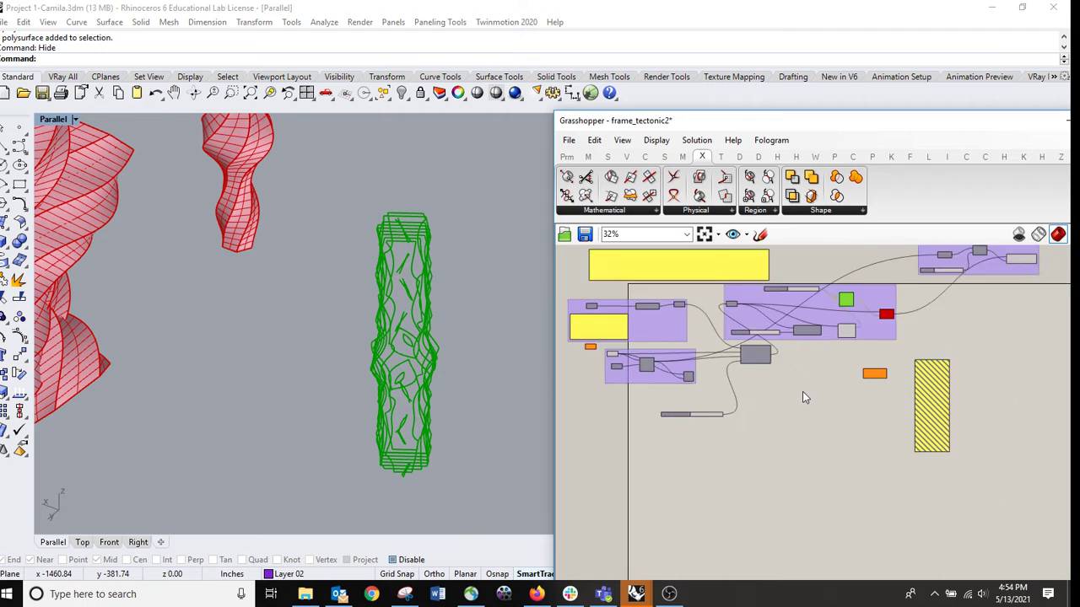
pyautogui.scroll(-5, 802, 392)
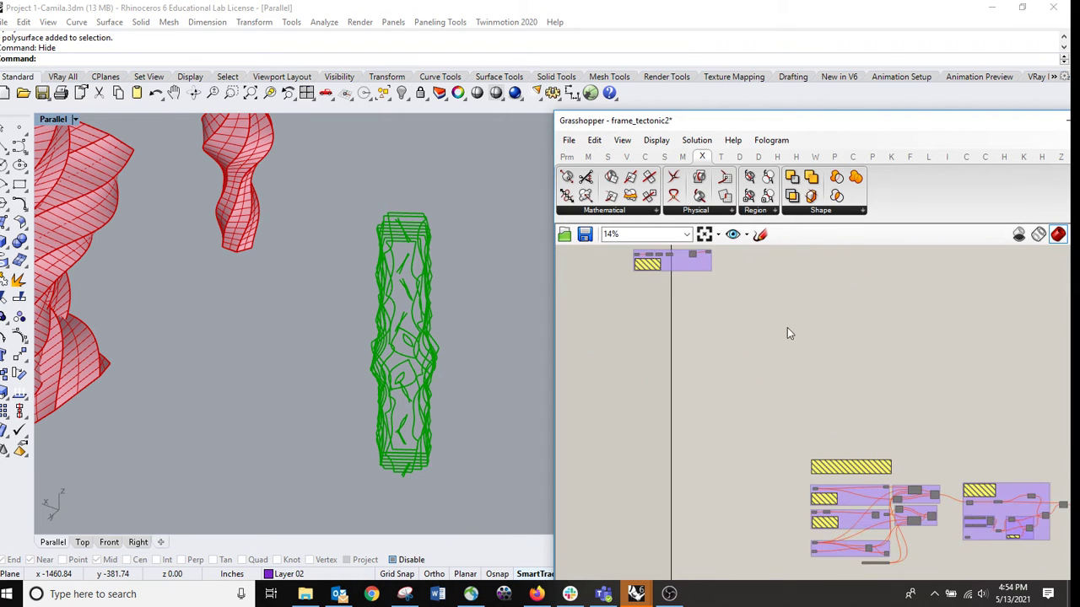
pyautogui.moveTo(863, 414); pyautogui.dragTo(747, 333, button='right')
pyautogui.scroll(3, 792, 423)
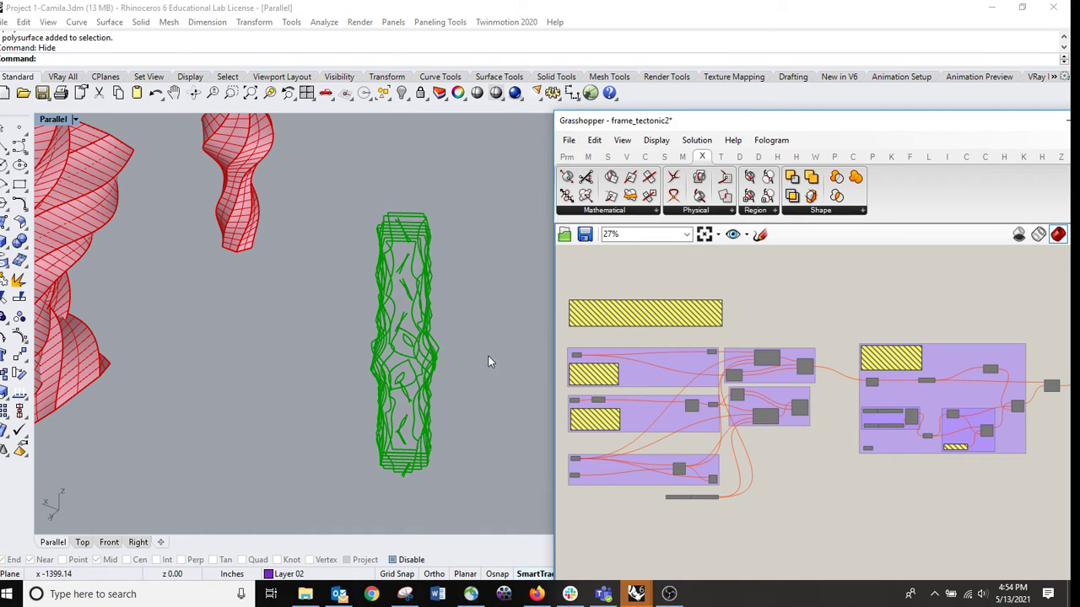
pyautogui.moveTo(726, 327); pyautogui.dragTo(810, 488, button='right')
pyautogui.scroll(-1, 810, 489)
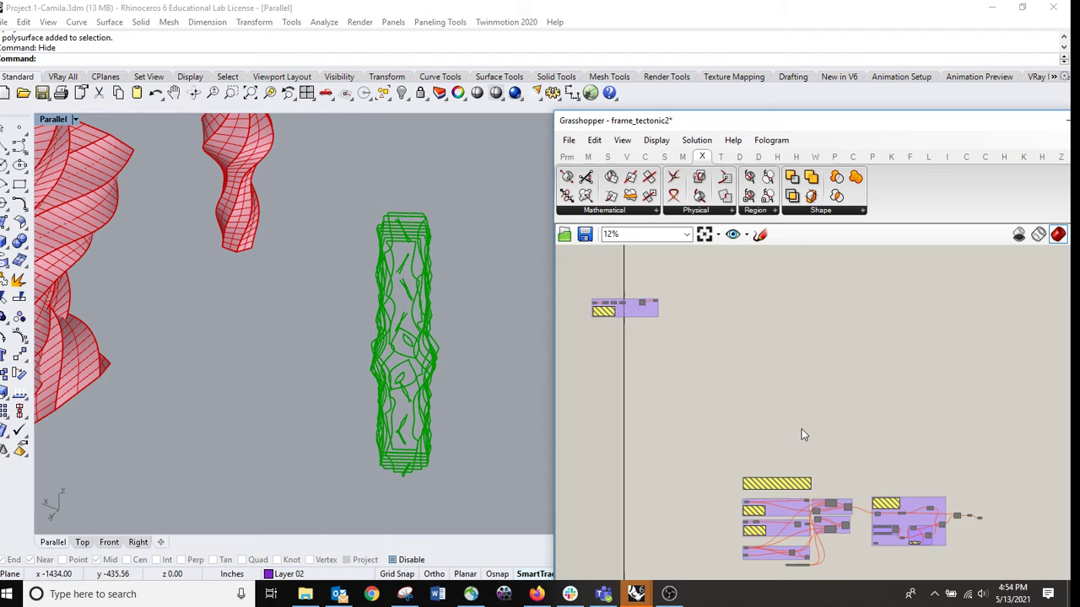
pyautogui.moveTo(791, 393); pyautogui.dragTo(816, 556, button='right')
pyautogui.moveTo(602, 284); pyautogui.dragTo(827, 410)
pyautogui.scroll(4, 842, 332)
pyautogui.scroll(4, 842, 333)
pyautogui.middleClick(841, 330)
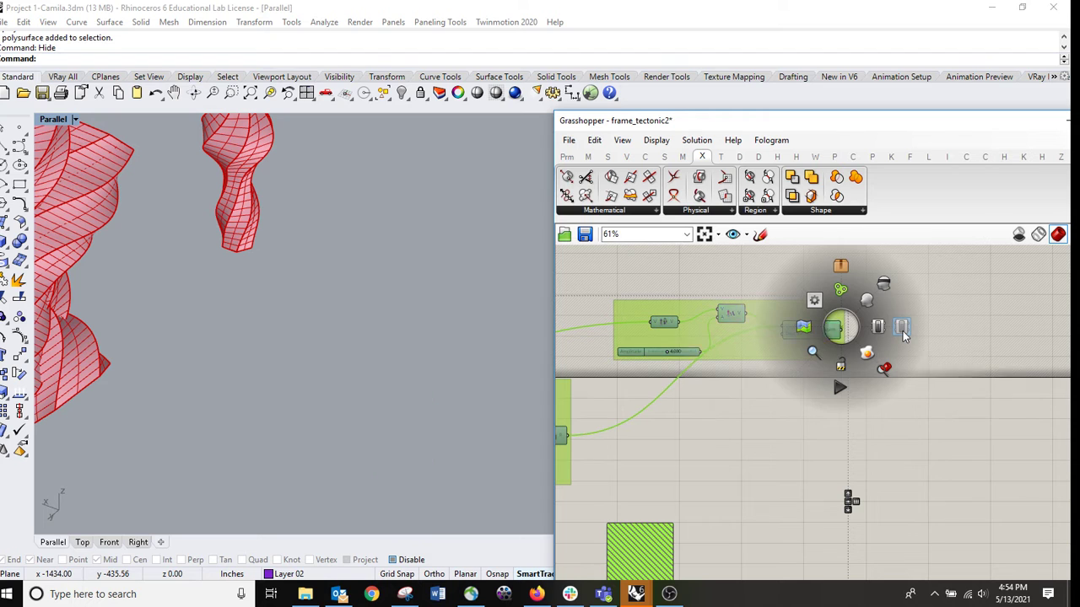
pyautogui.click(902, 333)
# - Enable all components of the separate lower definition that sweeps contours and edges into tube-like frames
pyautogui.scroll(-8, 863, 354)
pyautogui.scroll(-1, 862, 366)
pyautogui.moveTo(846, 414); pyautogui.dragTo(812, 307, button='right')
pyautogui.scroll(-4, 816, 494)
pyautogui.moveTo(817, 478); pyautogui.dragTo(816, 471, button='right')
pyautogui.scroll(5, 772, 437)
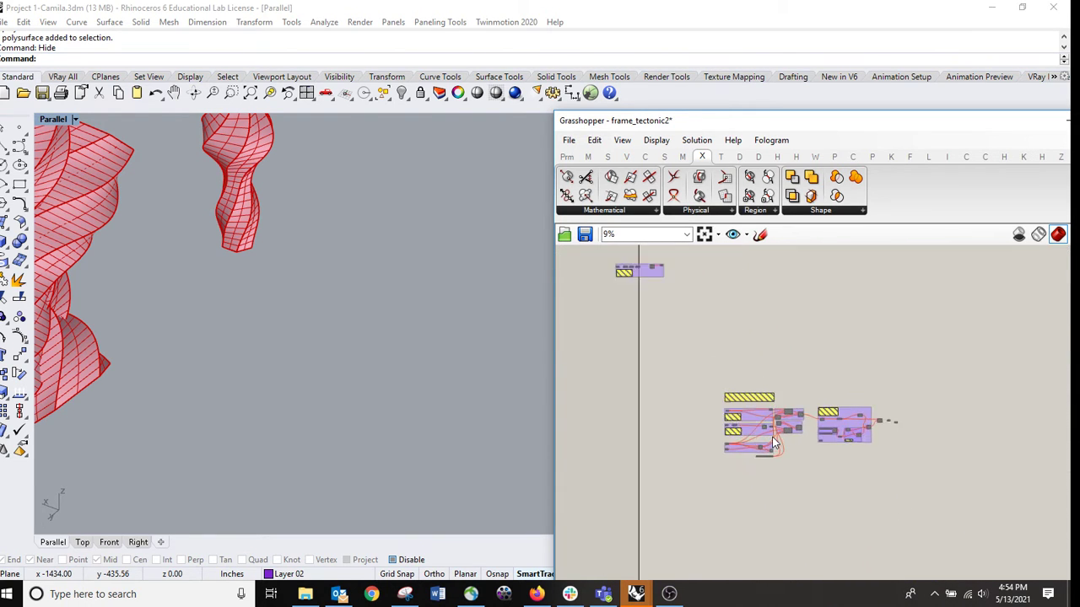
pyautogui.moveTo(613, 301); pyautogui.dragTo(1064, 525)
pyautogui.middleClick(989, 414)
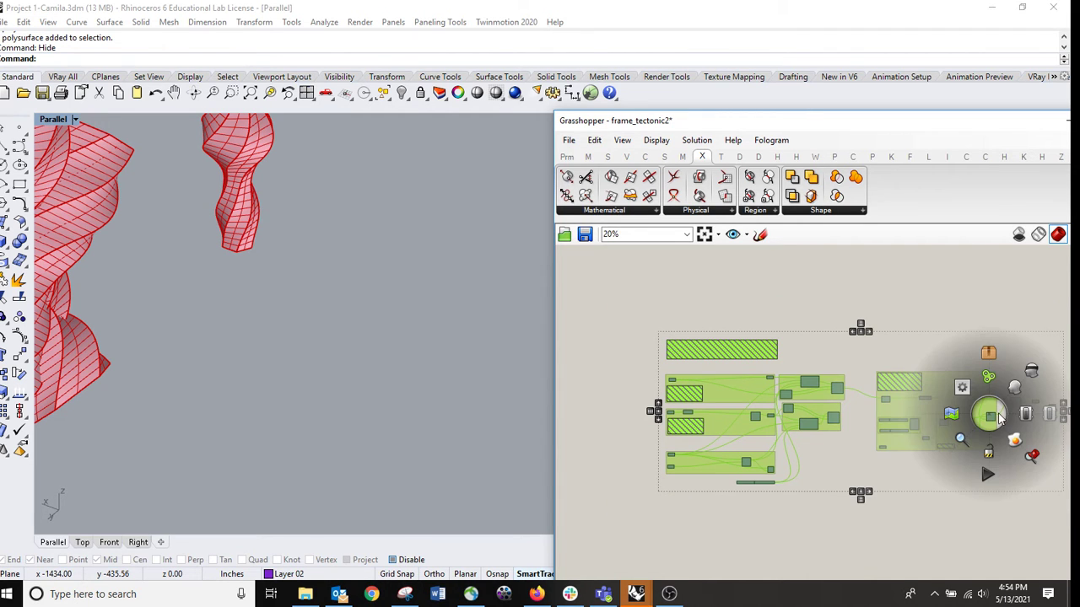
pyautogui.click(1025, 414)
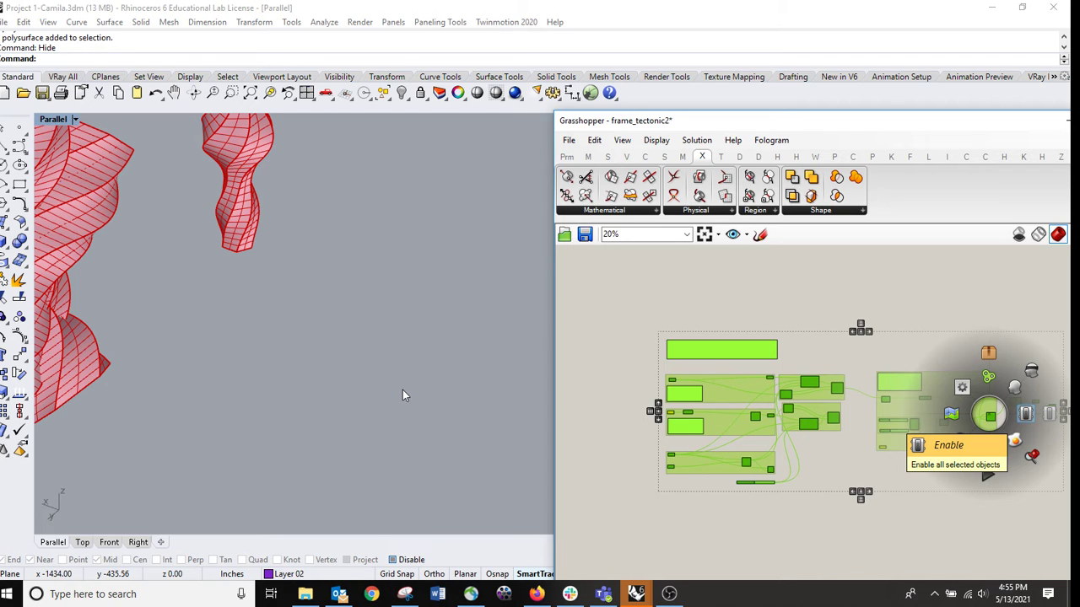
pyautogui.hotkey('ctrl', 'e')
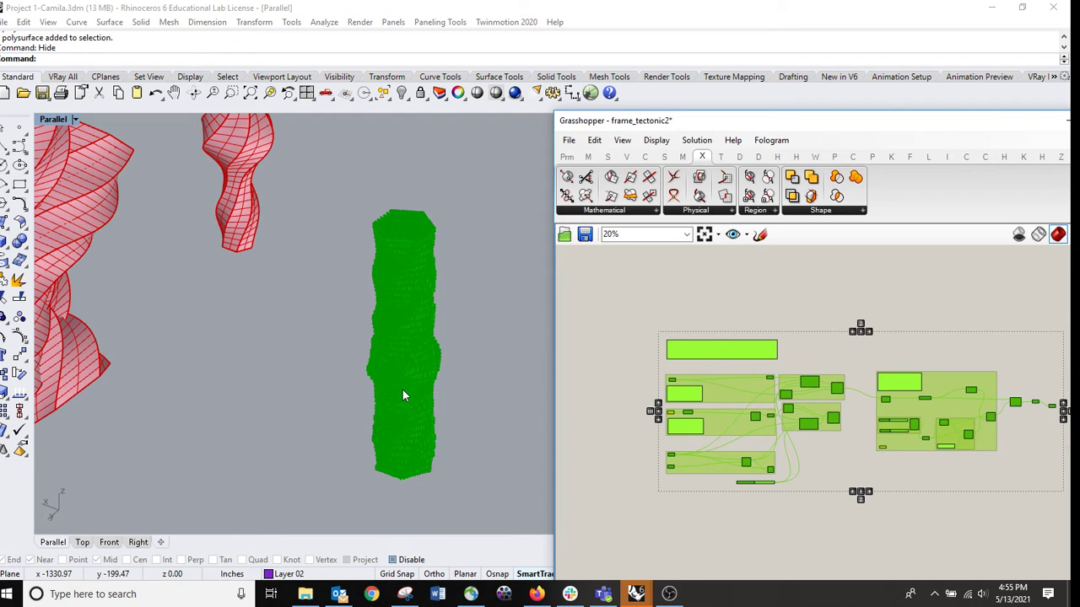
# - Select the Brep input of the enabled definition and inspect the twisted tower it references
pyautogui.scroll(5, 403, 390)
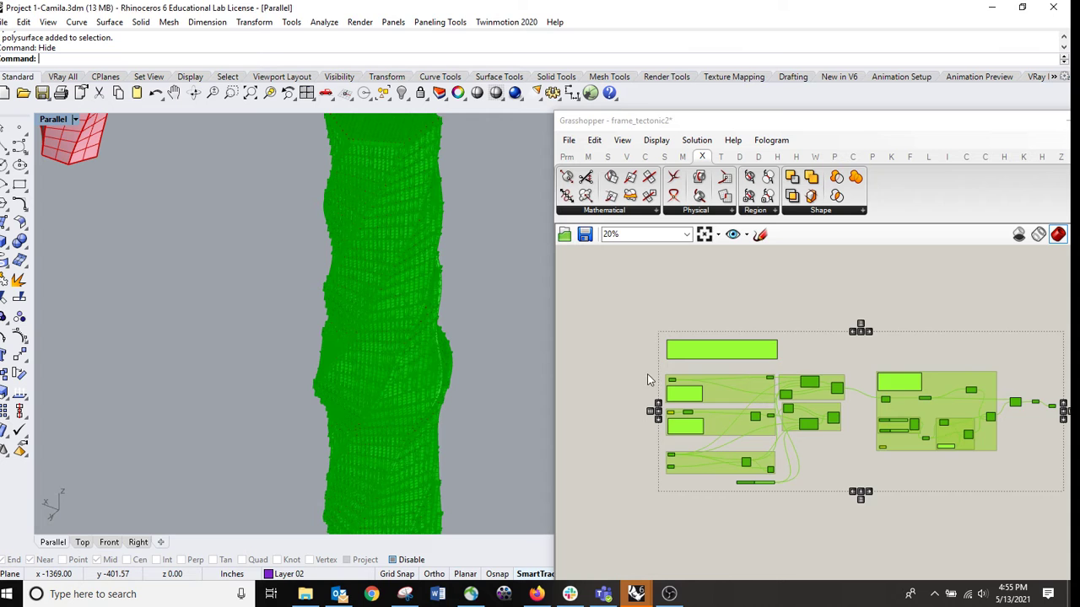
pyautogui.moveTo(647, 377); pyautogui.dragTo(592, 398, button='right')
pyautogui.scroll(5, 623, 349)
pyautogui.click(610, 296)
pyautogui.click(652, 335)
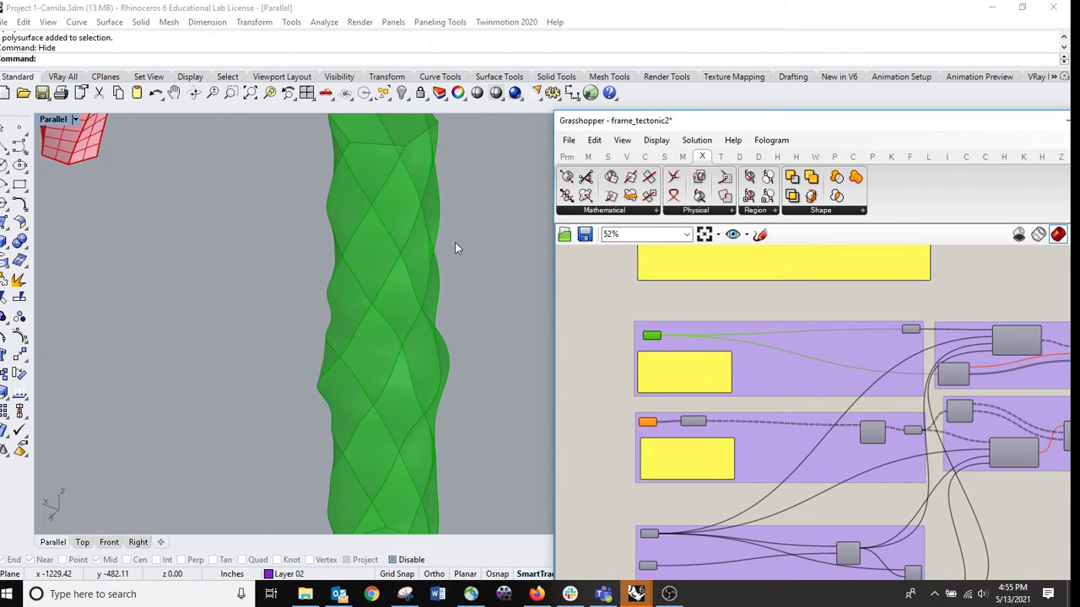
pyautogui.moveTo(442, 314); pyautogui.dragTo(450, 296, button='right')
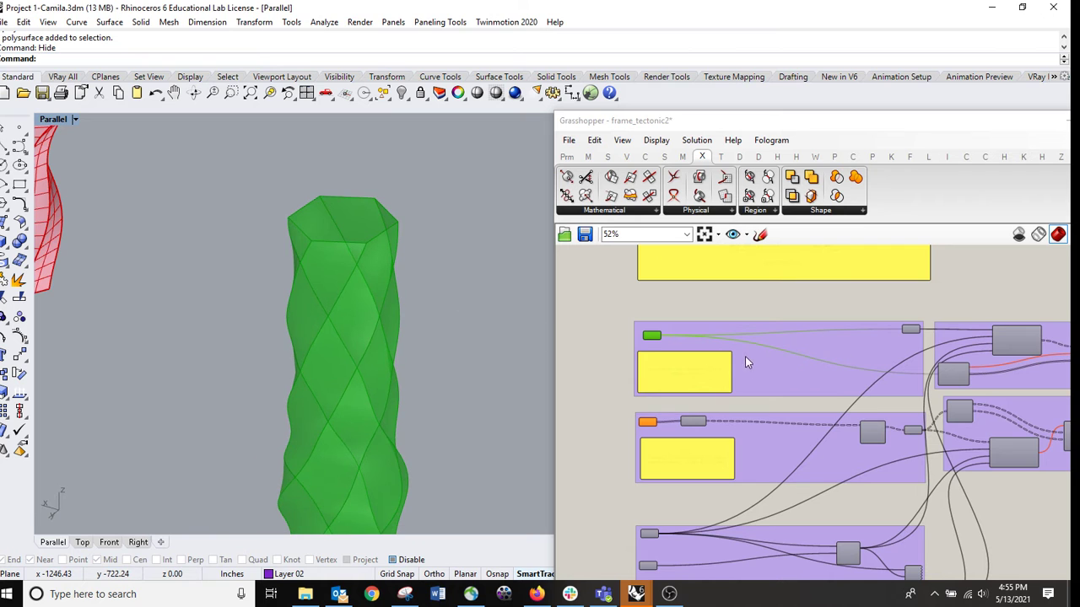
# - Select the Contour component of the enabled definition and inspect its contour curves on the twisted tower
pyautogui.moveTo(884, 326); pyautogui.dragTo(783, 337, button='right')
pyautogui.scroll(4, 782, 336)
pyautogui.moveTo(816, 375); pyautogui.dragTo(661, 368, button='right')
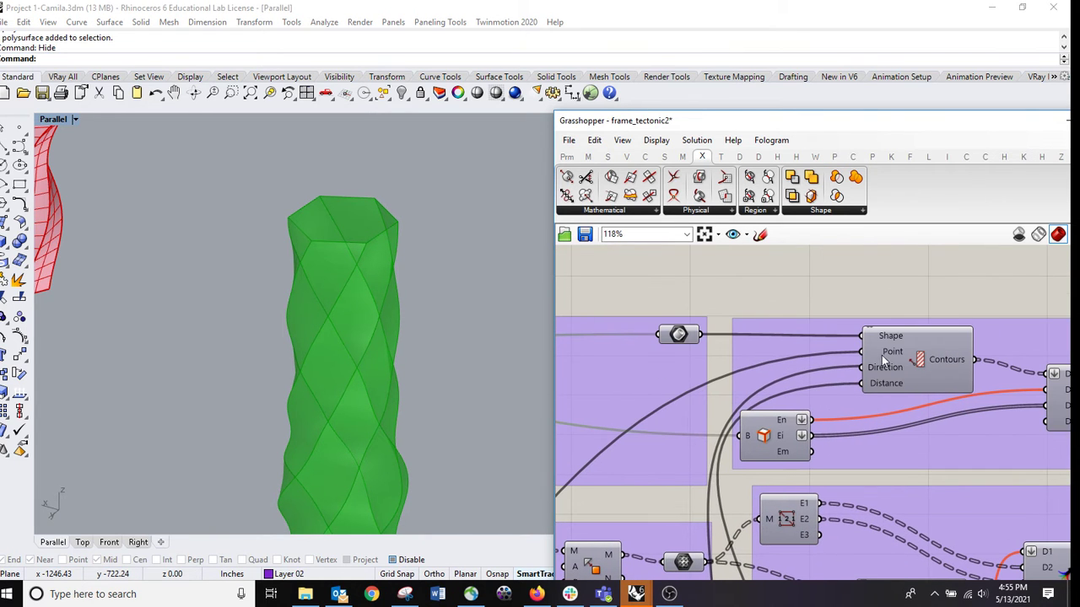
pyautogui.click(859, 363)
pyautogui.moveTo(508, 343); pyautogui.dragTo(417, 362, button='right')
pyautogui.scroll(6, 398, 371)
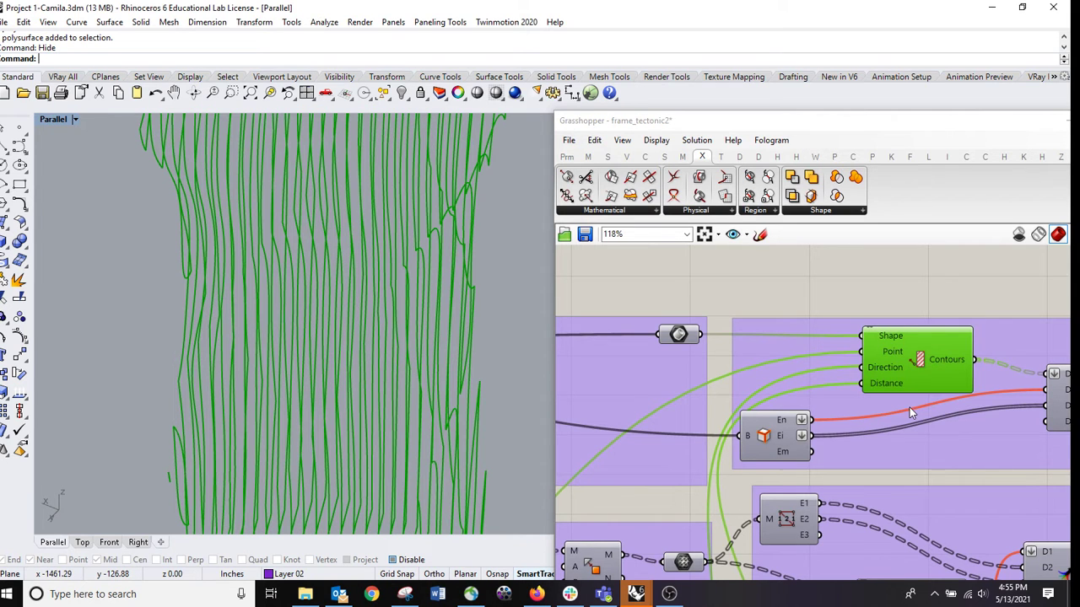
# - Trace the components after the Contour output, from joined curves and polygon profile to the sweep
pyautogui.moveTo(905, 388); pyautogui.dragTo(713, 378, button='right')
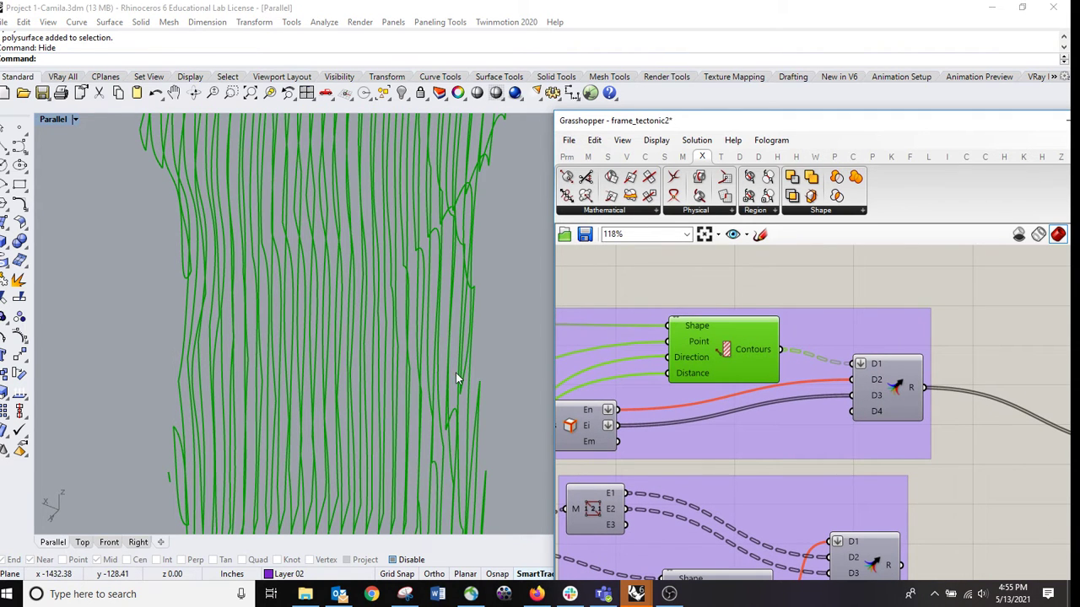
pyautogui.scroll(-3, 730, 390)
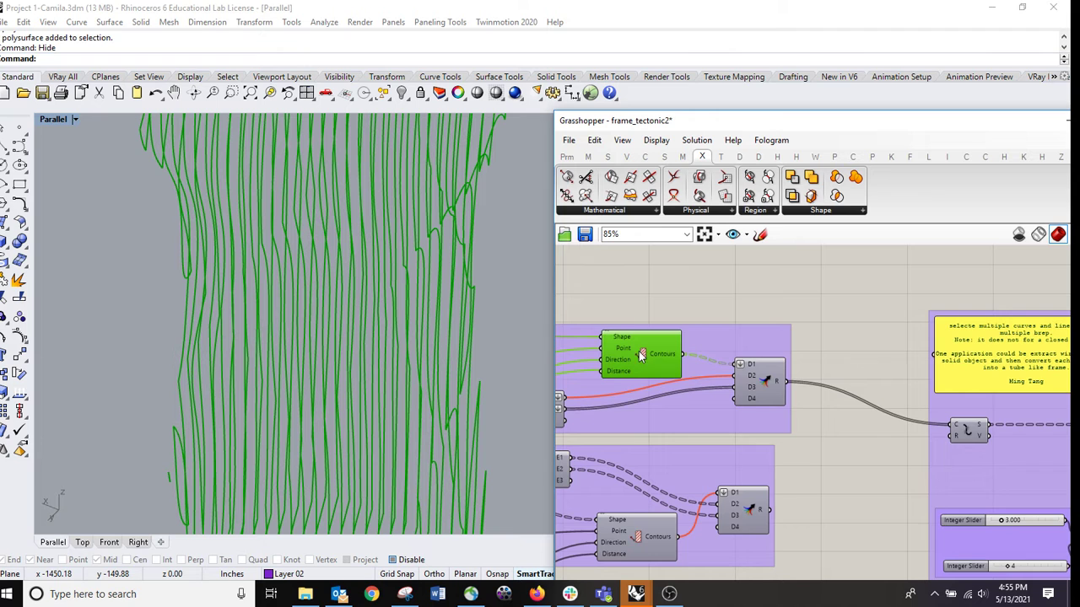
pyautogui.moveTo(886, 444); pyautogui.dragTo(671, 349, button='right')
pyautogui.moveTo(871, 380)
pyautogui.mouseDown(button='right')
pyautogui.moveTo(687, 416)
pyautogui.moveTo(718, 307)
pyautogui.mouseUp(button='right')
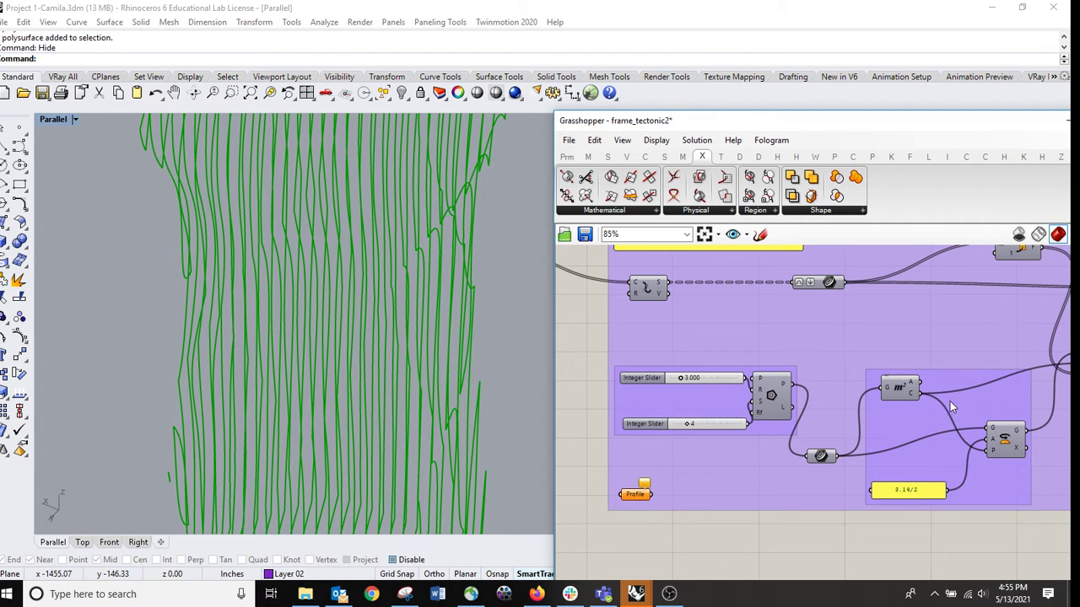
pyautogui.moveTo(950, 401); pyautogui.dragTo(707, 436, button='right')
pyautogui.moveTo(960, 347)
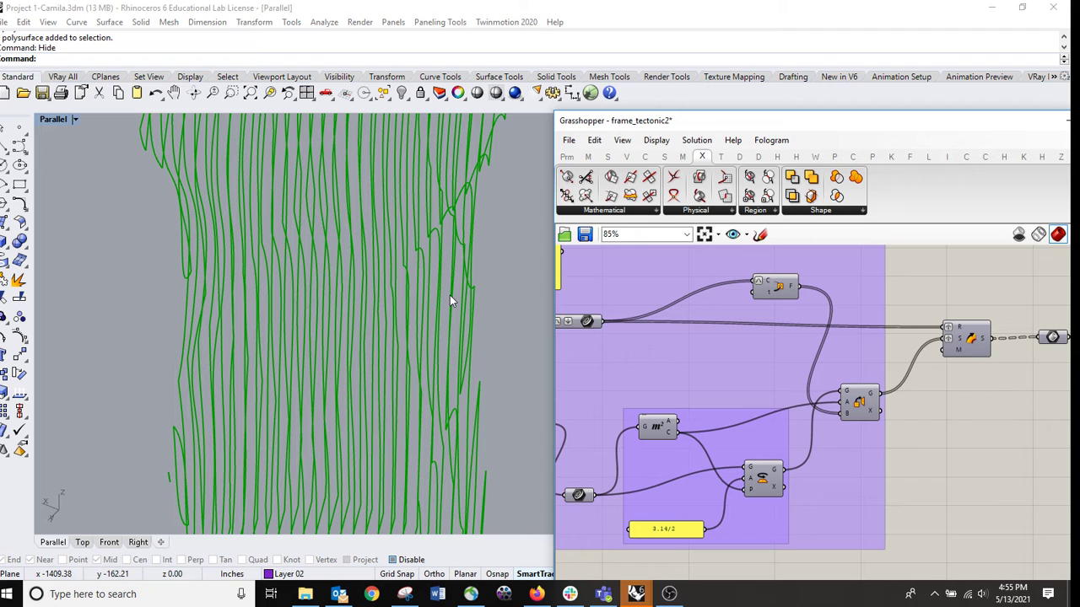
pyautogui.moveTo(891, 357); pyautogui.dragTo(642, 378, button='right')
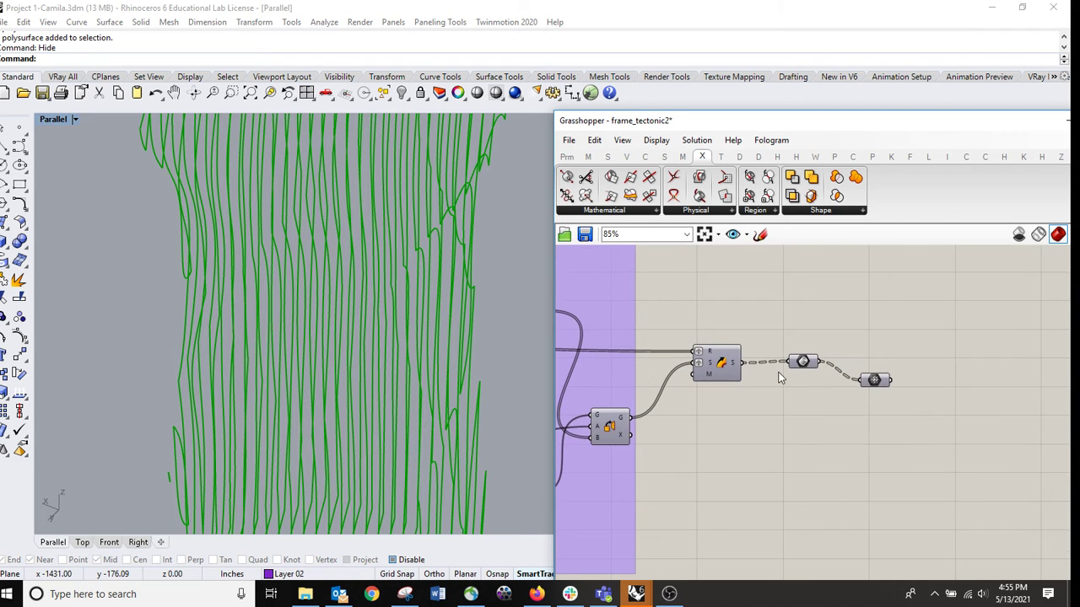
# - Select the Mesh parameter at the end of the definition and inspect the swept tubes up close
pyautogui.click(874, 381)
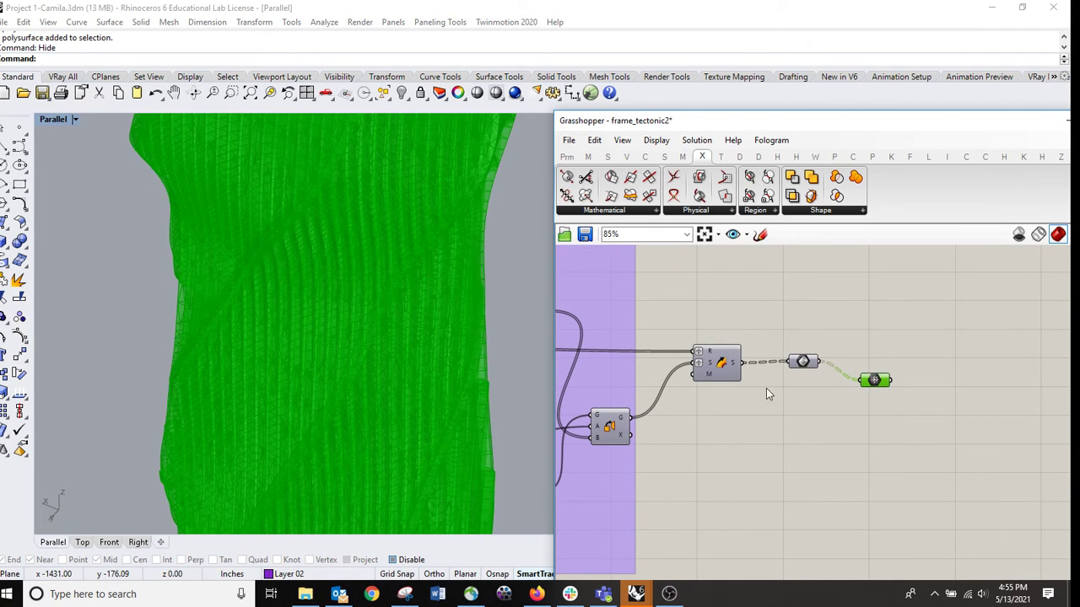
pyautogui.scroll(4, 410, 386)
pyautogui.scroll(5, 380, 396)
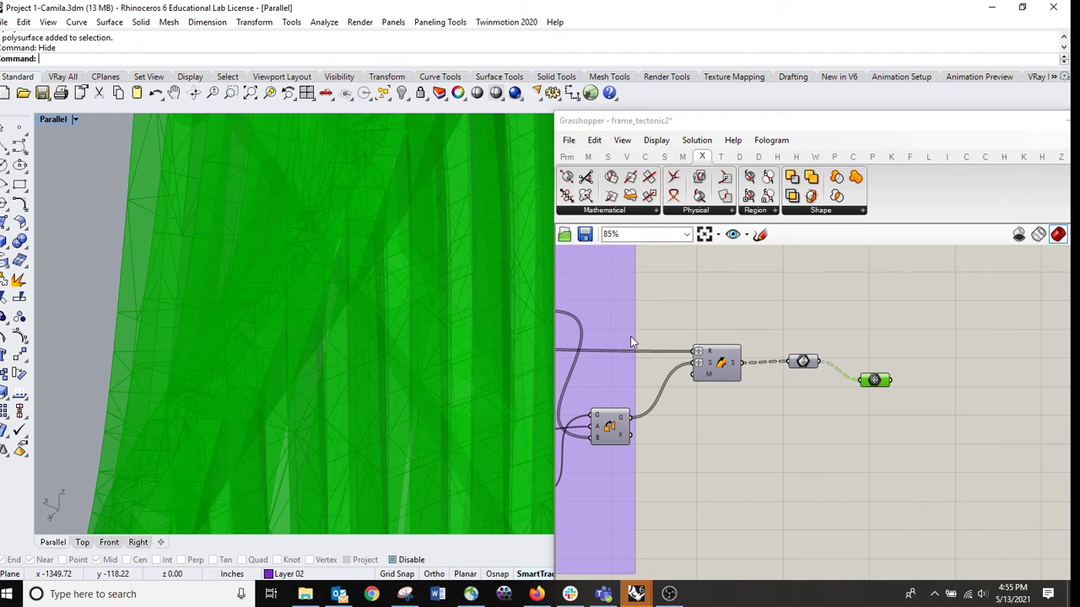
# - Inspect the polygon profile inputs in the profile and extrusion group against the swept tubes on the twisted tower
pyautogui.scroll(-1, 631, 336)
pyautogui.moveTo(655, 462); pyautogui.dragTo(918, 382, button='right')
pyautogui.moveTo(581, 420); pyautogui.dragTo(843, 402, button='right')
pyautogui.scroll(4, 788, 401)
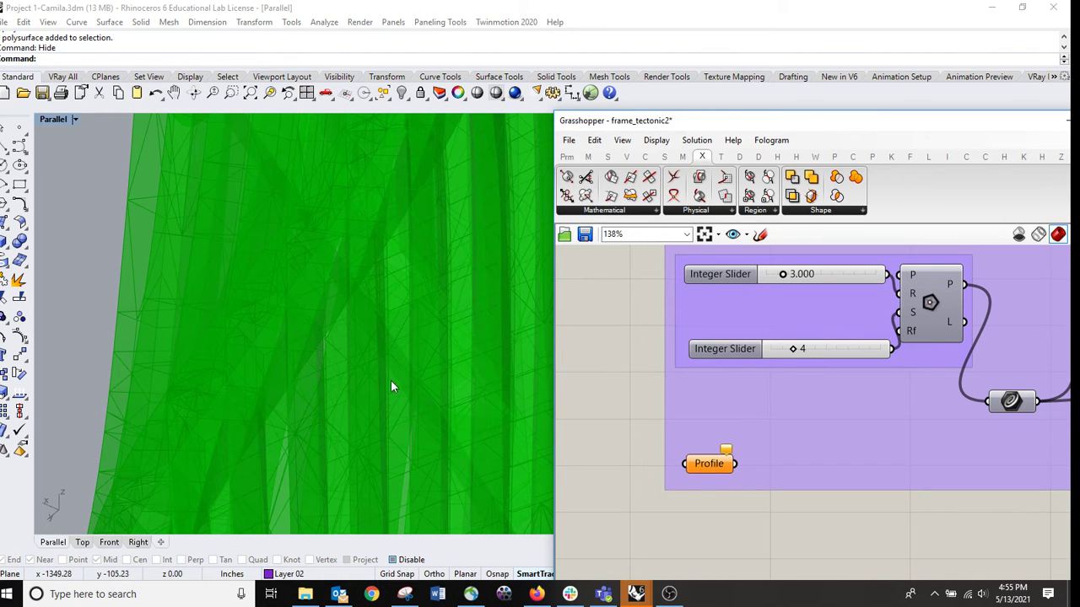
pyautogui.moveTo(390, 380); pyautogui.dragTo(379, 392, button='right')
pyautogui.scroll(-2, 447, 397)
pyautogui.moveTo(447, 402); pyautogui.dragTo(490, 274, button='right')
pyautogui.scroll(-5, 739, 367)
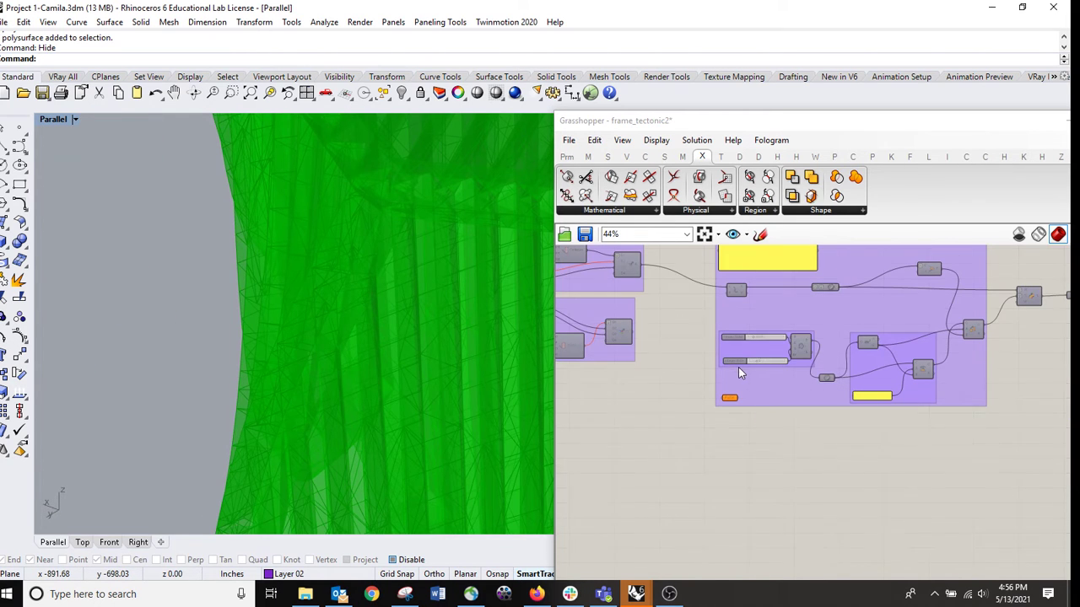
# - Show all hidden solids in the Rhino model again
pyautogui.scroll(-1, 354, 292)
pyautogui.scroll(-10, 354, 293)
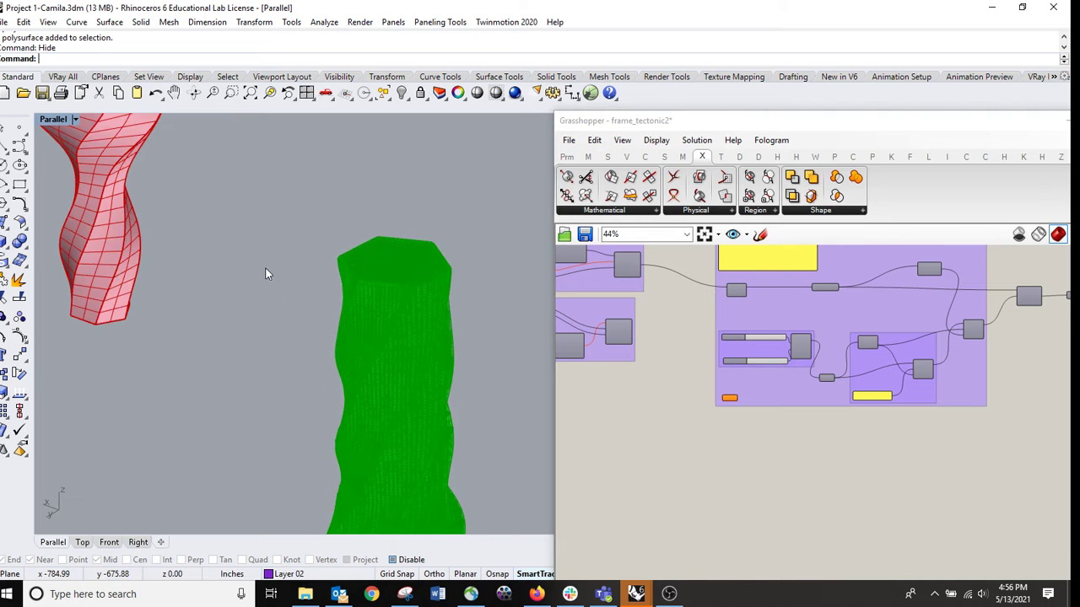
pyautogui.moveTo(266, 269); pyautogui.dragTo(401, 353, button='right')
pyautogui.scroll(-5, 223, 268)
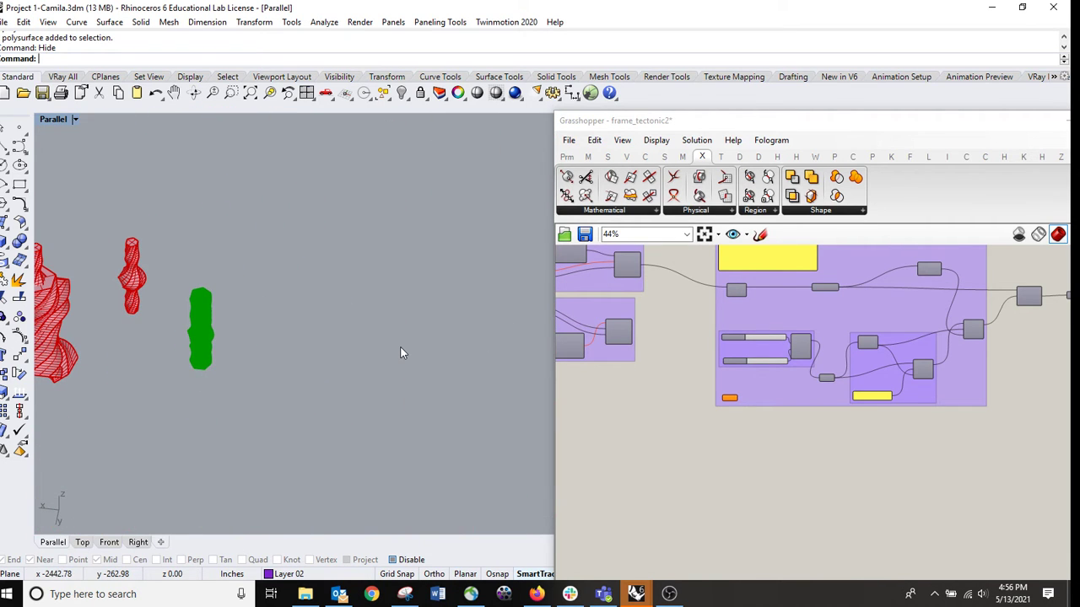
pyautogui.write('Show')
pyautogui.press('Return')
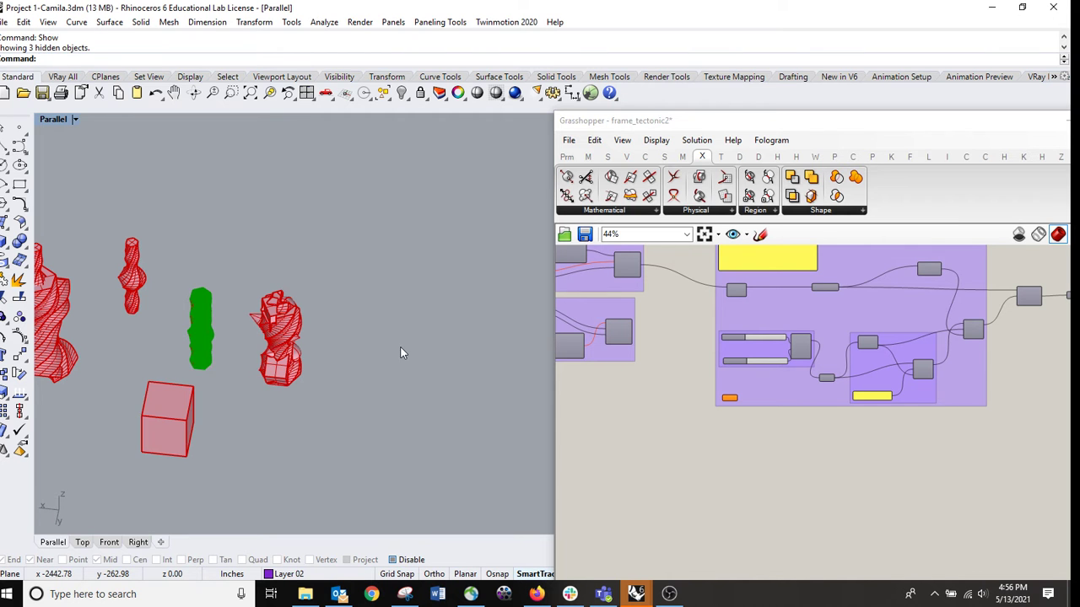
# - Set the definition's Brep input to the complex twisted tower with the merged box, cones and spheres
pyautogui.scroll(6, 283, 373)
pyautogui.click(285, 375)
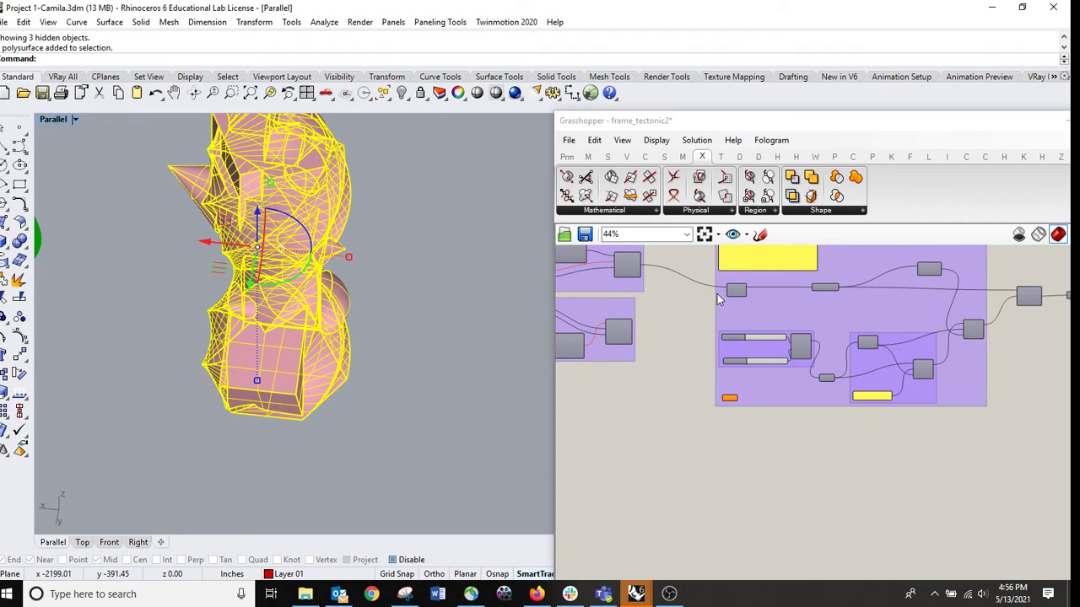
pyautogui.scroll(5, 718, 299)
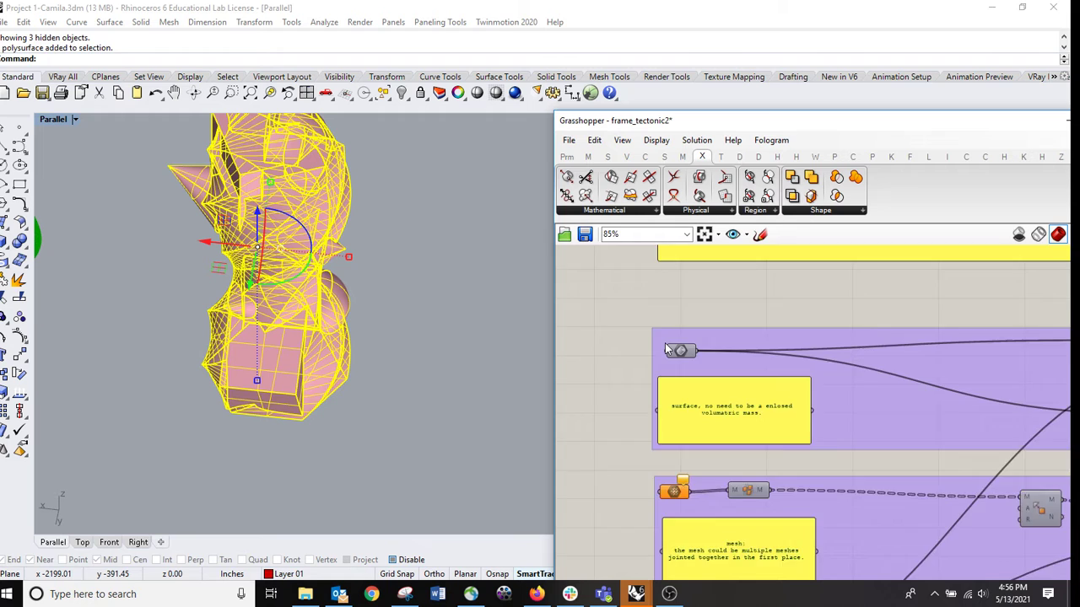
pyautogui.scroll(2, 667, 350)
pyautogui.rightClick(690, 352)
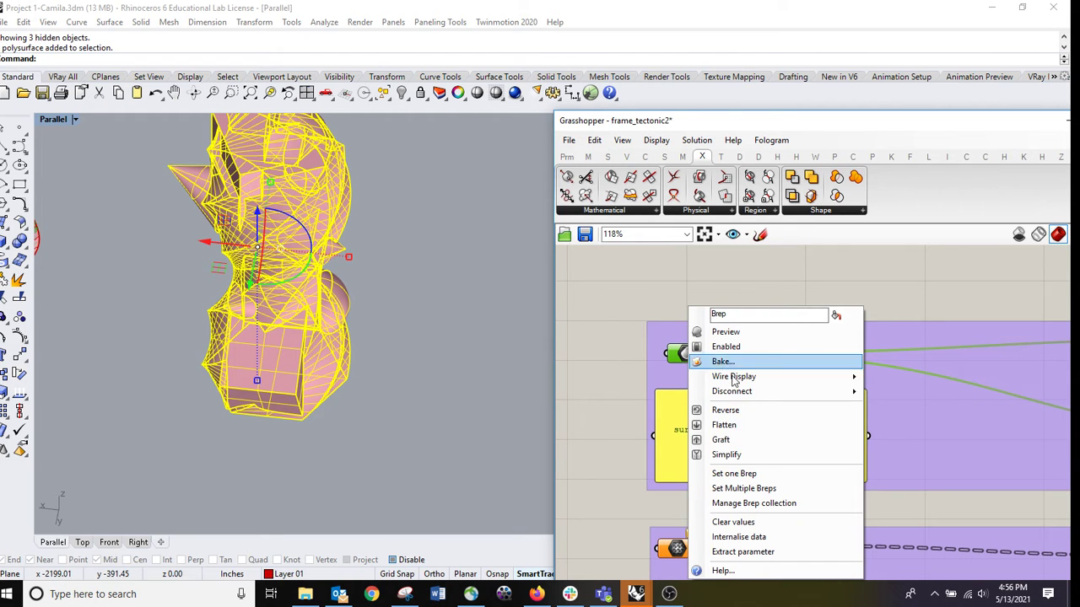
pyautogui.click(758, 476)
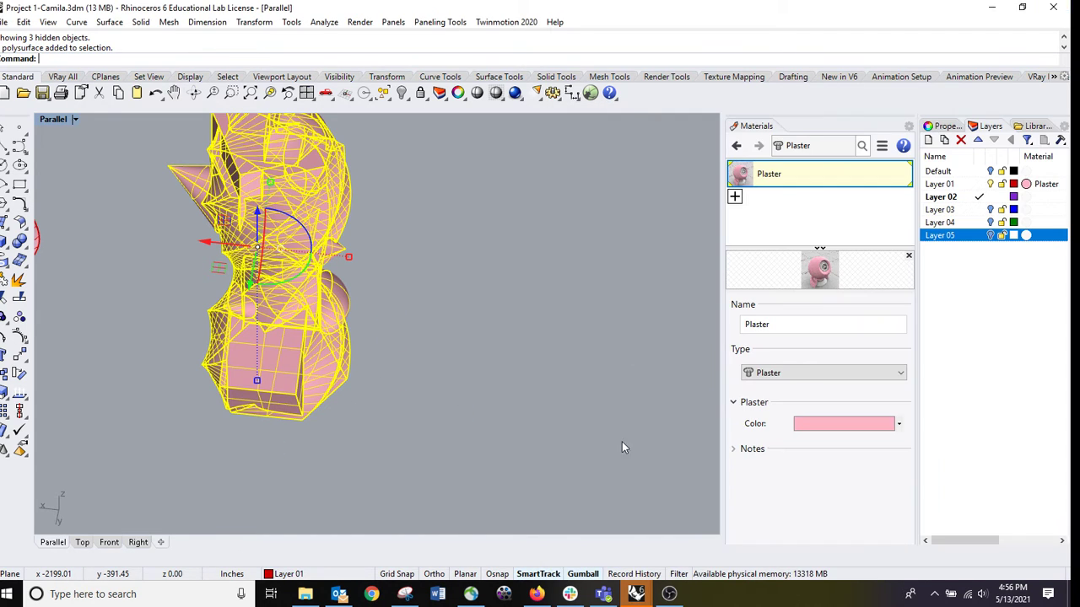
# - Deselect the complex tower and run the Grasshopper command to bring back the definition window
pyautogui.click(597, 455)
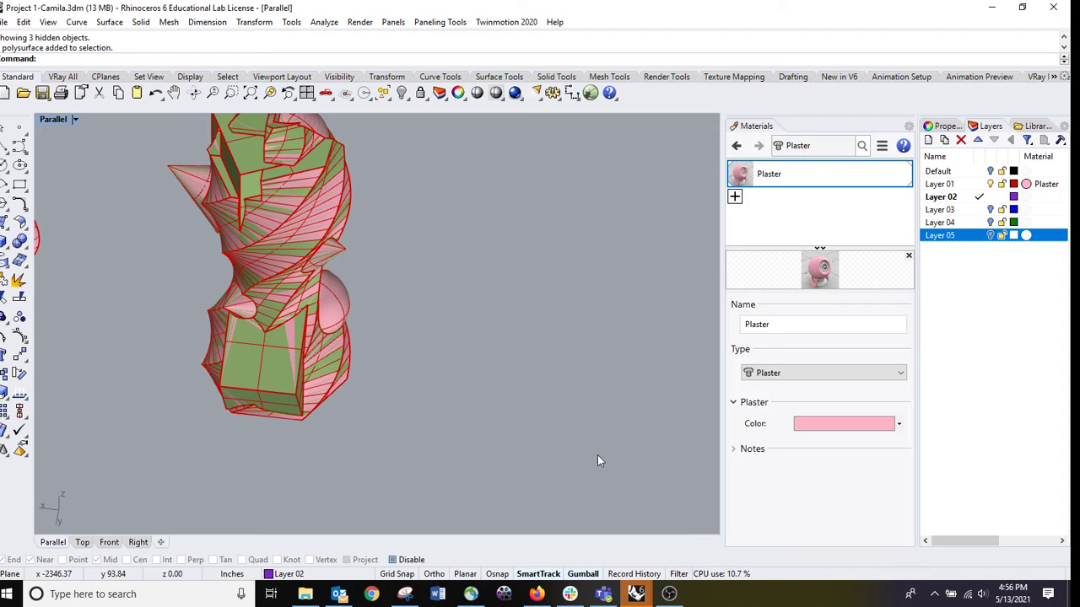
pyautogui.write('Grasshopper')
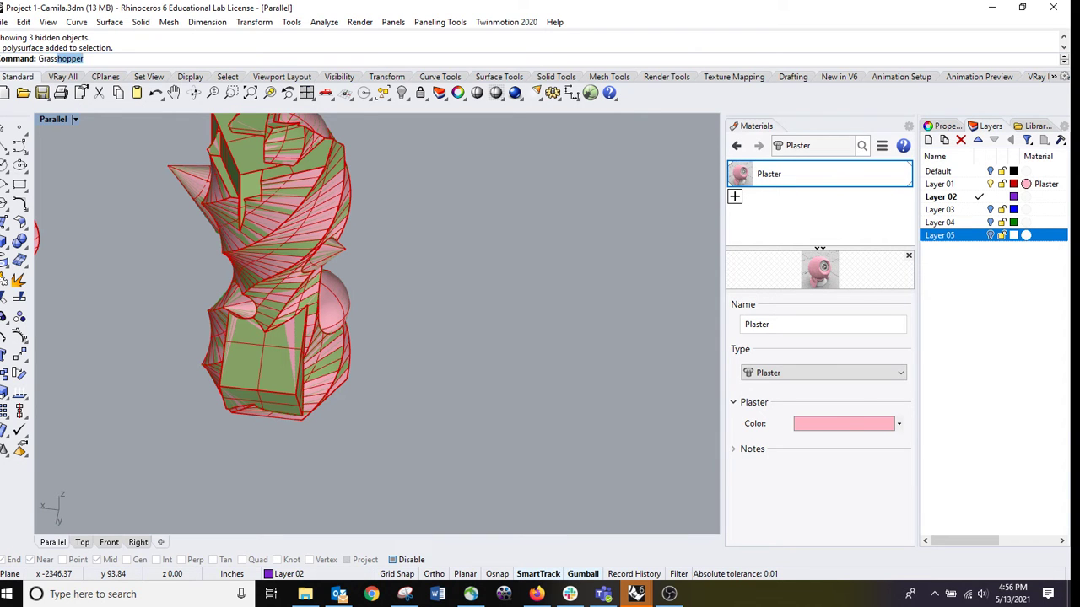
pyautogui.press('Return')
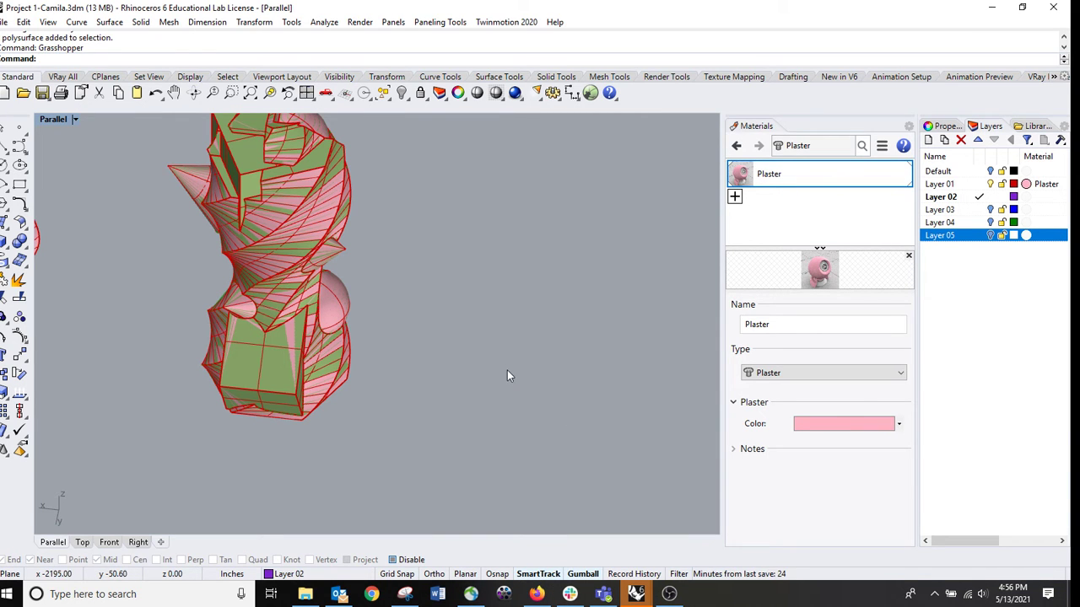
pyautogui.moveTo(507, 370); pyautogui.dragTo(477, 354, button='right')
pyautogui.write('G')
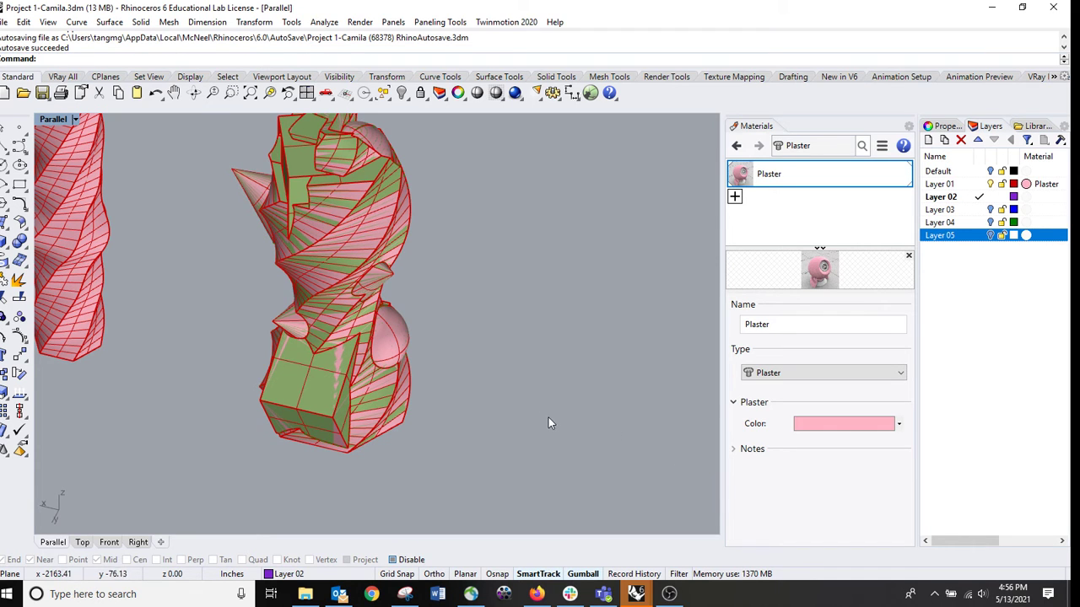
pyautogui.moveTo(549, 417); pyautogui.dragTo(428, 346, button='right')
pyautogui.click(428, 346)
pyautogui.click(500, 341)
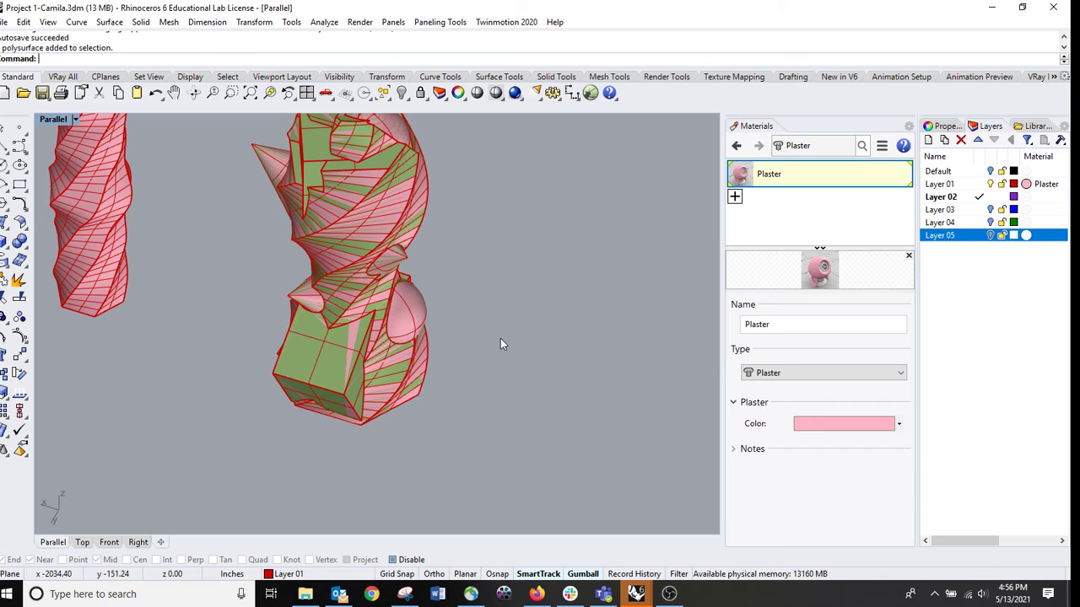
pyautogui.write('Gras')
pyautogui.press('Return')
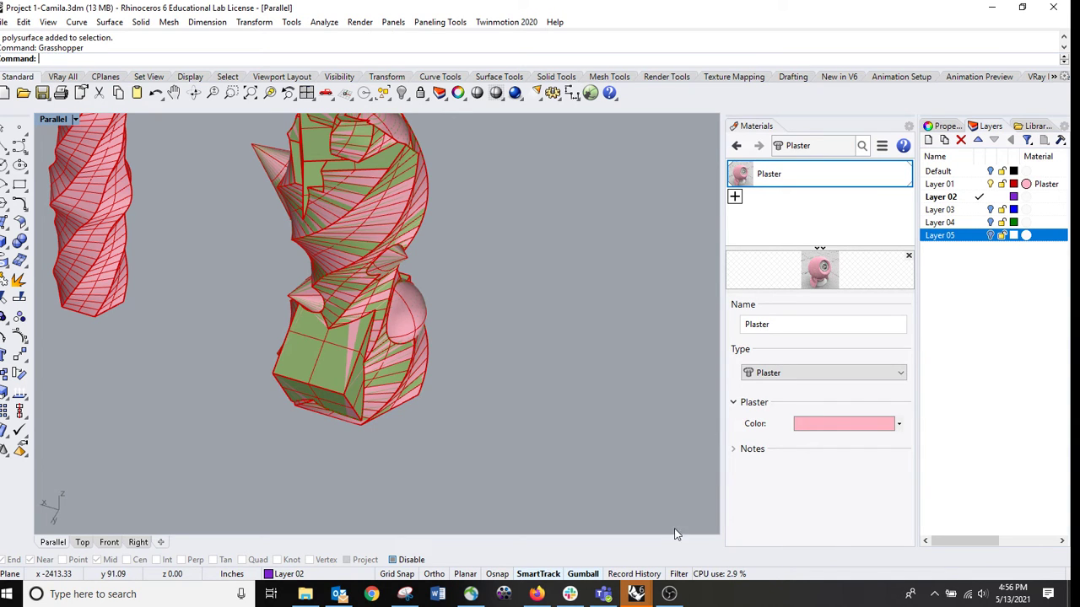
# - Return to the project with its Grasshopper window showing and reposition that window so more of the canvas fits
pyautogui.moveTo(634, 592)
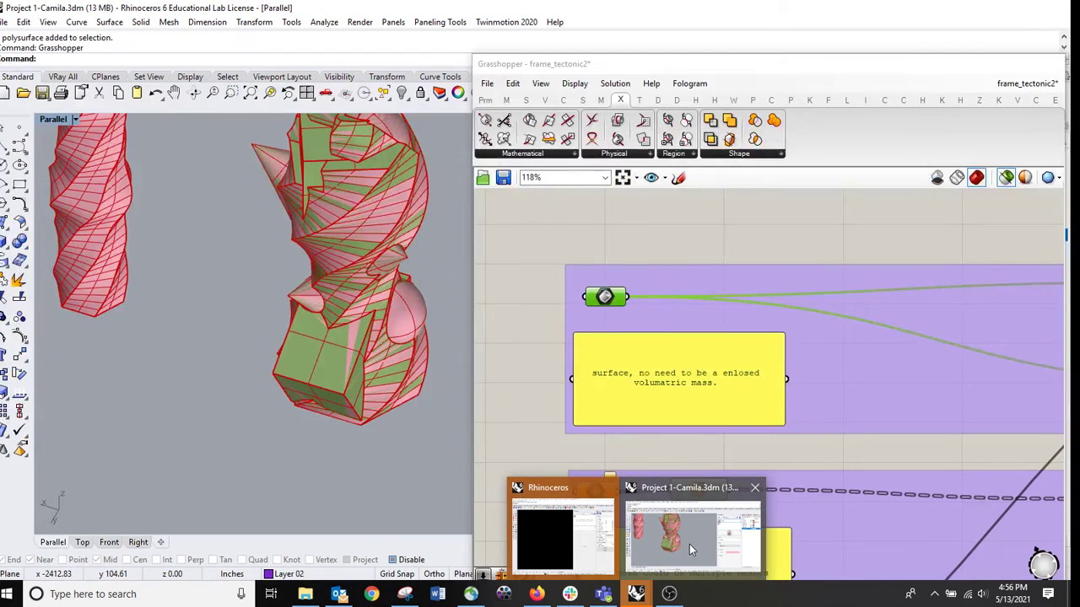
pyautogui.click(705, 545)
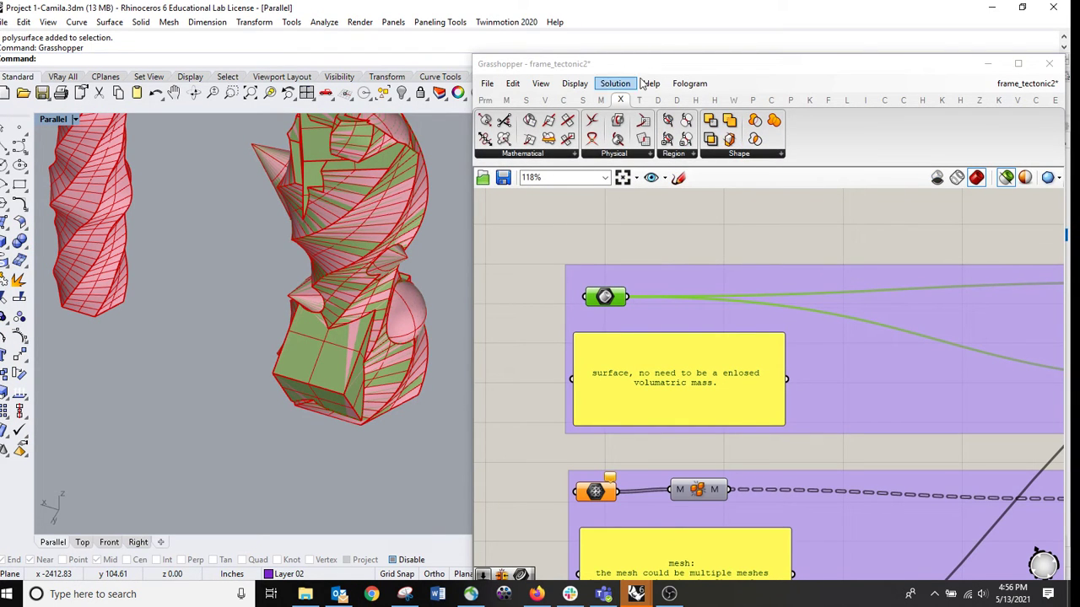
pyautogui.moveTo(657, 56); pyautogui.dragTo(548, 29)
pyautogui.moveTo(828, 242); pyautogui.dragTo(755, 253, button='right')
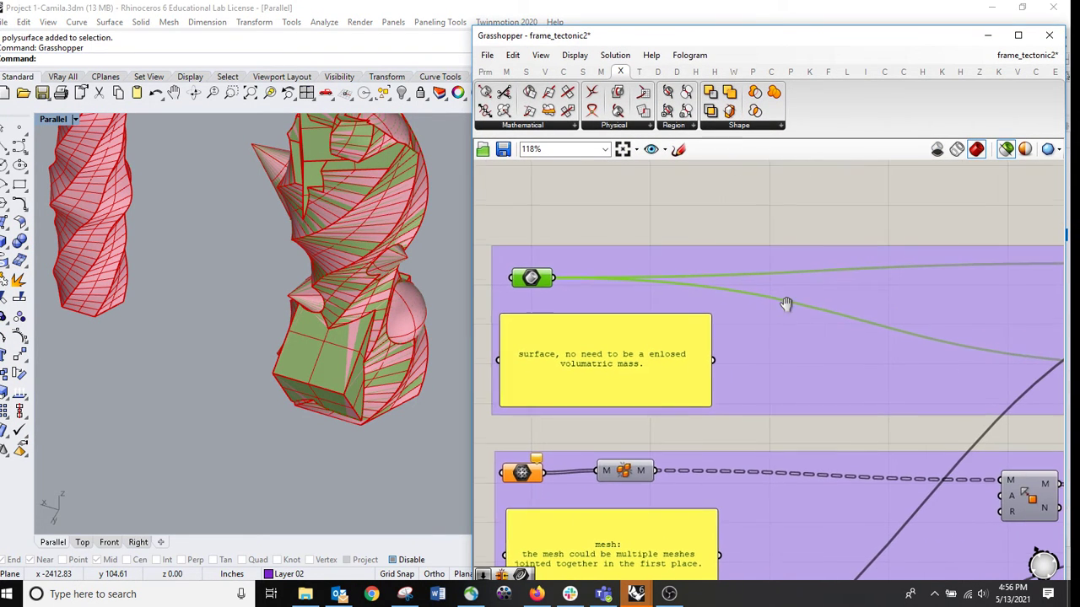
# - Hide the original complex tower solid in the Rhino model
pyautogui.click(397, 225)
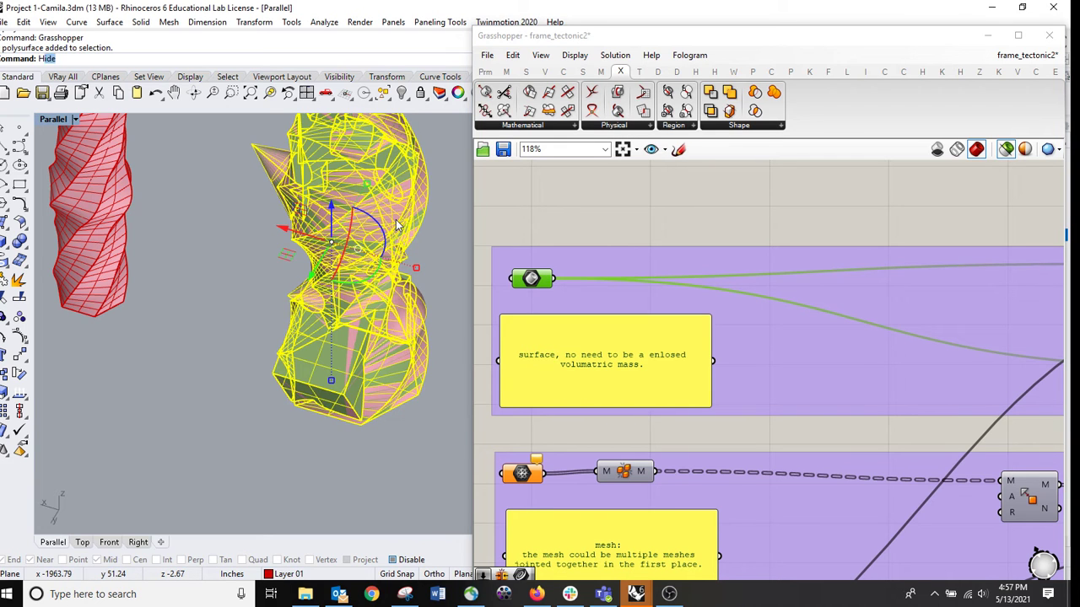
pyautogui.press('Return')
# - Select the Contour component fed by the Brep input and inspect its contour curves on the complex tower
pyautogui.scroll(-10, 807, 265)
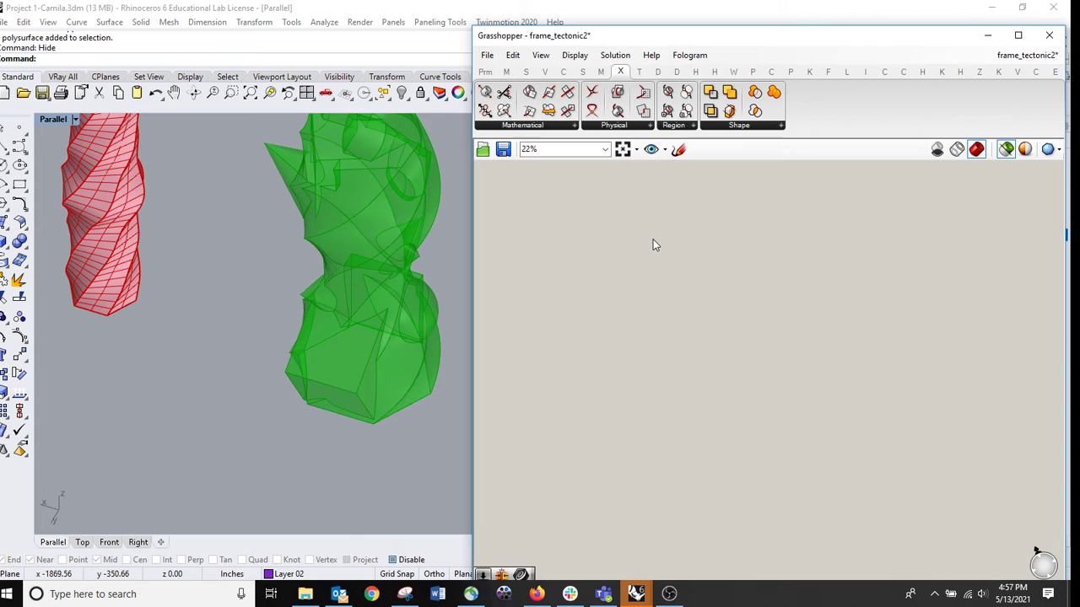
pyautogui.scroll(10, 745, 340)
pyautogui.scroll(-10, 737, 366)
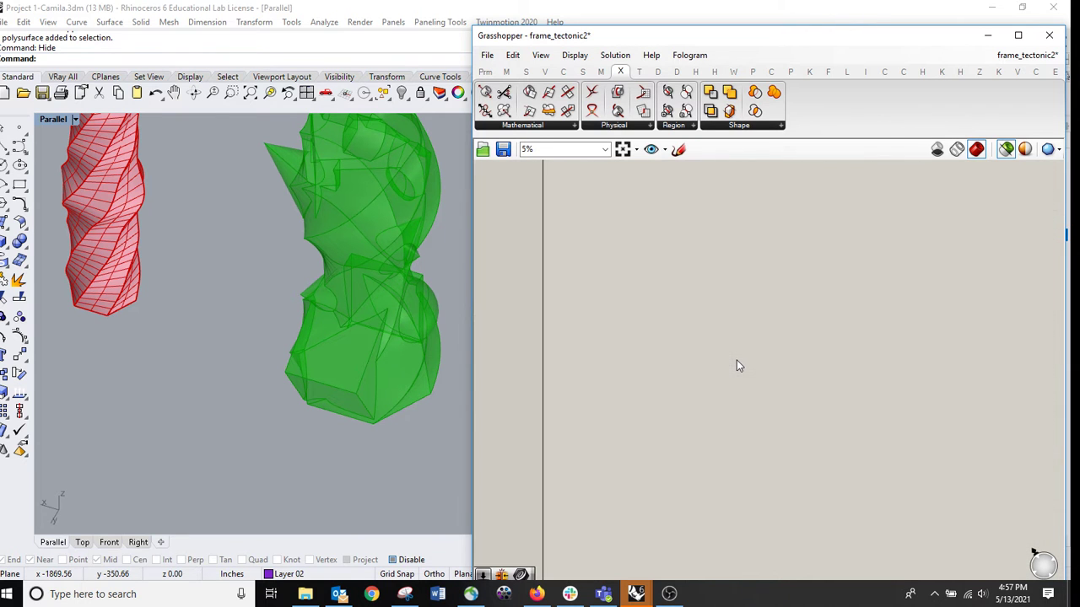
pyautogui.moveTo(771, 296); pyautogui.dragTo(817, 531, button='right')
pyautogui.scroll(4, 658, 371)
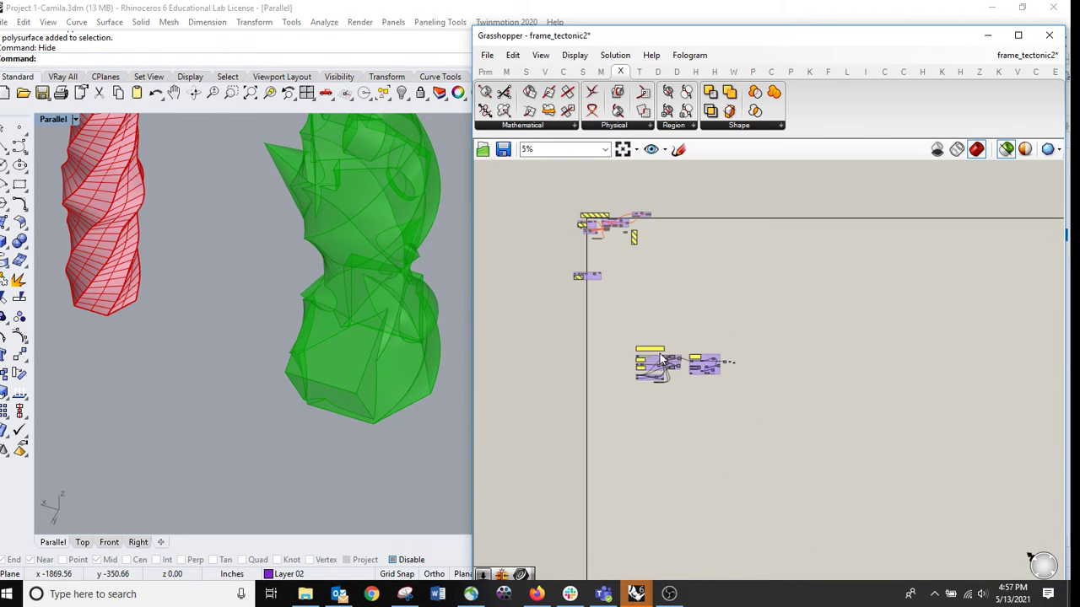
pyautogui.scroll(2, 651, 376)
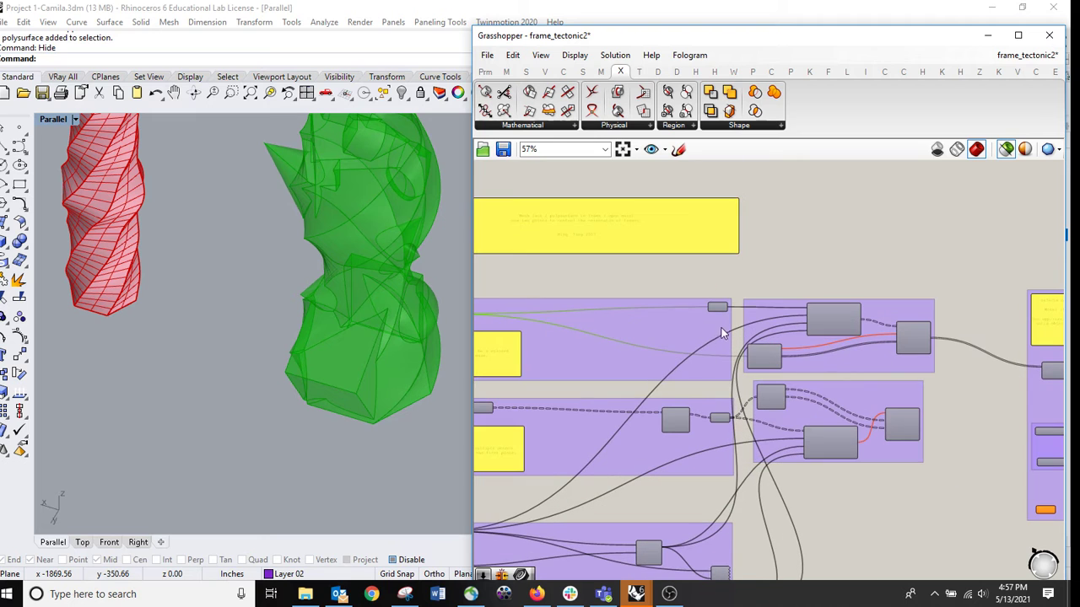
pyautogui.click(838, 326)
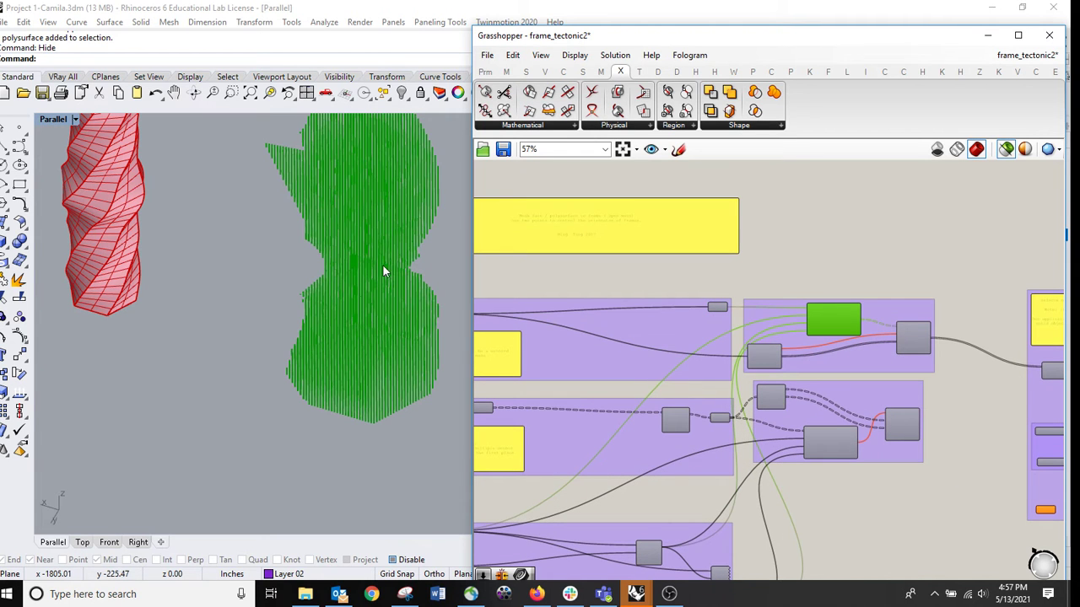
pyautogui.moveTo(382, 264); pyautogui.dragTo(381, 291, button='right')
pyautogui.moveTo(734, 417); pyautogui.dragTo(881, 321, button='right')
pyautogui.moveTo(344, 361); pyautogui.dragTo(291, 337, button='right')
pyautogui.scroll(3, 580, 456)
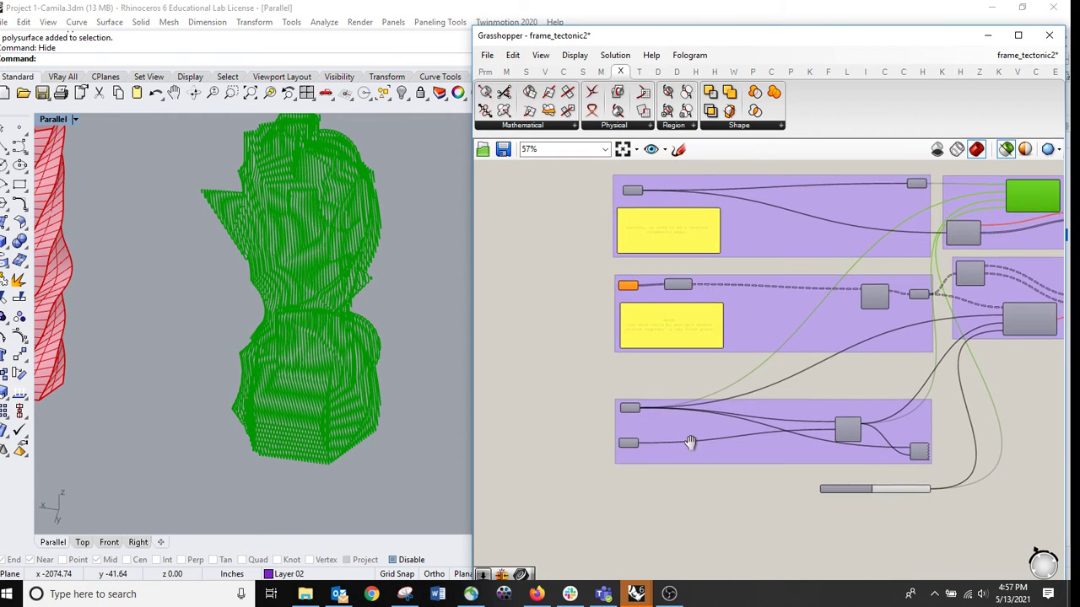
# - Locate the distance between frames slider and compare it with the contour spacing on the complex tower
pyautogui.scroll(1, 690, 451)
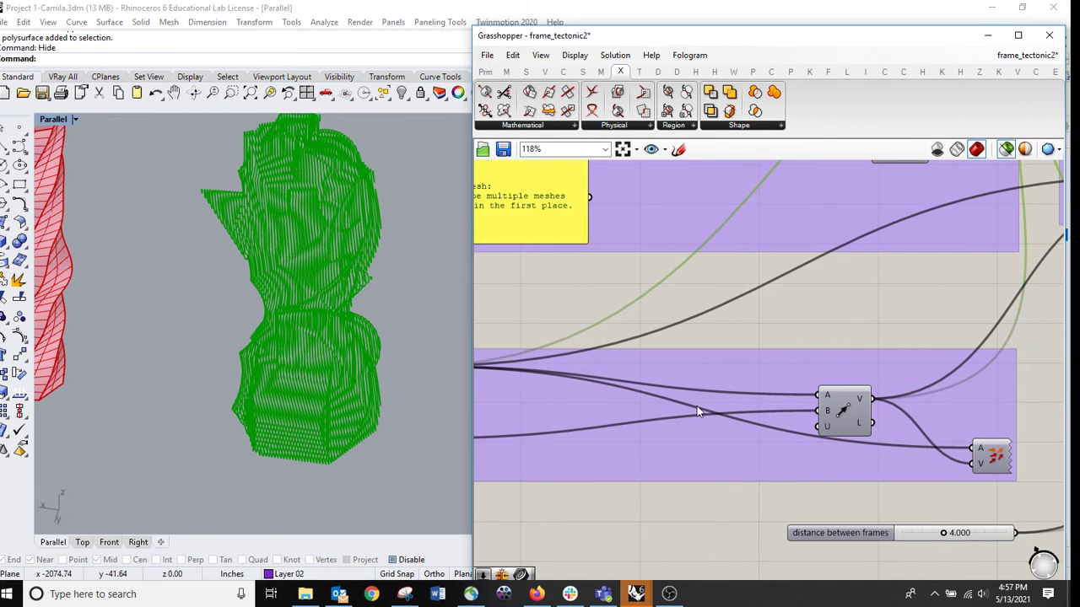
pyautogui.moveTo(590, 411); pyautogui.dragTo(480, 304, button='right')
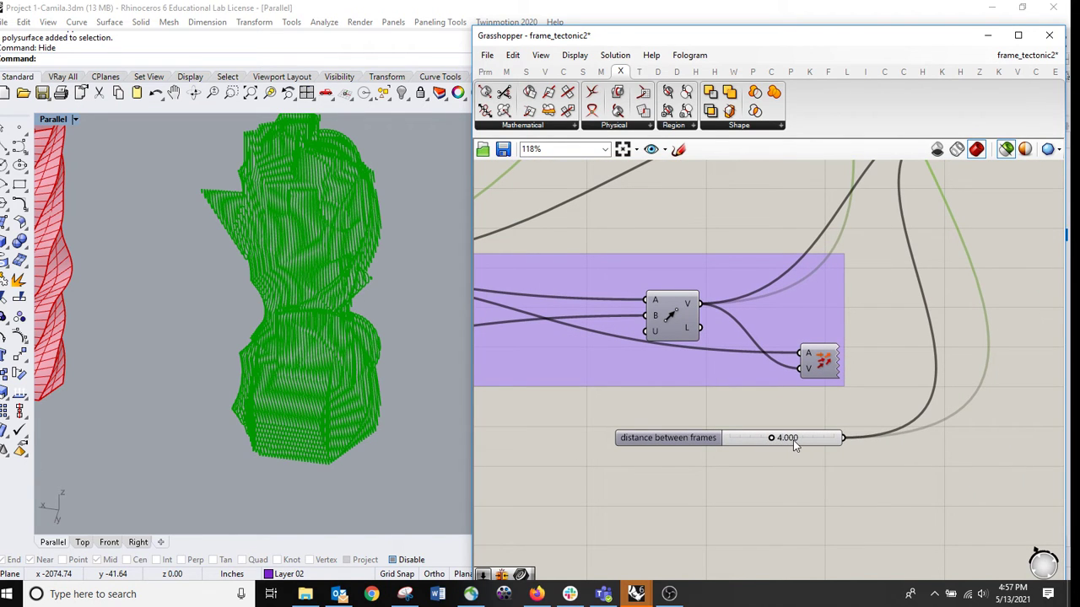
pyautogui.moveTo(337, 403); pyautogui.dragTo(296, 421, button='right')
pyautogui.scroll(5, 297, 422)
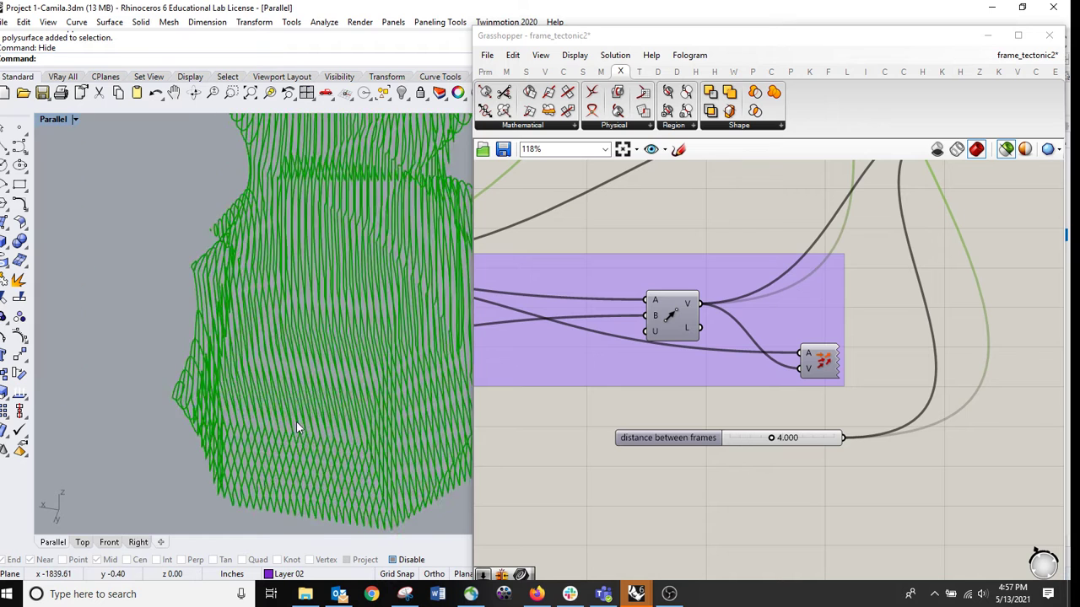
pyautogui.scroll(-3, 843, 371)
# - Select the final Mesh parameter and inspect the swept tubes generated on the complex tower
pyautogui.moveTo(906, 388); pyautogui.dragTo(663, 501, button='right')
pyautogui.moveTo(788, 371); pyautogui.dragTo(618, 390, button='right')
pyautogui.moveTo(891, 377); pyautogui.dragTo(648, 354, button='right')
pyautogui.hscroll(5, 880, 369)
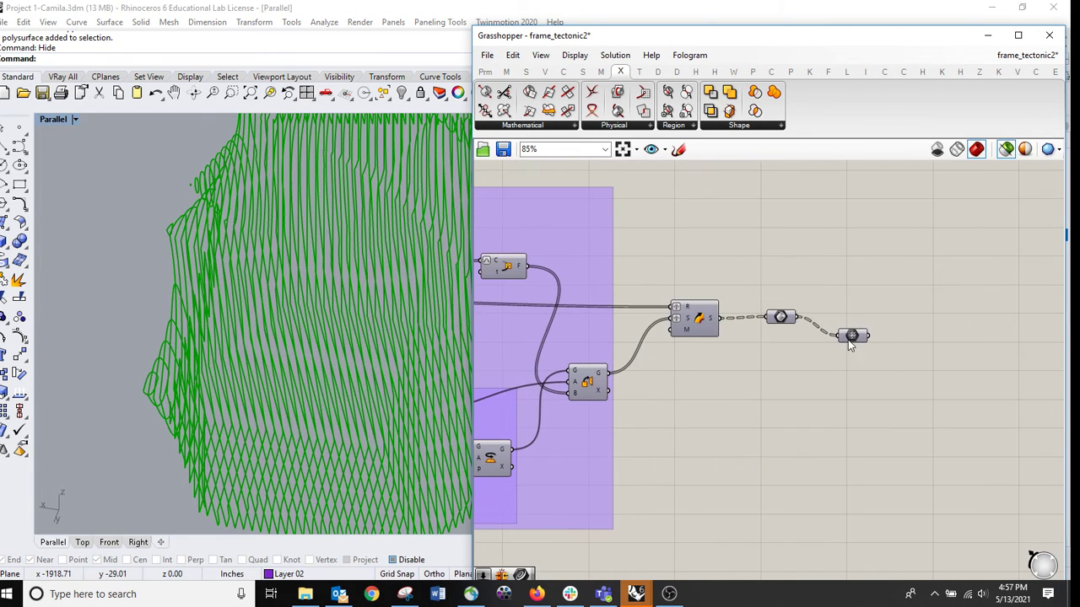
pyautogui.click(852, 337)
pyautogui.moveTo(239, 482)
pyautogui.mouseDown(button='right')
pyautogui.moveTo(230, 502)
pyautogui.moveTo(242, 495)
pyautogui.mouseUp(button='right')
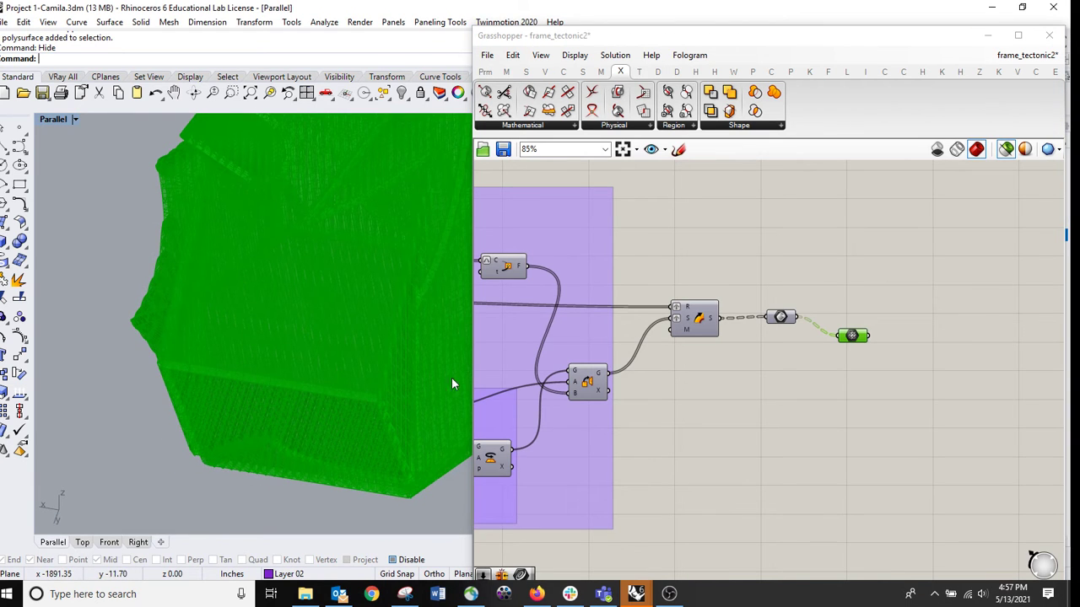
pyautogui.moveTo(659, 427); pyautogui.dragTo(869, 426, button='right')
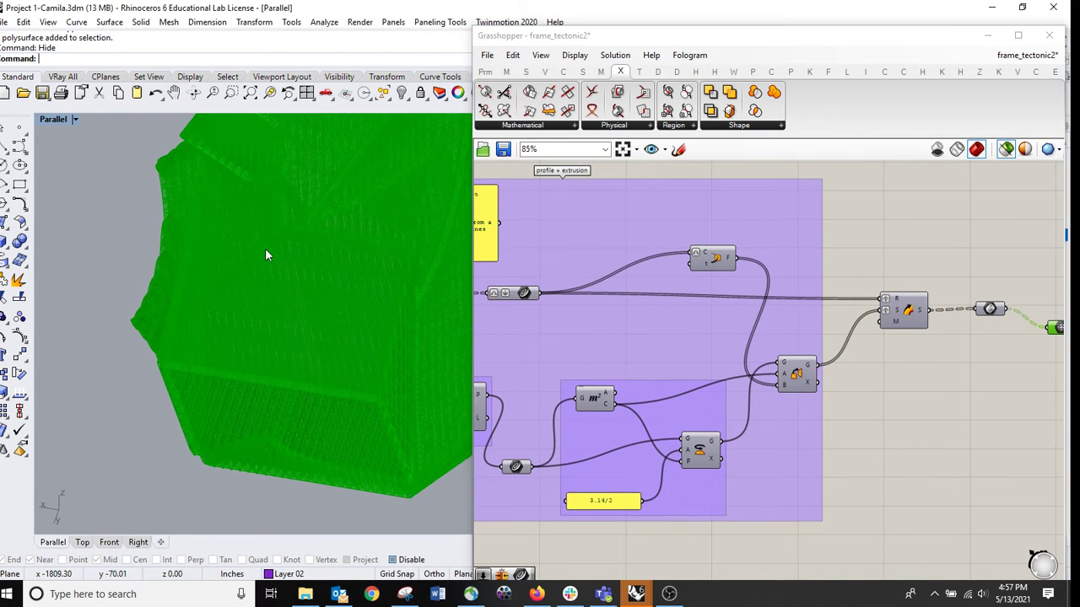
pyautogui.scroll(5, 265, 248)
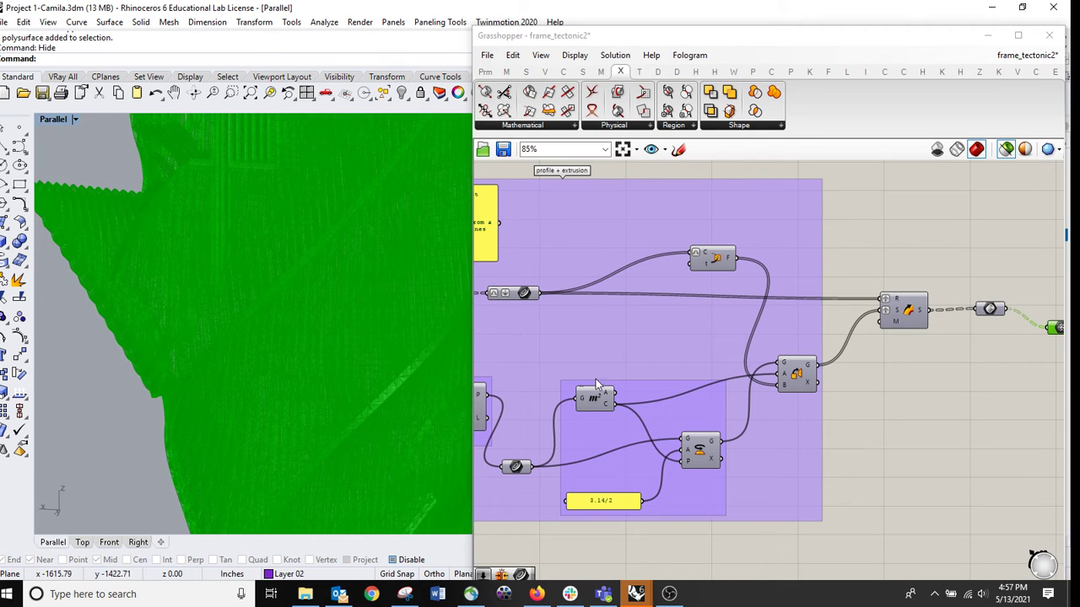
pyautogui.moveTo(239, 281); pyautogui.dragTo(222, 273, button='right')
# - Set the distance between frames slider's value to 10.000 in its settings
pyautogui.moveTo(624, 372); pyautogui.dragTo(826, 331, button='right')
pyautogui.moveTo(584, 379); pyautogui.dragTo(776, 288, button='right')
pyautogui.moveTo(602, 293); pyautogui.dragTo(945, 245, button='right')
pyautogui.moveTo(675, 382); pyautogui.dragTo(825, 302, button='right')
pyautogui.doubleClick(703, 404)
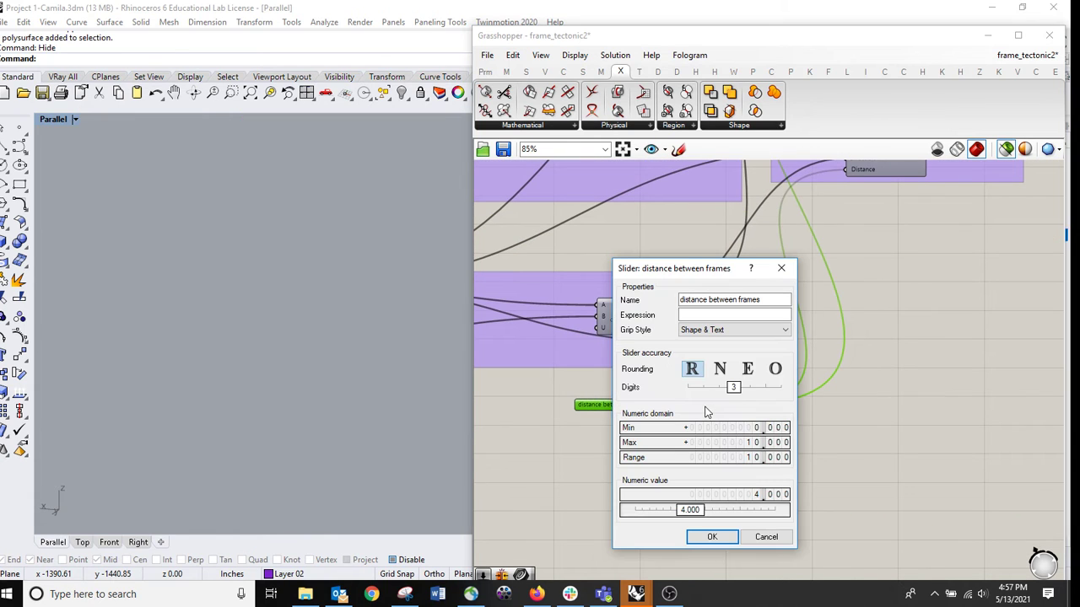
pyautogui.click(762, 537)
pyautogui.doubleClick(703, 405)
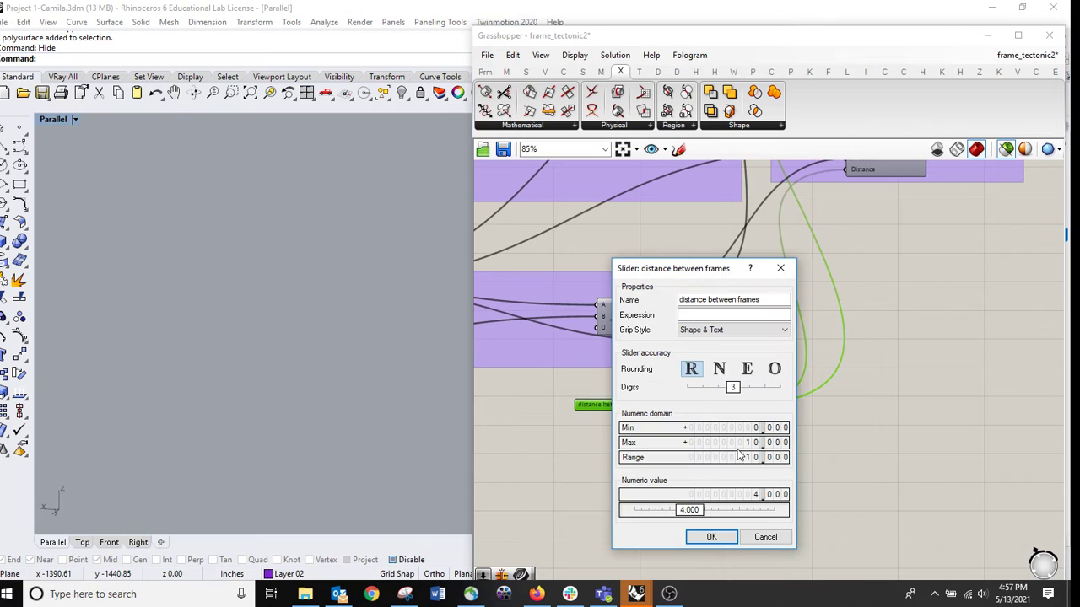
pyautogui.moveTo(690, 518); pyautogui.dragTo(797, 522)
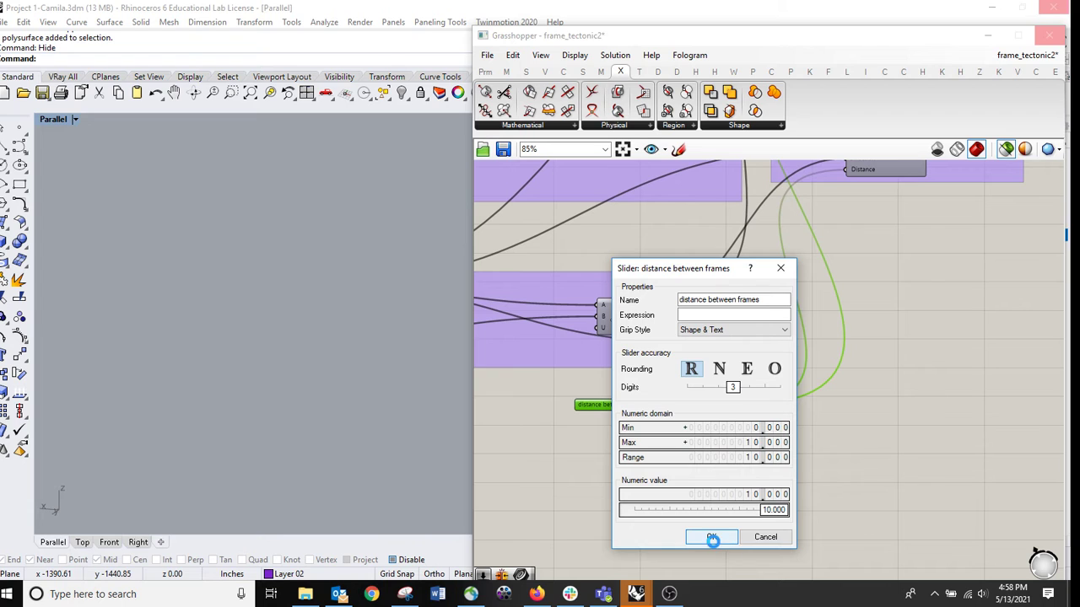
# - Apply the 10.000 distance between frames and bring the Grasshopper definition back up over Rhino
pyautogui.click(713, 538)
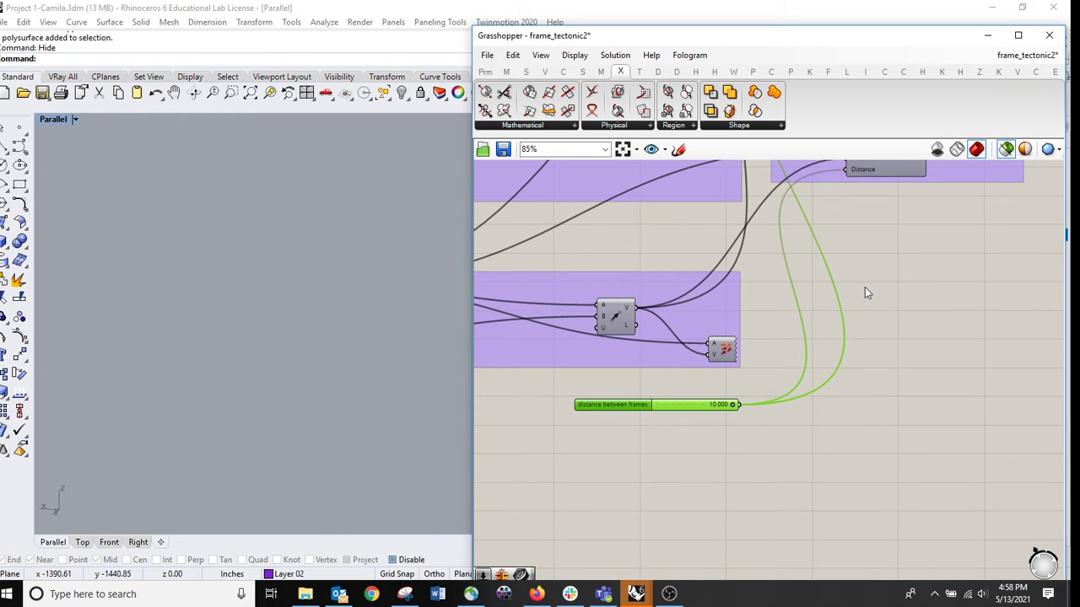
pyautogui.doubleClick(730, 39)
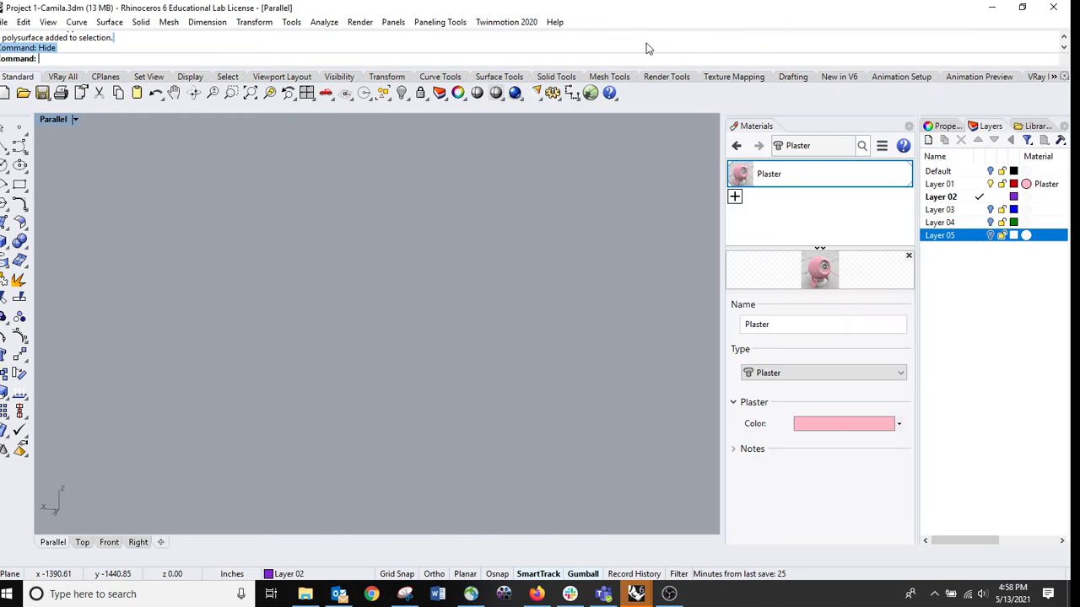
pyautogui.write('Grss')
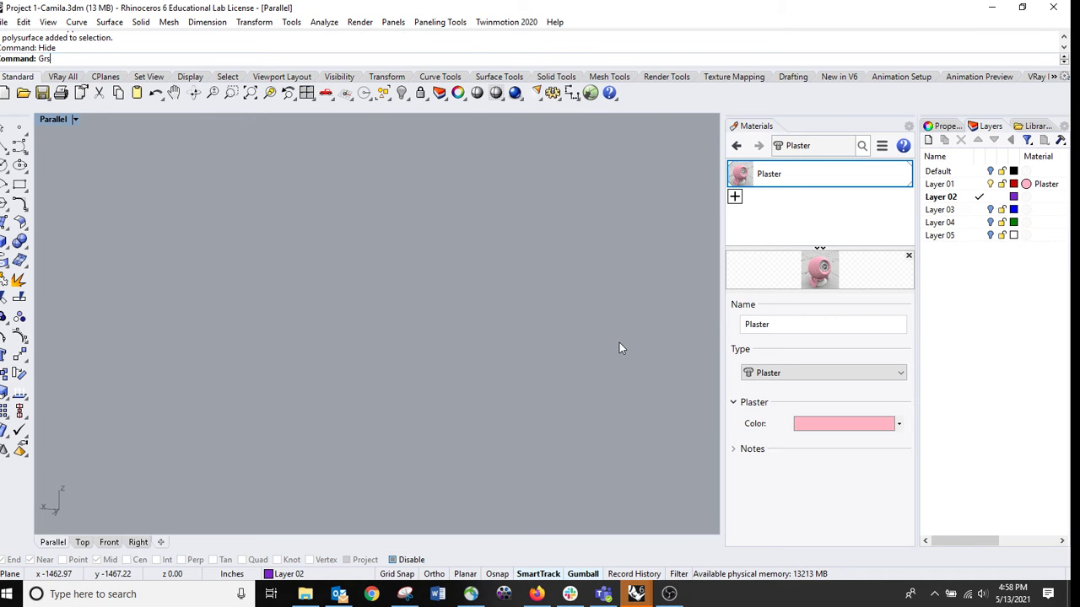
pyautogui.press('Return')
# - Select the Contour component fed by the Mesh input and look for its curves among the modelled towers
pyautogui.moveTo(927, 307); pyautogui.dragTo(771, 428, button='right')
pyautogui.click(727, 273)
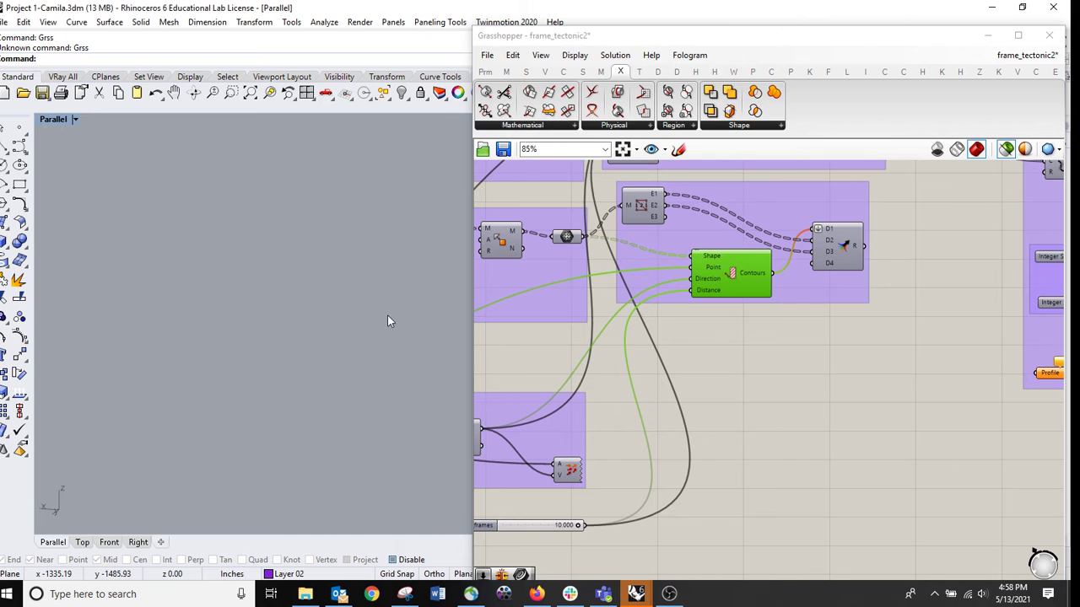
pyautogui.scroll(-3, 459, 326)
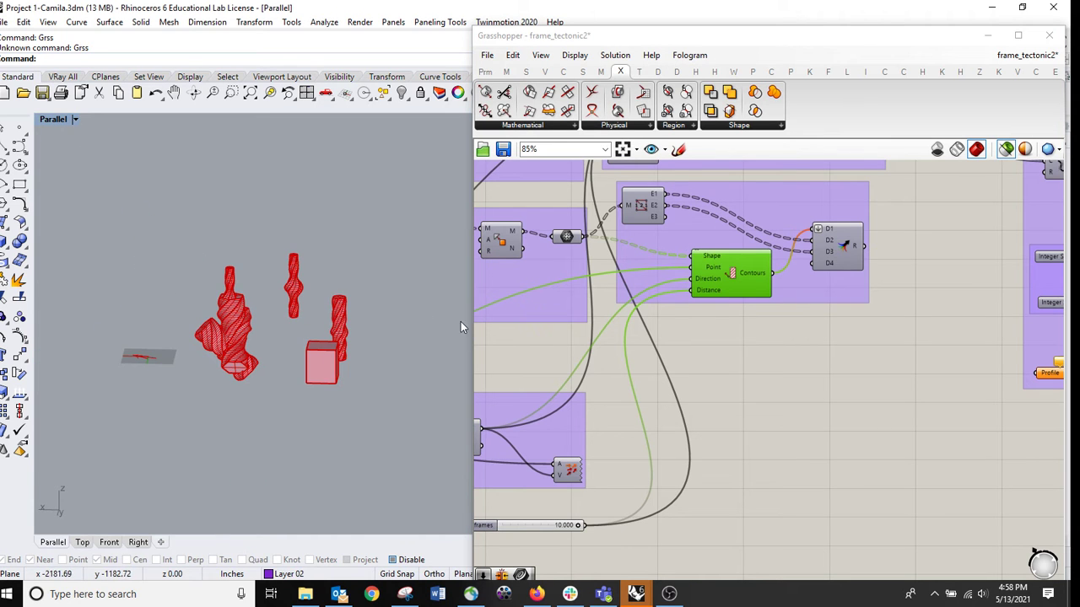
pyautogui.moveTo(414, 313); pyautogui.dragTo(275, 354, button='right')
pyautogui.scroll(-3, 783, 335)
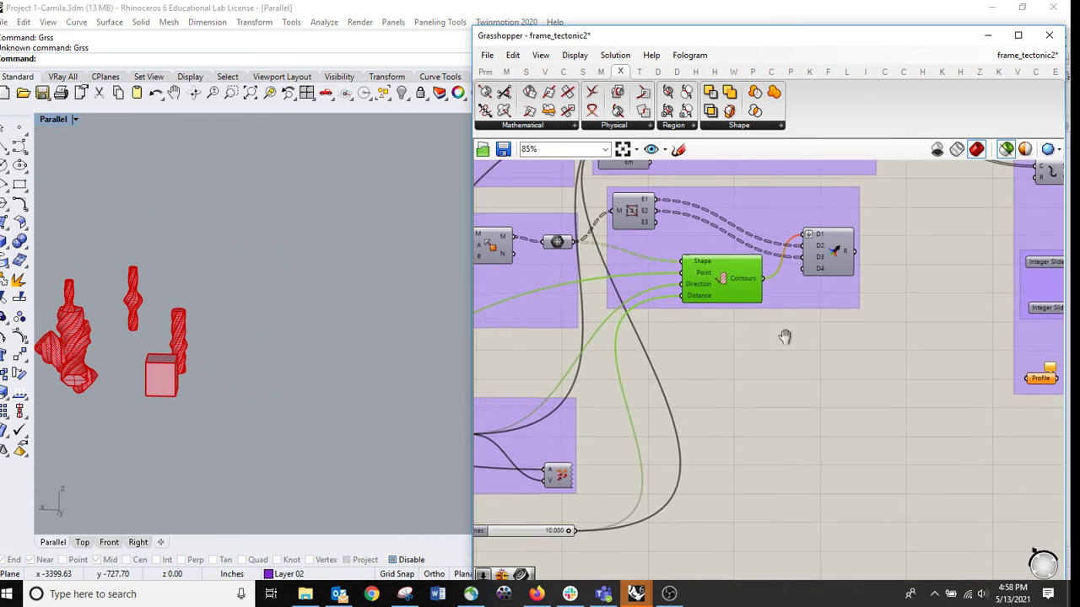
# - Select the Contour component fed by the Brep input and inspect its curves on the complex tower at the 10.000 spacing
pyautogui.moveTo(839, 308); pyautogui.dragTo(931, 318, button='right')
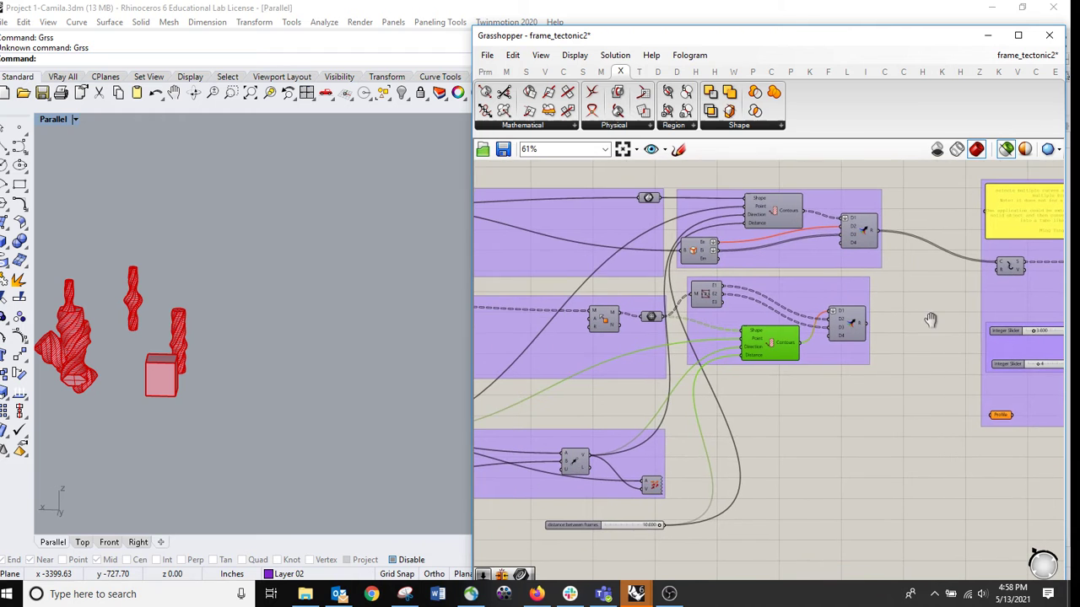
pyautogui.moveTo(756, 279); pyautogui.dragTo(925, 260, button='right')
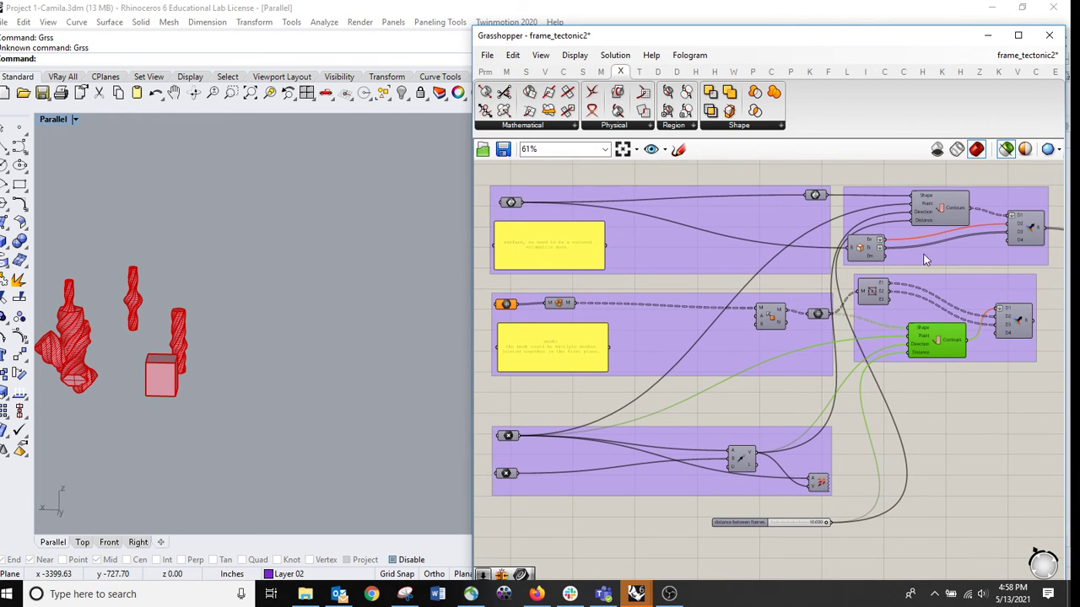
pyautogui.click(928, 206)
pyautogui.scroll(5, 257, 316)
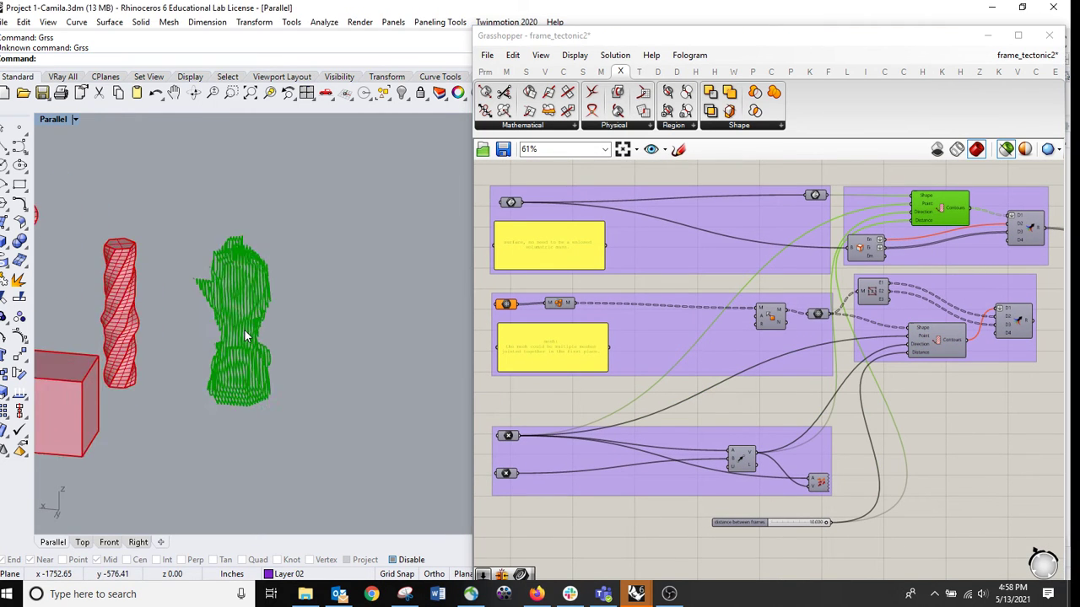
# - Select the final Mesh parameter and examine the swept tubes on the complex tower close up at the 10.000 spacing
pyautogui.moveTo(929, 294); pyautogui.dragTo(671, 348, button='right')
pyautogui.moveTo(879, 333); pyautogui.dragTo(706, 320, button='right')
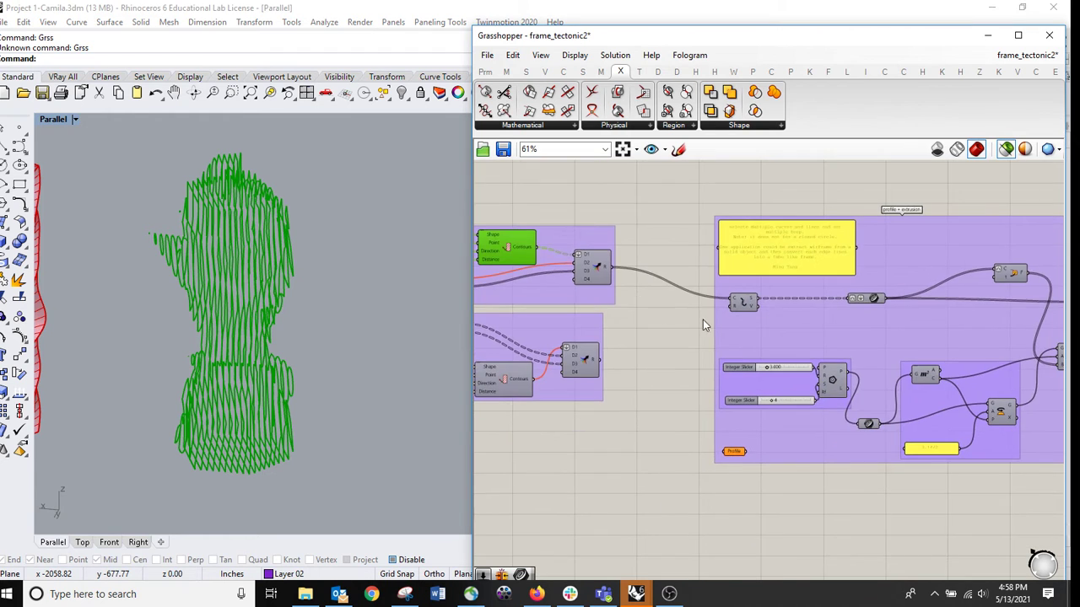
pyautogui.moveTo(958, 322); pyautogui.dragTo(621, 318, button='right')
pyautogui.moveTo(932, 322); pyautogui.dragTo(814, 327, button='right')
pyautogui.scroll(3, 815, 332)
pyautogui.click(800, 314)
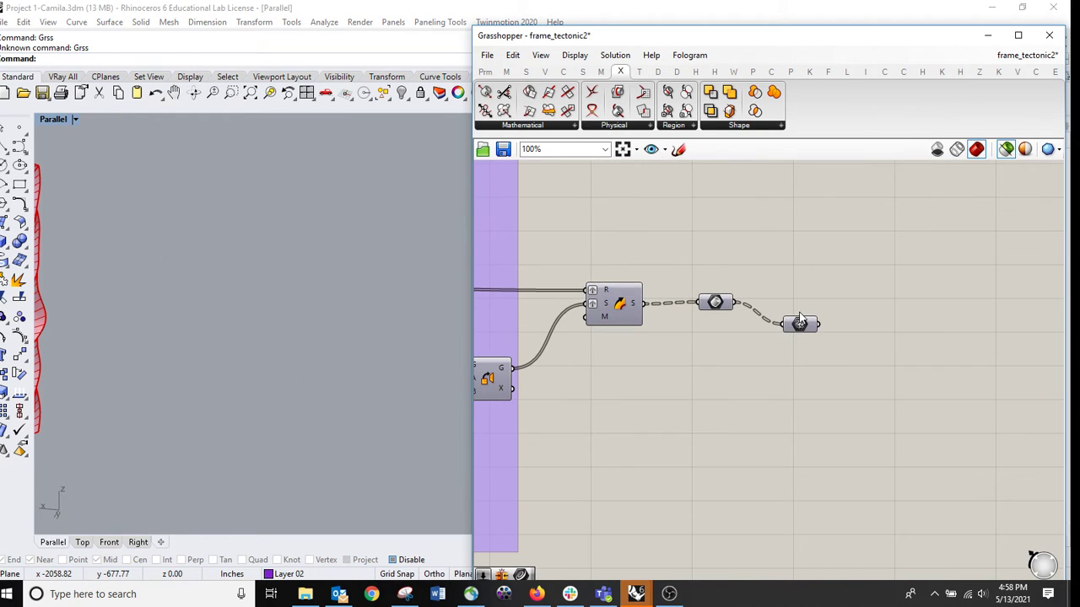
pyautogui.scroll(6, 380, 351)
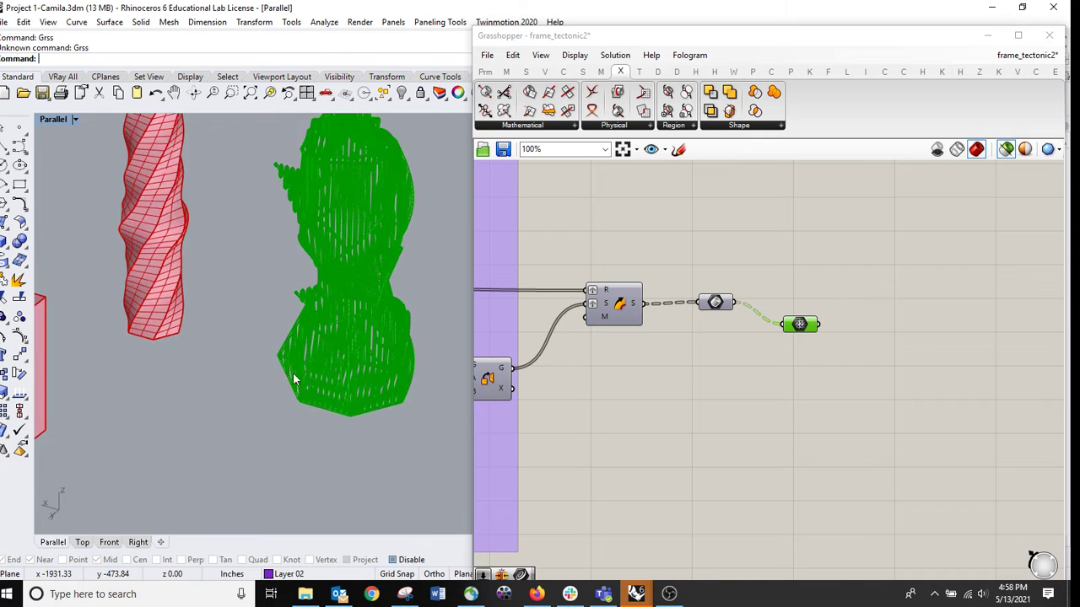
pyautogui.scroll(4, 338, 367)
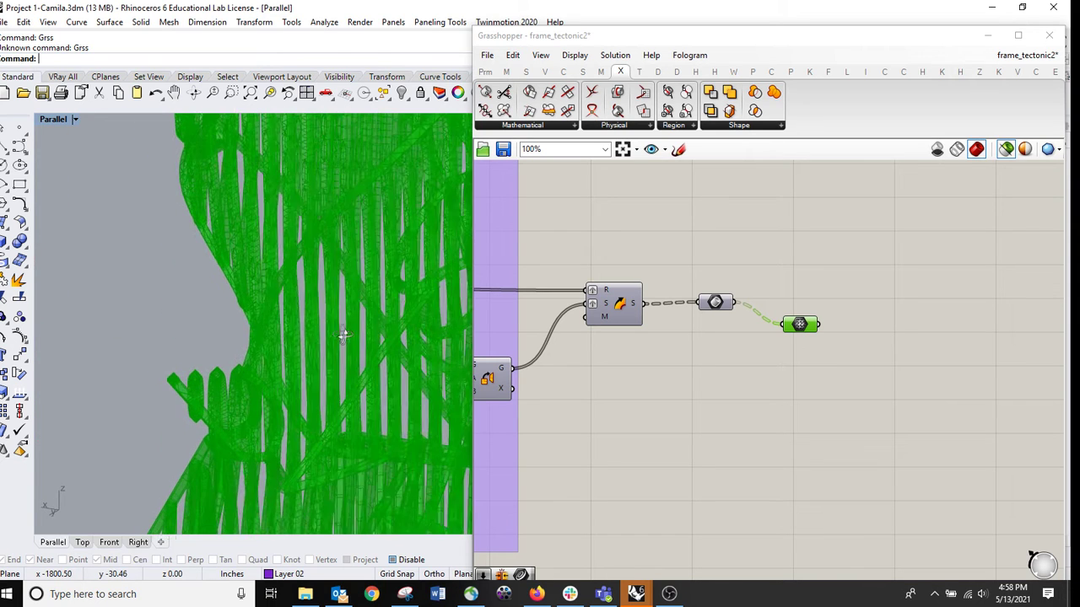
# - Go back to the Brep Edges component in the definition and select it to preview its edge curves
pyautogui.moveTo(624, 401); pyautogui.dragTo(790, 409, button='right')
pyautogui.moveTo(681, 419); pyautogui.dragTo(847, 420, button='right')
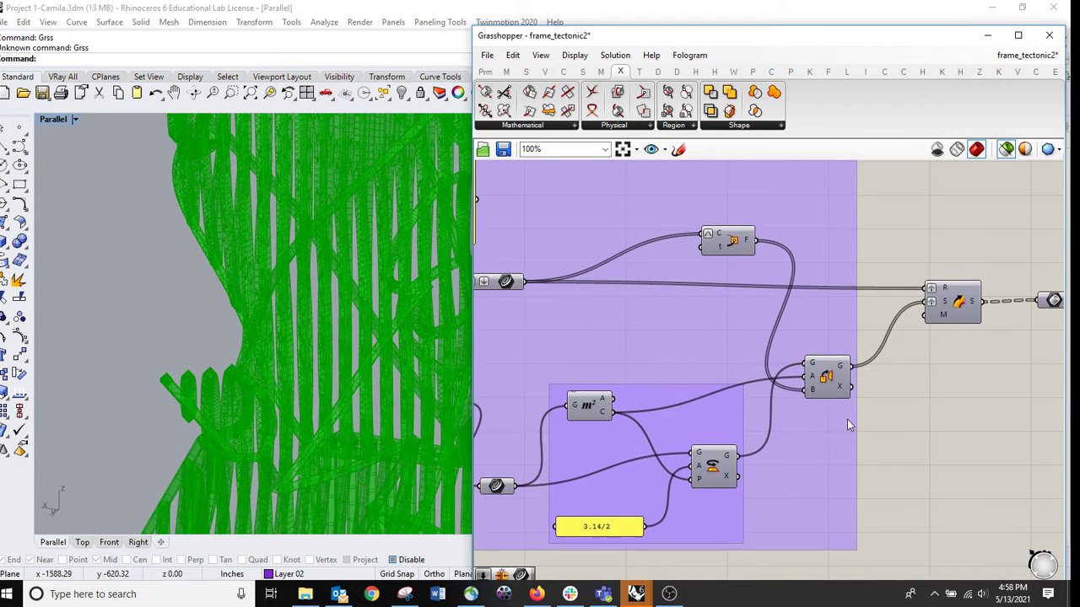
pyautogui.moveTo(755, 407); pyautogui.dragTo(963, 420, button='right')
pyautogui.moveTo(801, 391); pyautogui.dragTo(1013, 417, button='right')
pyautogui.moveTo(837, 379)
pyautogui.mouseDown(button='right')
pyautogui.moveTo(869, 355)
pyautogui.moveTo(985, 317)
pyautogui.moveTo(861, 380)
pyautogui.moveTo(989, 414)
pyautogui.moveTo(873, 348)
pyautogui.mouseUp(button='right')
pyautogui.scroll(3, 774, 327)
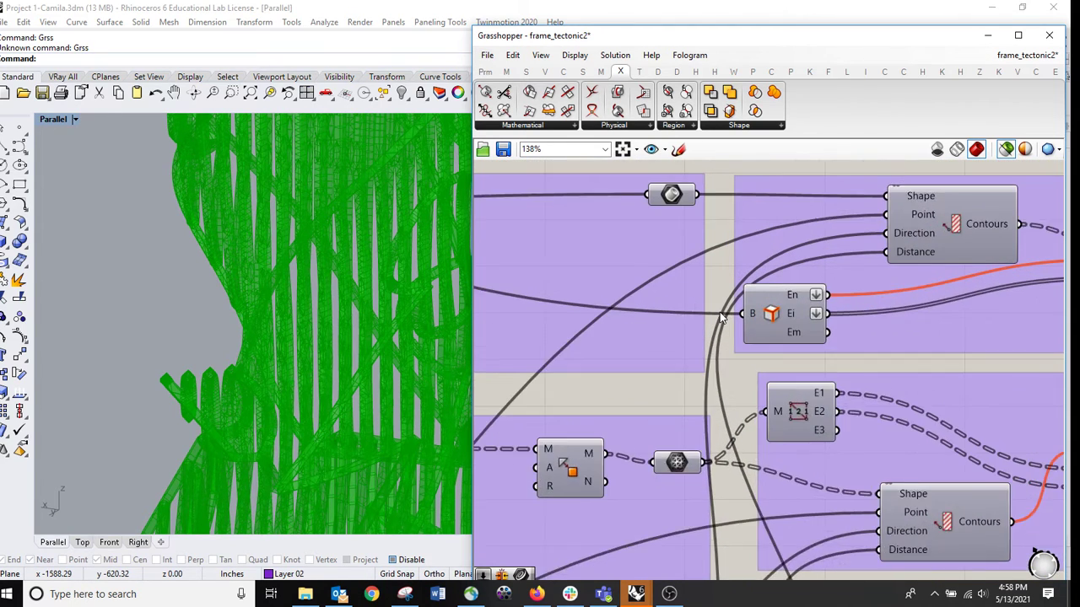
pyautogui.click(788, 319)
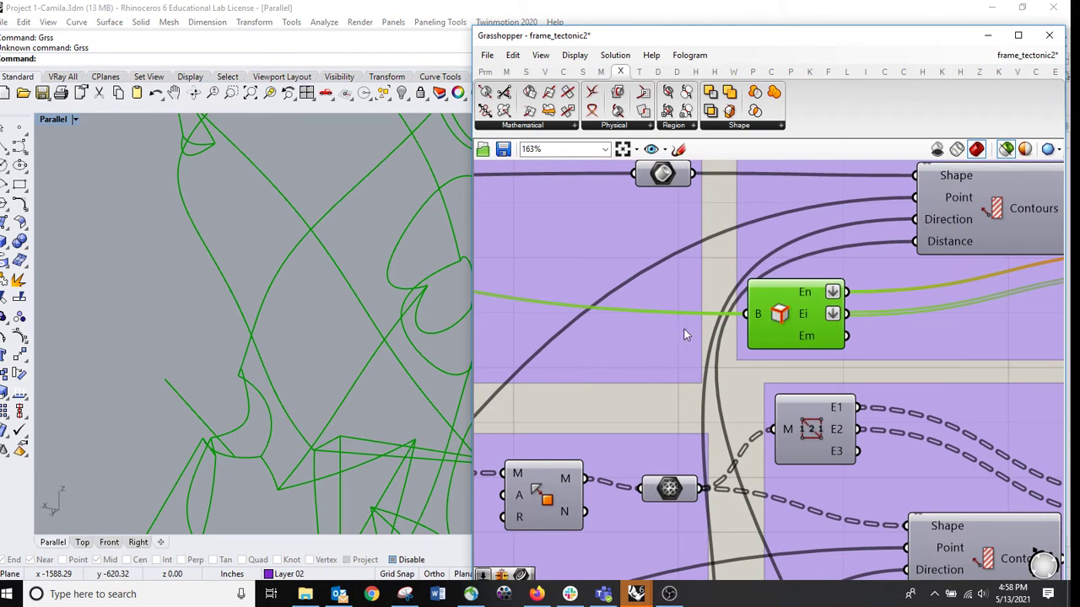
# - Trace the Brep input's wire into the Brep Edges component and examine its En and Ei outputs
pyautogui.moveTo(666, 334); pyautogui.dragTo(842, 395, button='right')
pyautogui.scroll(-1, 736, 391)
pyautogui.moveTo(597, 353); pyautogui.dragTo(885, 375, button='right')
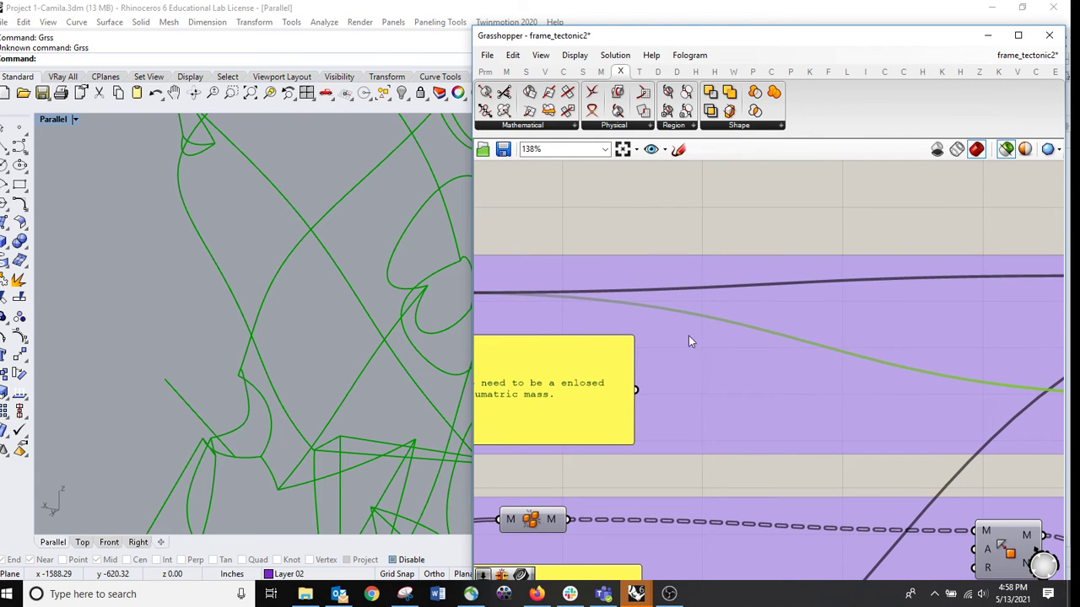
pyautogui.moveTo(688, 337)
pyautogui.mouseDown(button='right')
pyautogui.moveTo(748, 321)
pyautogui.moveTo(796, 328)
pyautogui.moveTo(726, 299)
pyautogui.moveTo(554, 272)
pyautogui.mouseUp(button='right')
pyautogui.moveTo(820, 318); pyautogui.dragTo(673, 316, button='right')
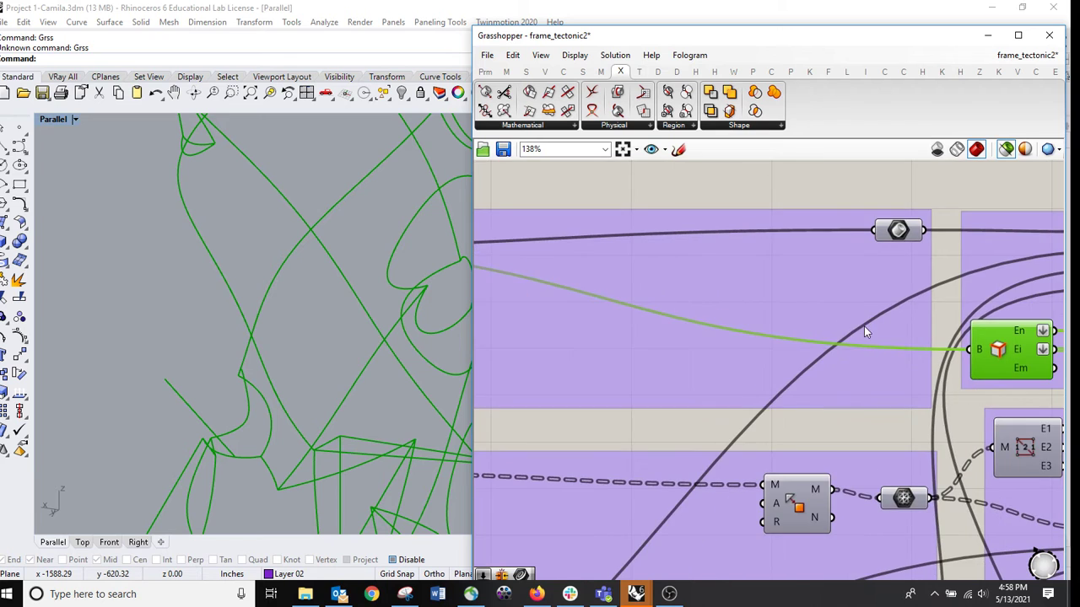
pyautogui.moveTo(864, 331); pyautogui.dragTo(772, 350, button='right')
pyautogui.scroll(5, 829, 362)
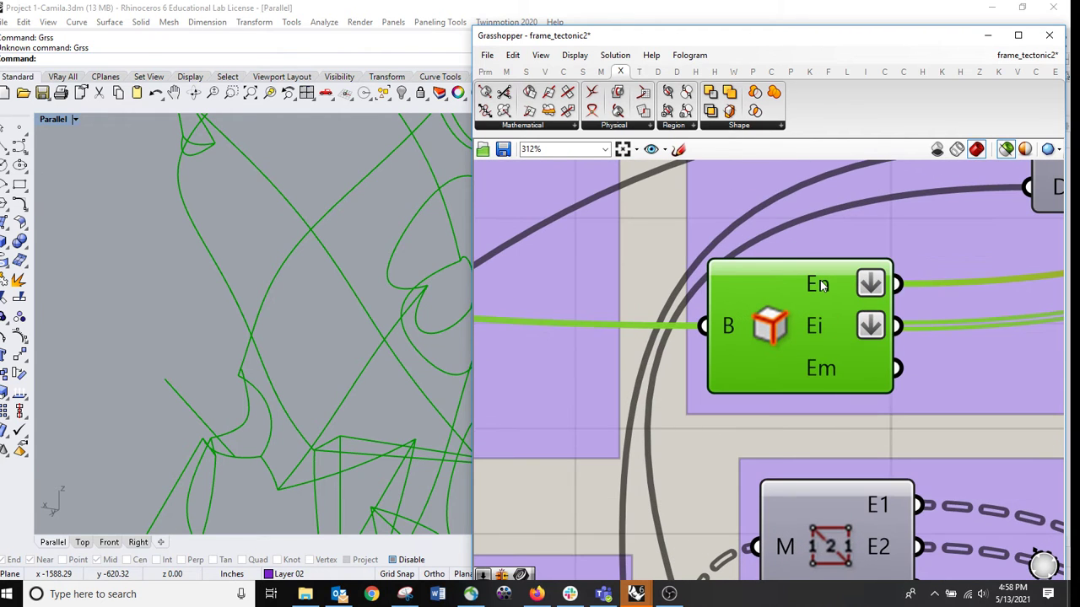
pyautogui.moveTo(824, 285)
pyautogui.moveTo(814, 330)
# - Follow the En and Ei wires to the Merge component's D2 and D3 inputs and clear the component selection
pyautogui.moveTo(945, 387); pyautogui.dragTo(736, 403, button='right')
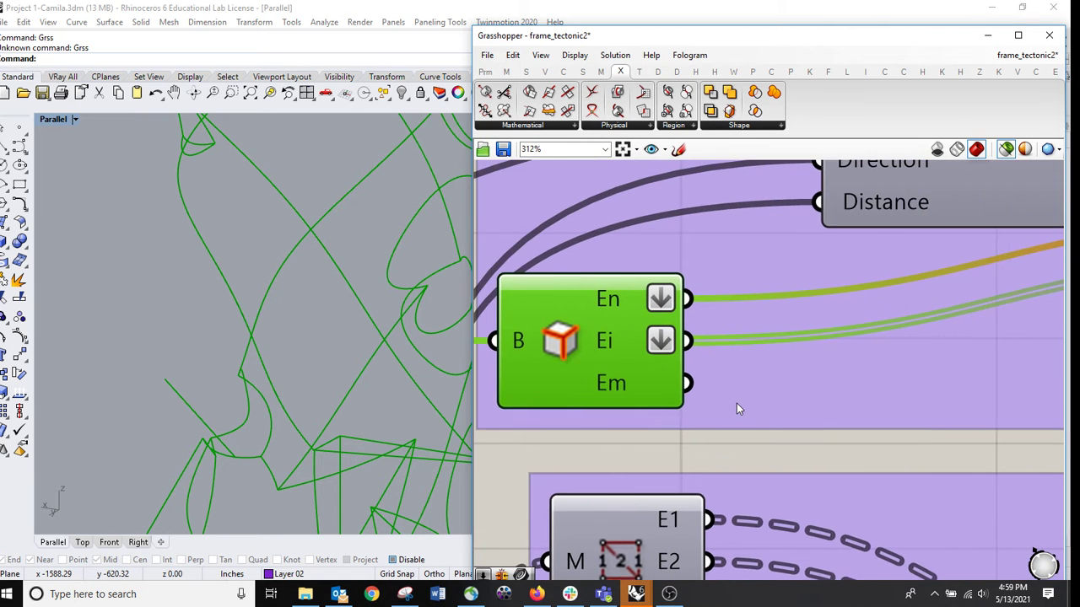
pyautogui.scroll(-2, 737, 403)
pyautogui.moveTo(876, 414); pyautogui.dragTo(747, 436, button='right')
pyautogui.click(735, 454)
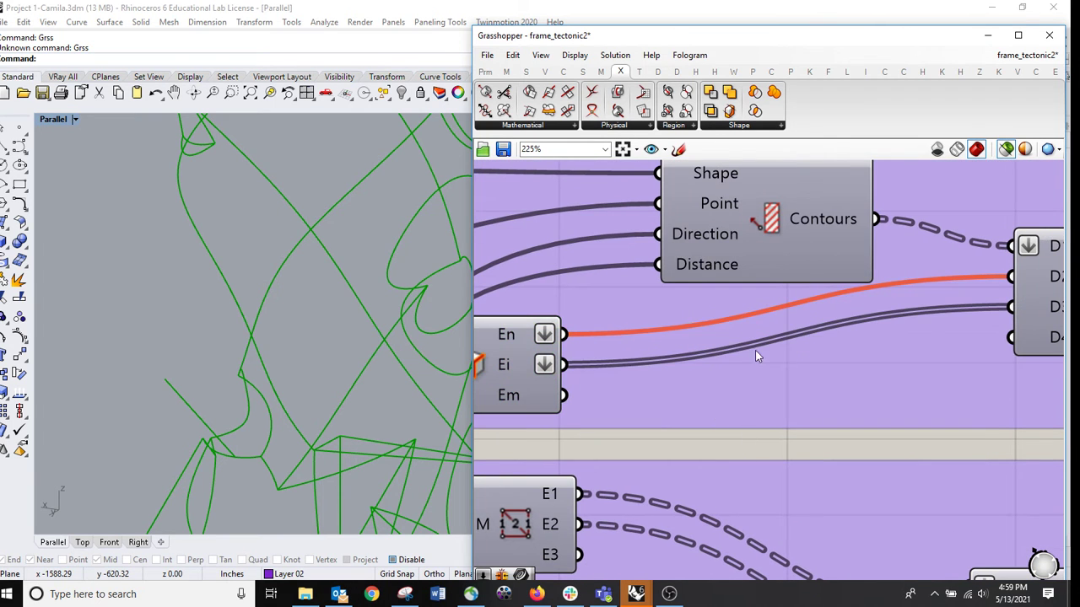
# - Return to the Brep Edges component and read the data list of its Interior (Ei) output
pyautogui.moveTo(739, 306); pyautogui.dragTo(850, 296, button='right')
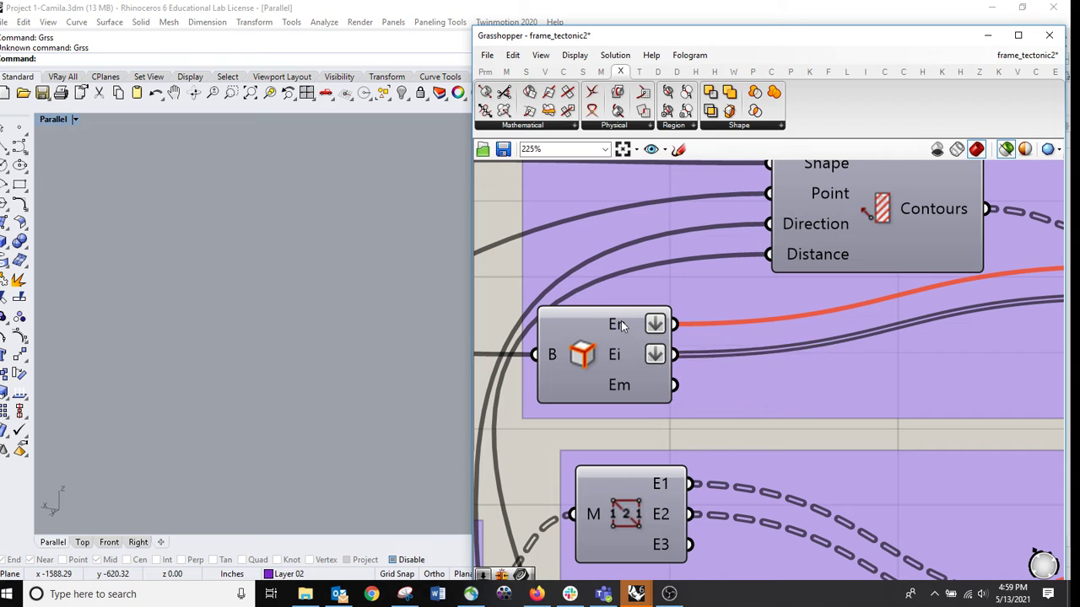
pyautogui.moveTo(627, 362); pyautogui.dragTo(687, 352, button='right')
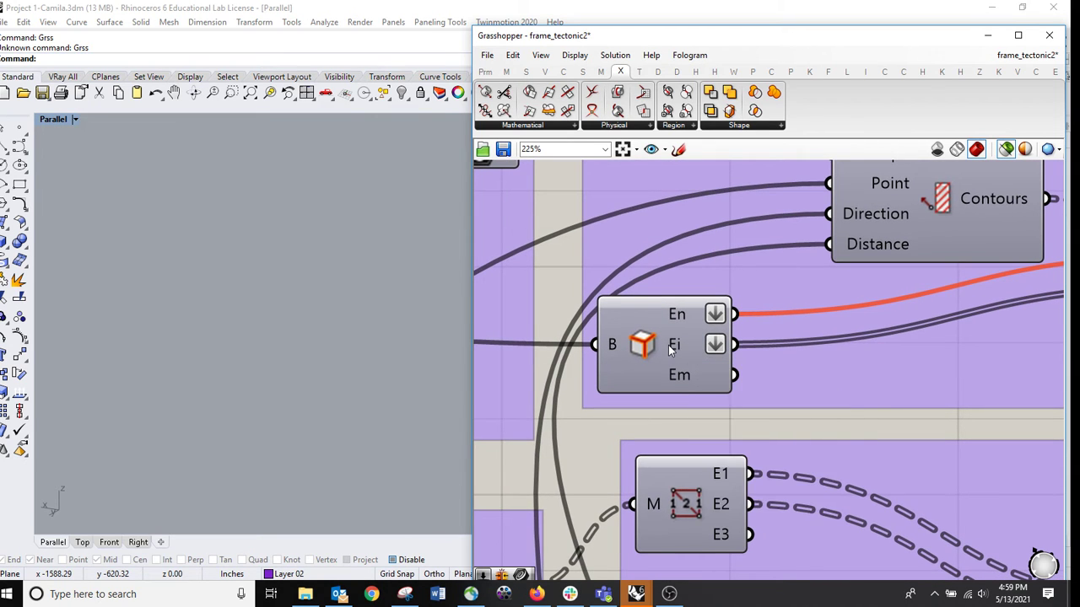
pyautogui.moveTo(677, 348)
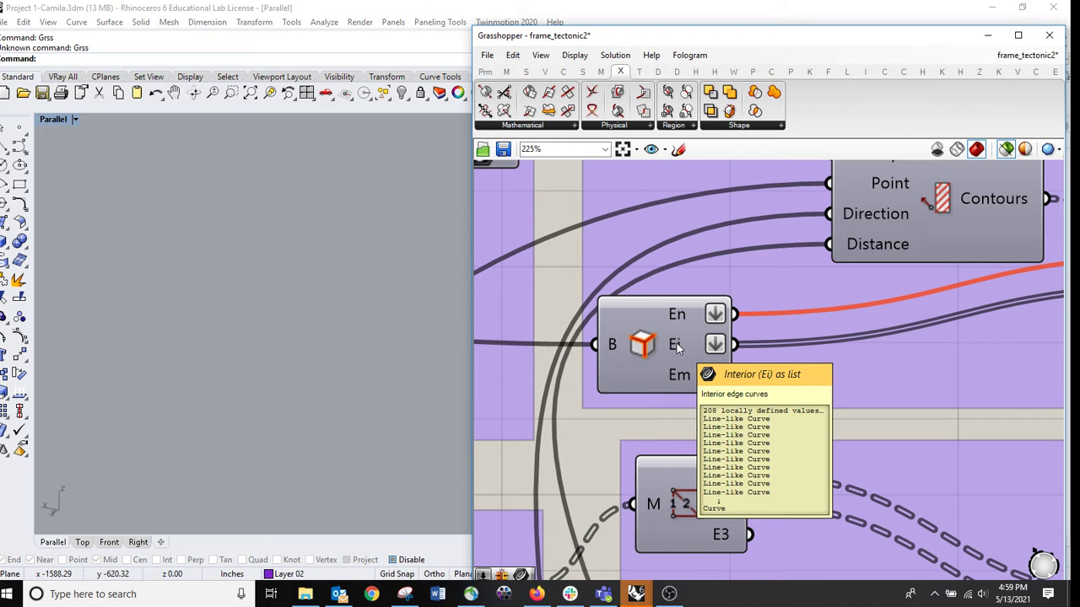
# - Select the Brep Edges component and inspect its edge curves on the whole complex tower
pyautogui.click(658, 349)
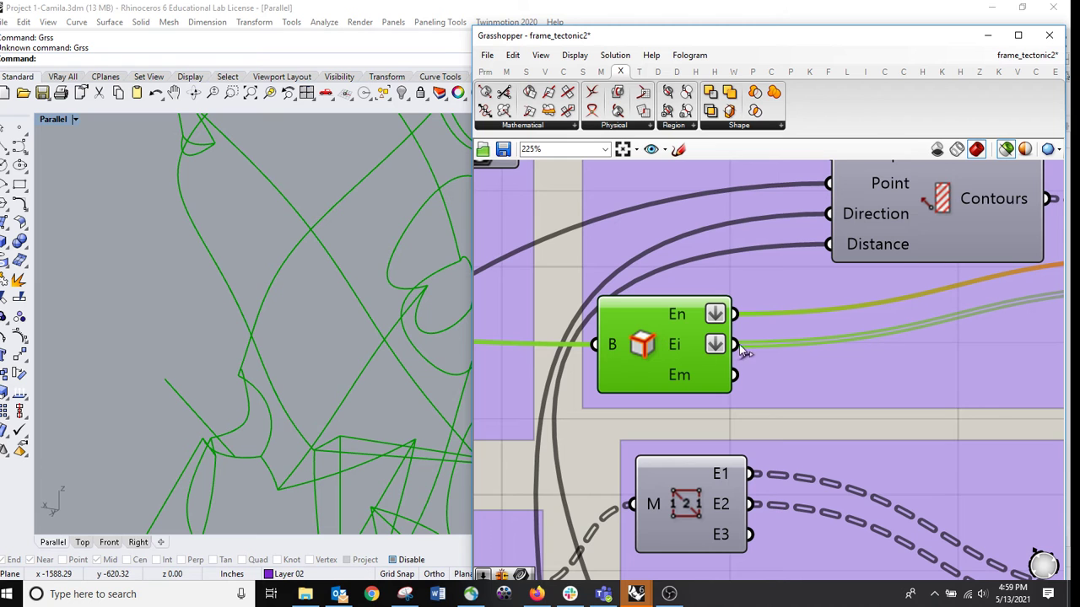
pyautogui.click(460, 316)
pyautogui.scroll(-5, 440, 334)
pyautogui.scroll(2, 414, 282)
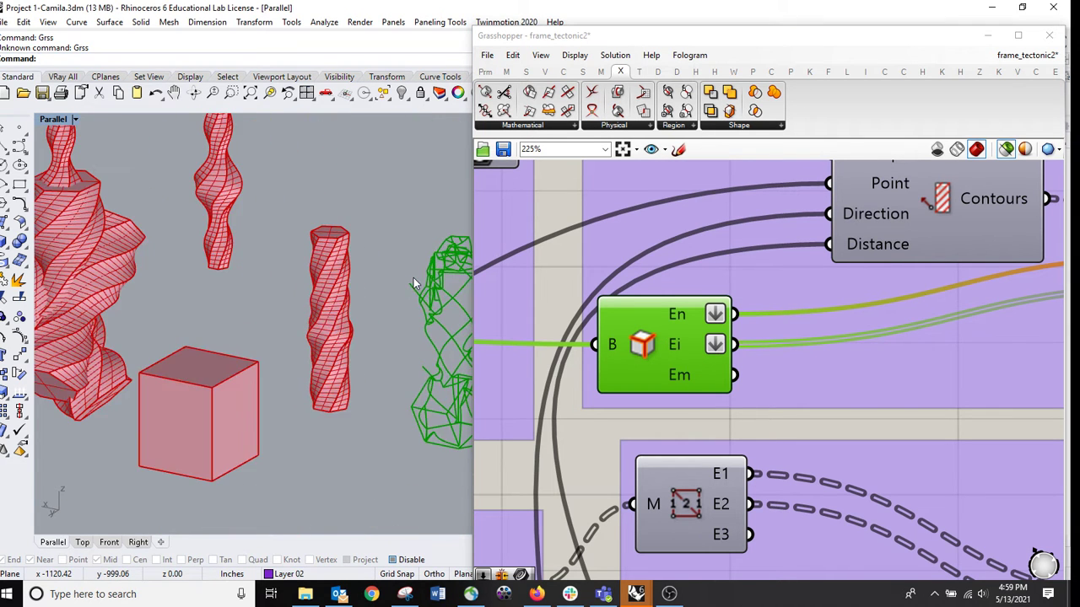
pyautogui.scroll(-3, 413, 283)
# - Trace the contour and edge wires into the Merge component and select it to preview the combined curves
pyautogui.moveTo(851, 373); pyautogui.dragTo(637, 401, button='right')
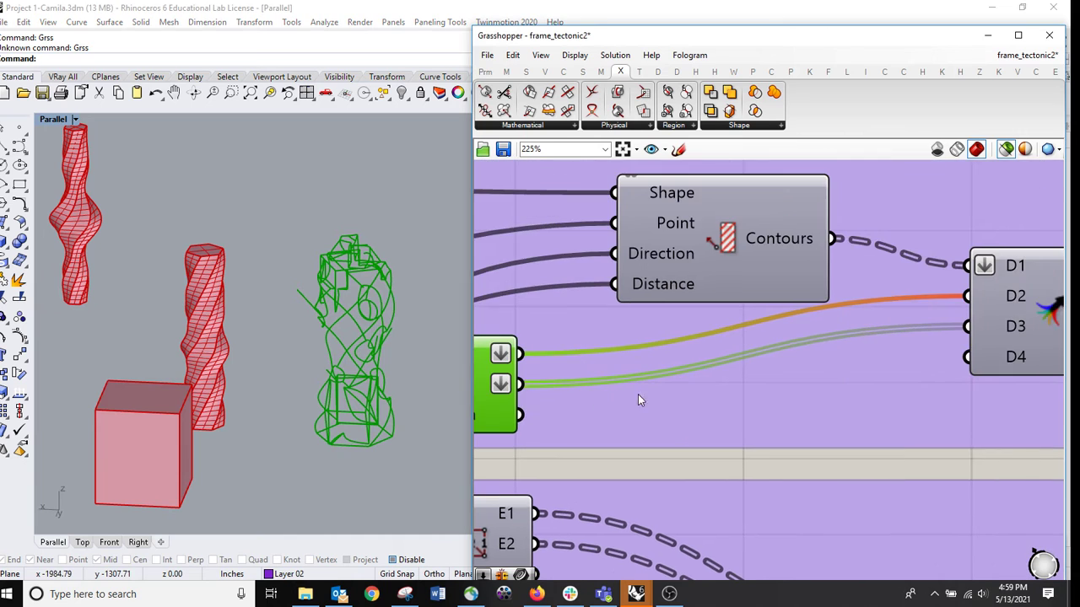
pyautogui.scroll(-1, 844, 384)
pyautogui.moveTo(897, 376); pyautogui.dragTo(806, 386, button='right')
pyautogui.moveTo(527, 384); pyautogui.dragTo(771, 362, button='right')
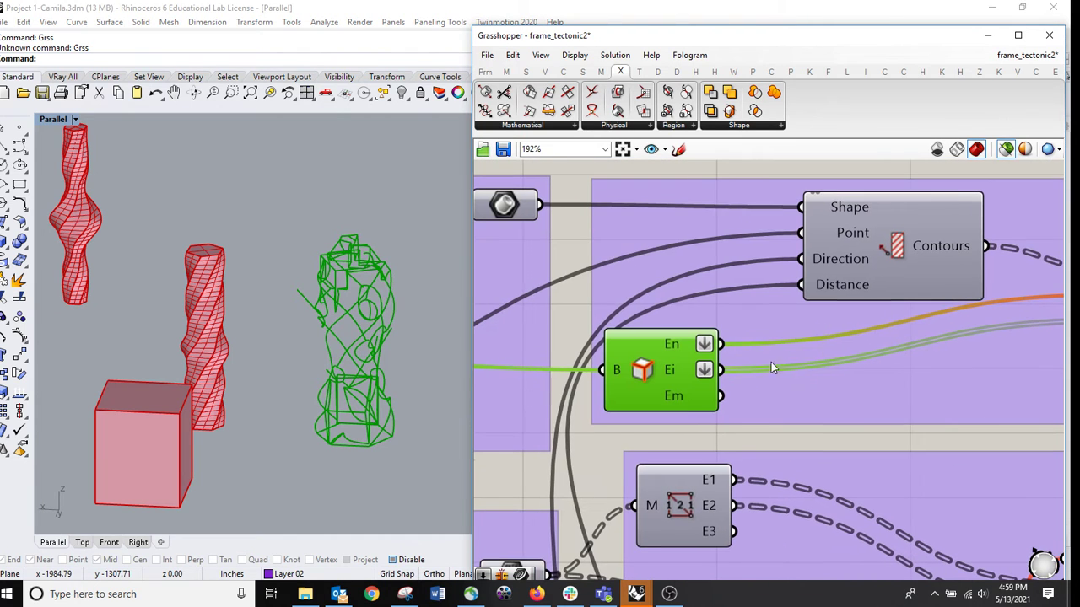
pyautogui.moveTo(905, 338); pyautogui.dragTo(792, 363, button='right')
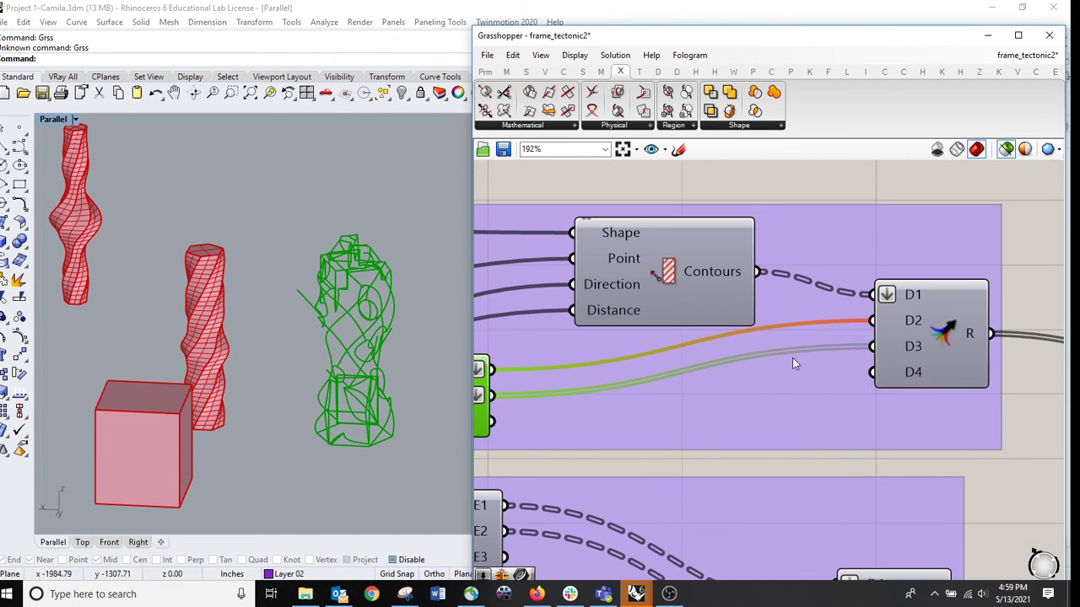
pyautogui.click(951, 332)
# - Follow the Merge output into the profile and extrusion group and examine the combined curves on the complex tower close up
pyautogui.moveTo(905, 364); pyautogui.dragTo(666, 348, button='right')
pyautogui.moveTo(942, 374); pyautogui.dragTo(687, 343, button='right')
pyautogui.scroll(-1, 686, 343)
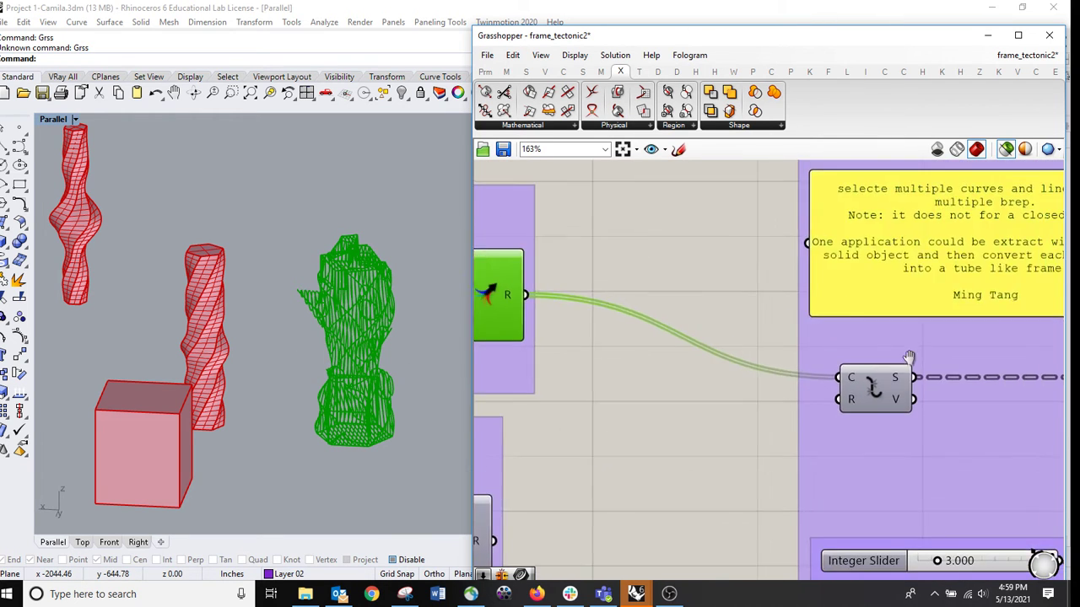
pyautogui.moveTo(908, 358); pyautogui.dragTo(681, 355, button='right')
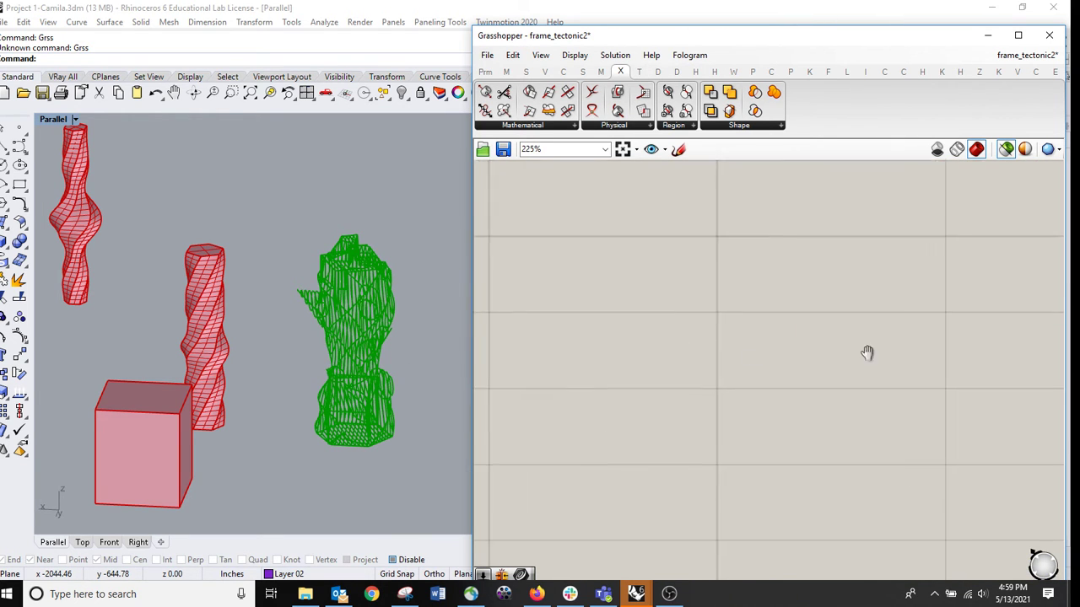
pyautogui.moveTo(867, 354); pyautogui.dragTo(758, 371, button='right')
pyautogui.scroll(-5, 758, 370)
pyautogui.click(352, 326)
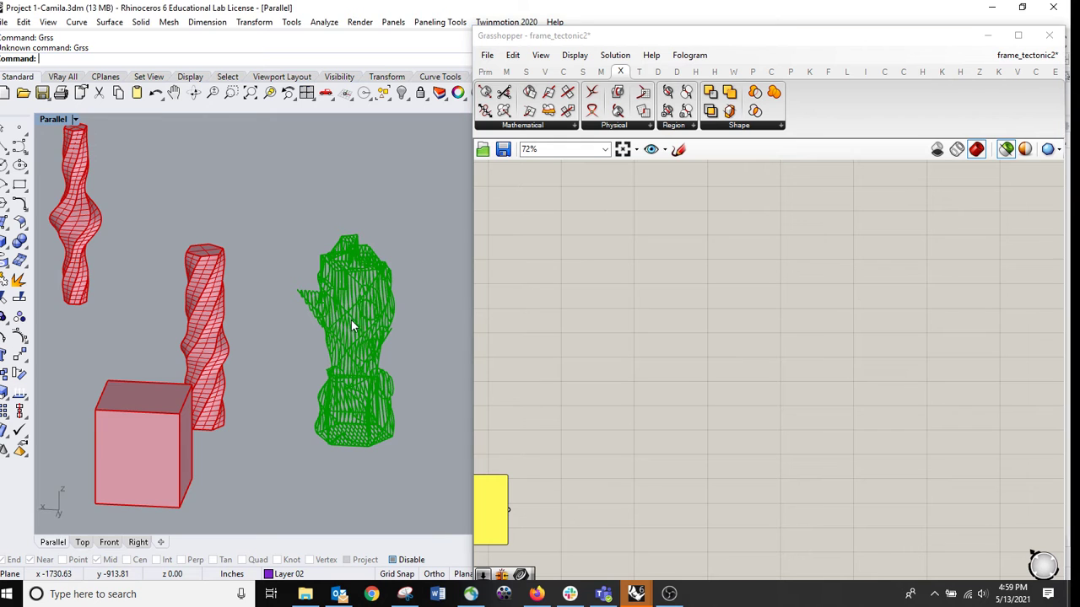
pyautogui.scroll(8, 350, 321)
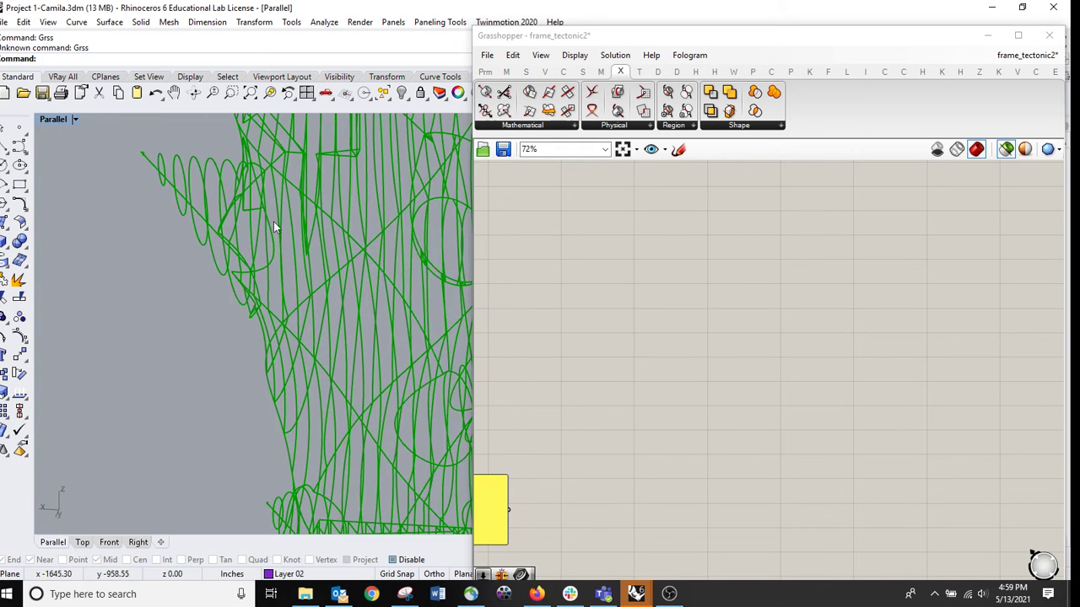
# - Bake the tube mesh from the final Mesh component at the end of the definition onto Layer 05
pyautogui.scroll(-6, 695, 384)
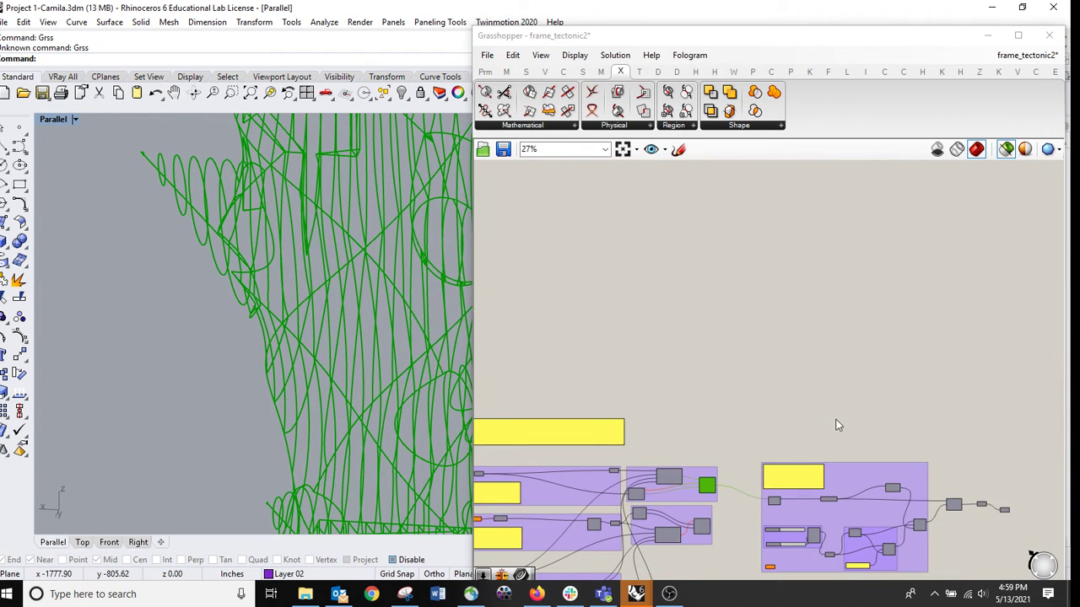
pyautogui.moveTo(893, 444); pyautogui.dragTo(693, 307, button='right')
pyautogui.moveTo(812, 380); pyautogui.dragTo(723, 377, button='right')
pyautogui.scroll(6, 722, 376)
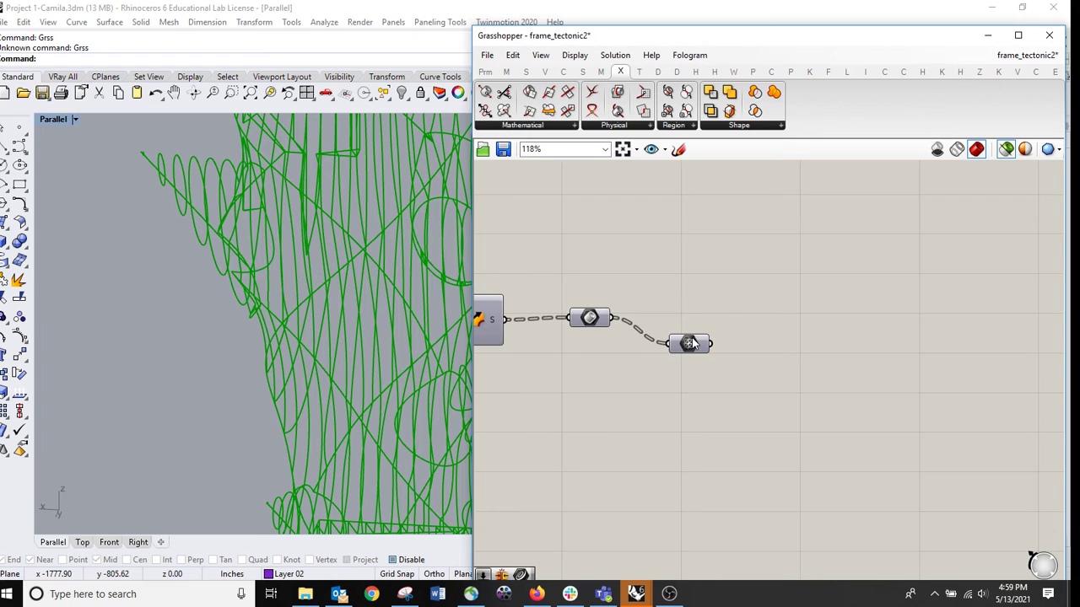
pyautogui.click(690, 345)
pyautogui.rightClick(694, 345)
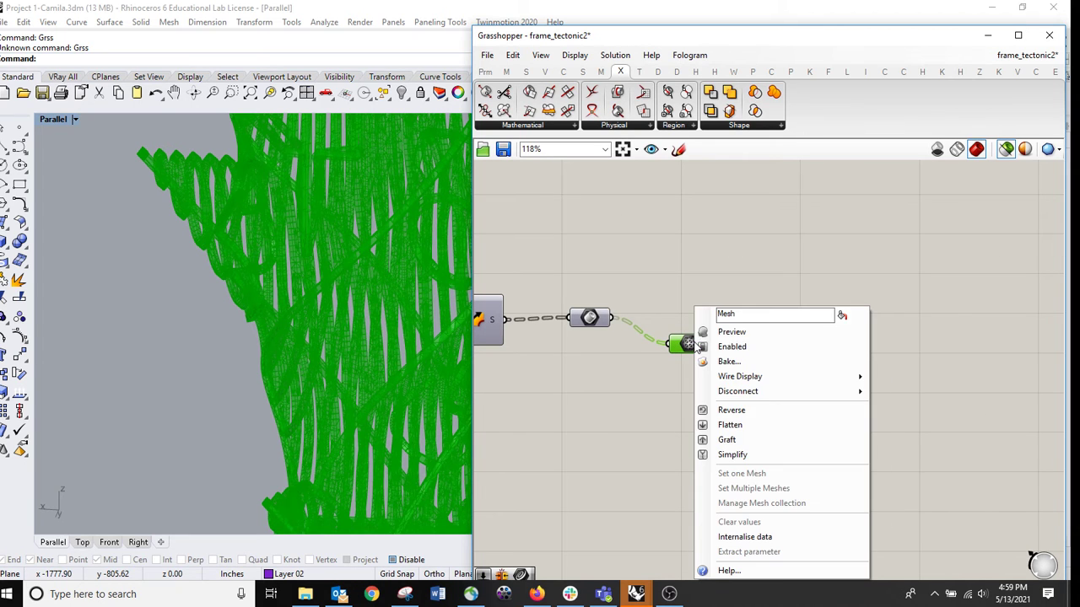
pyautogui.click(751, 363)
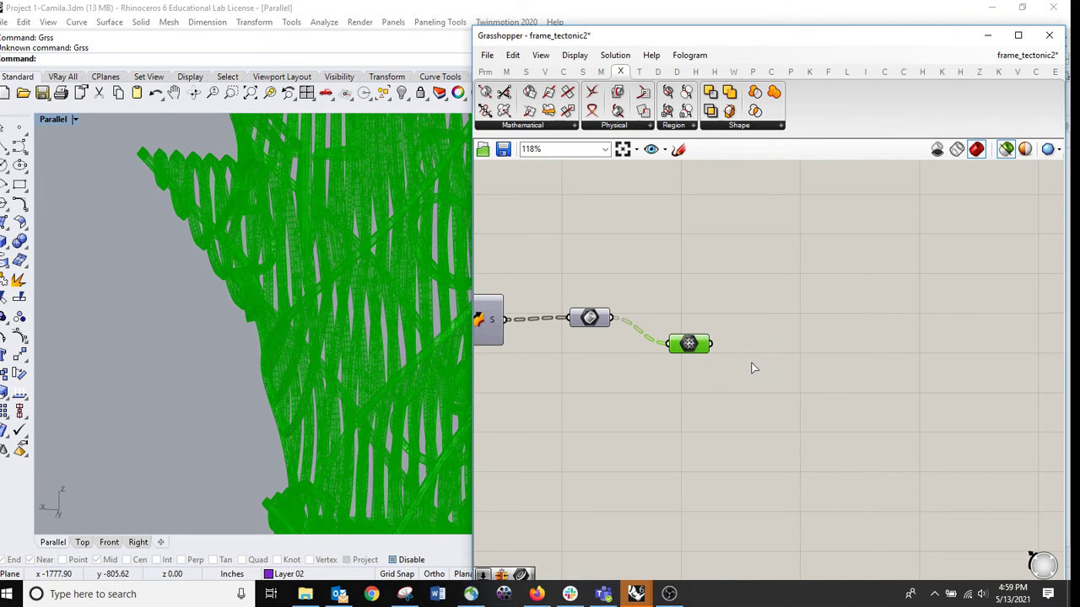
pyautogui.click(756, 317)
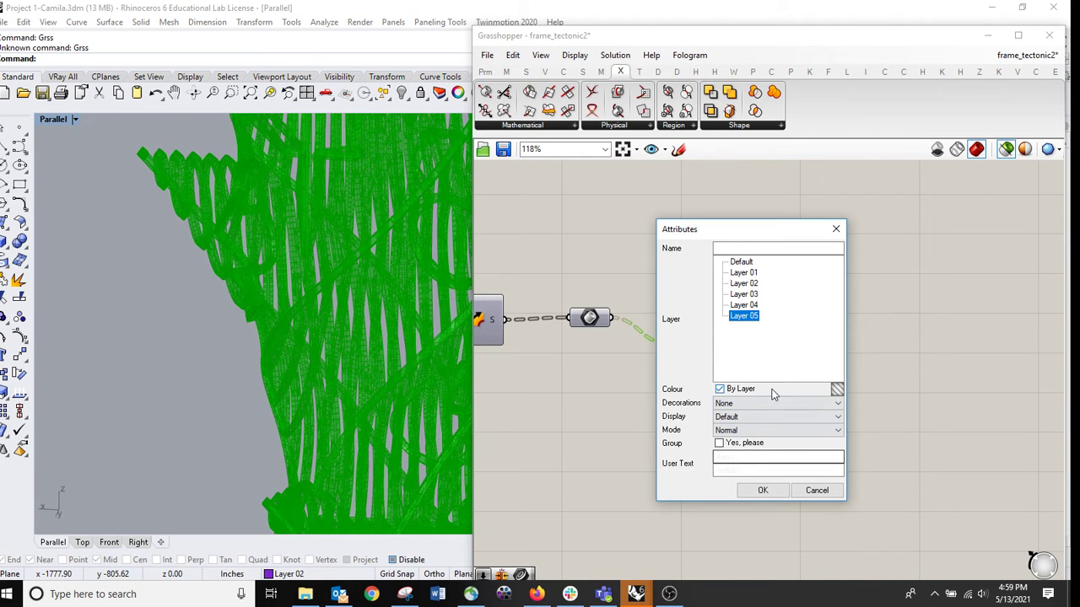
pyautogui.click(761, 491)
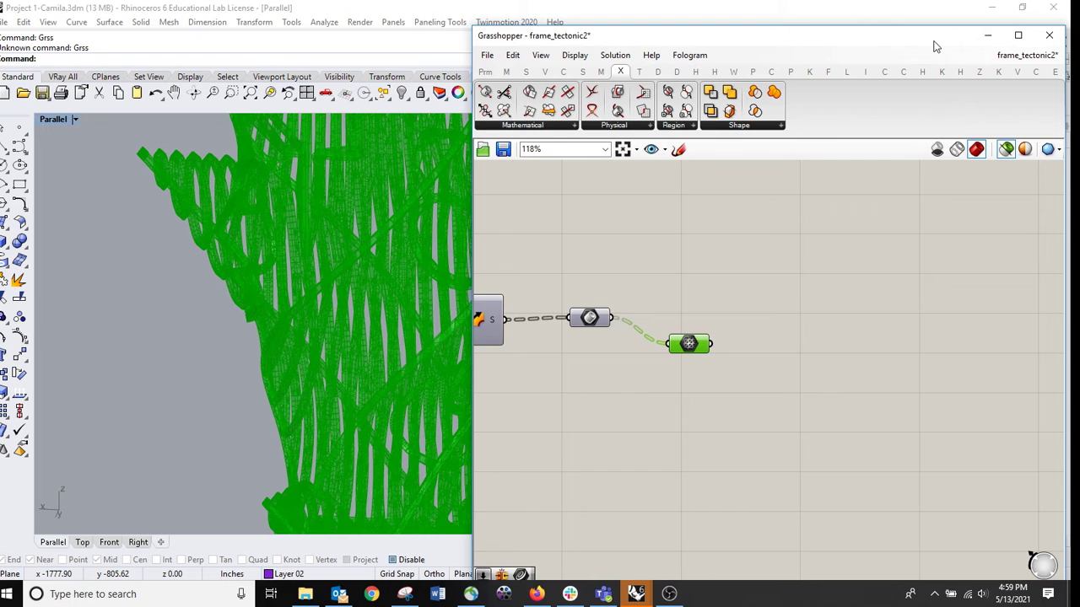
# - Close the Grasshopper editor window and turn on Layer 03 to show its baked frame tower
pyautogui.moveTo(935, 46); pyautogui.dragTo(773, 47)
pyautogui.click(885, 42)
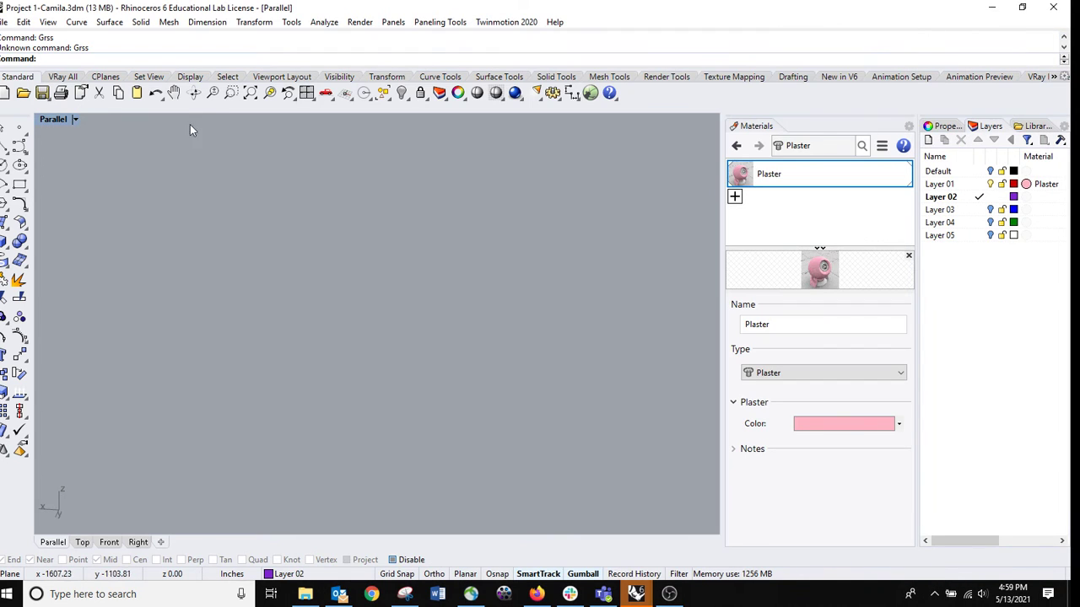
pyautogui.click(966, 210)
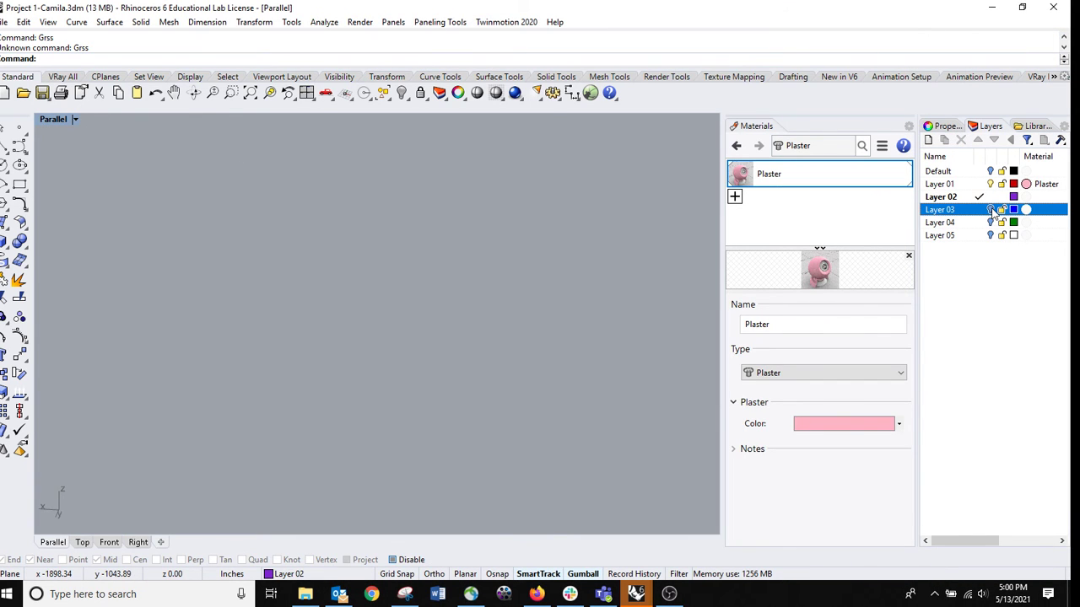
pyautogui.moveTo(475, 354); pyautogui.dragTo(452, 369, button='right')
# - Set the Parallel viewport to Rendered display and inspect the tube frame tower from different angles
pyautogui.click(74, 119)
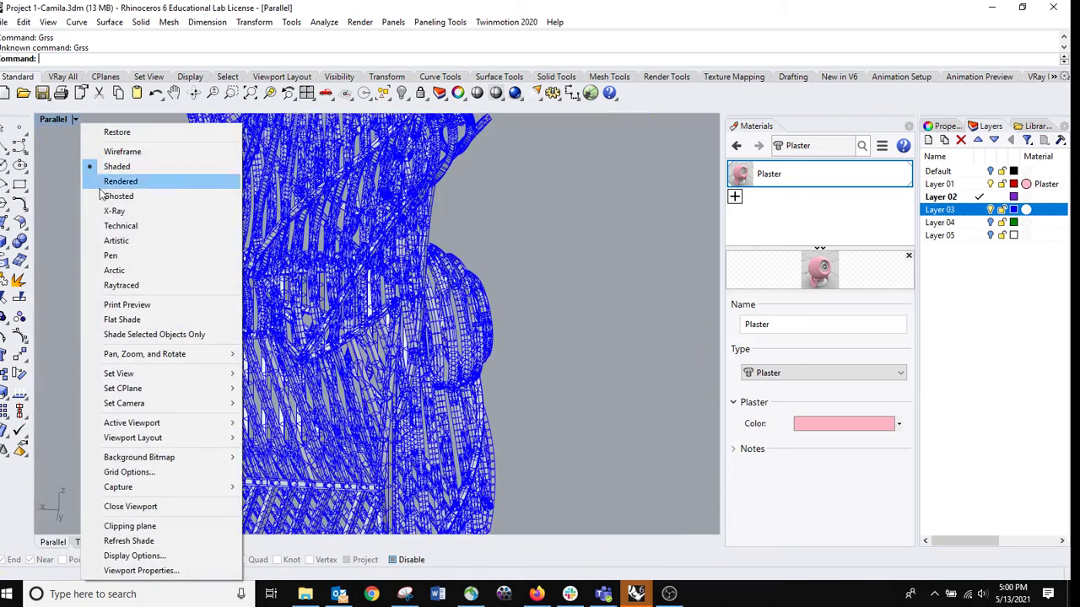
pyautogui.click(140, 182)
pyautogui.moveTo(554, 353)
pyautogui.mouseDown(button='right')
pyautogui.moveTo(542, 400)
pyautogui.moveTo(543, 254)
pyautogui.mouseUp(button='right')
pyautogui.scroll(-3, 540, 389)
pyautogui.scroll(4, 542, 253)
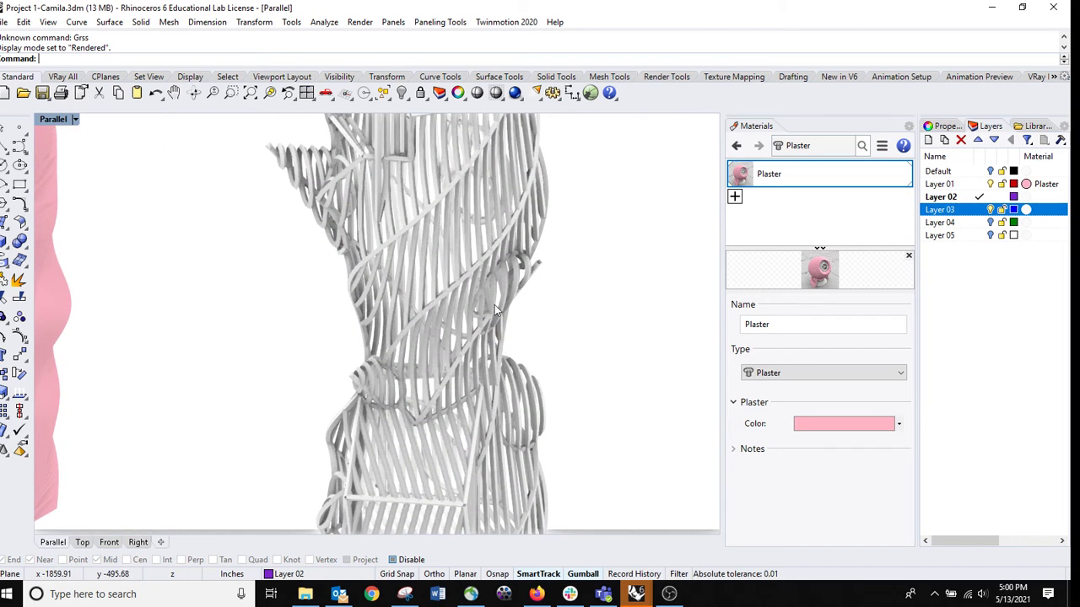
pyautogui.moveTo(385, 354); pyautogui.dragTo(398, 393, button='right')
# - Select one tube mesh near the tower's base, zoom to it, examine the frame around the base, and clear the selection
pyautogui.click(250, 336)
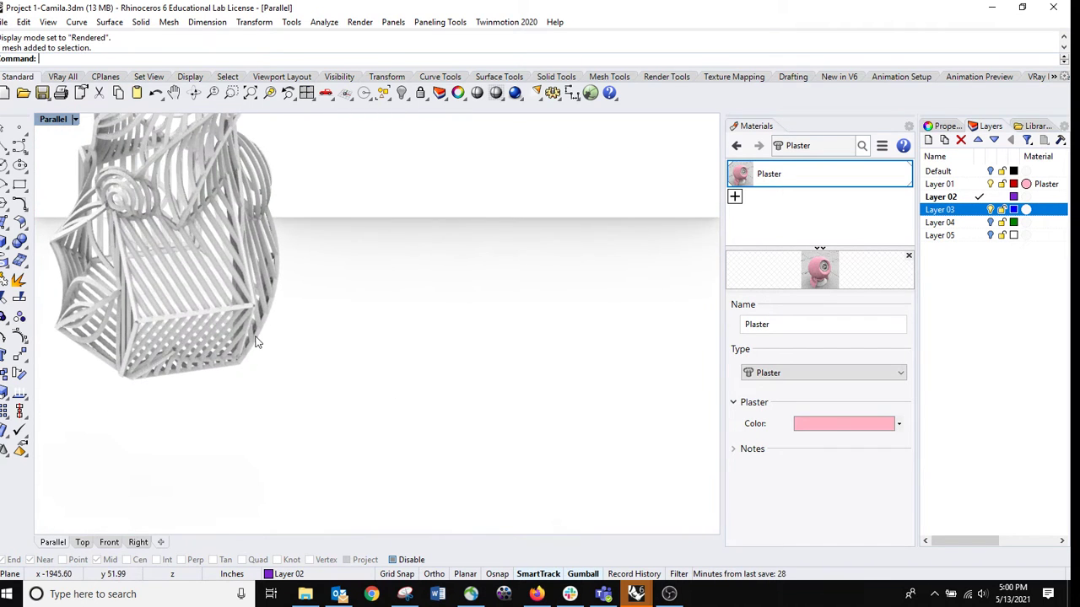
pyautogui.click(174, 293)
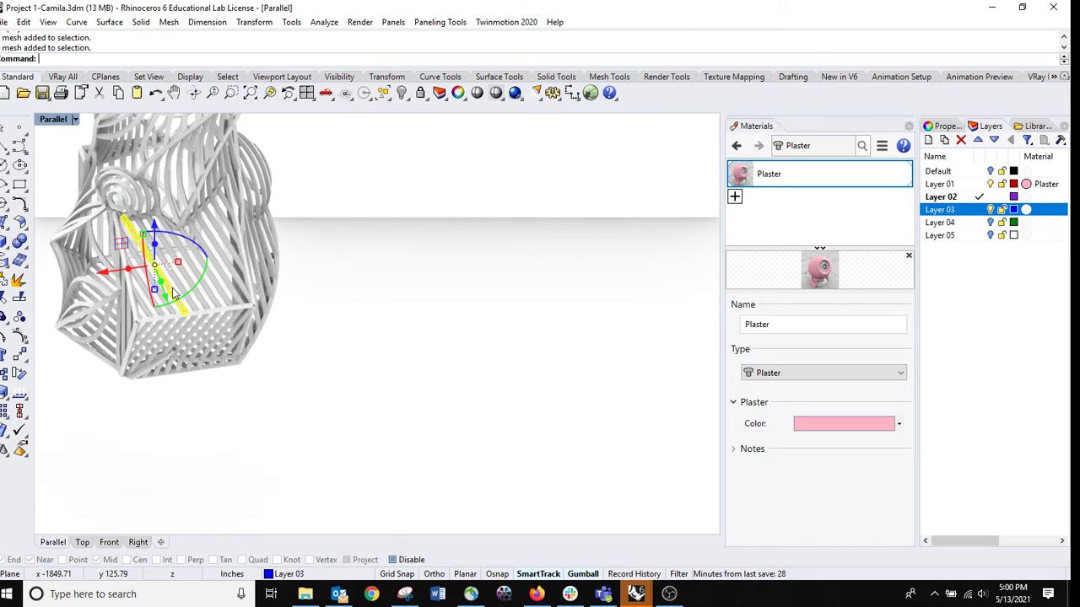
pyautogui.click(268, 94)
pyautogui.scroll(-8, 282, 278)
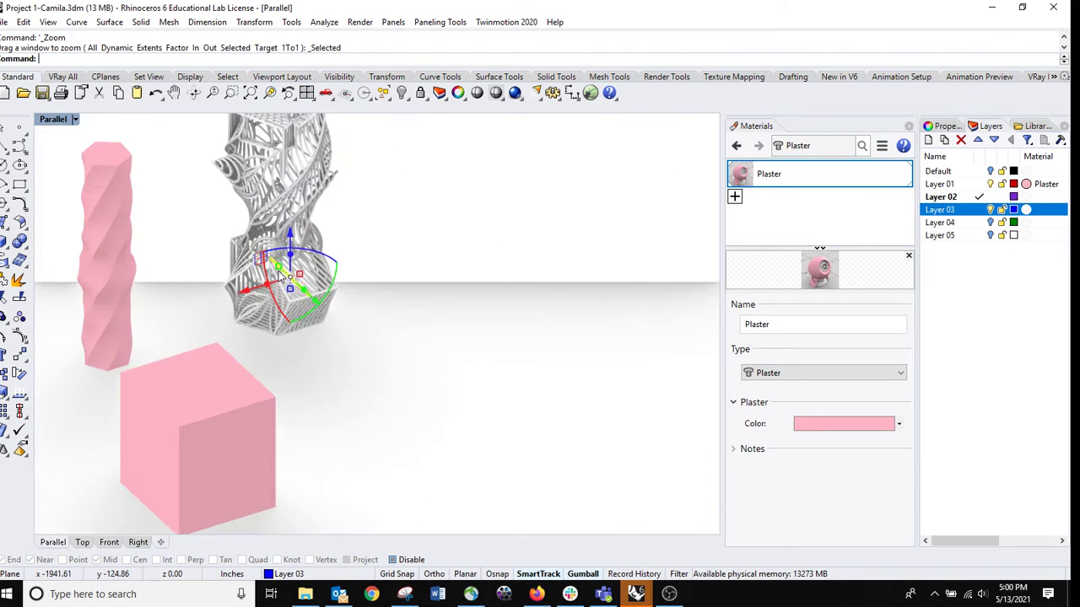
pyautogui.scroll(-2, 280, 277)
pyautogui.moveTo(280, 277); pyautogui.dragTo(409, 314, button='right')
pyautogui.scroll(6, 277, 370)
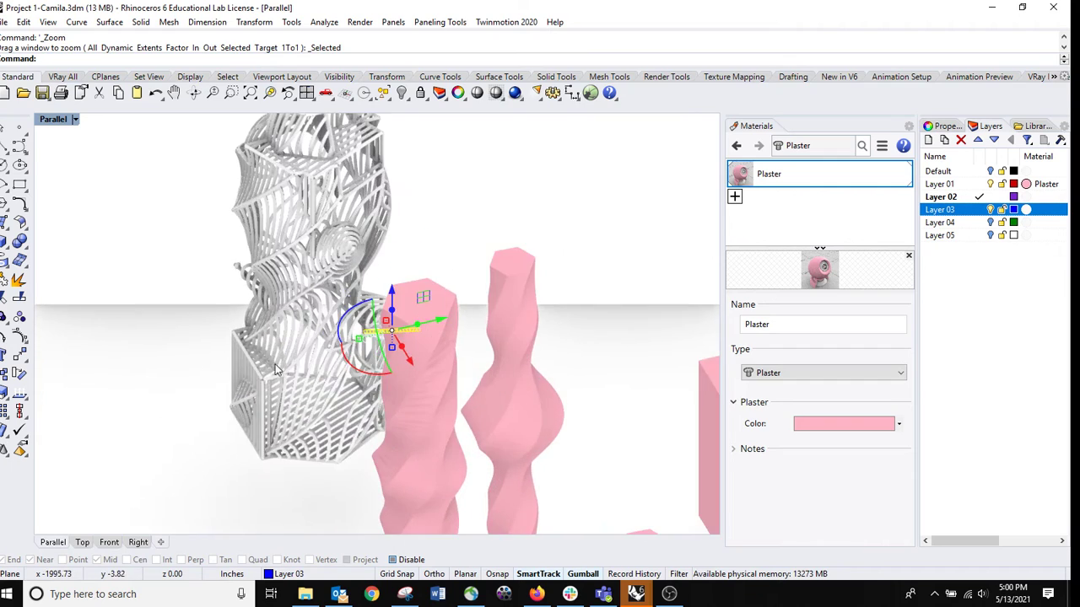
pyautogui.moveTo(348, 341); pyautogui.dragTo(351, 375, button='right')
pyautogui.scroll(4, 351, 375)
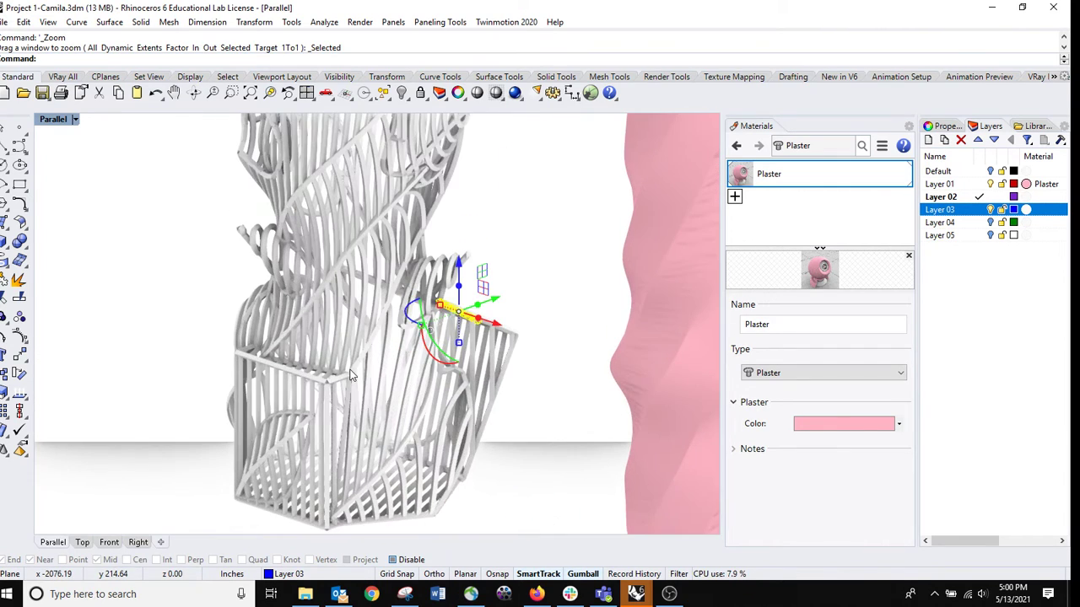
pyautogui.click(548, 262)
pyautogui.moveTo(386, 331); pyautogui.dragTo(391, 369, button='right')
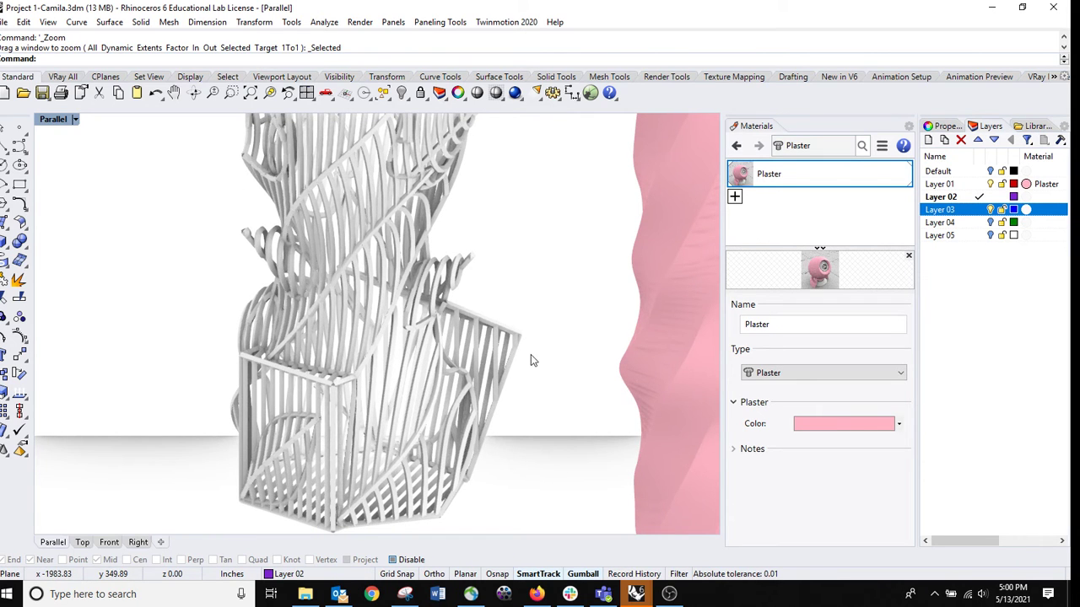
# - Reopen the Grasshopper editor and bring the component groups of frame_tectonic2 back into view on the canvas
pyautogui.write('Grasshopper')
pyautogui.press('Return')
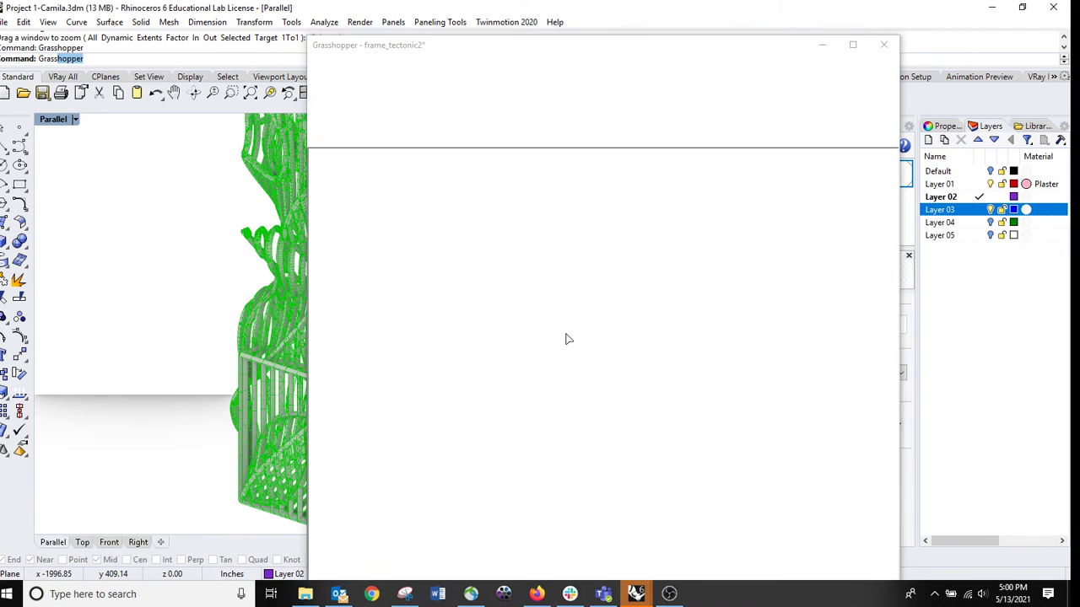
pyautogui.scroll(-6, 593, 236)
pyautogui.moveTo(554, 246); pyautogui.dragTo(715, 308, button='right')
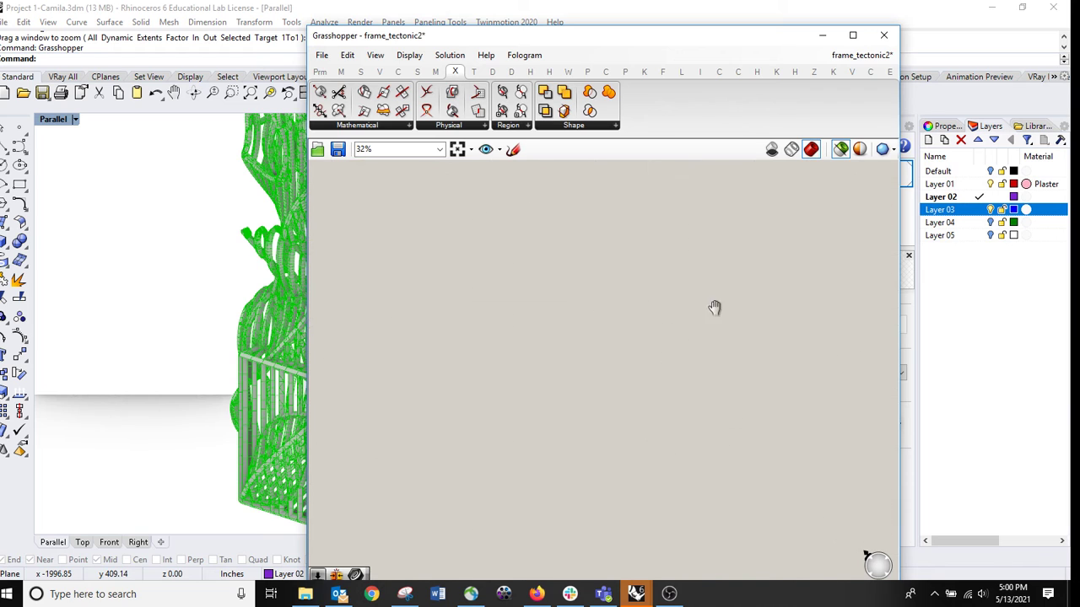
pyautogui.scroll(12, 591, 286)
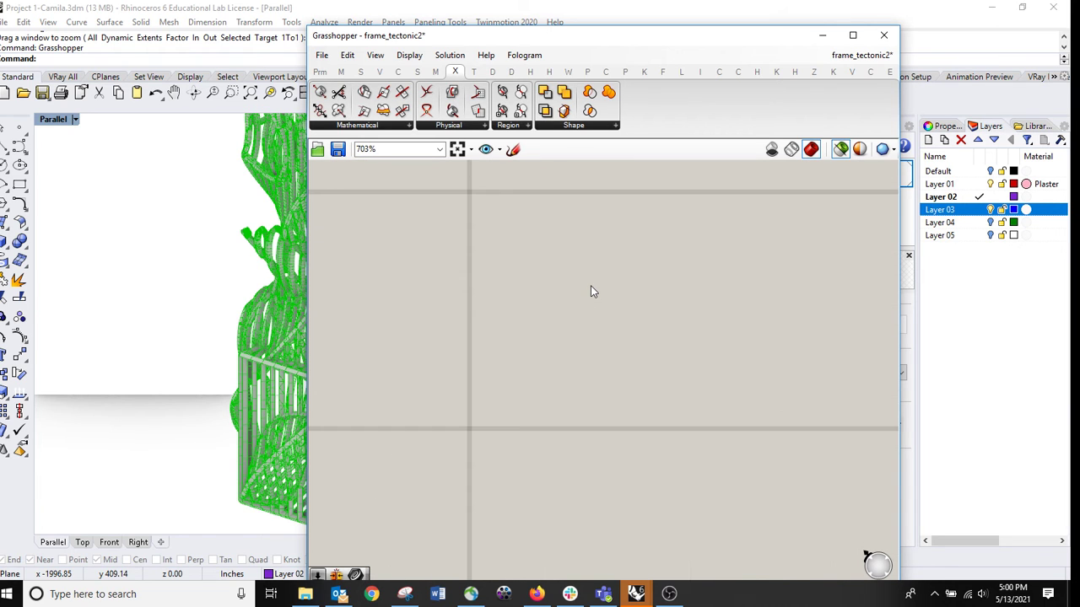
pyautogui.moveTo(491, 285); pyautogui.dragTo(685, 366, button='right')
pyautogui.scroll(-1, 674, 365)
pyautogui.scroll(-8, 675, 370)
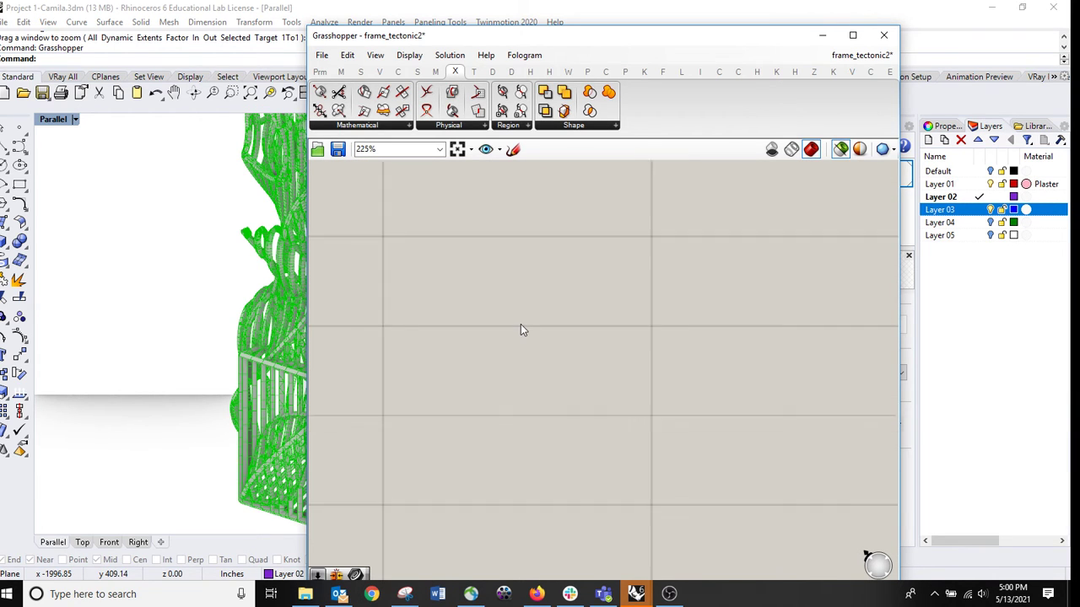
pyautogui.moveTo(445, 302); pyautogui.dragTo(776, 400, button='right')
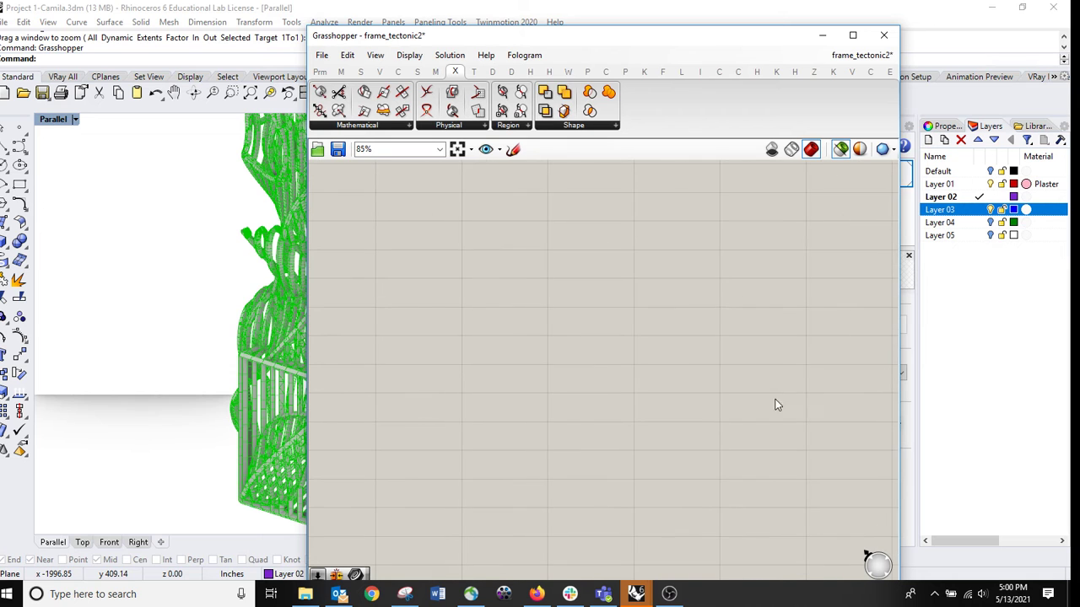
pyautogui.moveTo(557, 363); pyautogui.dragTo(595, 363, button='right')
pyautogui.scroll(-10, 597, 368)
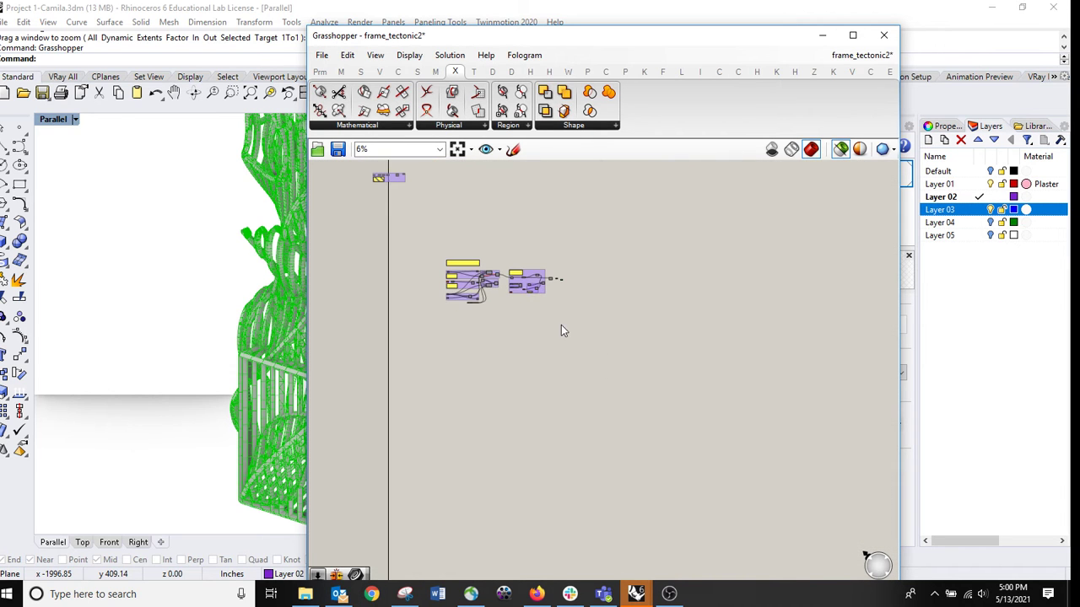
# - Look over the disabled groups and the active surface, mesh and tube groups of the definition
pyautogui.scroll(3, 428, 288)
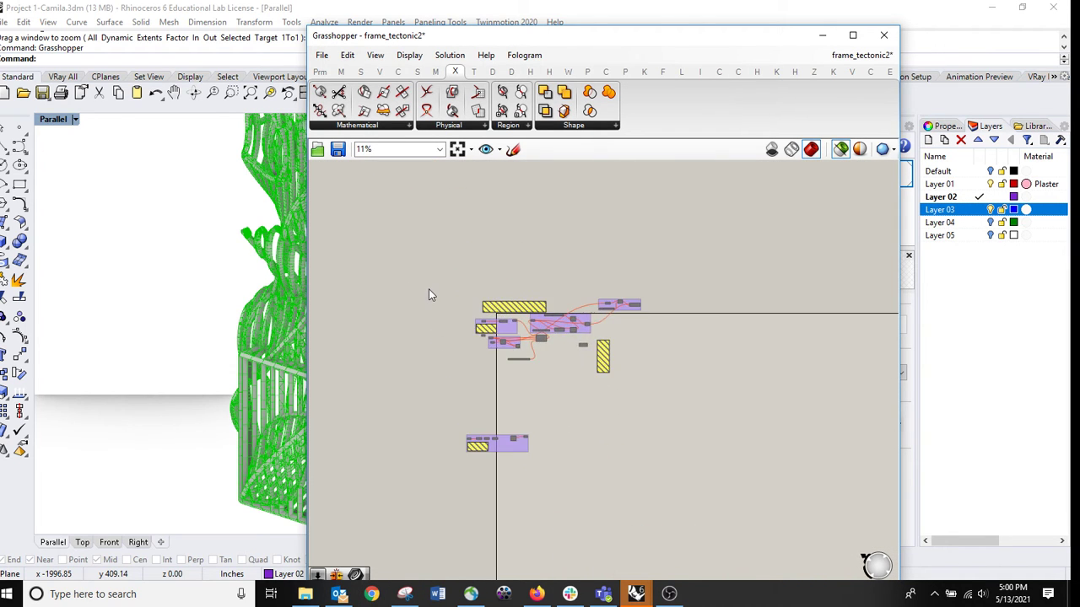
pyautogui.scroll(3, 600, 321)
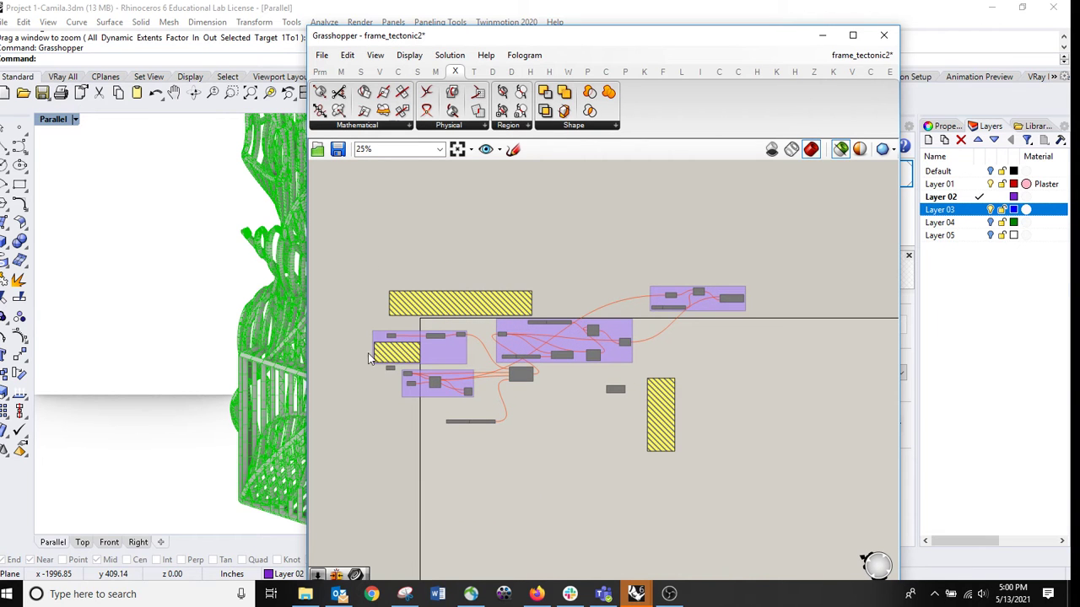
pyautogui.moveTo(584, 472)
pyautogui.mouseDown(button='right')
pyautogui.moveTo(569, 419)
pyautogui.moveTo(564, 441)
pyautogui.moveTo(533, 248)
pyautogui.moveTo(599, 401)
pyautogui.moveTo(570, 215)
pyautogui.mouseUp(button='right')
pyautogui.moveTo(588, 411); pyautogui.dragTo(668, 241, button='right')
pyautogui.moveTo(609, 315)
pyautogui.mouseDown(button='right')
pyautogui.moveTo(543, 277)
pyautogui.moveTo(387, 222)
pyautogui.mouseUp(button='right')
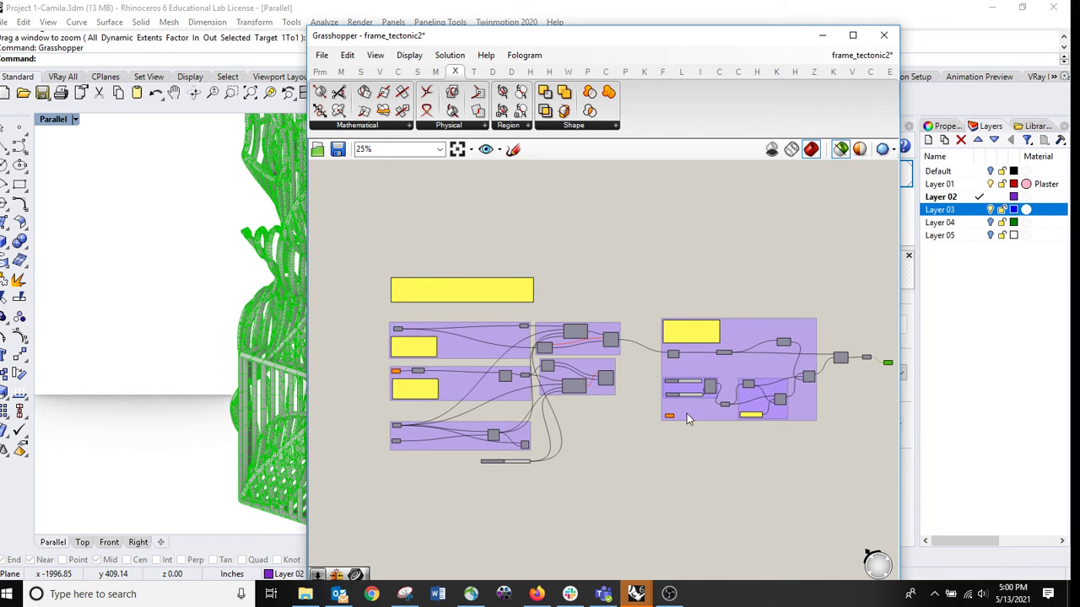
pyautogui.moveTo(760, 461); pyautogui.dragTo(796, 472, button='right')
pyautogui.moveTo(486, 381); pyautogui.dragTo(559, 371, button='right')
# - Compare the Brep and Mesh input parameters, and follow the mesh branch to the Mesh parameter feeding Mesh Edges and Contours
pyautogui.scroll(3, 496, 374)
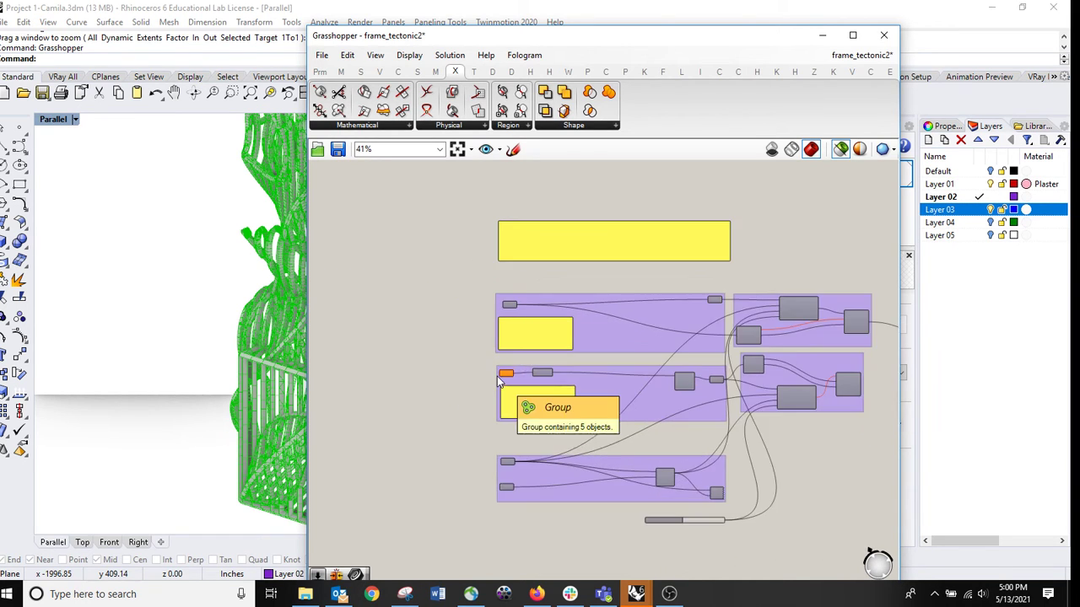
pyautogui.scroll(2, 502, 379)
pyautogui.scroll(2, 521, 261)
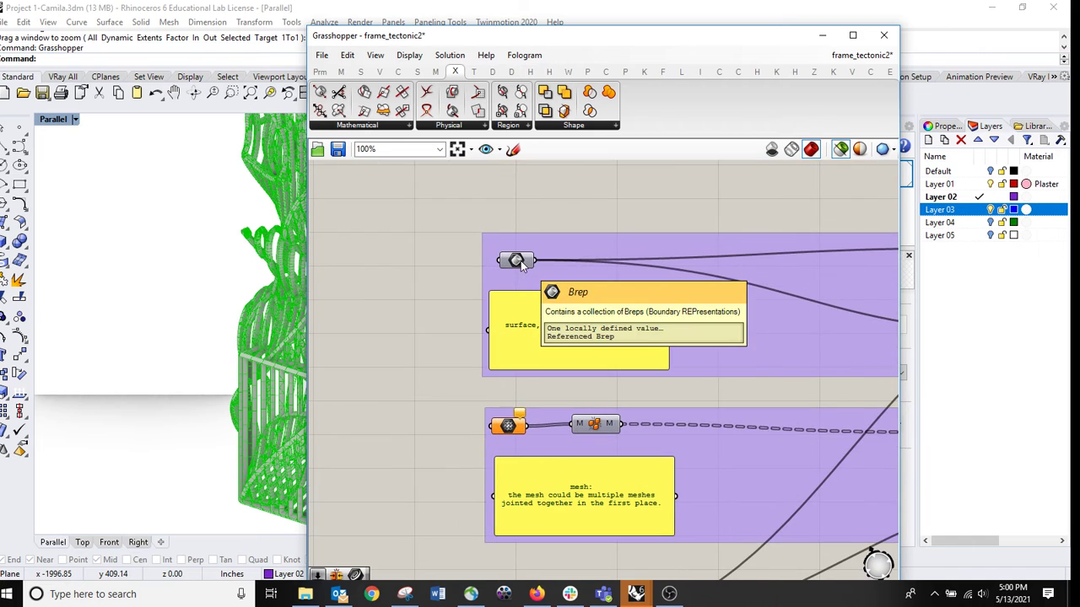
pyautogui.moveTo(507, 432)
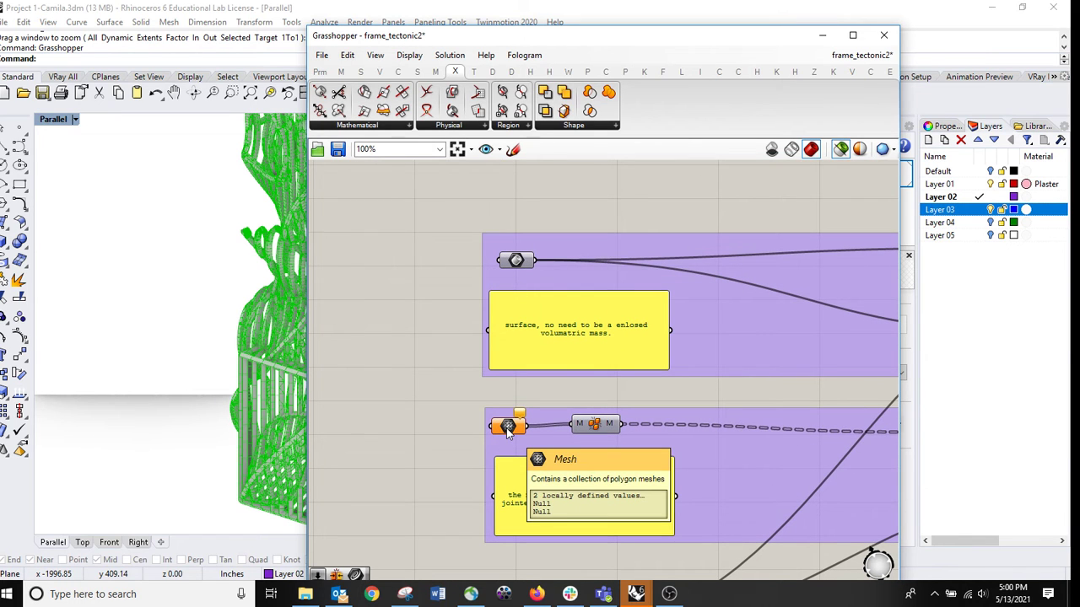
pyautogui.click(507, 427)
pyautogui.moveTo(697, 395); pyautogui.dragTo(455, 345, button='right')
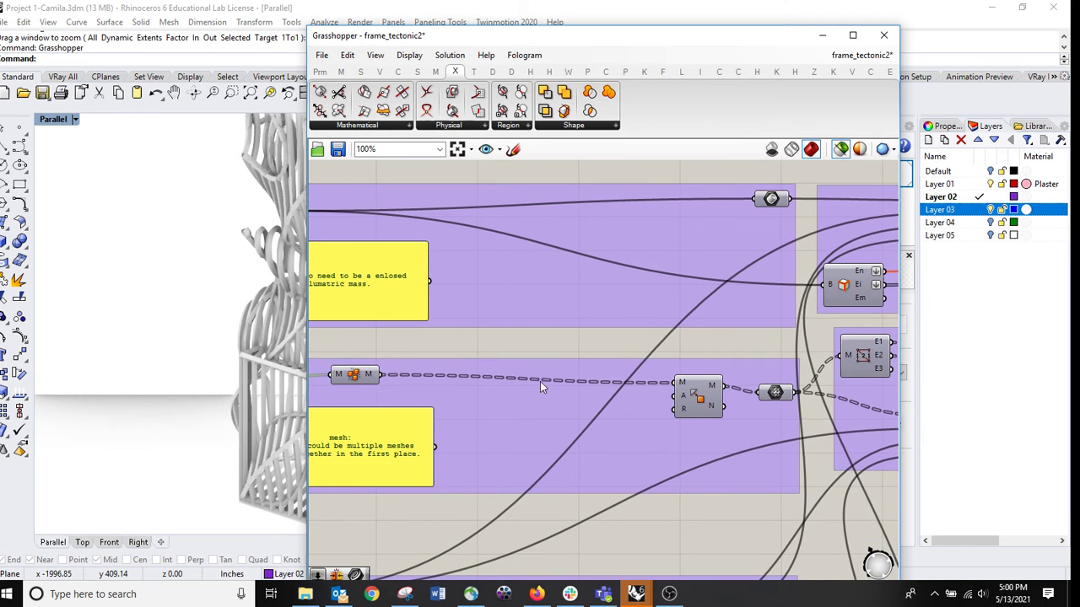
pyautogui.moveTo(580, 399); pyautogui.dragTo(394, 368, button='right')
pyautogui.moveTo(792, 401); pyautogui.dragTo(648, 396, button='right')
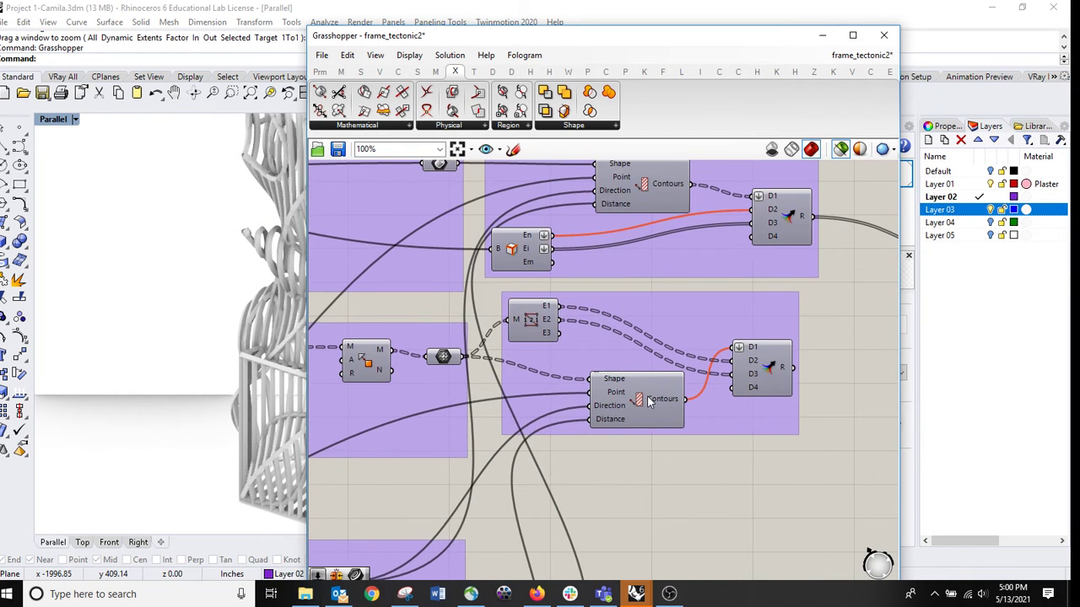
pyautogui.scroll(3, 430, 335)
pyautogui.click(453, 372)
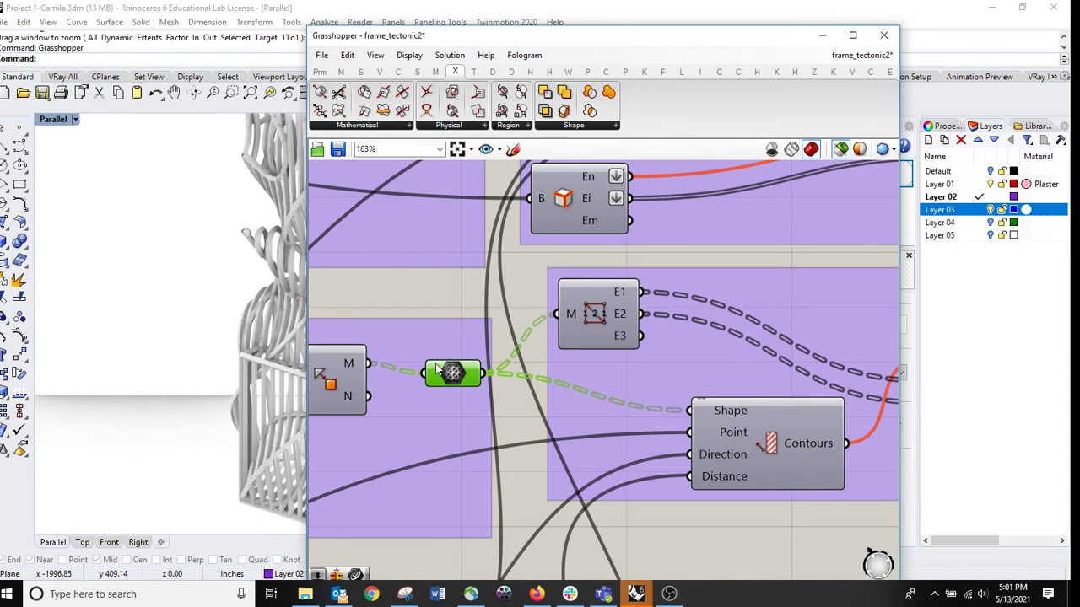
# - Switch the Parallel viewport to Shaded display and select the twisted polysurface tower beside the blue frame tower
pyautogui.moveTo(224, 356); pyautogui.dragTo(200, 351, button='right')
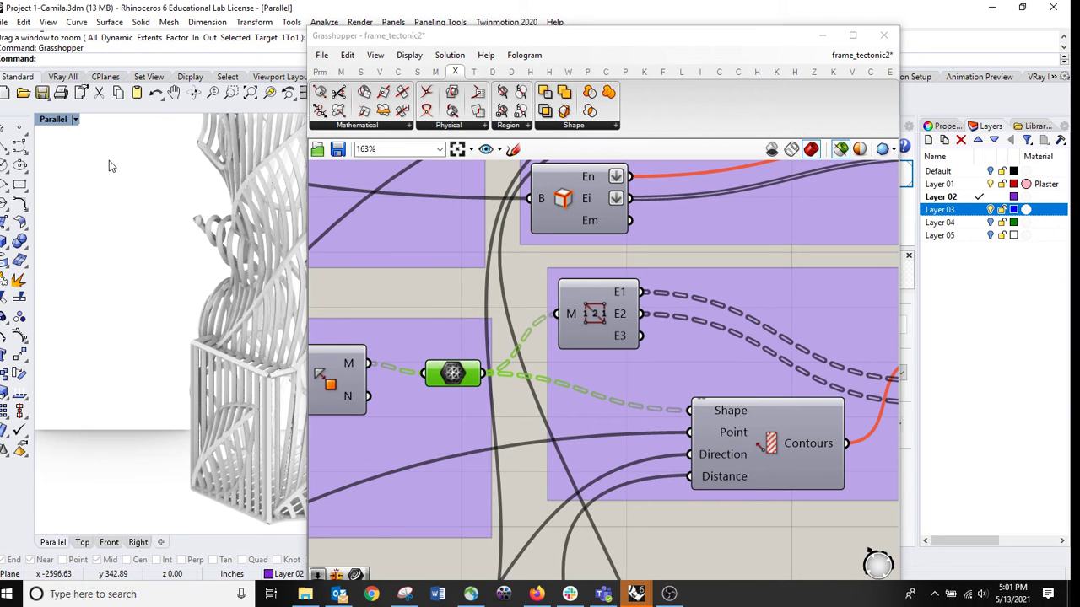
pyautogui.click(76, 120)
pyautogui.click(123, 167)
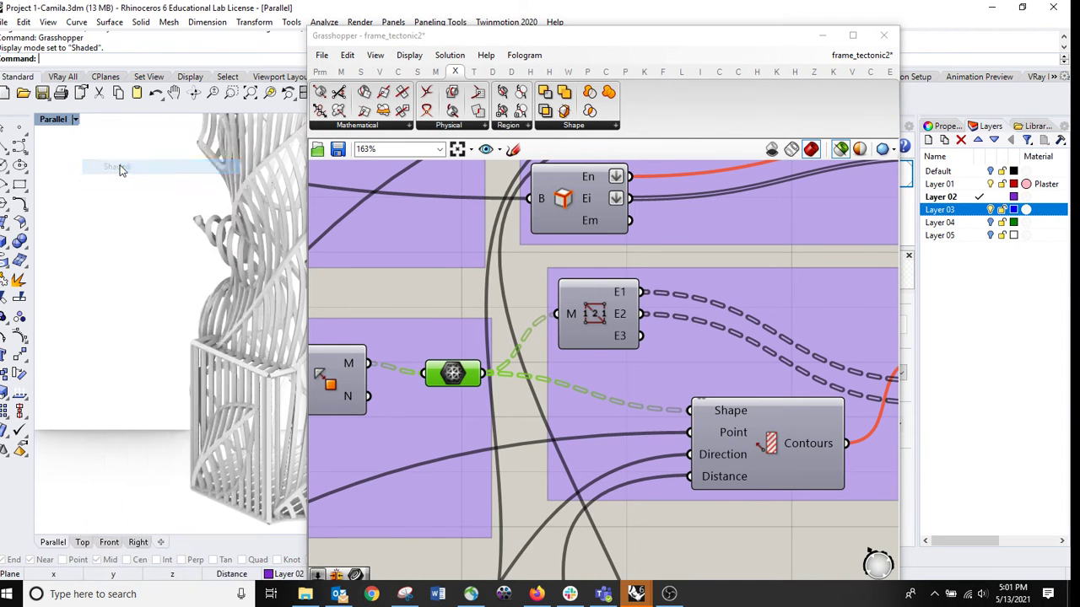
pyautogui.scroll(-8, 149, 281)
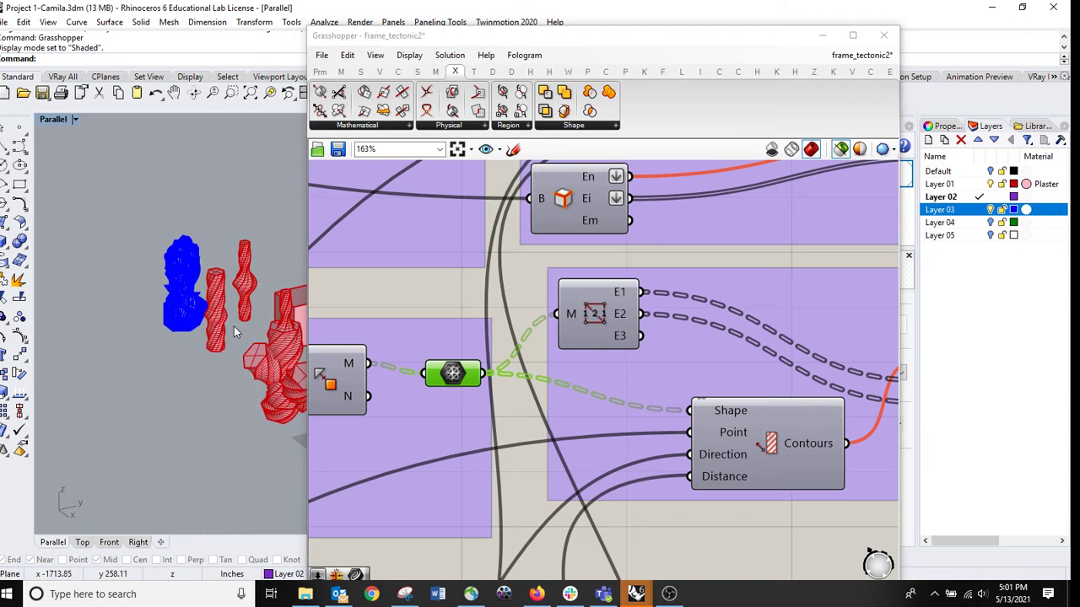
pyautogui.scroll(2, 237, 337)
pyautogui.click(235, 338)
pyautogui.scroll(4, 236, 338)
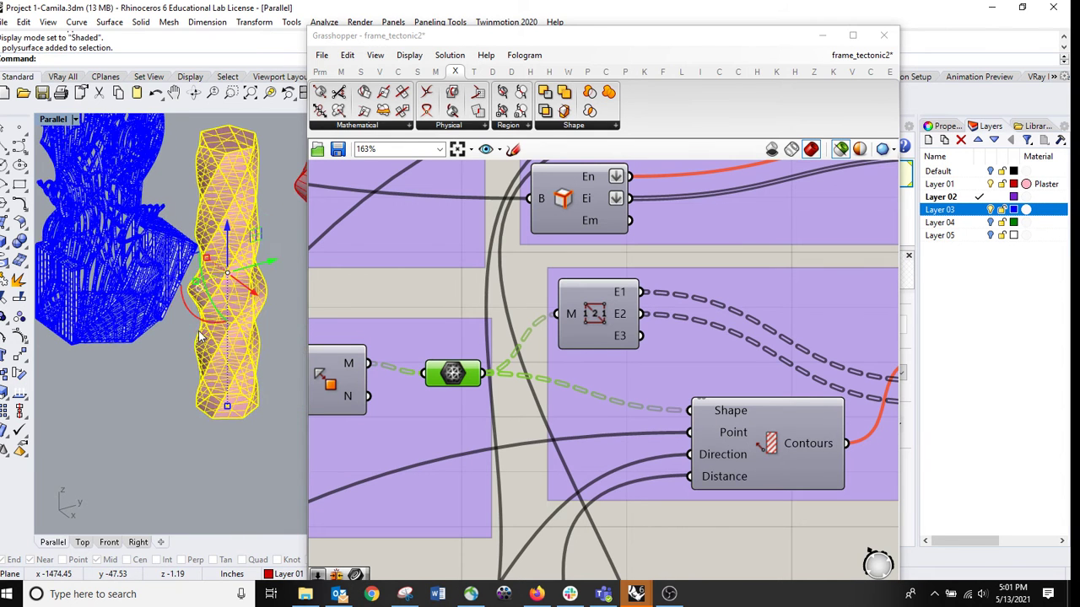
# - Move the Grasshopper window clear of the Rhino towers and look back along the definition's mesh branch
pyautogui.moveTo(439, 35); pyautogui.dragTo(611, 35)
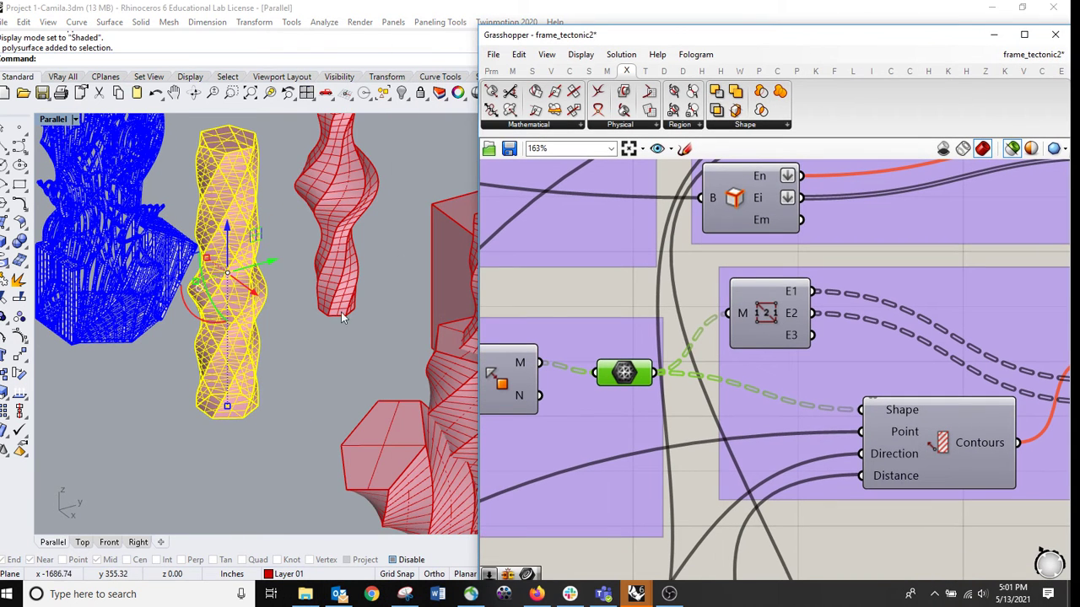
pyautogui.moveTo(578, 416); pyautogui.dragTo(792, 448, button='right')
pyautogui.moveTo(629, 366); pyautogui.dragTo(891, 394, button='right')
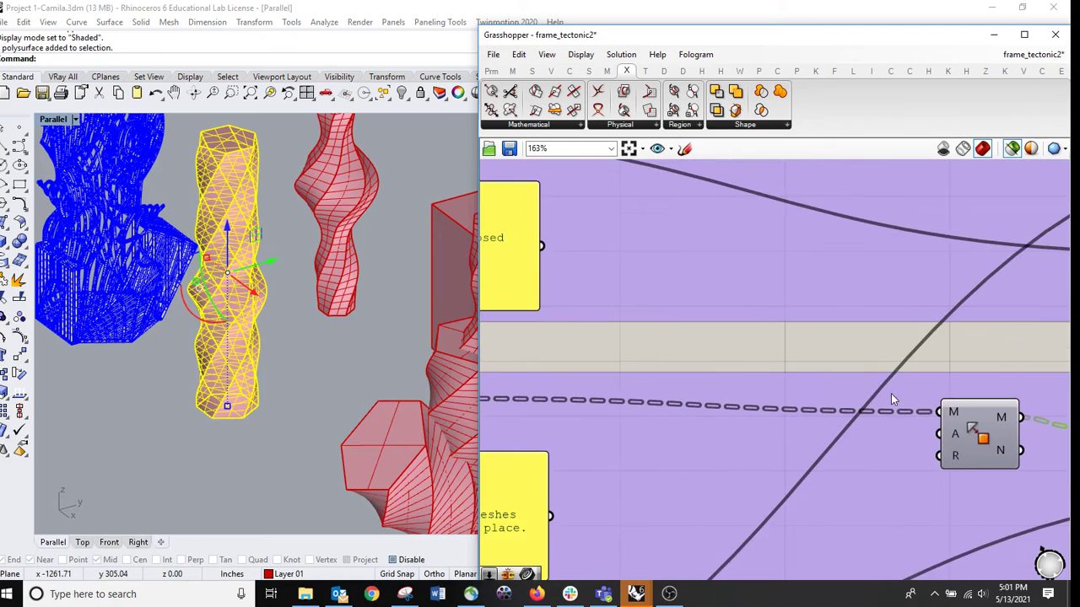
pyautogui.scroll(-4, 717, 392)
pyautogui.moveTo(634, 390); pyautogui.dragTo(788, 374, button='right')
pyautogui.scroll(-3, 788, 372)
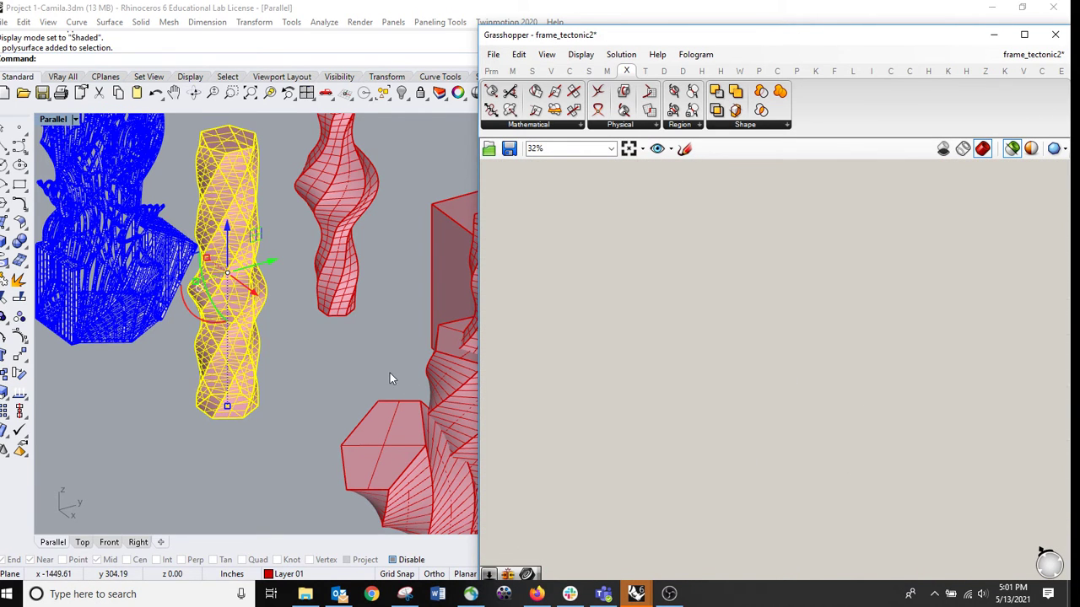
pyautogui.scroll(-2, 388, 373)
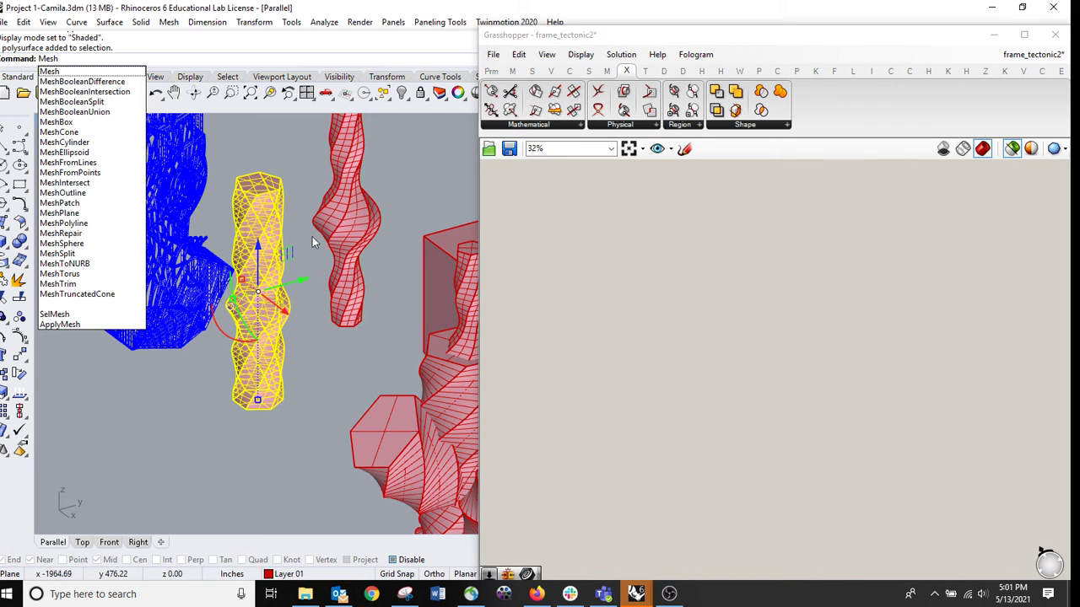
# - Convert the selected twisted polysurface tower to a mesh at the fewest-polygons setting, move the original polysurface aside and select the mesh
pyautogui.click(64, 71)
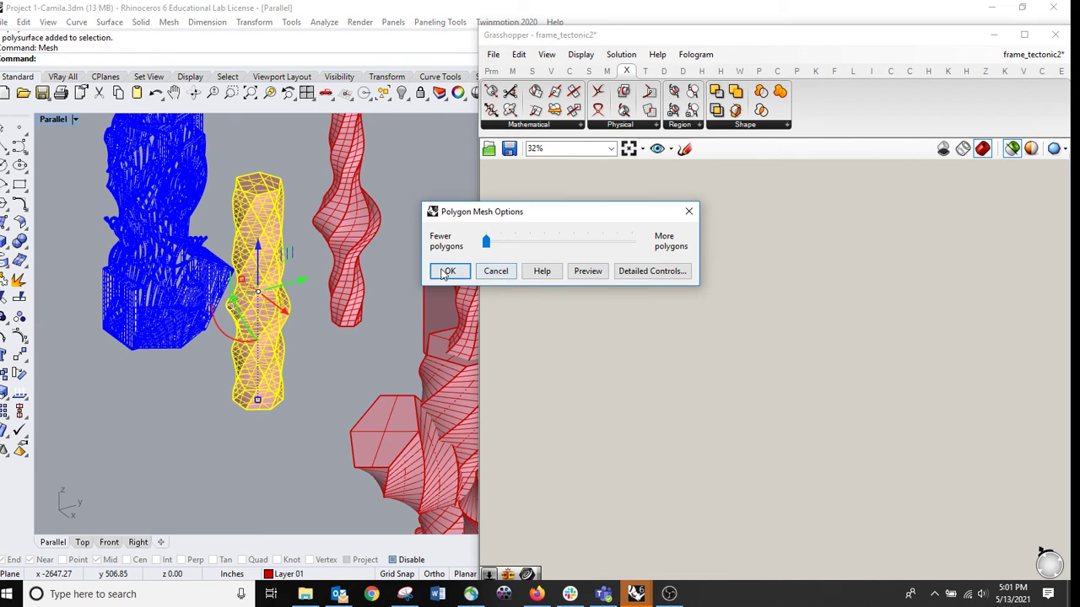
pyautogui.click(451, 273)
pyautogui.moveTo(297, 287); pyautogui.dragTo(183, 318)
pyautogui.click(269, 253)
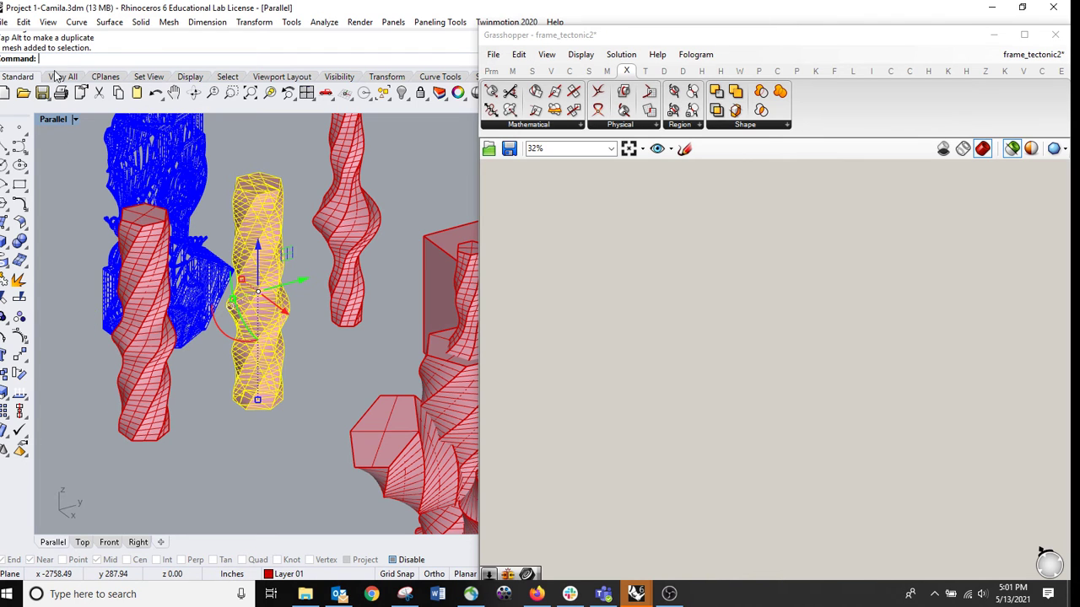
# - Set the new mesh tower as the single mesh referenced by the Mesh parameter at the start of the mesh branch
pyautogui.scroll(-5, 615, 308)
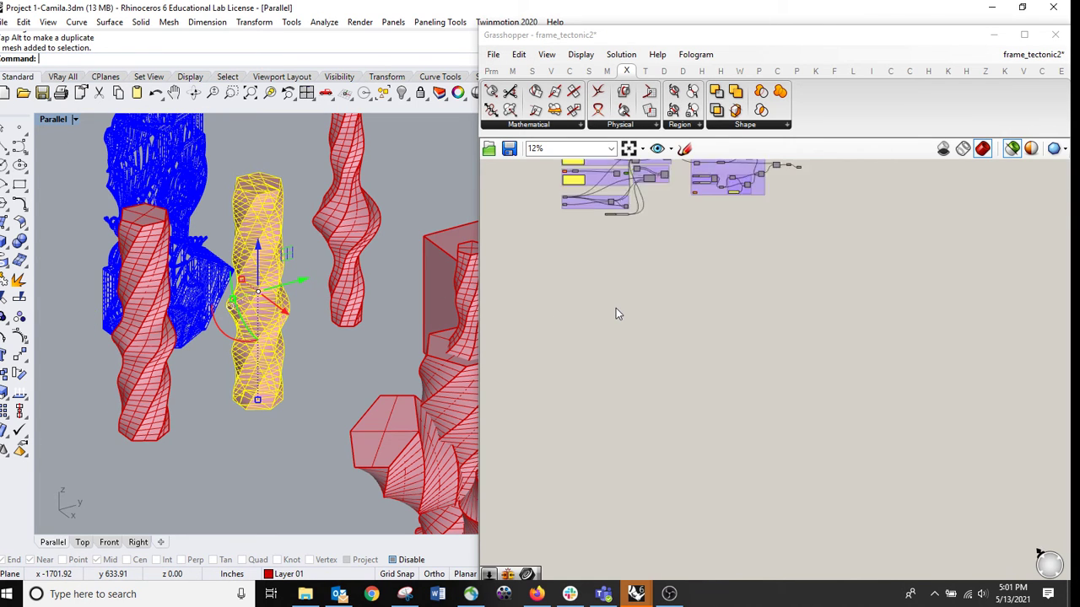
pyautogui.moveTo(610, 243); pyautogui.dragTo(646, 311, button='right')
pyautogui.scroll(7, 645, 310)
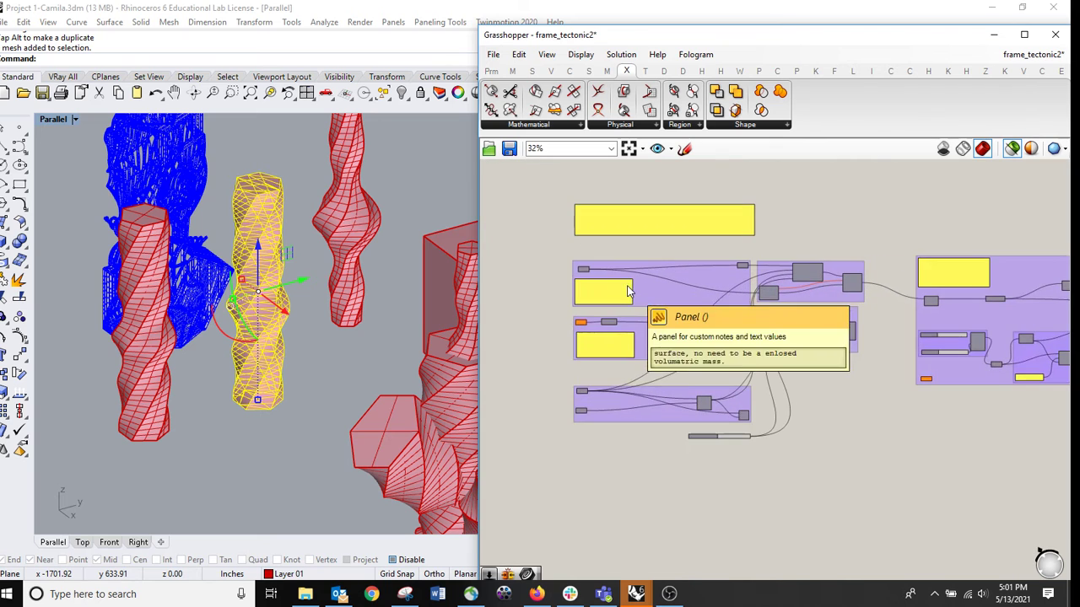
pyautogui.scroll(1, 785, 306)
pyautogui.moveTo(643, 323); pyautogui.dragTo(847, 338, button='right')
pyautogui.scroll(2, 693, 334)
pyautogui.rightClick(713, 340)
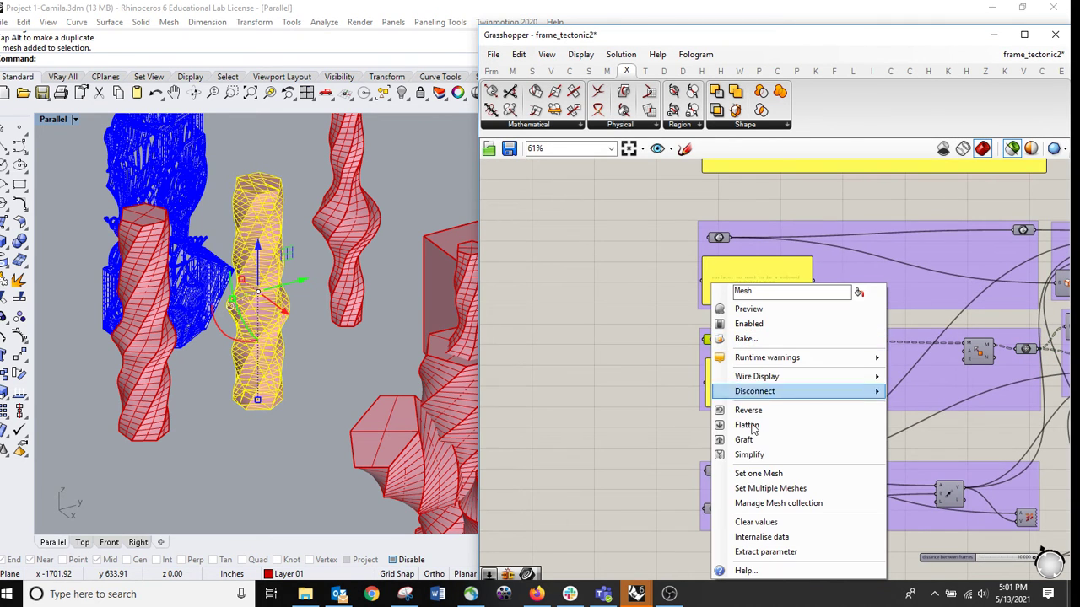
pyautogui.click(753, 479)
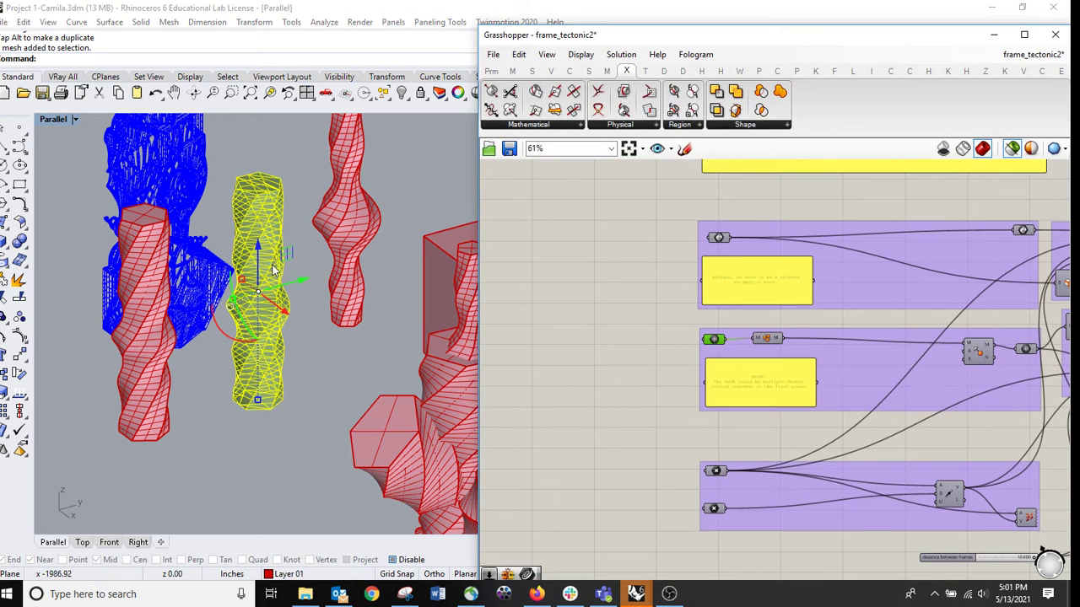
pyautogui.click(280, 306)
# - Examine the Mesh Edges, Merge and Contour components of the mesh branch and their curve previews on the tower
pyautogui.scroll(5, 832, 366)
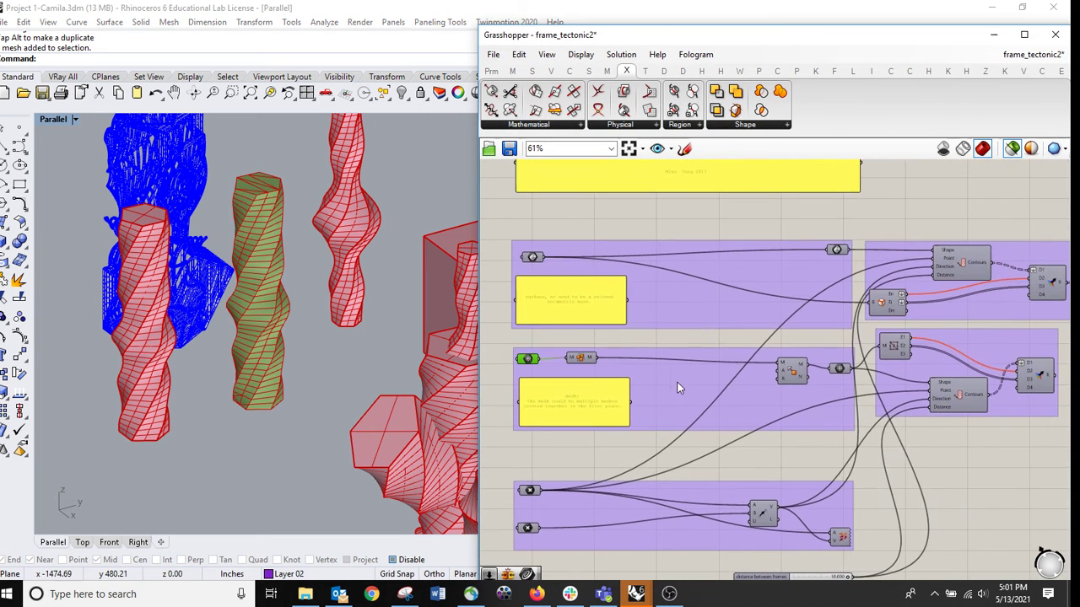
pyautogui.moveTo(999, 392)
pyautogui.mouseDown(button='right')
pyautogui.moveTo(791, 388)
pyautogui.moveTo(608, 403)
pyautogui.mouseUp(button='right')
pyautogui.click(799, 333)
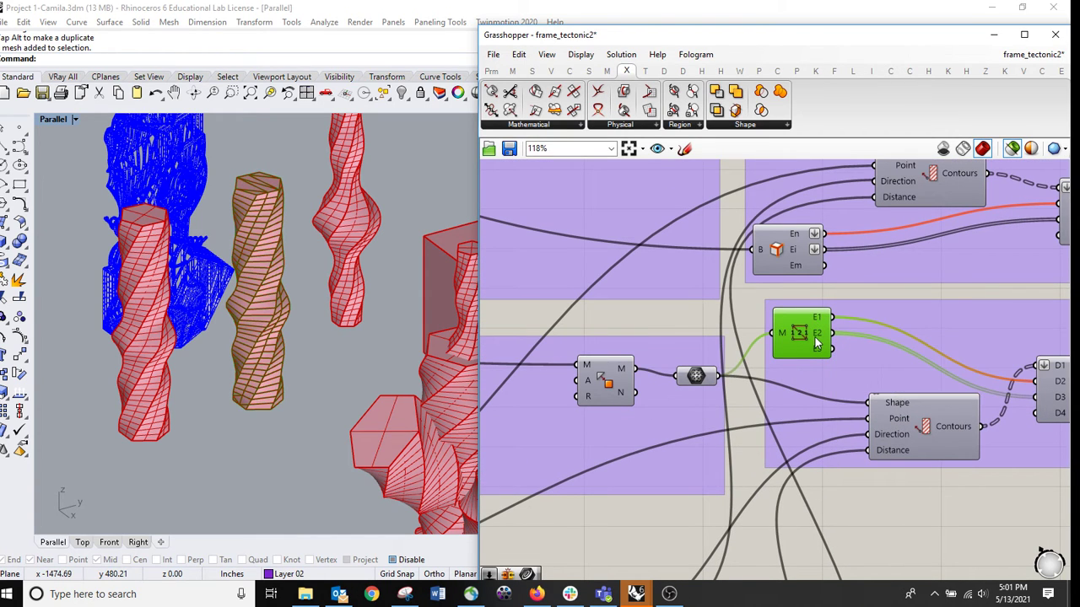
pyautogui.moveTo(814, 337)
pyautogui.moveTo(336, 287); pyautogui.dragTo(282, 241, button='right')
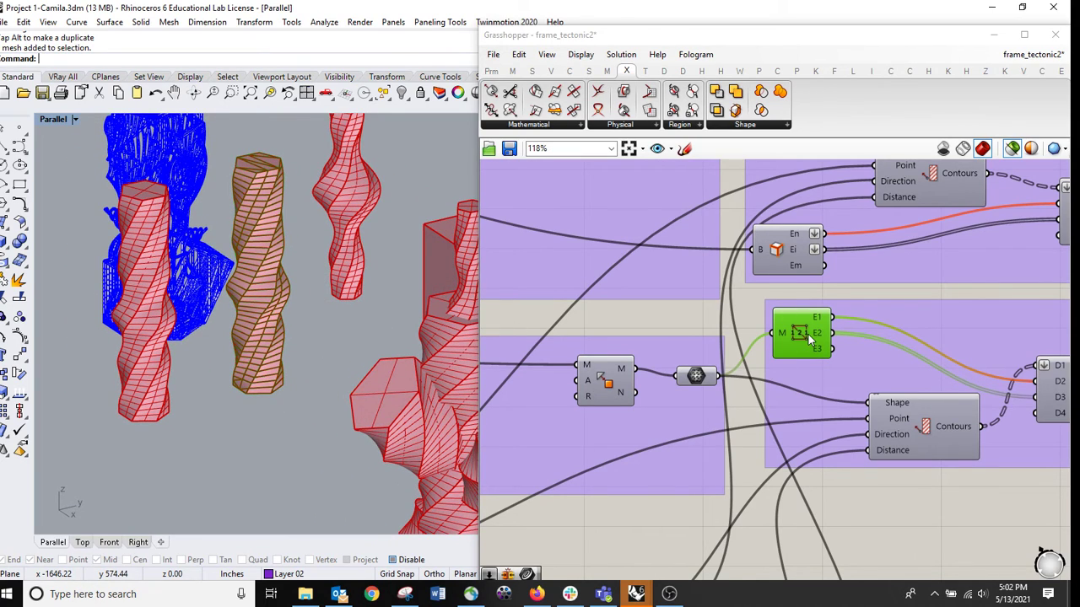
pyautogui.moveTo(945, 365); pyautogui.dragTo(746, 347, button='right')
pyautogui.click(874, 373)
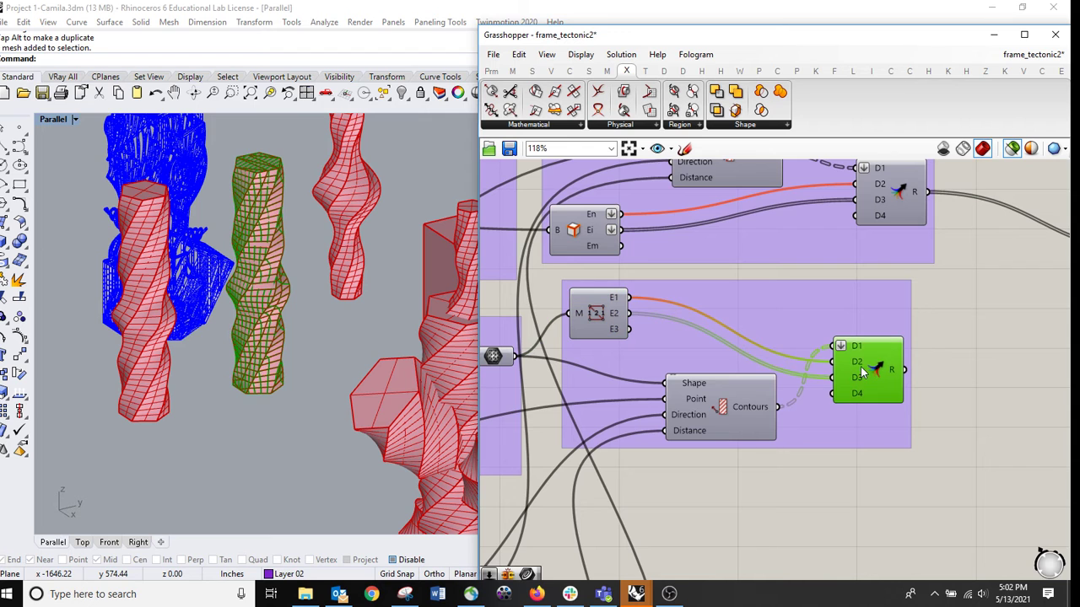
pyautogui.click(732, 407)
pyautogui.scroll(5, 279, 270)
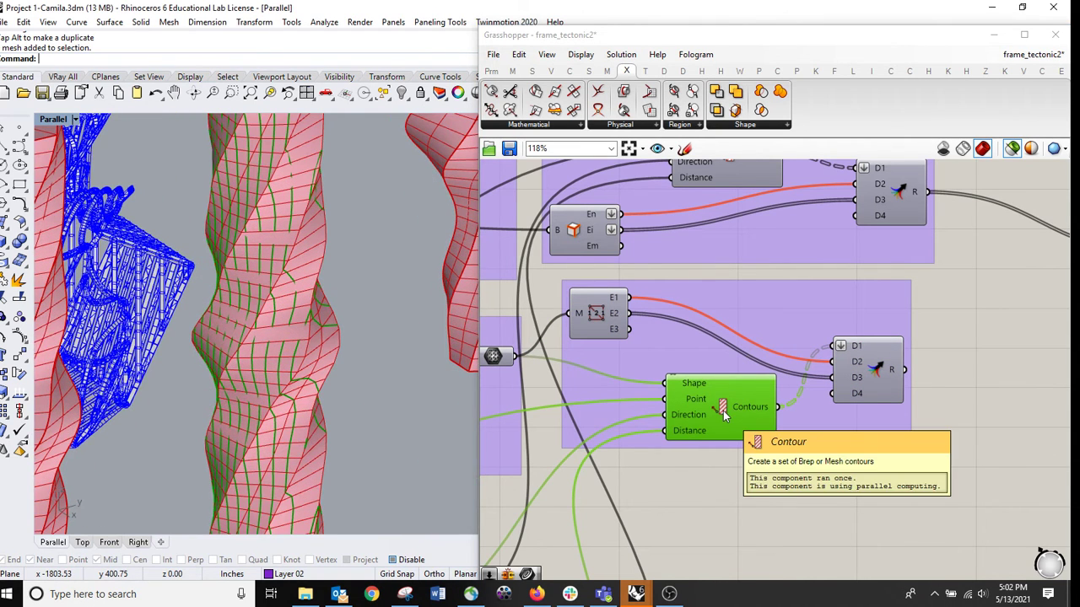
pyautogui.moveTo(758, 408)
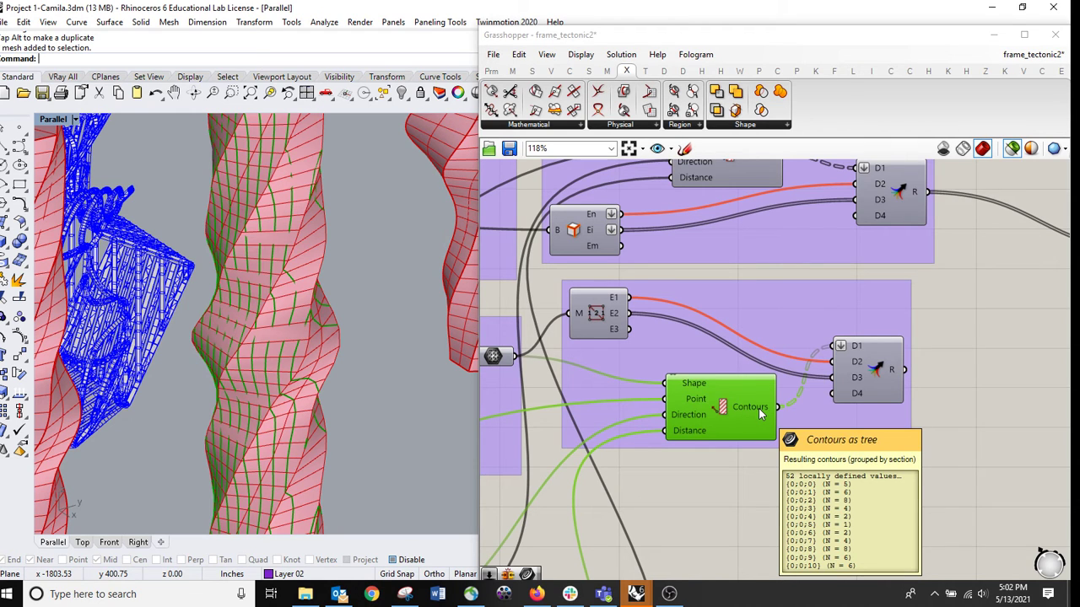
pyautogui.moveTo(894, 372)
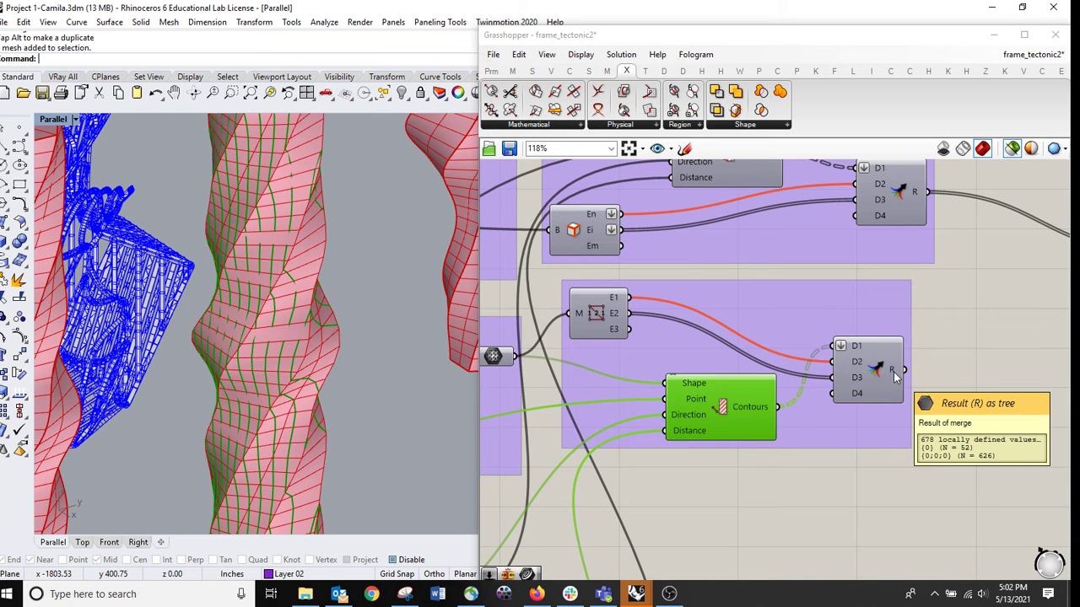
# - Flatten the R output of the mesh branch's Merge and connect it to the C input of the Explode component alongside the existing wire
pyautogui.moveTo(894, 372); pyautogui.dragTo(612, 402, button='right')
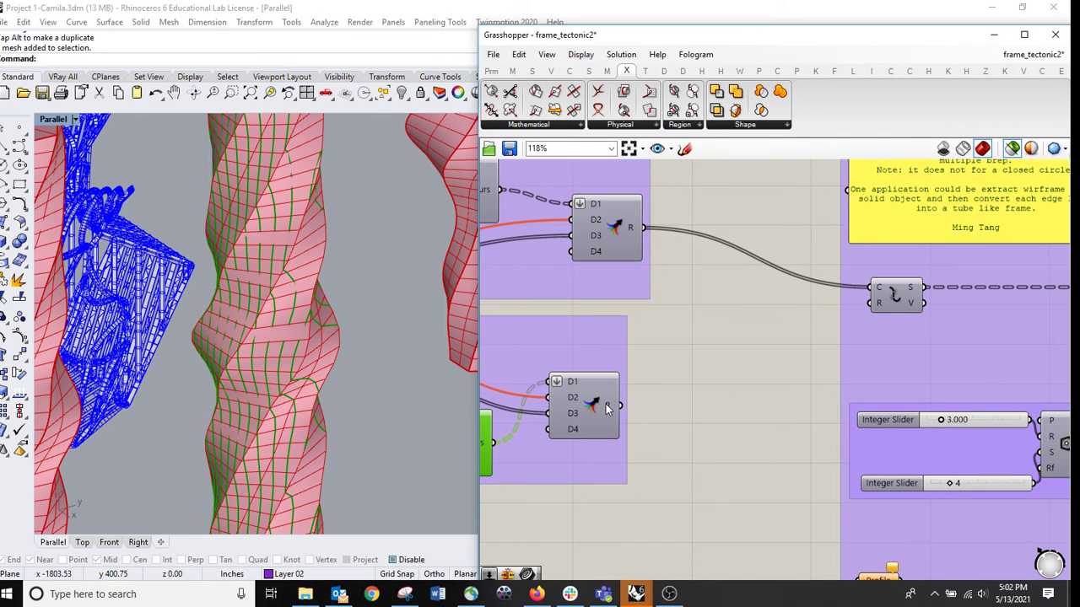
pyautogui.rightClick(605, 404)
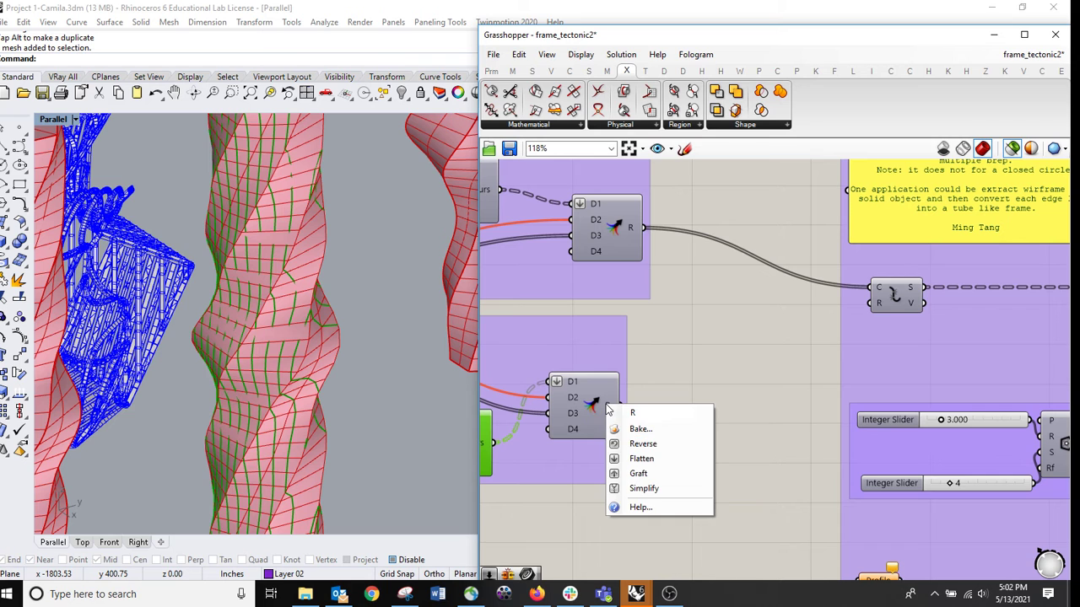
pyautogui.click(661, 459)
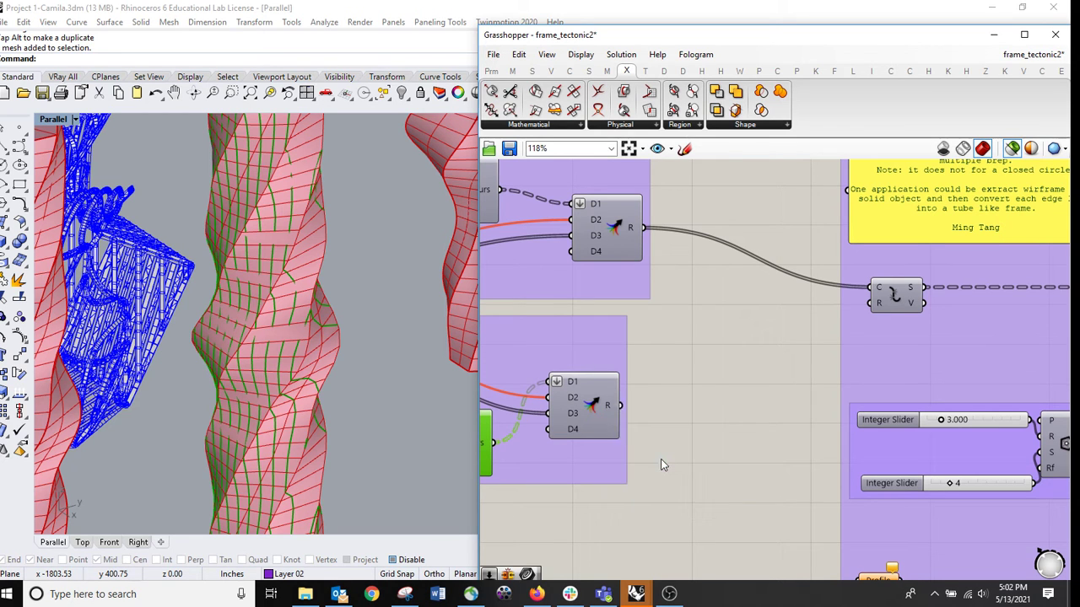
pyautogui.moveTo(609, 420); pyautogui.dragTo(573, 434, button='right')
pyautogui.moveTo(604, 425); pyautogui.dragTo(827, 305)
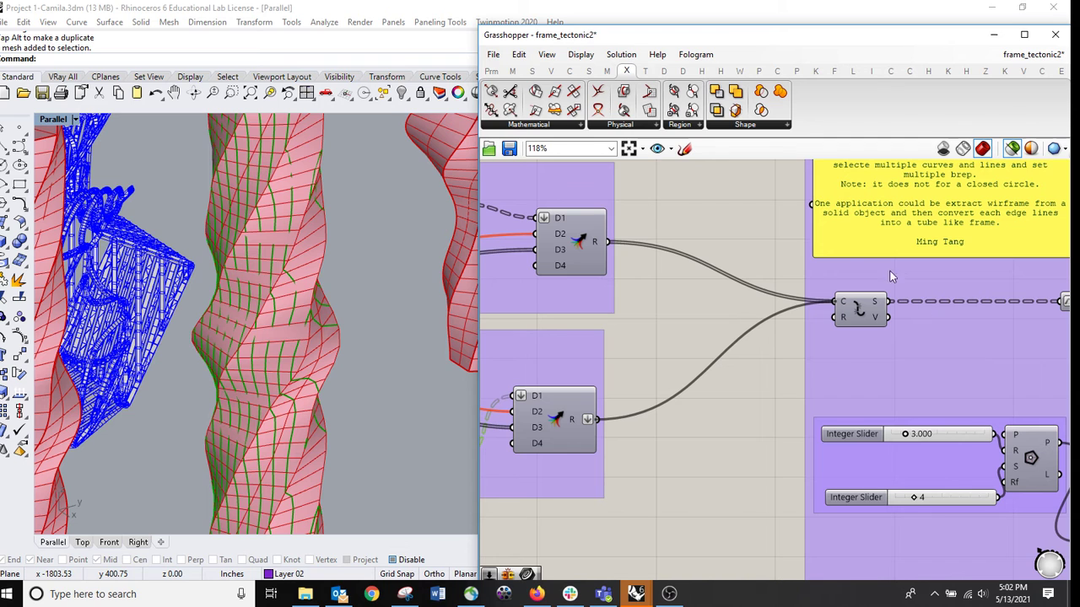
# - Check the merged curves and bake the final Mesh parameter after the sweep onto Layer 01
pyautogui.click(561, 410)
pyautogui.scroll(-3, 694, 354)
pyautogui.moveTo(911, 377); pyautogui.dragTo(629, 374, button='right')
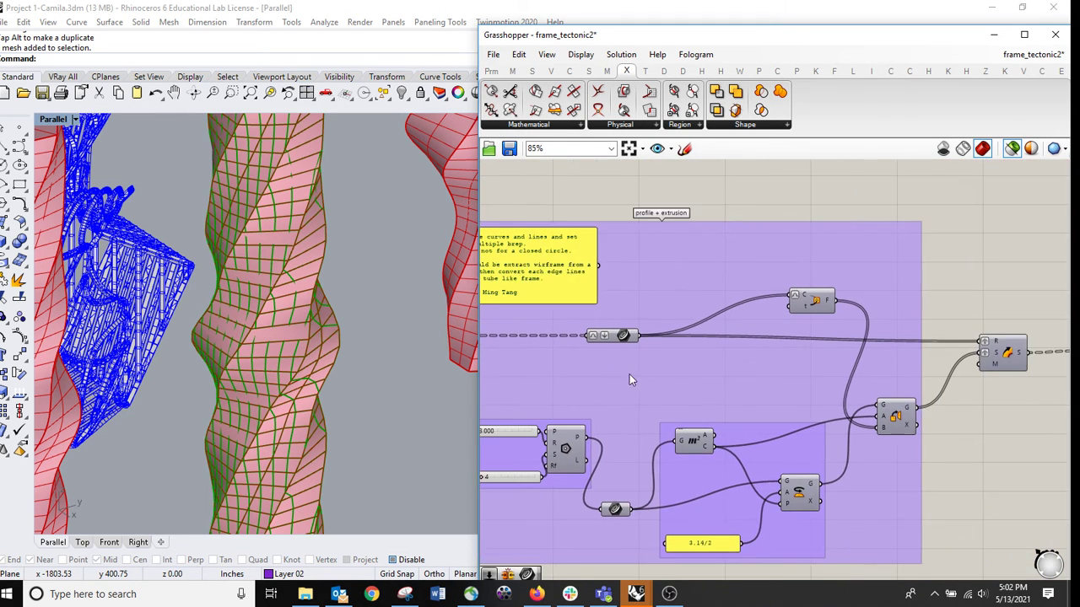
pyautogui.moveTo(853, 392); pyautogui.dragTo(656, 388, button='right')
pyautogui.moveTo(969, 388); pyautogui.dragTo(818, 371, button='right')
pyautogui.click(811, 350)
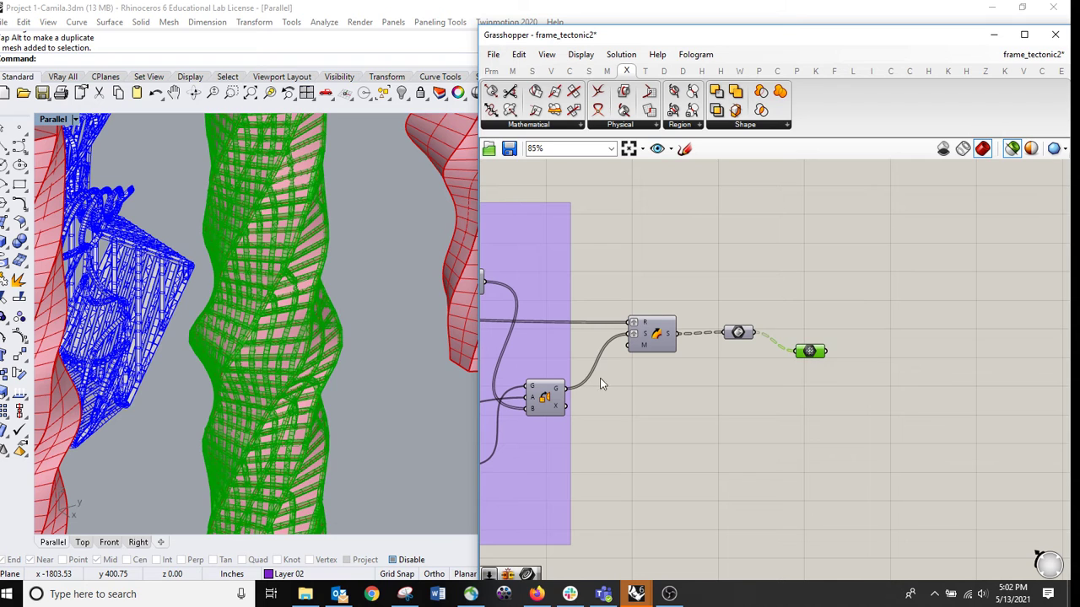
pyautogui.rightClick(810, 354)
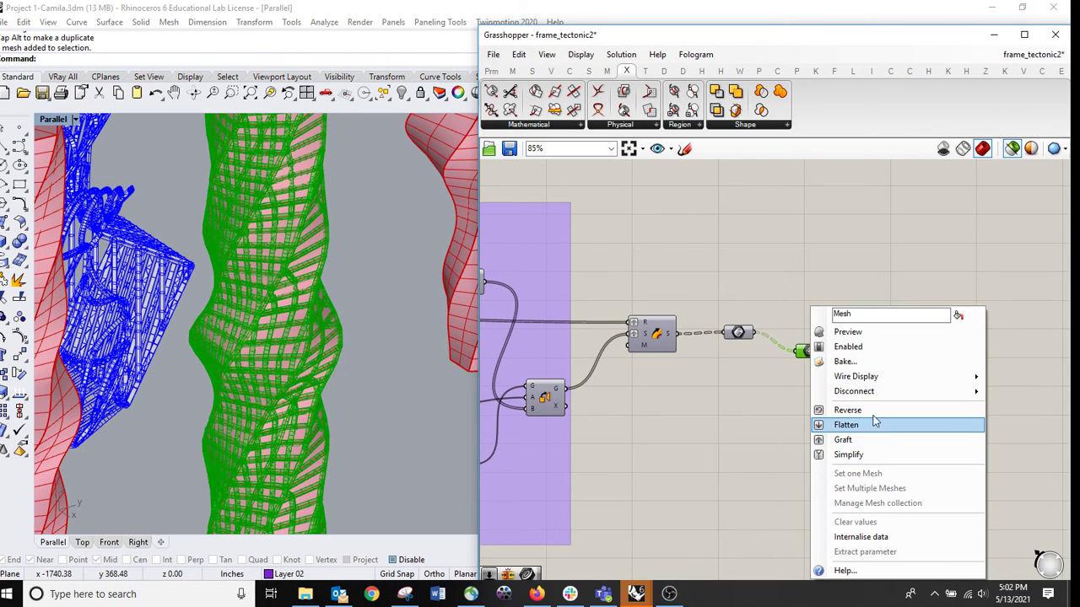
pyautogui.click(872, 362)
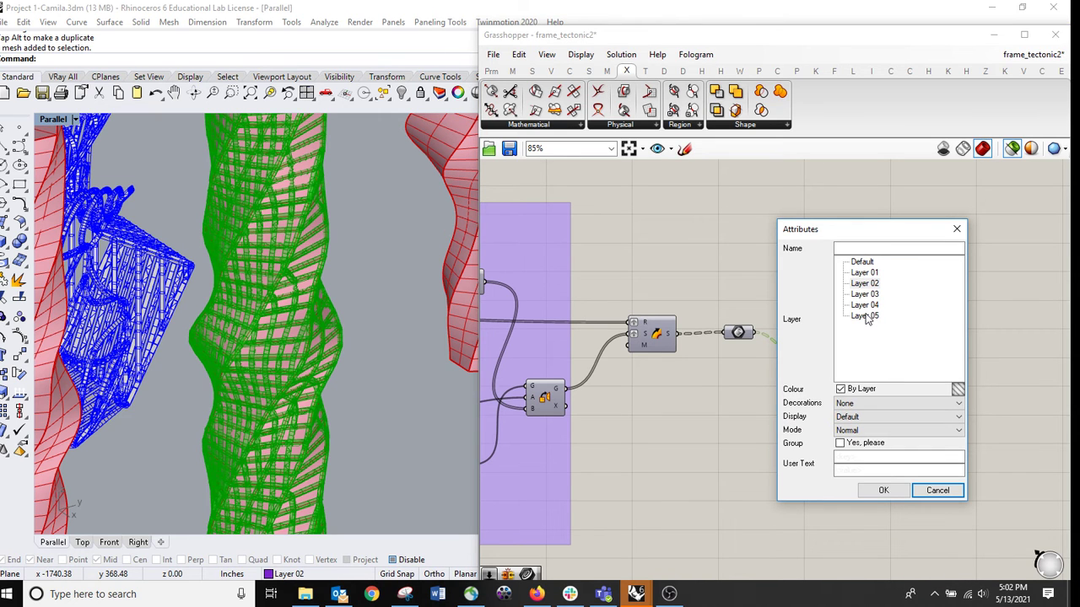
pyautogui.click(865, 272)
pyautogui.click(882, 490)
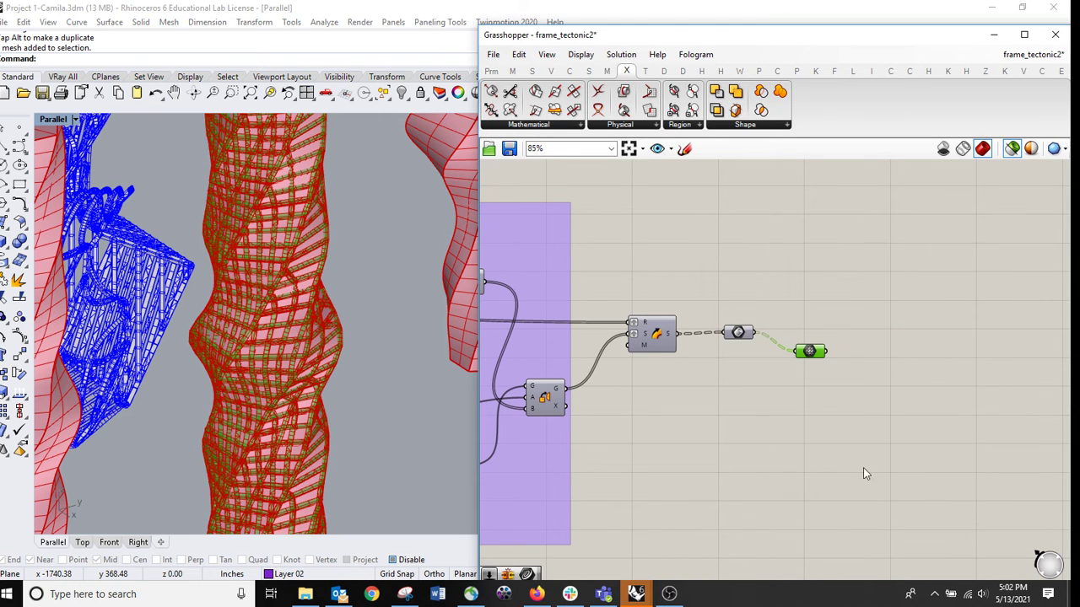
# - Close the Grasshopper editor and hide the solid mesh tower inside the baked frame
pyautogui.moveTo(939, 33); pyautogui.dragTo(770, 63)
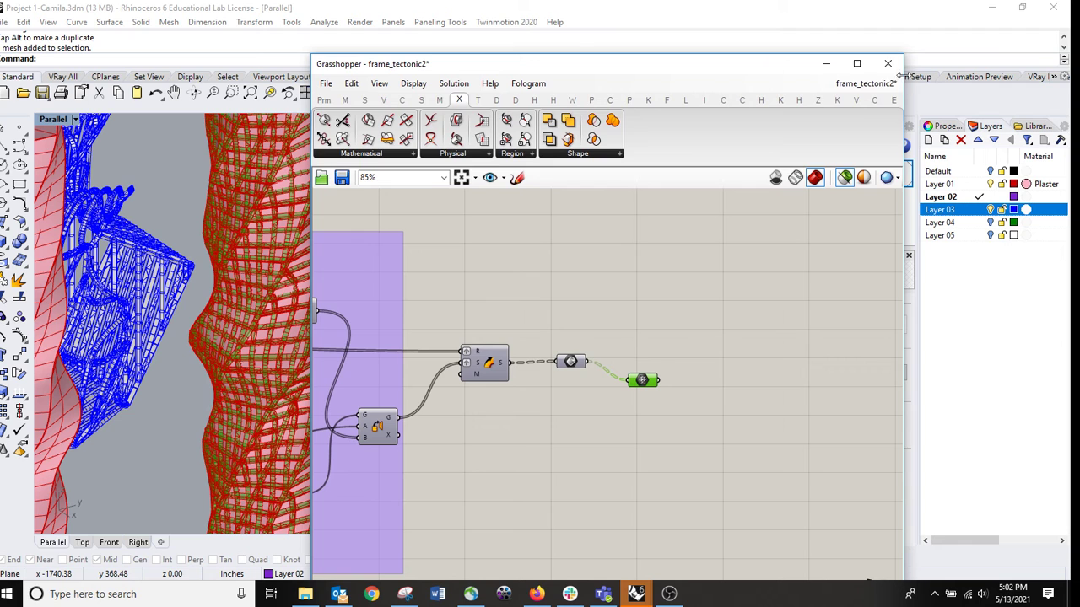
pyautogui.click(888, 65)
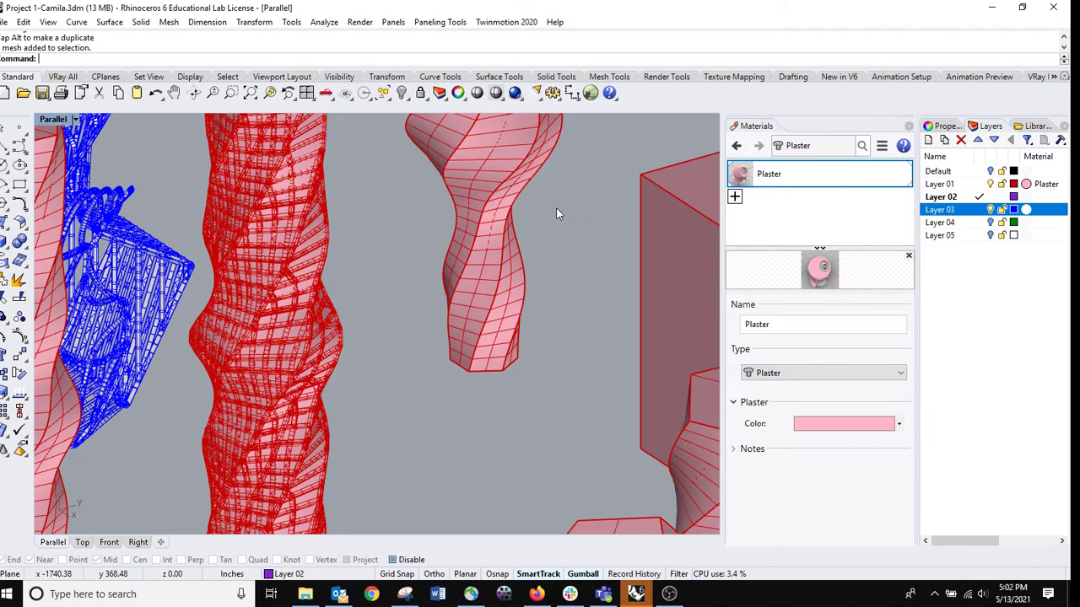
pyautogui.click(302, 169)
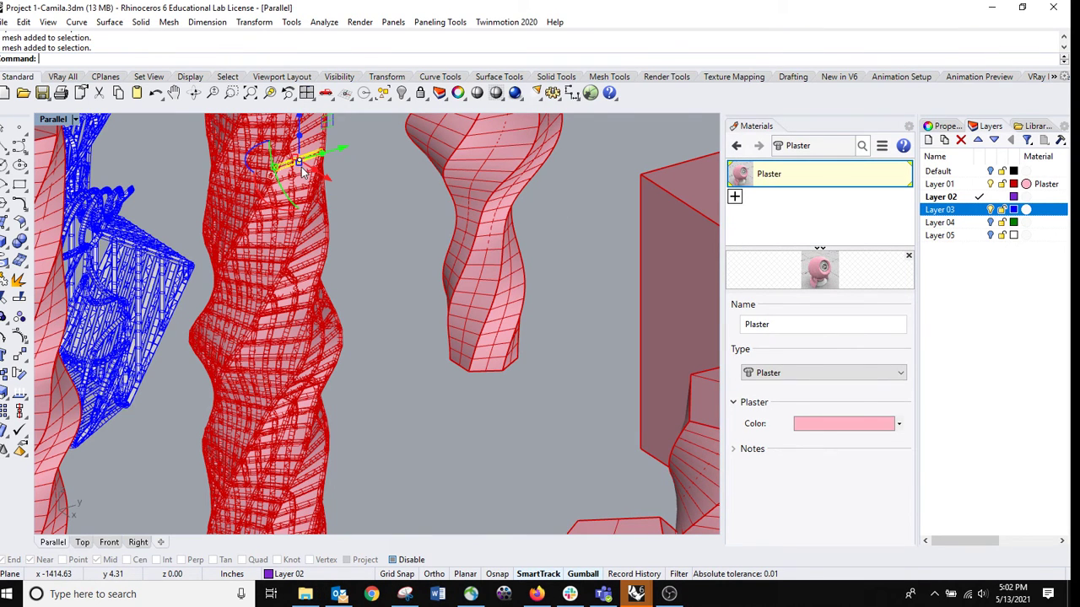
pyautogui.click(306, 256)
pyautogui.scroll(2, 306, 257)
pyautogui.scroll(2, 308, 260)
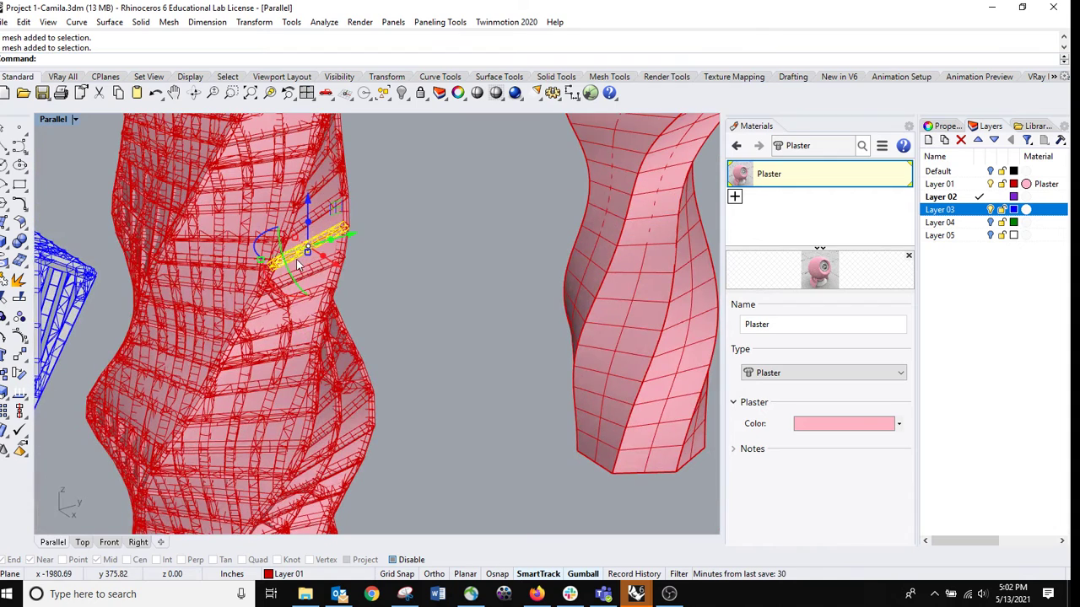
pyautogui.click(303, 264)
pyautogui.write('hide')
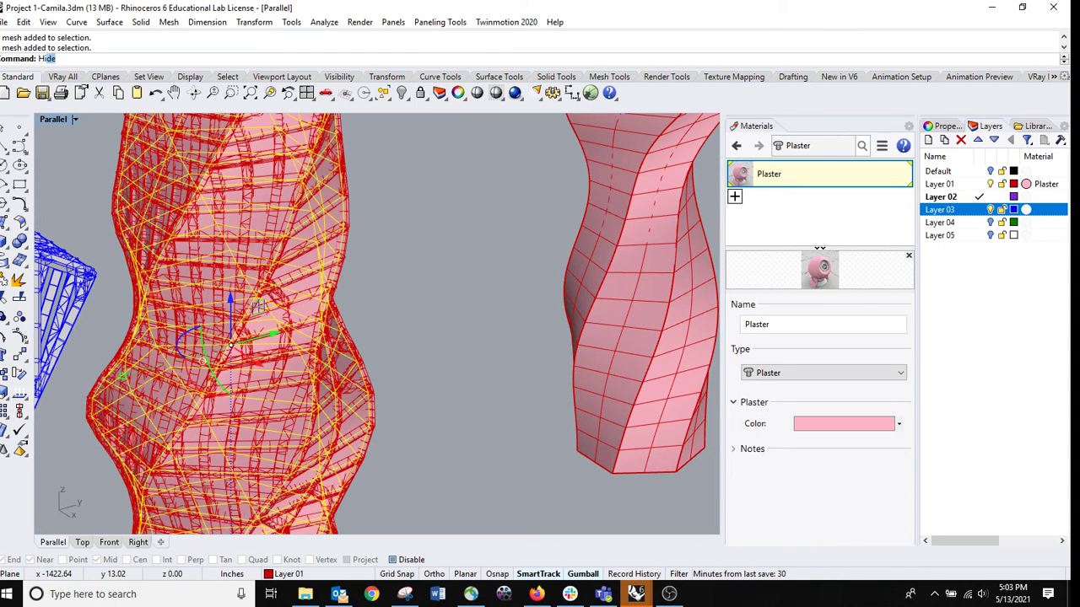
pyautogui.press('Return')
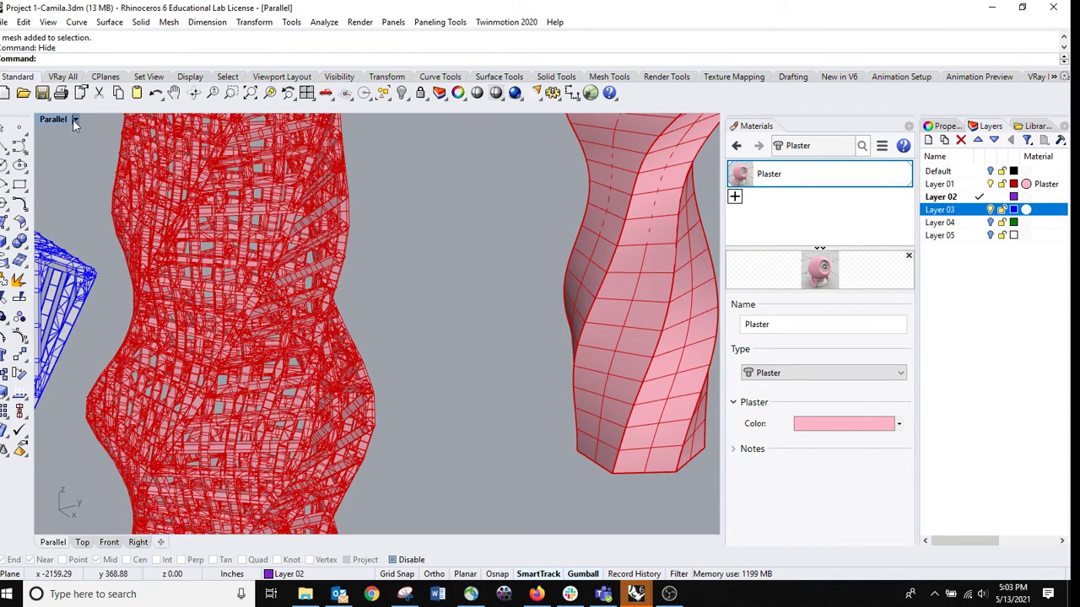
# - Switch the Parallel viewport to Rendered display and examine the baked frame tower up close
pyautogui.click(74, 119)
pyautogui.click(144, 178)
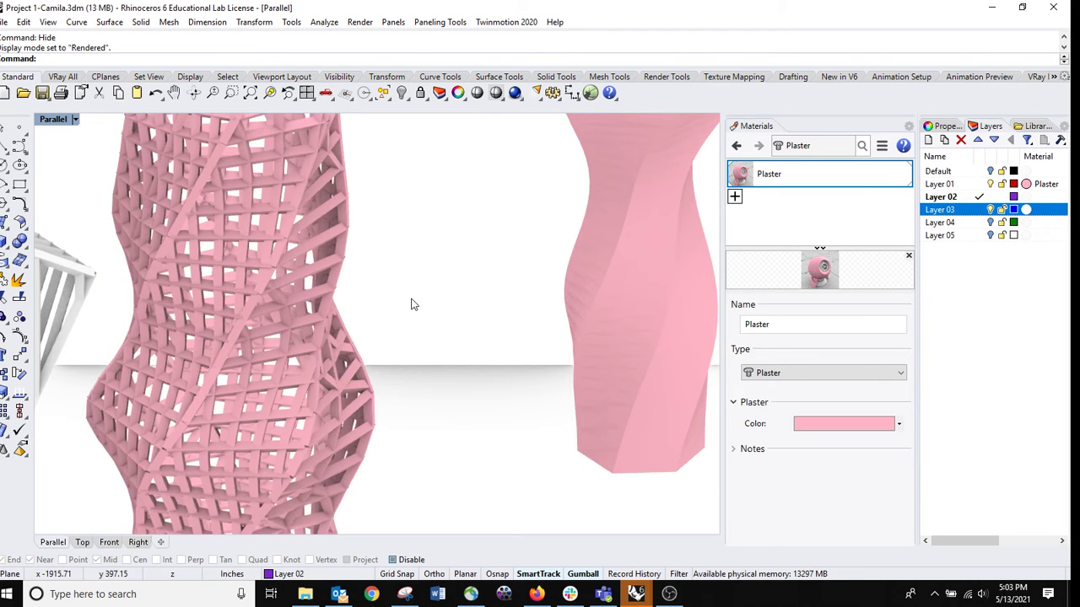
pyautogui.moveTo(413, 304); pyautogui.dragTo(294, 333, button='right')
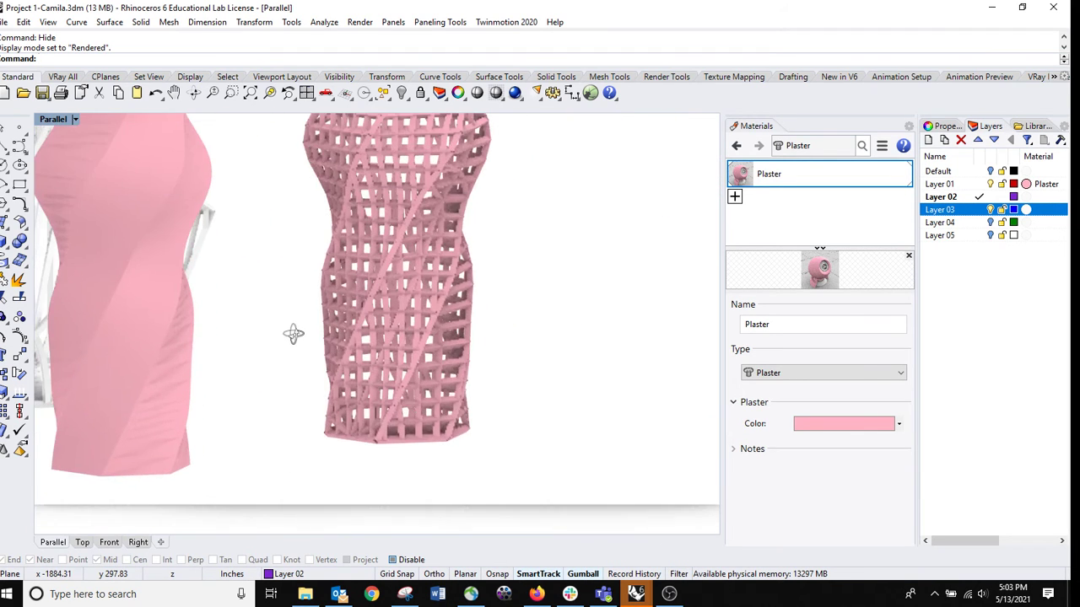
pyautogui.scroll(12, 385, 329)
pyautogui.scroll(-3, 447, 321)
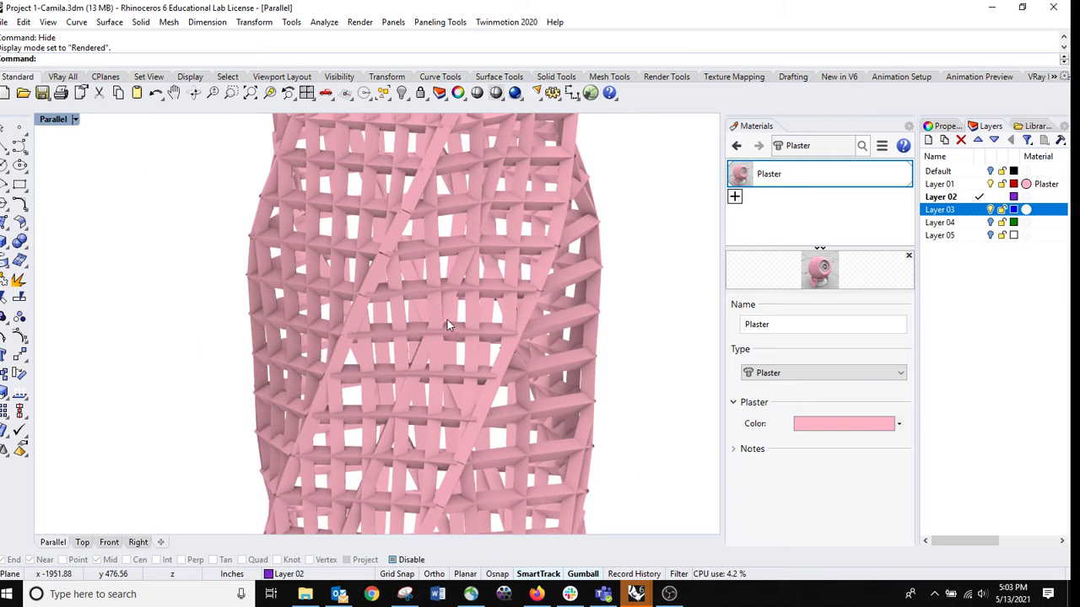
# - Select the baked frame tower and compare it with the neighbouring solid tower in the rendered Parallel view
pyautogui.click(540, 272)
pyautogui.keyDown('shift'); pyautogui.moveTo(582, 142); pyautogui.dragTo(571, 289, button='right'); pyautogui.keyUp('shift')
pyautogui.scroll(-6, 366, 205)
pyautogui.scroll(-6, 413, 239)
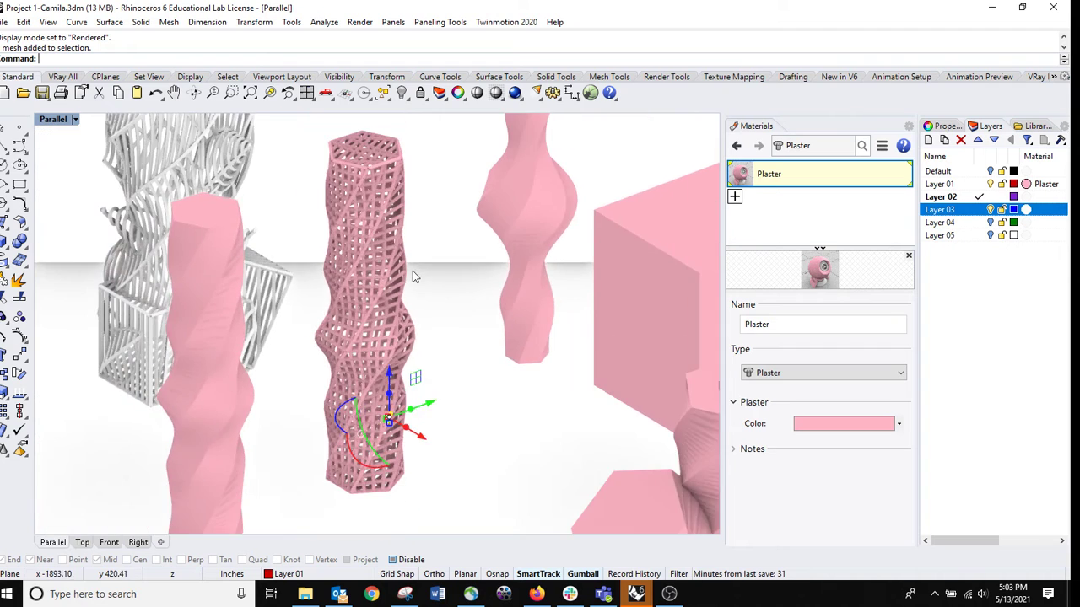
pyautogui.moveTo(395, 241)
pyautogui.mouseDown(button='right')
pyautogui.moveTo(393, 258)
pyautogui.moveTo(399, 235)
pyautogui.mouseUp(button='right')
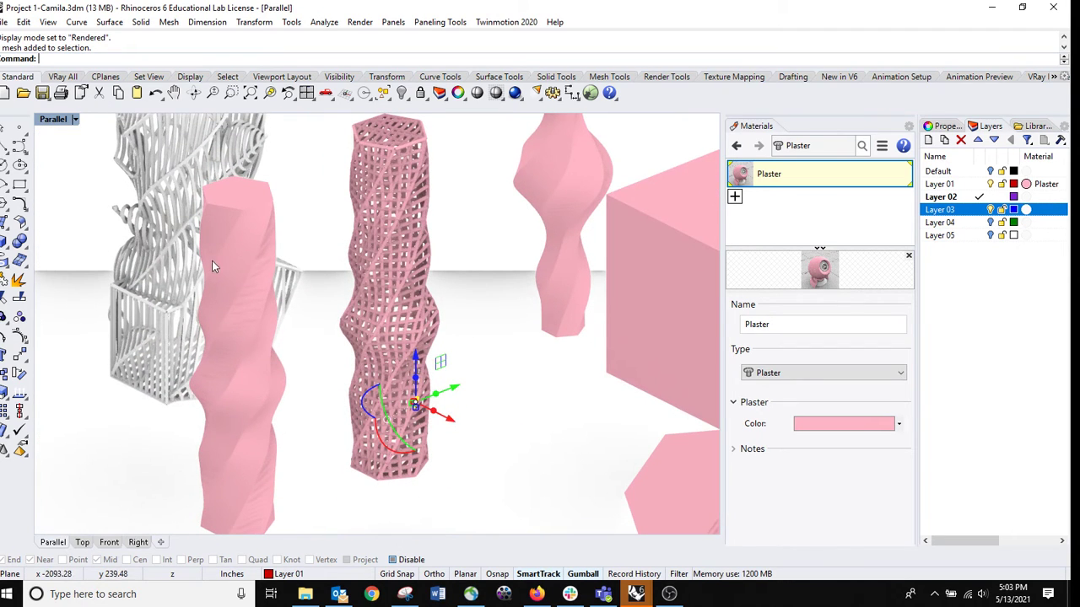
pyautogui.scroll(5, 287, 304)
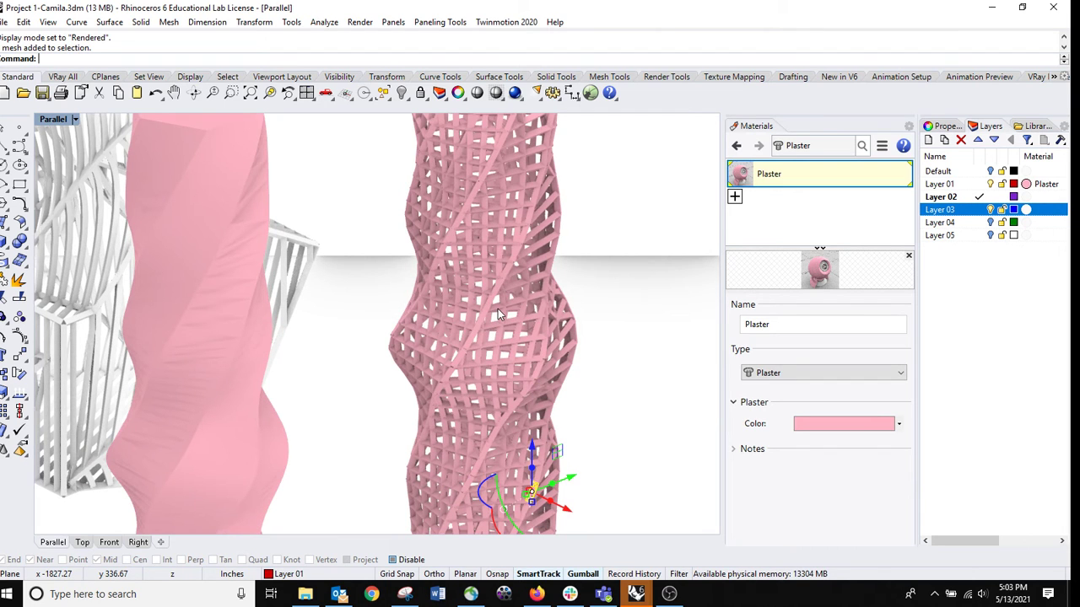
# - Reopen the Grasshopper editor and select the mesh branch's Merge component up close to show its D1 to D4 inputs
pyautogui.write('Grasshopper')
pyautogui.press('Return')
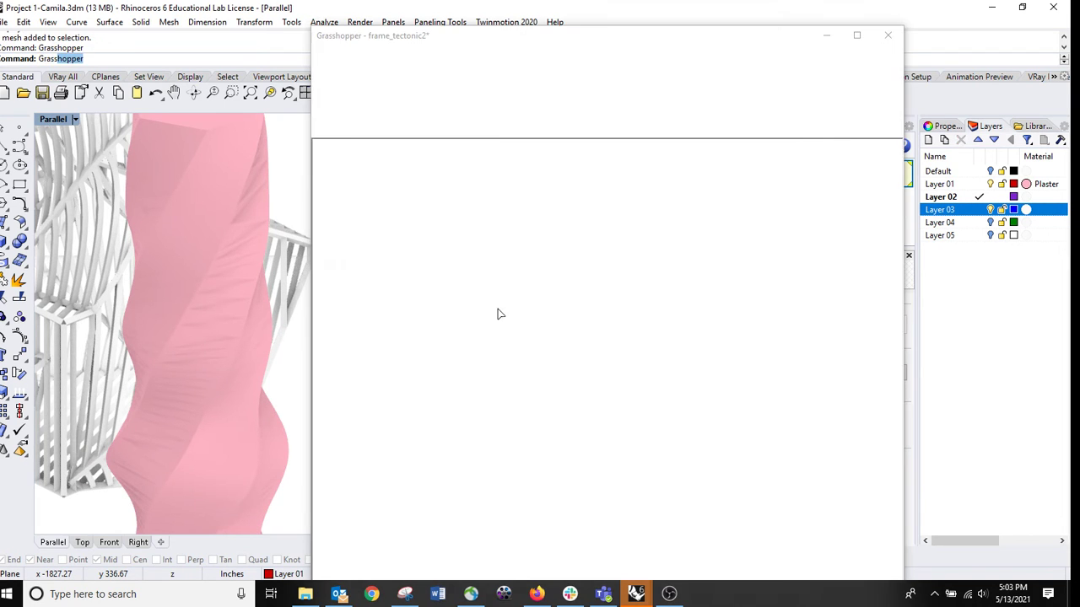
pyautogui.moveTo(544, 244); pyautogui.dragTo(869, 249, button='right')
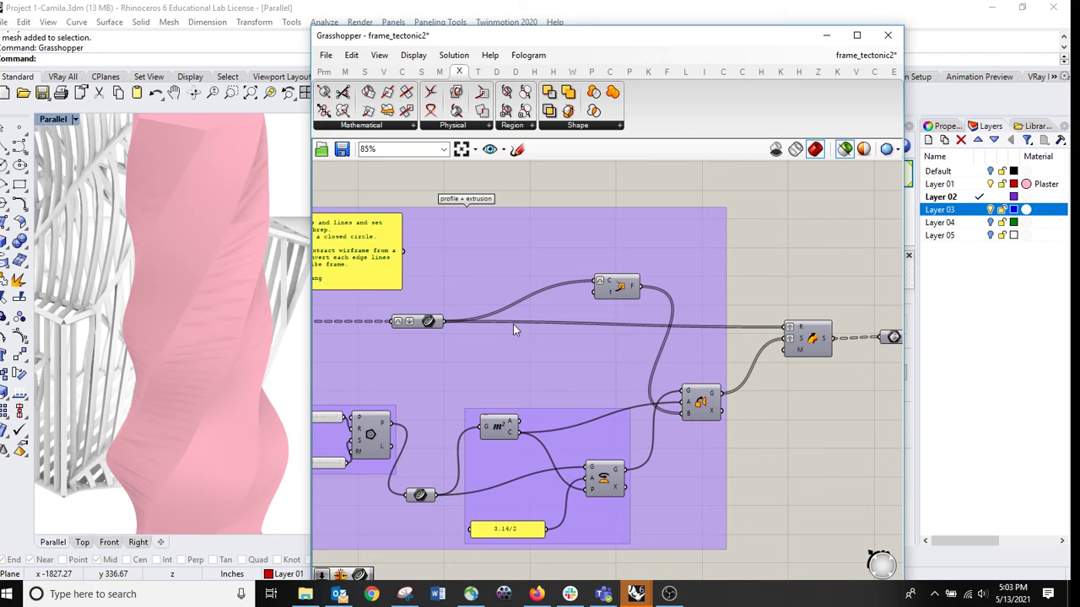
pyautogui.moveTo(510, 328); pyautogui.dragTo(749, 337, button='right')
pyautogui.moveTo(567, 343); pyautogui.dragTo(744, 316, button='right')
pyautogui.scroll(3, 558, 324)
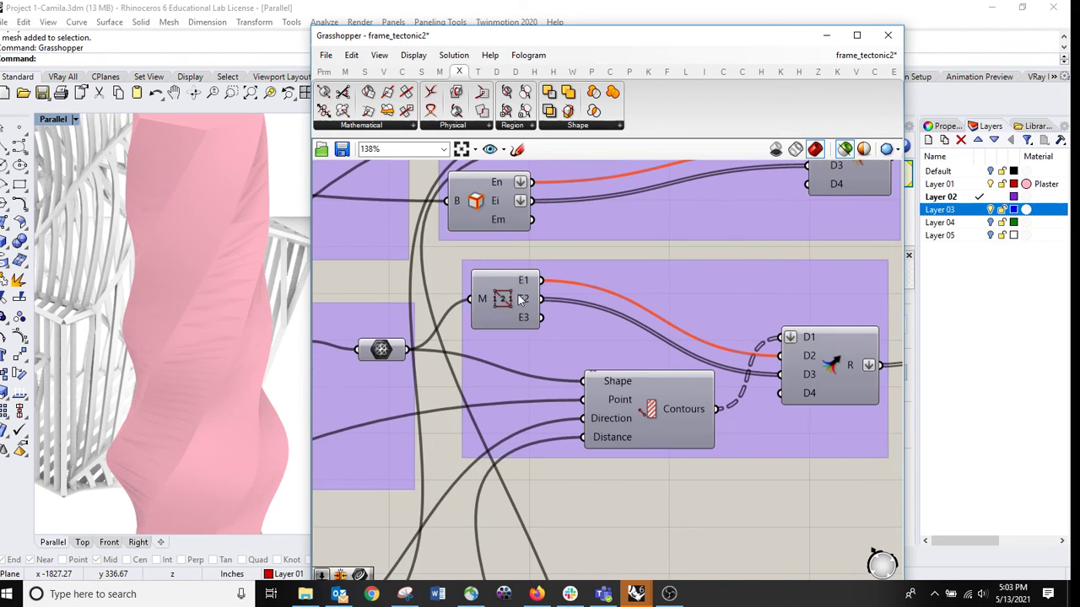
pyautogui.scroll(7, 801, 349)
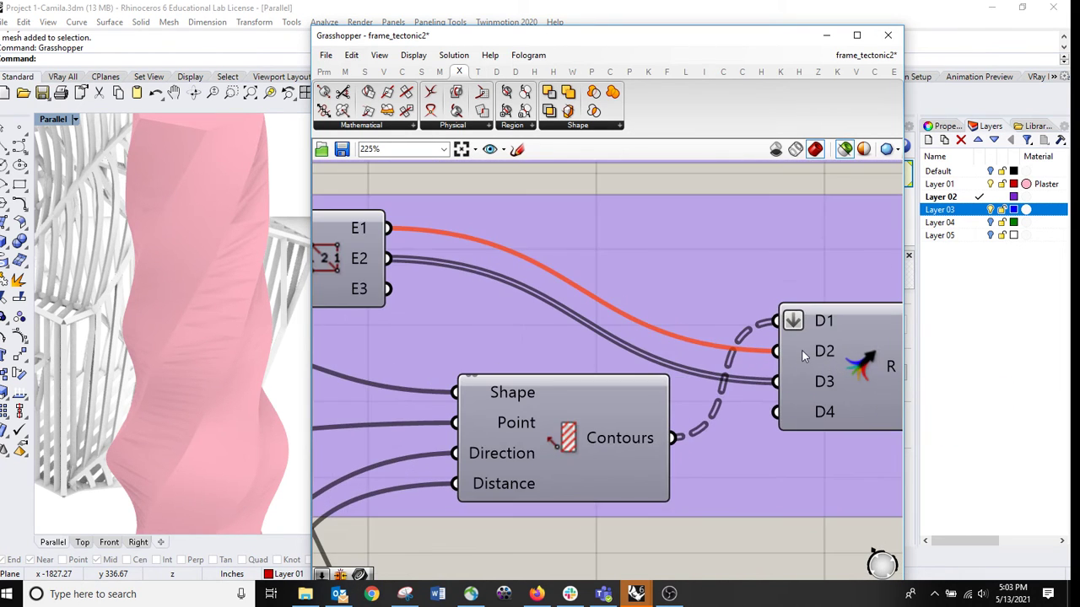
pyautogui.click(832, 366)
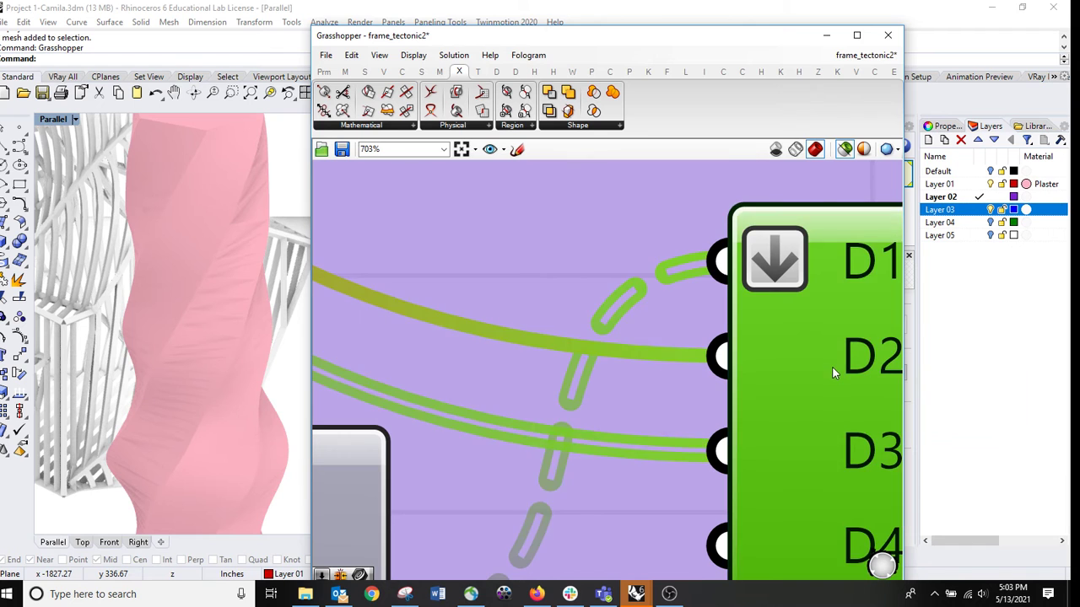
pyautogui.scroll(-3, 832, 368)
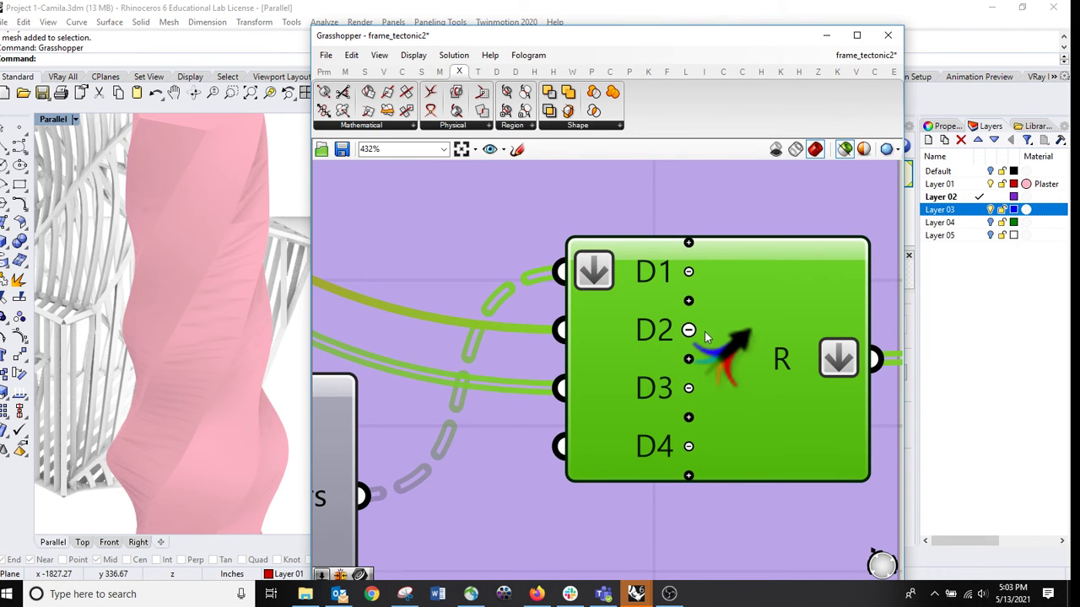
# - Disconnect the mesh edge component's E1 and E2 outputs from the D2 and D3 inputs of the mesh branch's Merge
pyautogui.rightClick(562, 331)
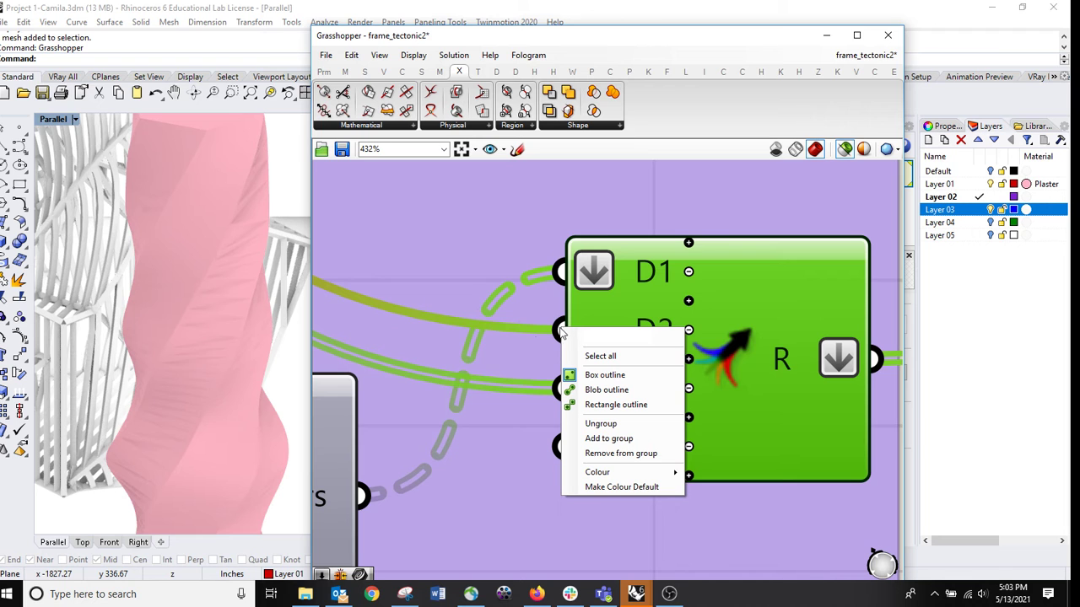
pyautogui.moveTo(471, 428); pyautogui.dragTo(630, 474, button='right')
pyautogui.scroll(-2, 630, 473)
pyautogui.moveTo(574, 425); pyautogui.dragTo(807, 468, button='right')
pyautogui.rightClick(358, 275)
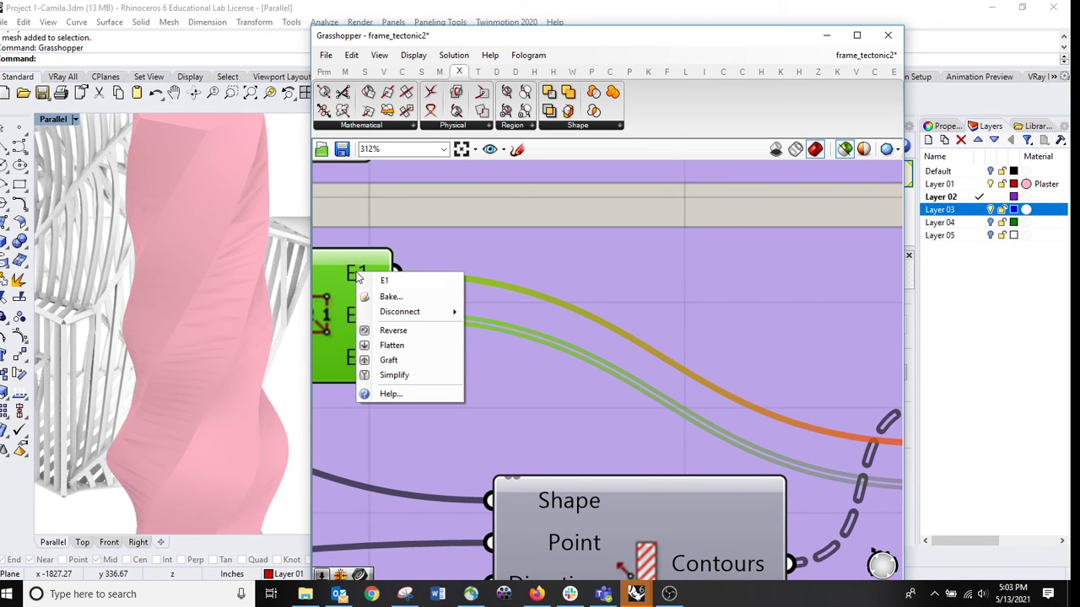
pyautogui.click(500, 312)
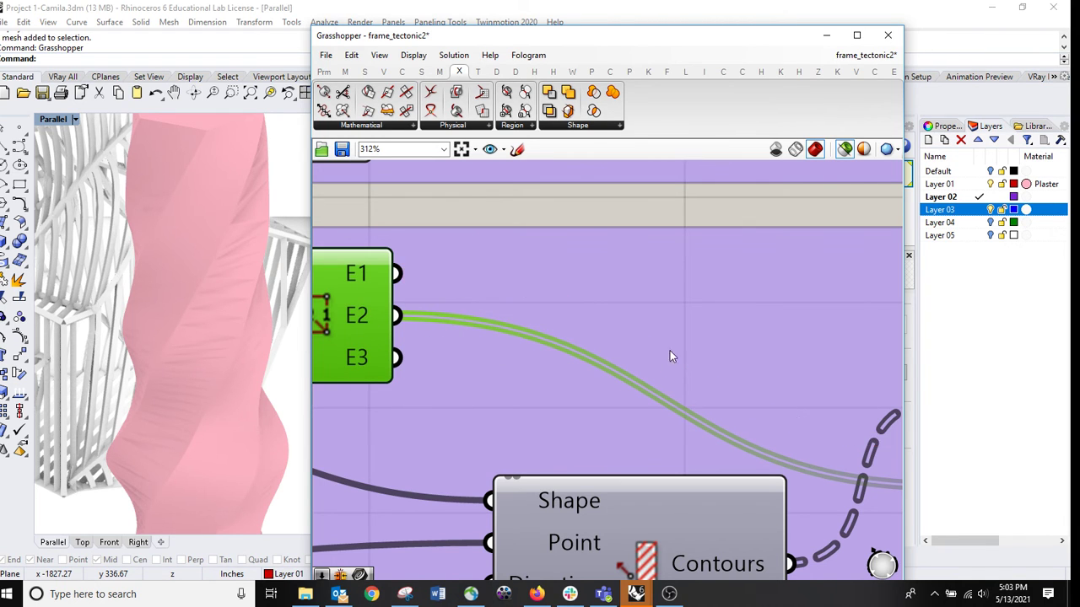
pyautogui.rightClick(361, 316)
pyautogui.moveTo(393, 353)
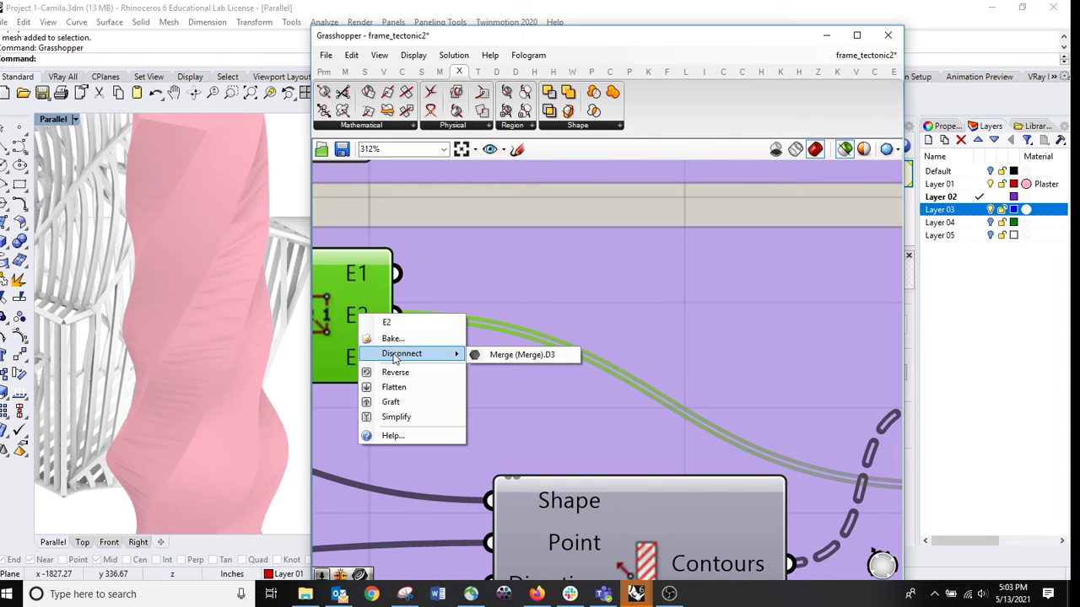
pyautogui.click(506, 355)
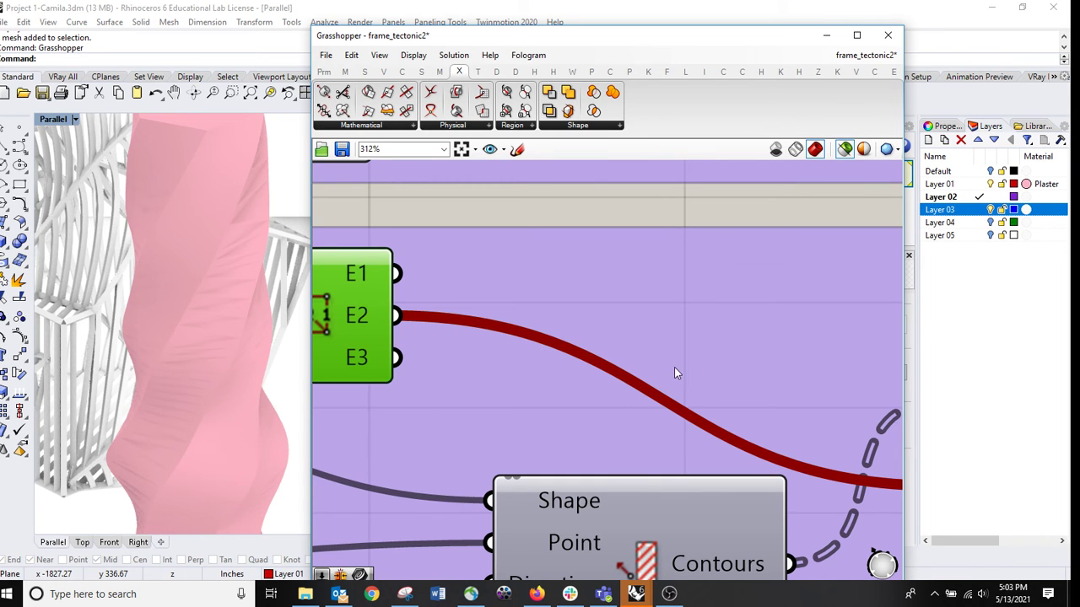
# - Examine the path from the mesh branch's Contours through Merge and Explode into the profile + extrusion group
pyautogui.scroll(-2, 674, 367)
pyautogui.moveTo(700, 350); pyautogui.dragTo(574, 356, button='right')
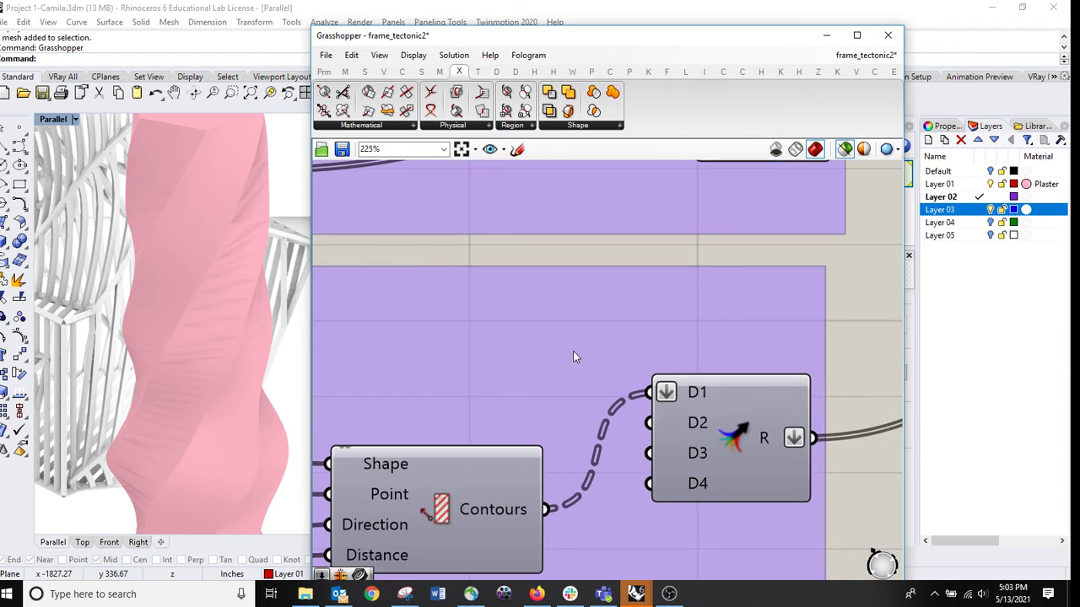
pyautogui.scroll(-2, 574, 357)
pyautogui.scroll(-2, 639, 388)
pyautogui.moveTo(687, 336); pyautogui.dragTo(619, 326, button='right')
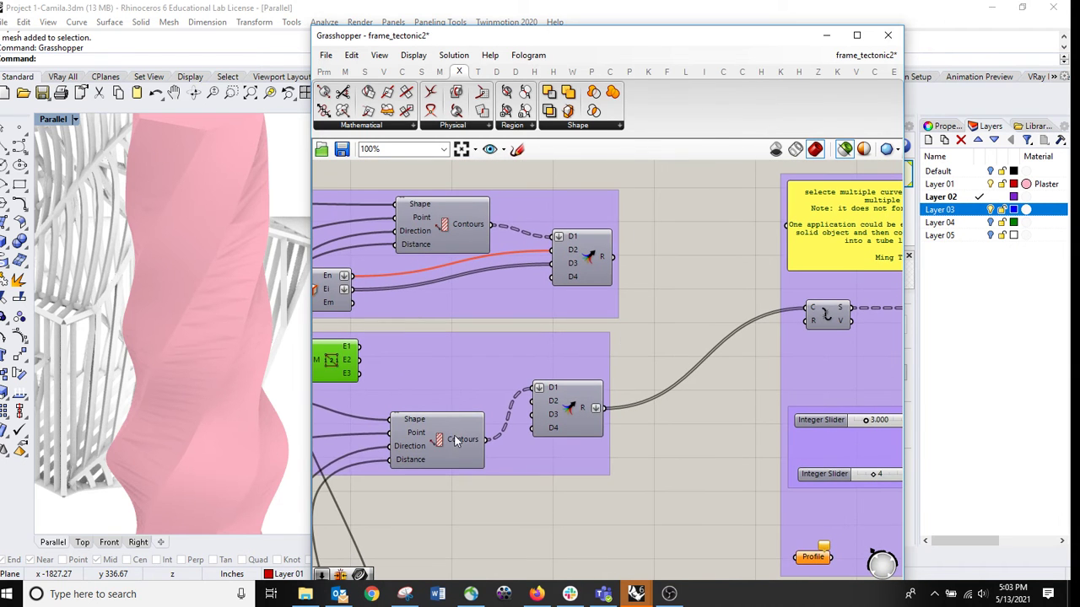
pyautogui.click(458, 439)
pyautogui.click(568, 413)
pyautogui.click(821, 316)
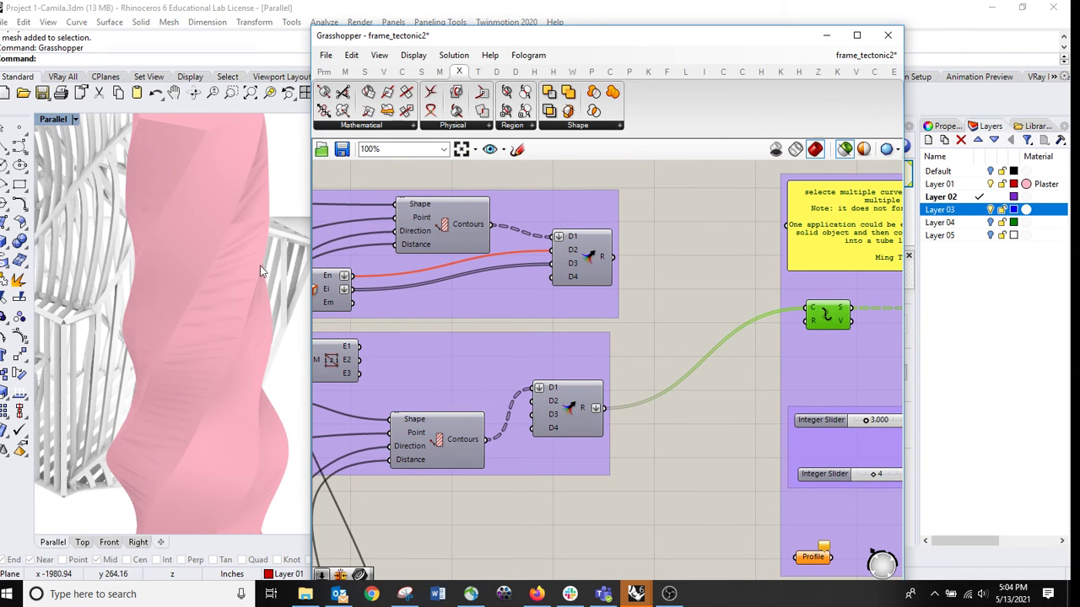
pyautogui.moveTo(709, 349); pyautogui.dragTo(445, 343, button='right')
pyautogui.scroll(-1, 651, 369)
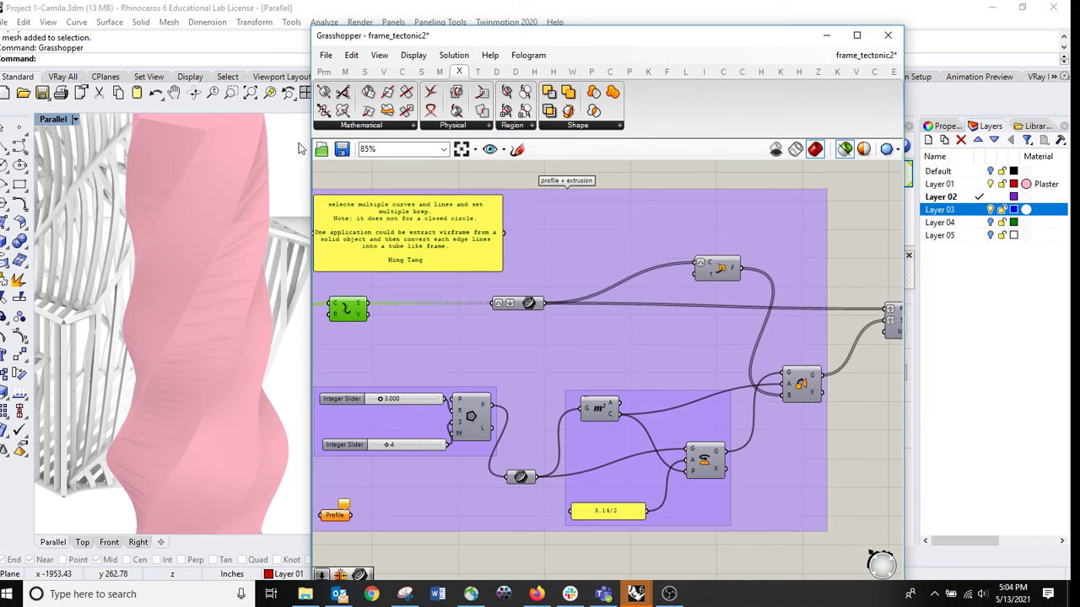
# - Switch the Parallel viewport to Shaded display and hide the solid red polysurface tower
pyautogui.click(75, 119)
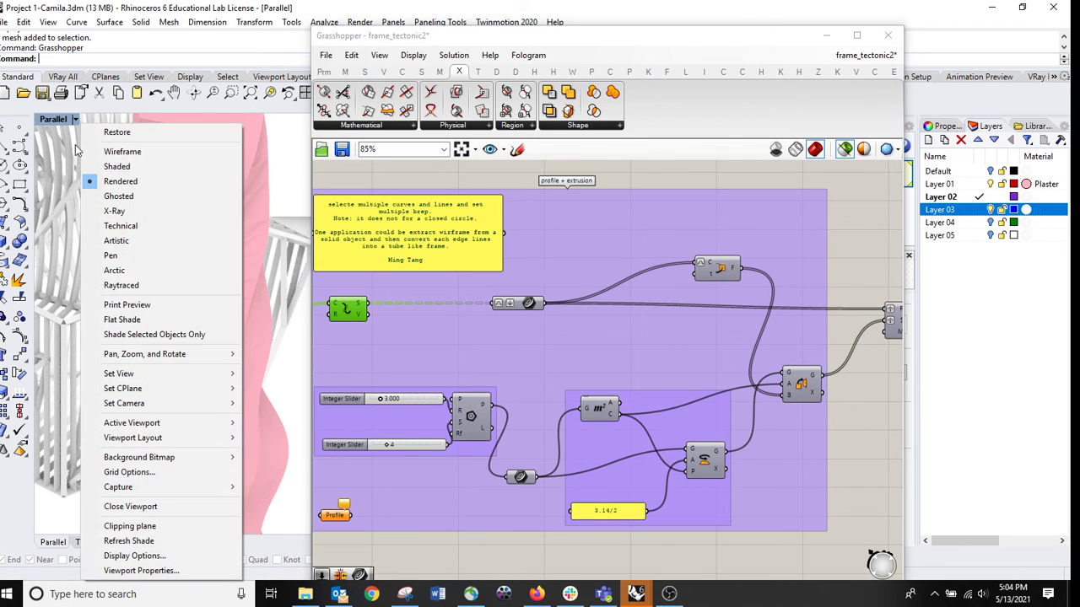
pyautogui.click(118, 167)
pyautogui.click(530, 304)
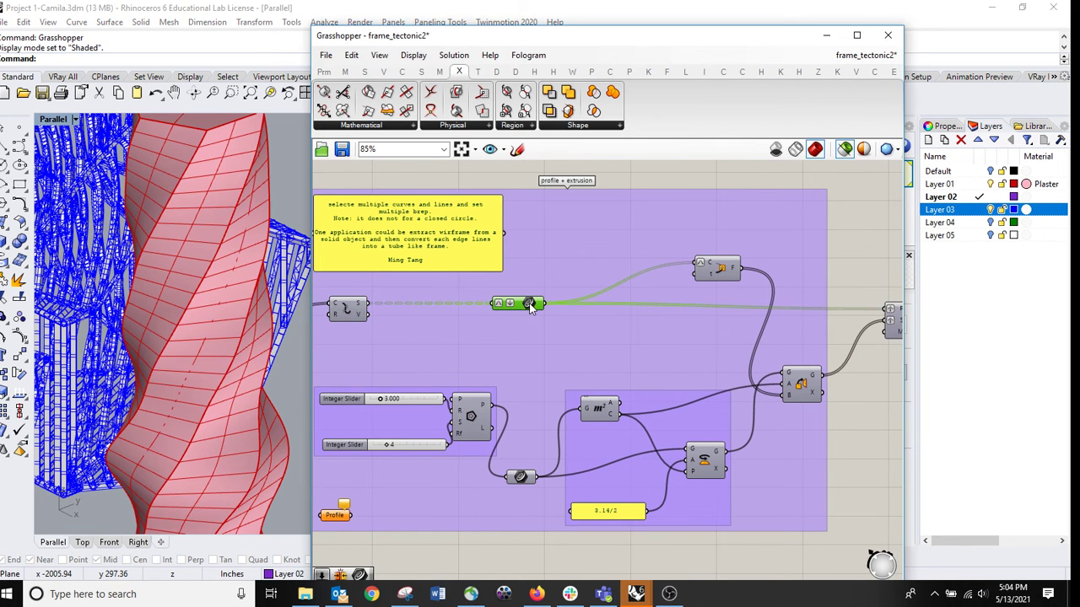
pyautogui.moveTo(456, 342); pyautogui.dragTo(750, 344, button='right')
pyautogui.click(637, 313)
pyautogui.click(224, 257)
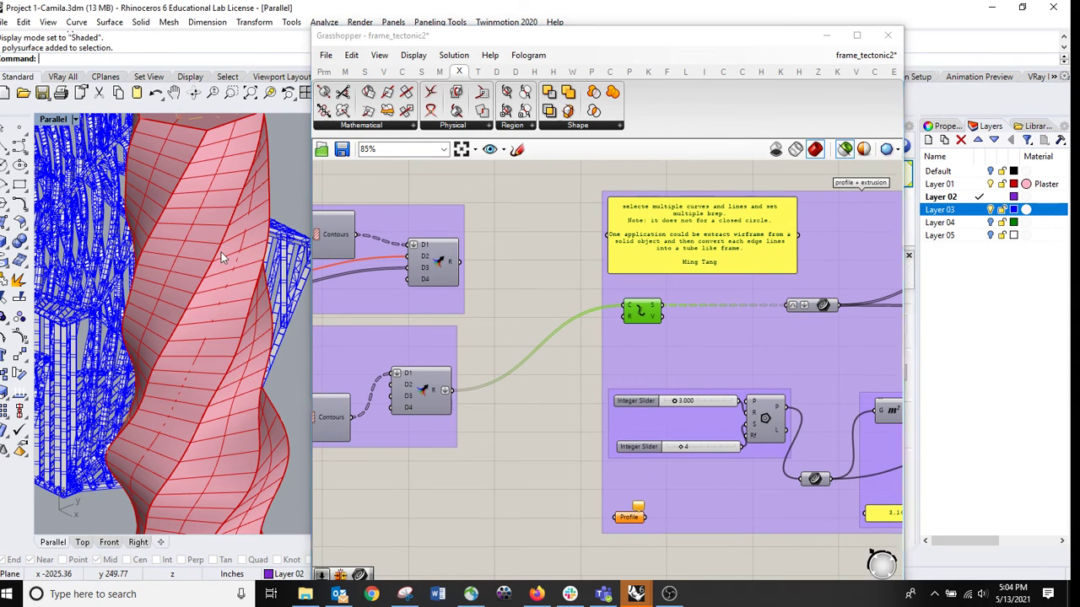
pyautogui.hotkey('ctrl', 'h')
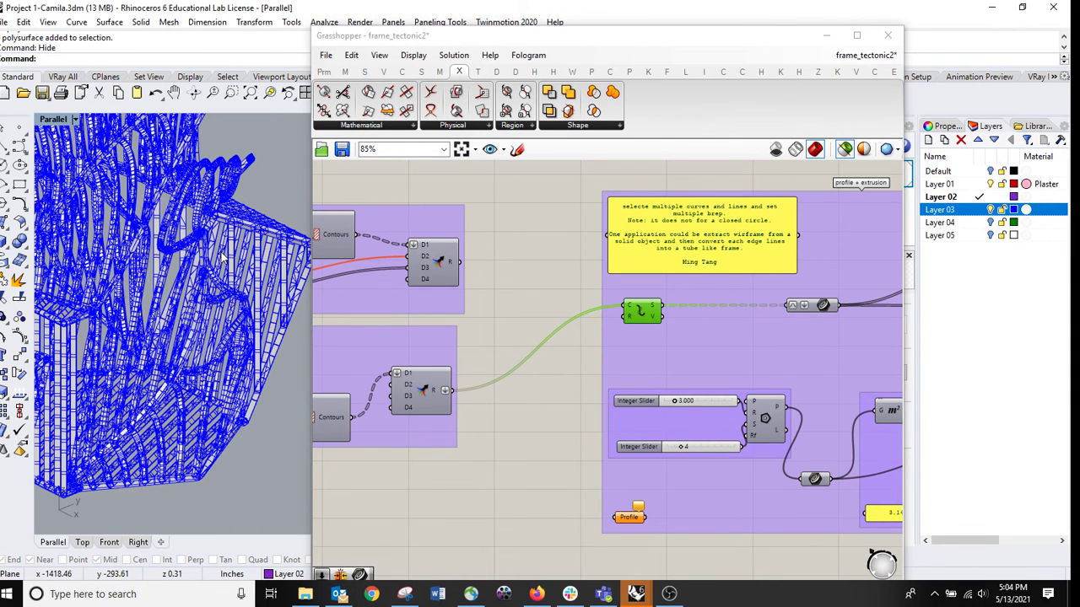
pyautogui.click(500, 338)
# - Check the mesh branch's Contours output tree, Merge and Explode components against the tower curves in the Parallel viewport
pyautogui.moveTo(470, 355); pyautogui.dragTo(715, 371, button='right')
pyautogui.scroll(-2, 715, 371)
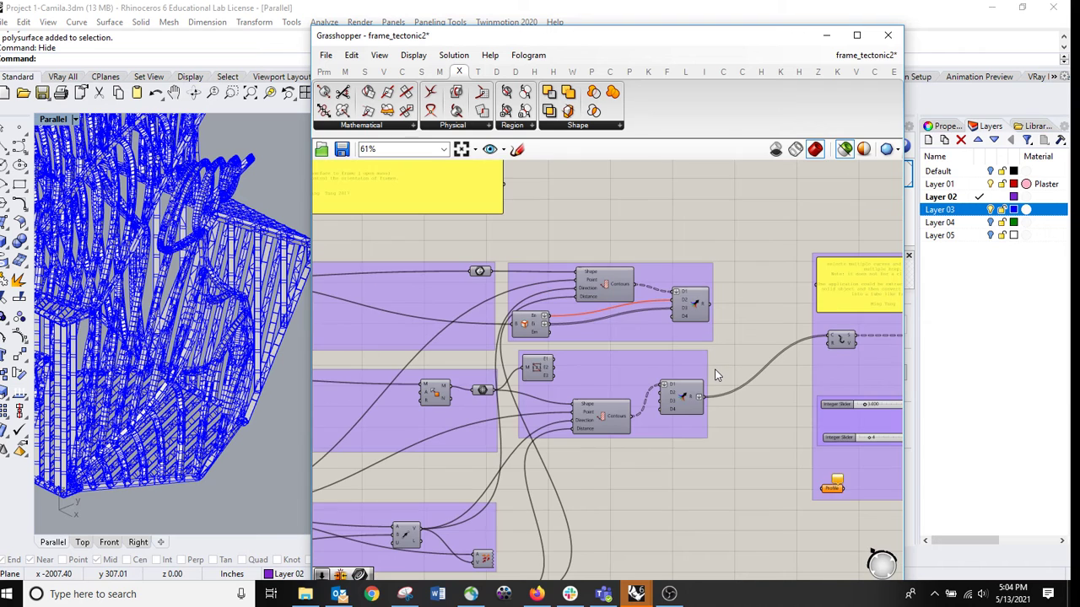
pyautogui.click(687, 398)
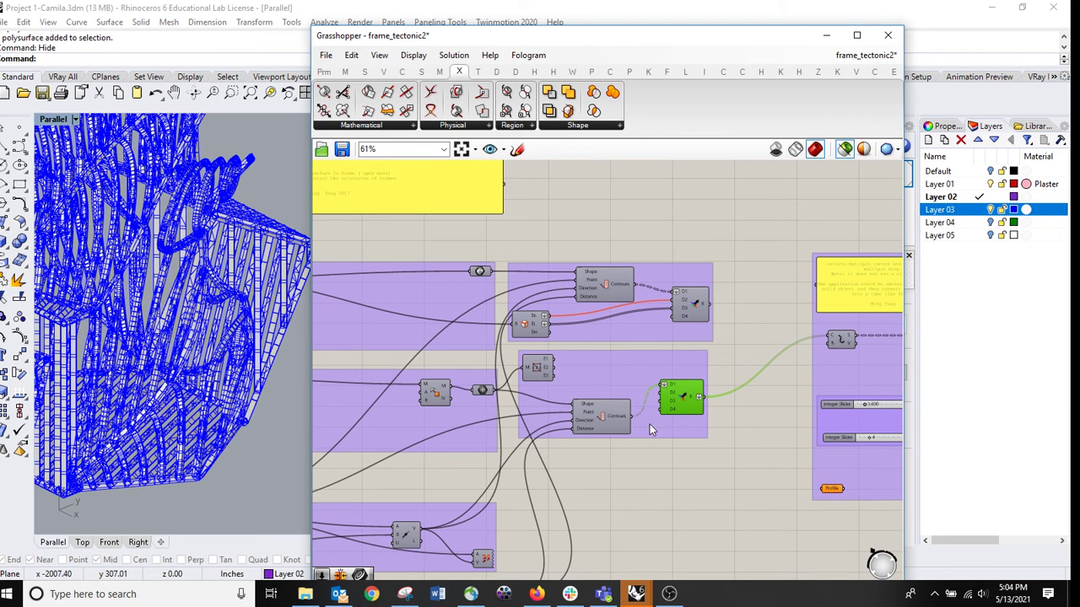
pyautogui.scroll(3, 519, 470)
pyautogui.click(670, 382)
pyautogui.moveTo(689, 389)
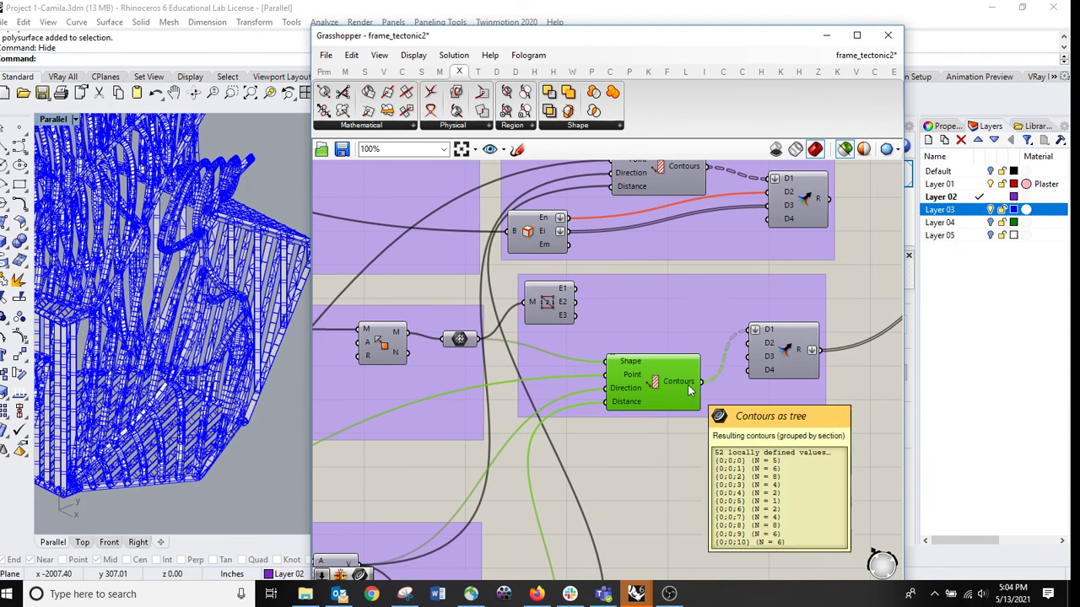
pyautogui.click(798, 354)
pyautogui.moveTo(797, 354); pyautogui.dragTo(554, 396, button='right')
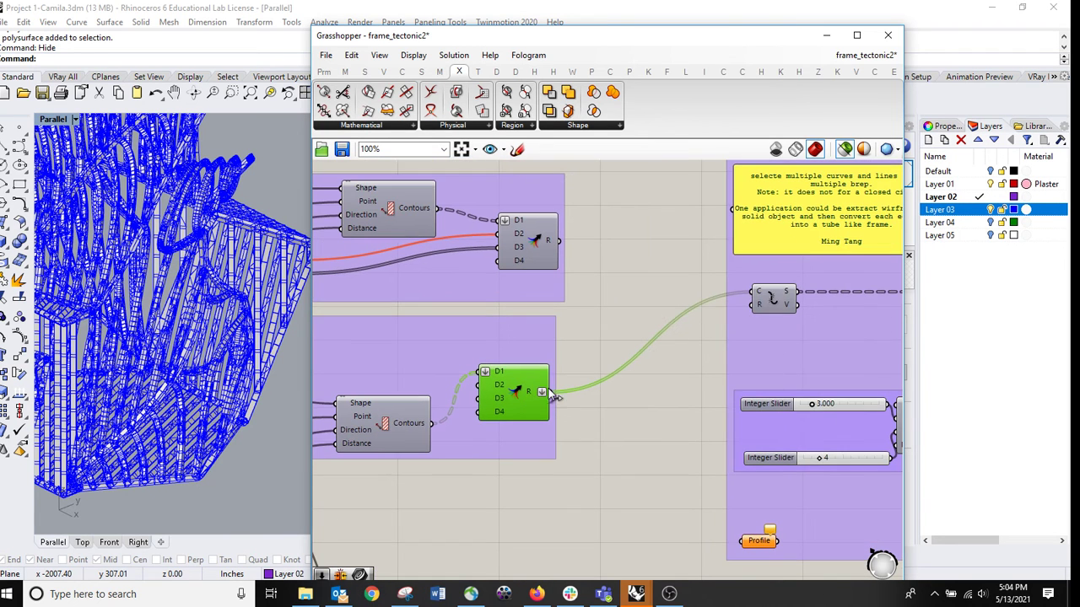
pyautogui.click(783, 299)
pyautogui.scroll(-10, 219, 307)
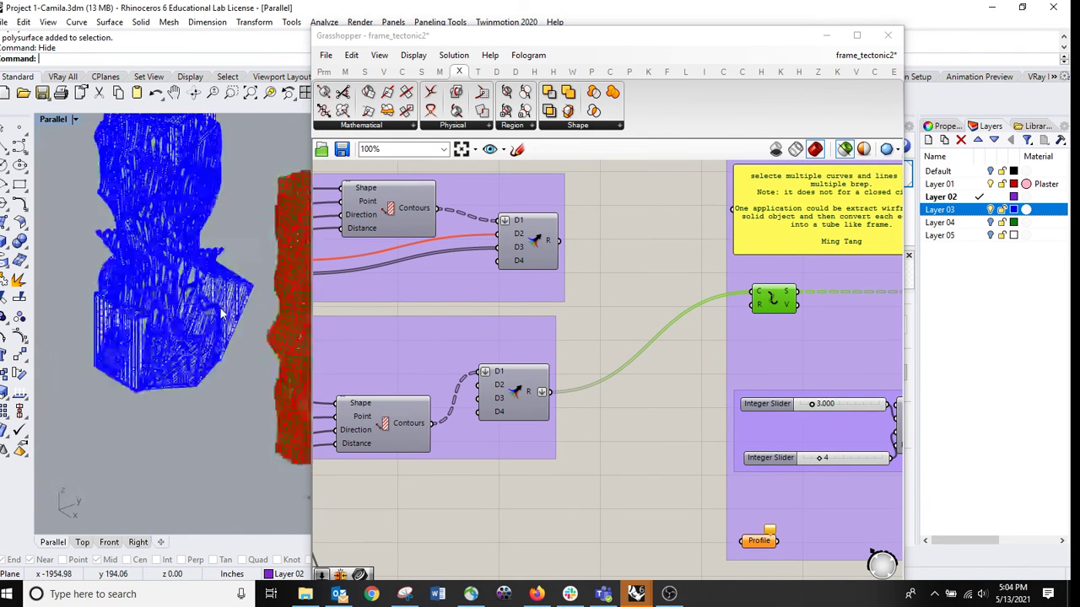
pyautogui.moveTo(245, 300); pyautogui.dragTo(252, 326, button='right')
pyautogui.scroll(6, 253, 325)
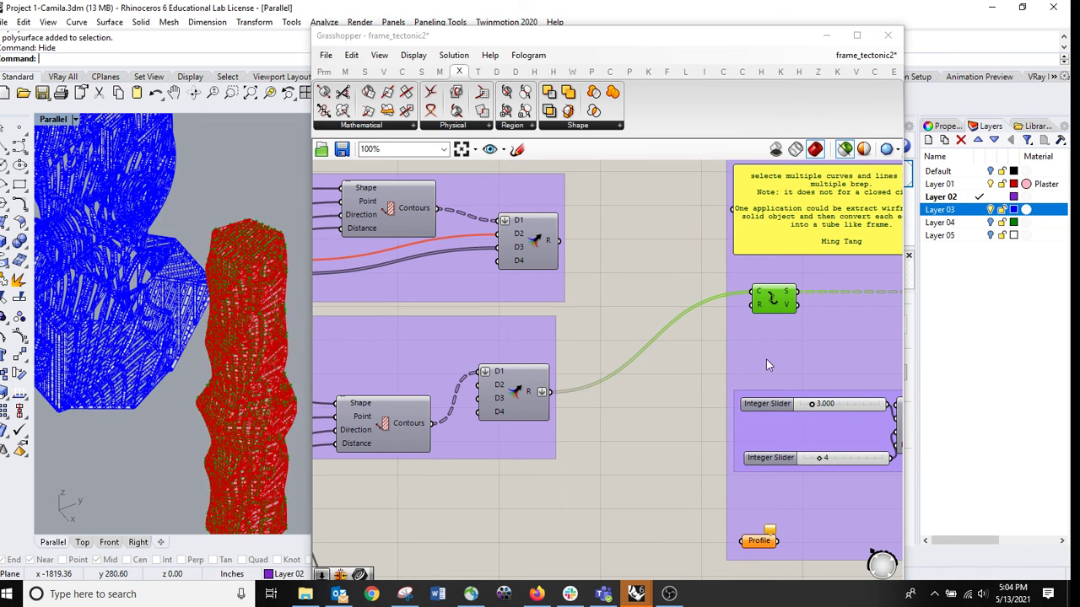
# - Select the final Mesh parameter after the sweep and turn off Layer 03 and Layer 01 to isolate its contour-only preview
pyautogui.moveTo(697, 321); pyautogui.dragTo(379, 321, button='right')
pyautogui.moveTo(663, 318); pyautogui.dragTo(546, 331, button='right')
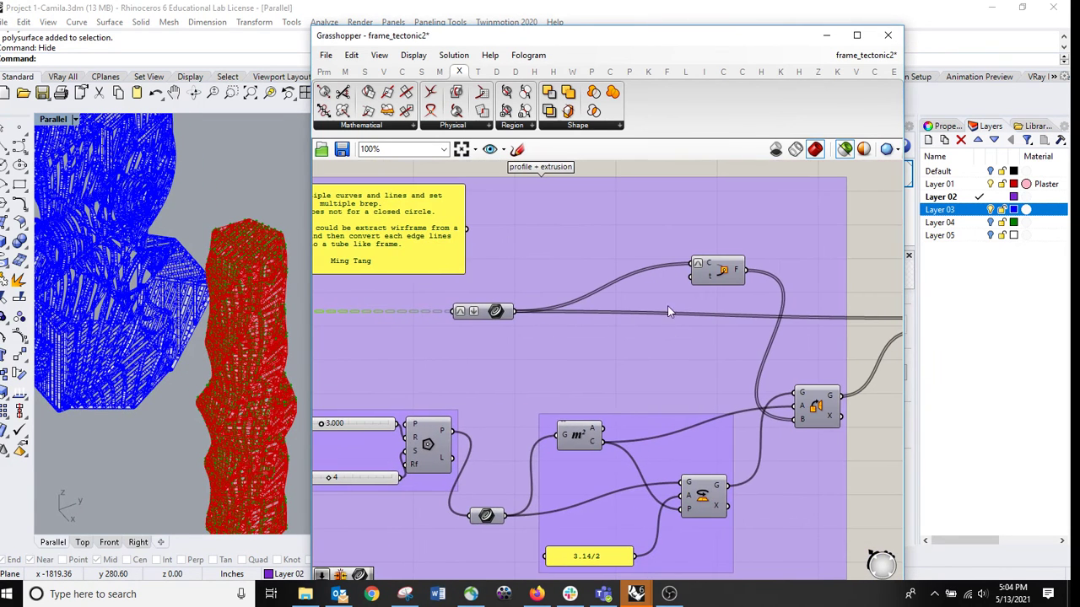
pyautogui.moveTo(717, 337); pyautogui.dragTo(532, 331, button='right')
pyautogui.moveTo(777, 327); pyautogui.dragTo(528, 324, button='right')
pyautogui.moveTo(699, 340); pyautogui.dragTo(684, 344, button='right')
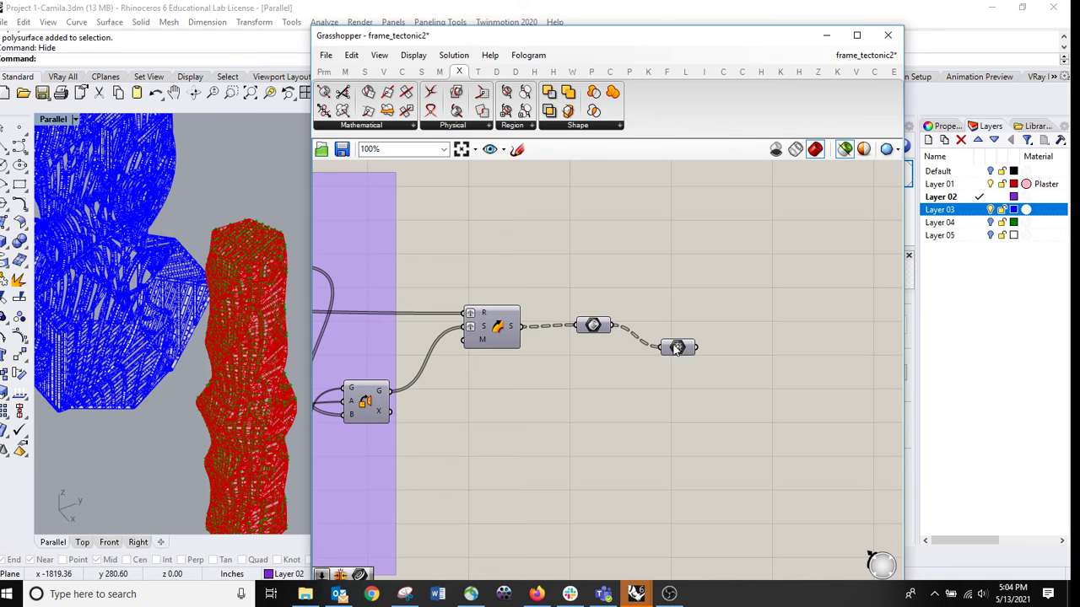
pyautogui.click(676, 349)
pyautogui.click(991, 211)
pyautogui.click(990, 184)
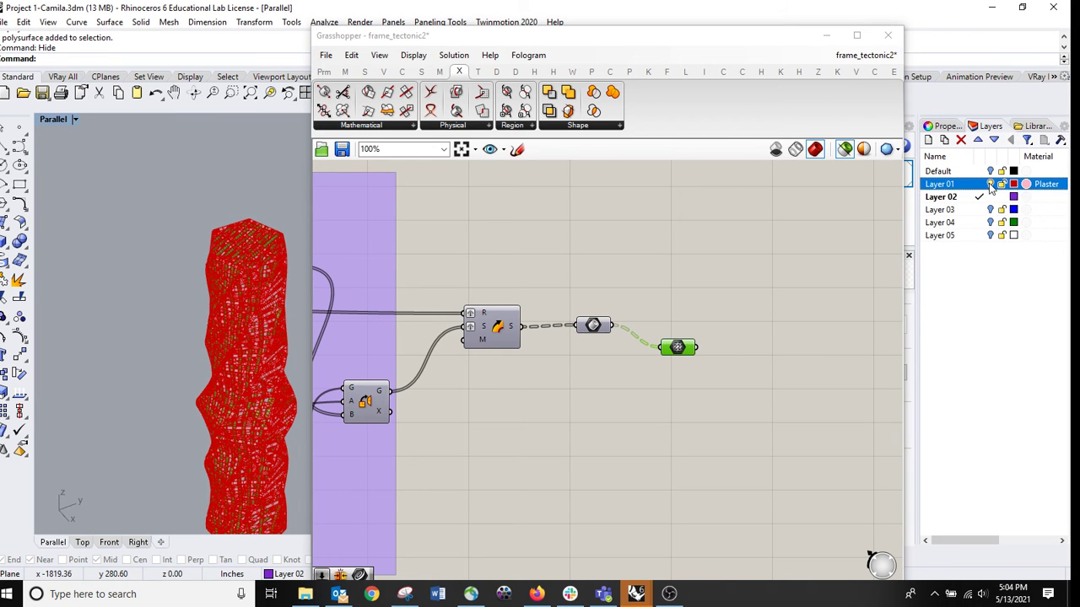
pyautogui.moveTo(272, 389); pyautogui.dragTo(237, 374, button='right')
pyautogui.scroll(5, 208, 339)
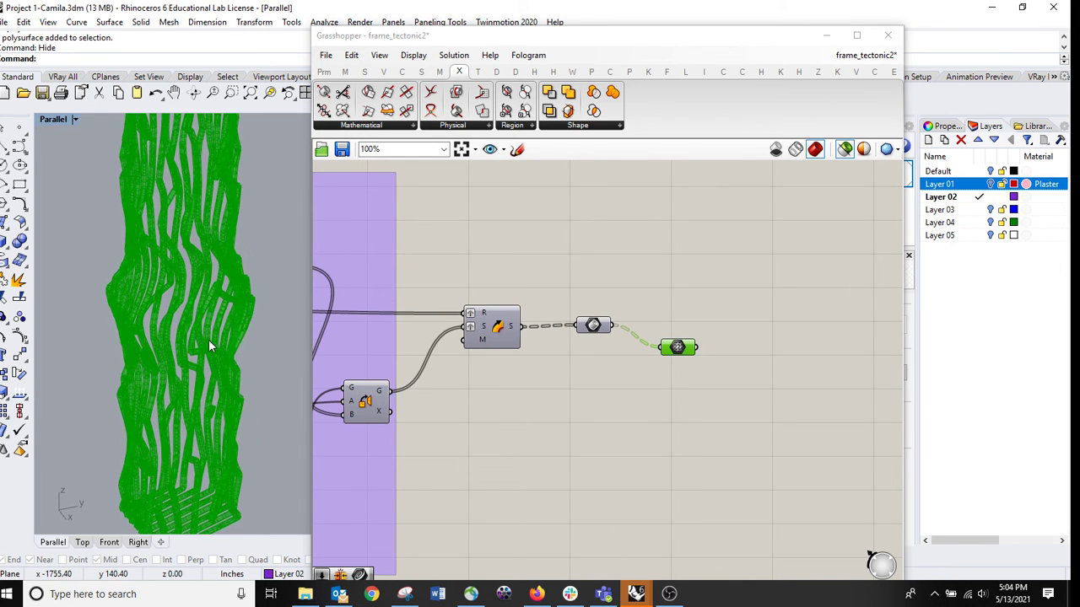
pyautogui.scroll(2, 177, 270)
pyautogui.moveTo(191, 259); pyautogui.dragTo(172, 277, button='right')
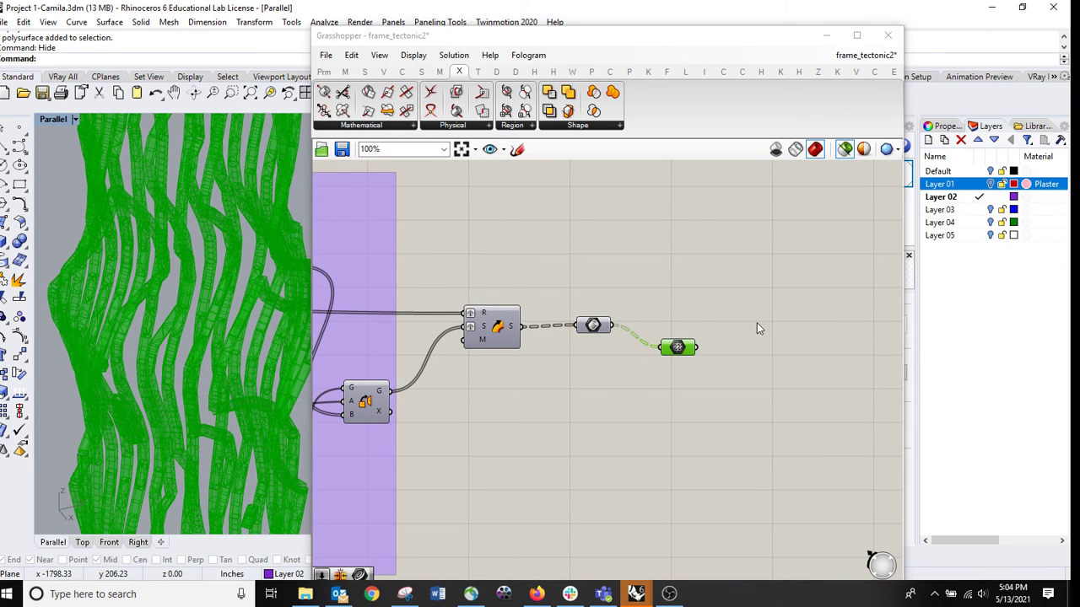
# - Create a new layer beneath Layer 01 and keep its default name
pyautogui.rightClick(677, 350)
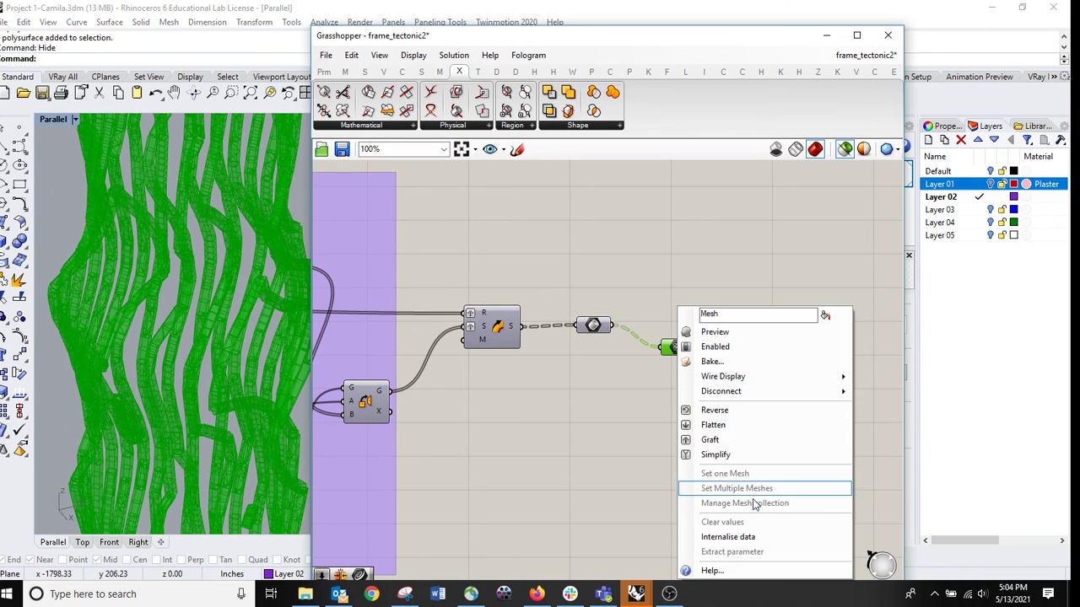
pyautogui.click(929, 141)
pyautogui.press('Return')
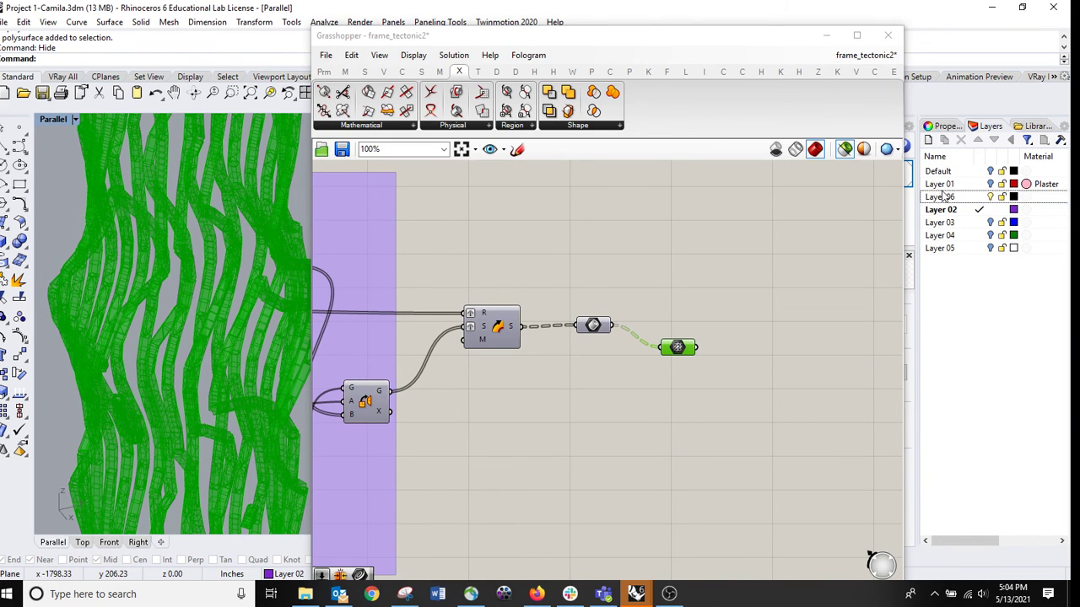
# - Bake the selected Mesh parameter onto Layer 06 with colour by layer, and close the Grasshopper window
pyautogui.rightClick(678, 350)
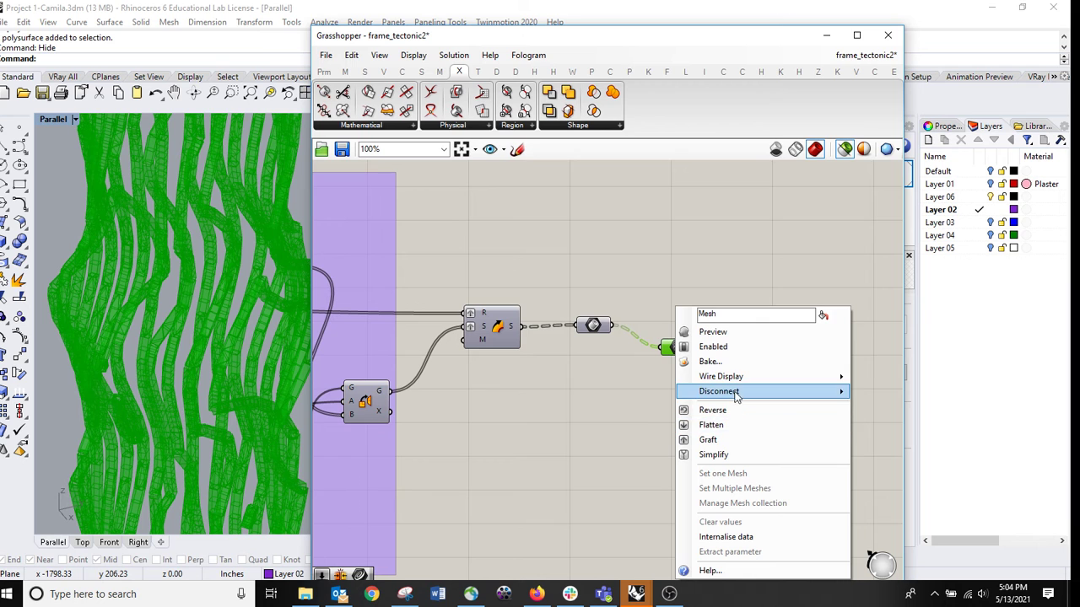
pyautogui.click(734, 362)
pyautogui.click(743, 329)
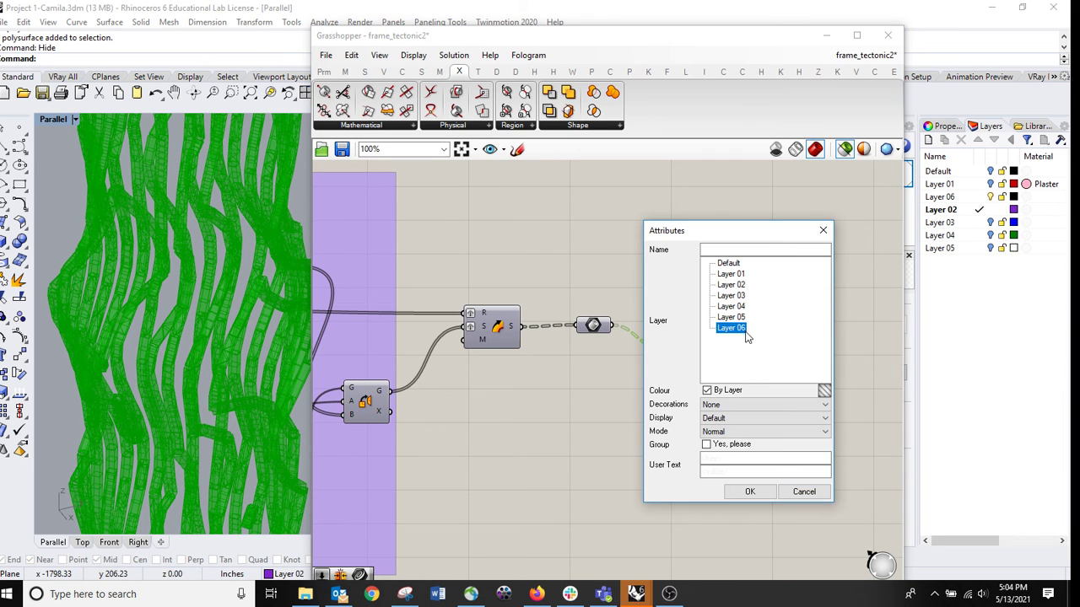
pyautogui.click(749, 491)
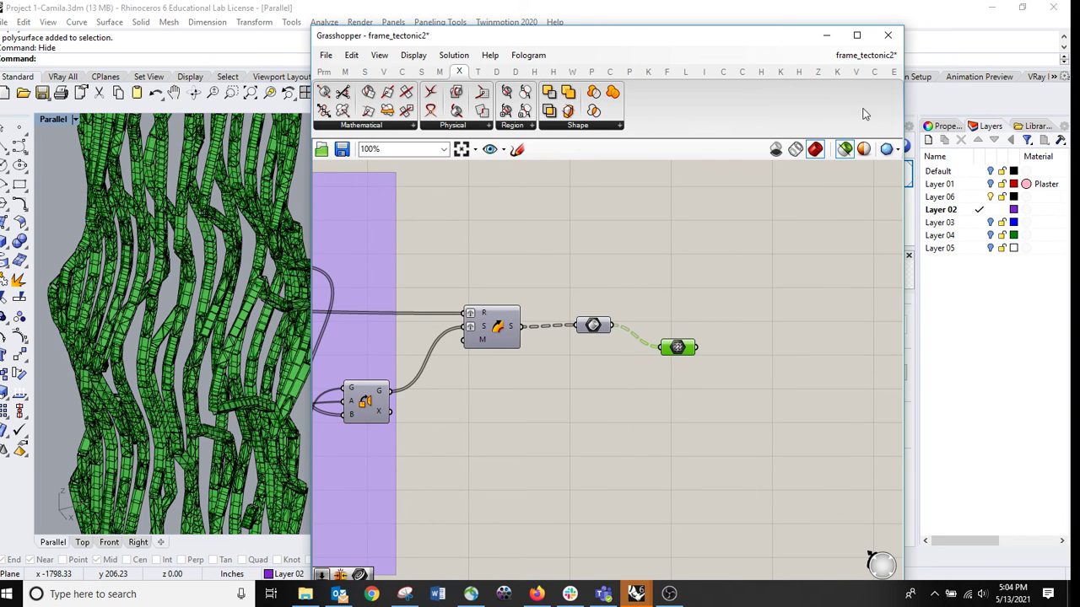
pyautogui.click(888, 36)
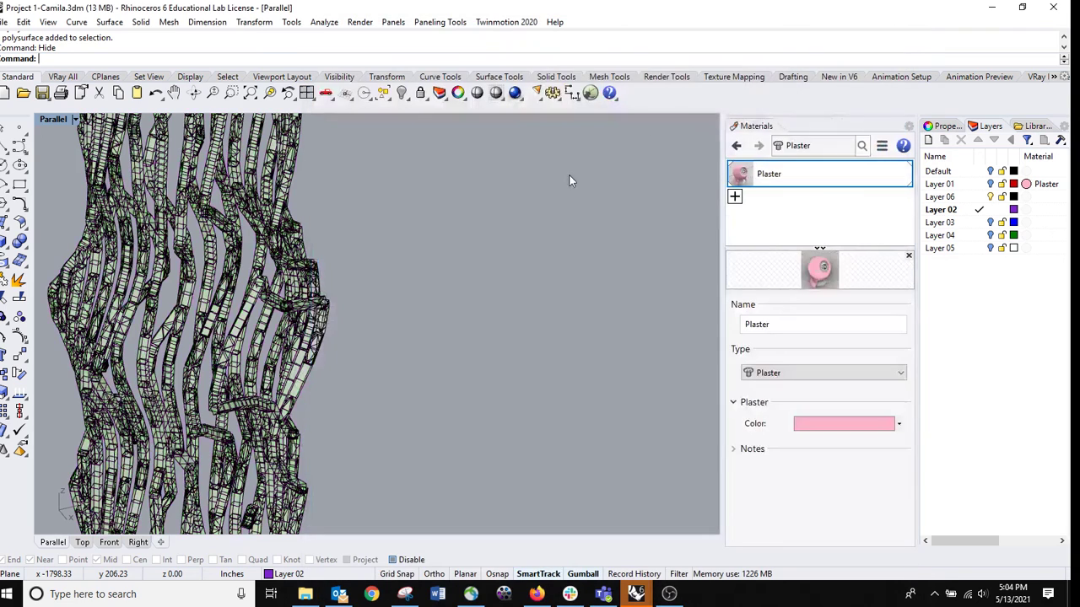
# - Switch the Parallel viewport to Rendered display and view the baked contour frame tower down to its base
pyautogui.click(75, 119)
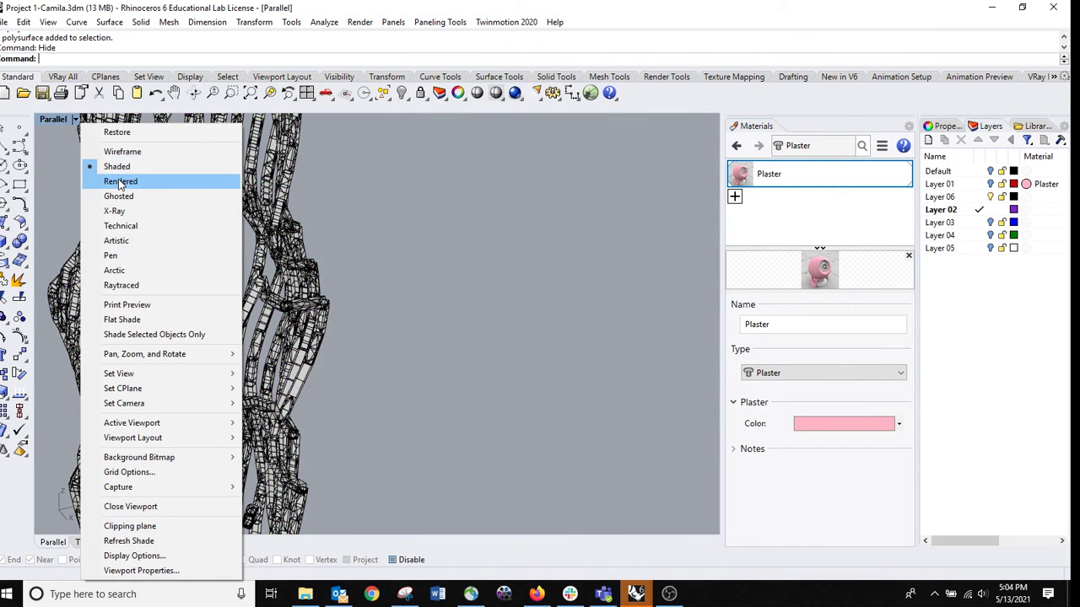
pyautogui.click(122, 180)
pyautogui.scroll(-5, 373, 273)
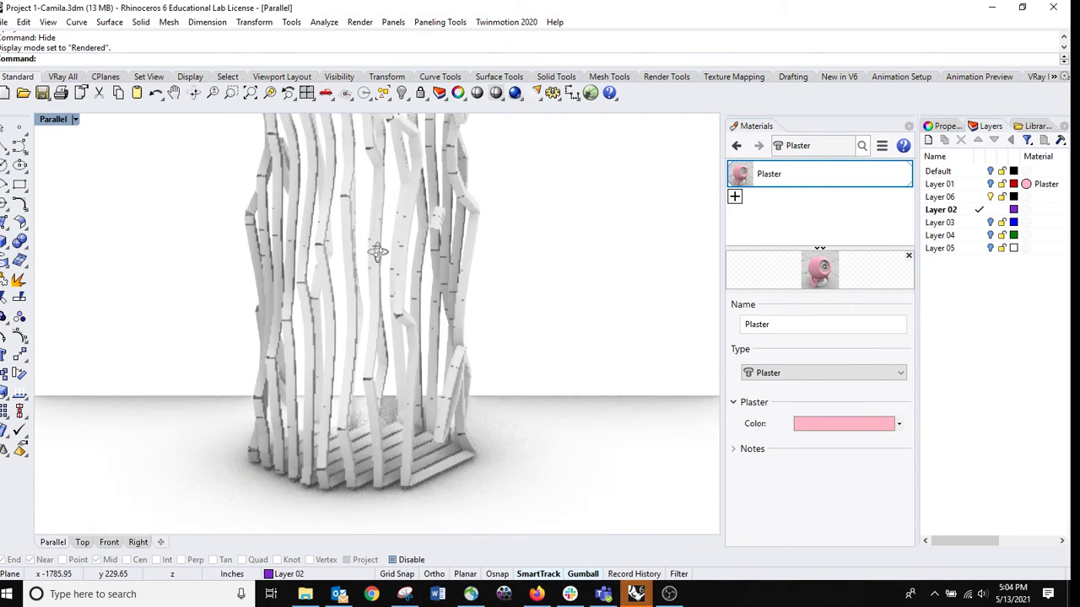
pyautogui.moveTo(373, 253); pyautogui.dragTo(539, 335, button='right')
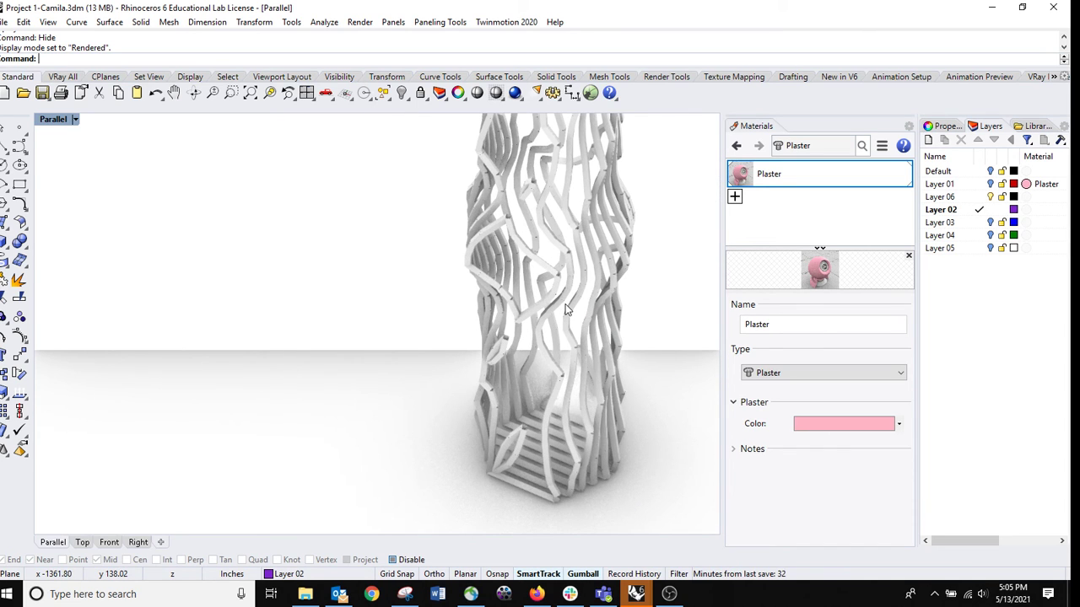
# - Reopen Grasshopper, shift the polygon profile's segments slider clear of the component, and set the radius slider to 6
pyautogui.write('Grasshopper')
pyautogui.press('Return')
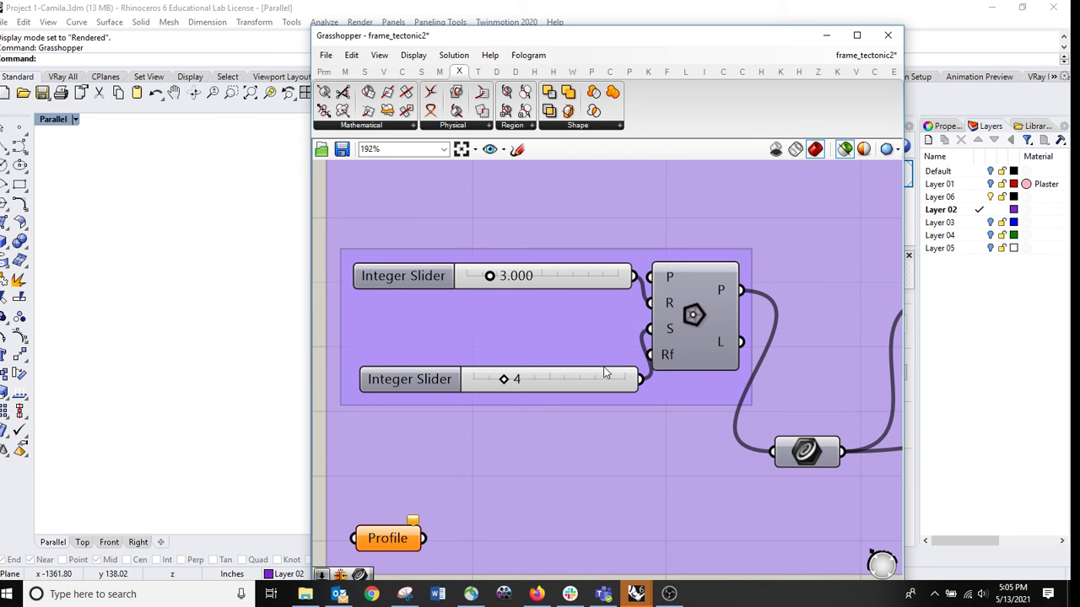
pyautogui.scroll(1, 680, 316)
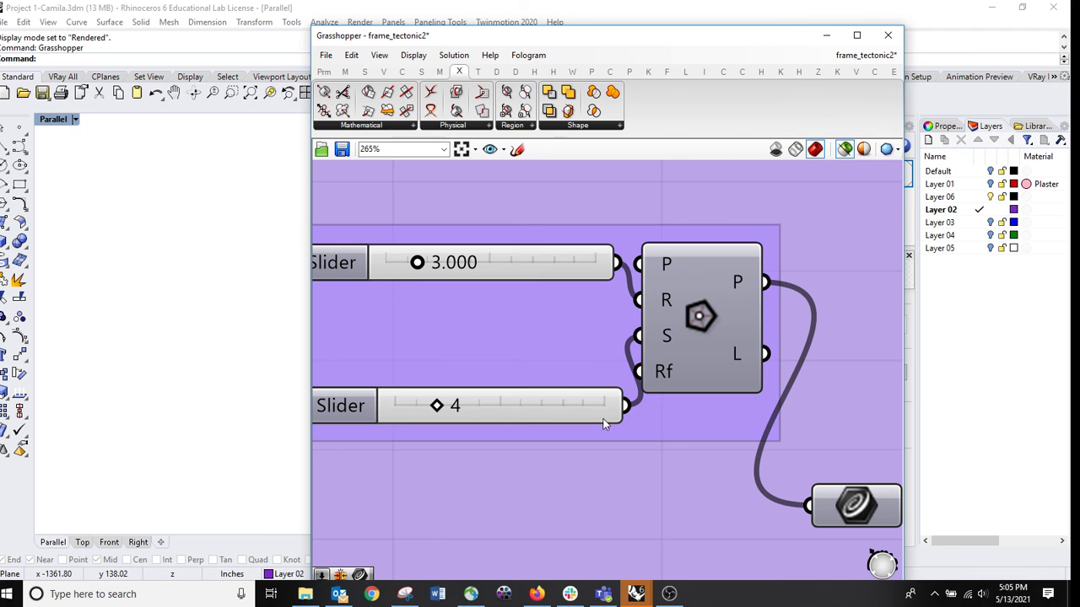
pyautogui.moveTo(545, 407); pyautogui.dragTo(624, 425, button='right')
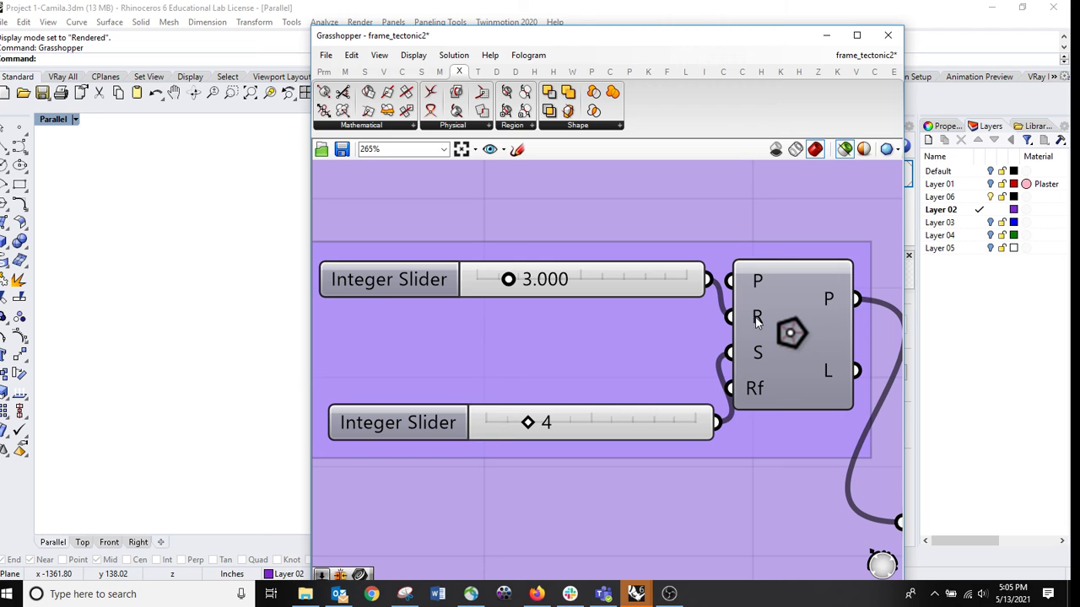
pyautogui.moveTo(617, 424); pyautogui.dragTo(581, 421)
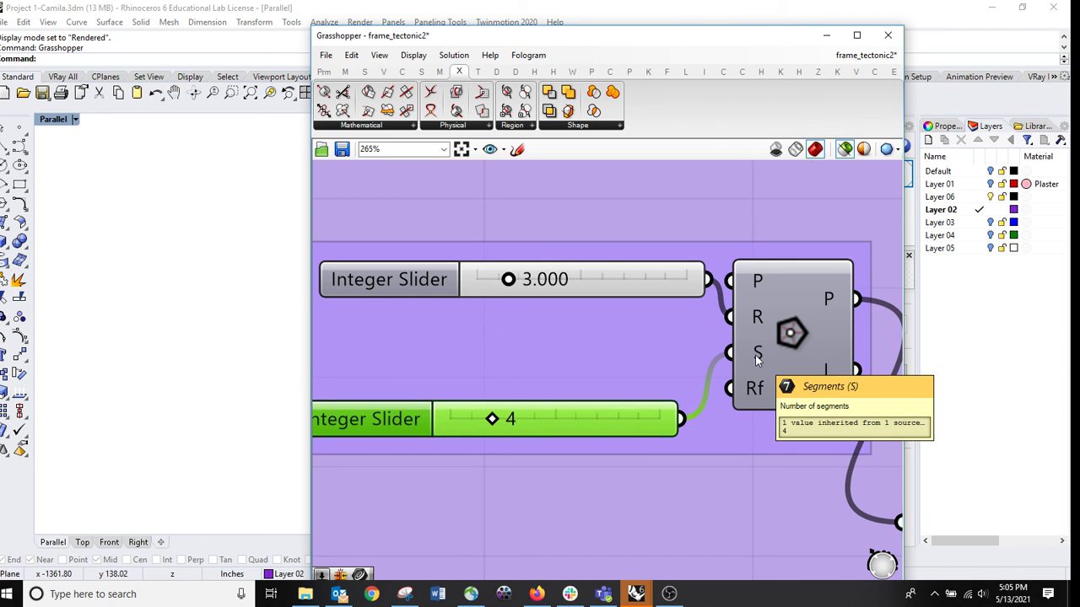
pyautogui.doubleClick(567, 285)
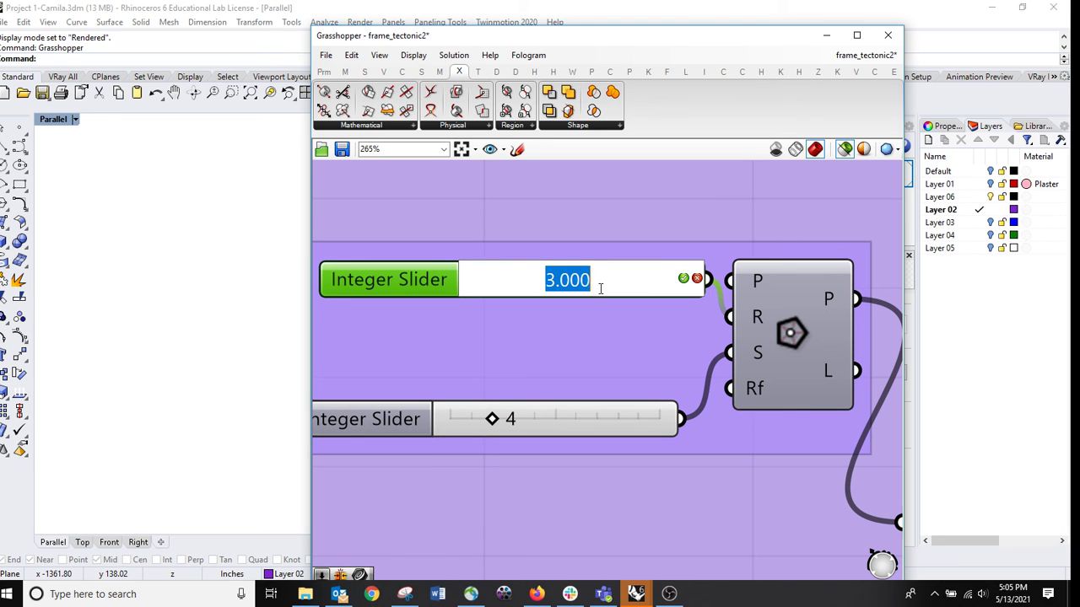
pyautogui.write('6')
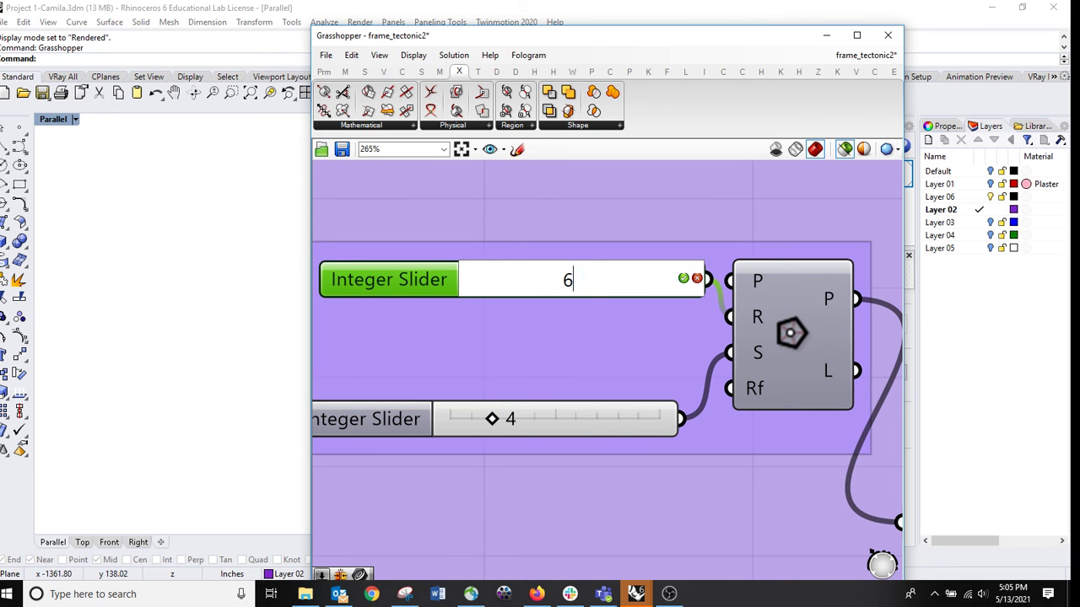
pyautogui.press('Return')
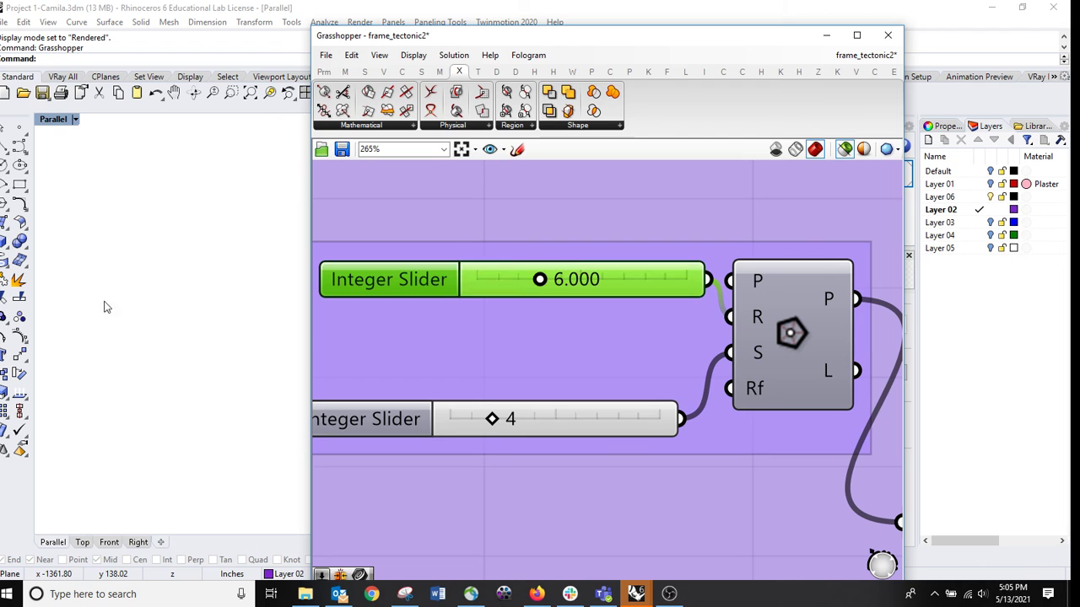
# - Set the polygon profile's segments slider to 3 for a triangular section
pyautogui.doubleClick(511, 419)
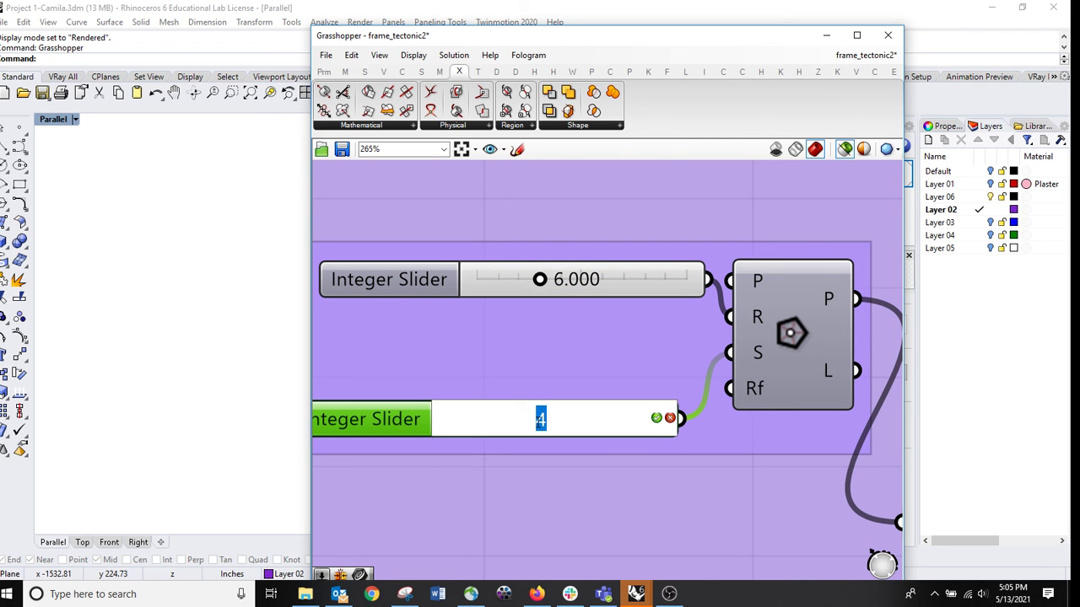
pyautogui.write('3')
pyautogui.press('Return')
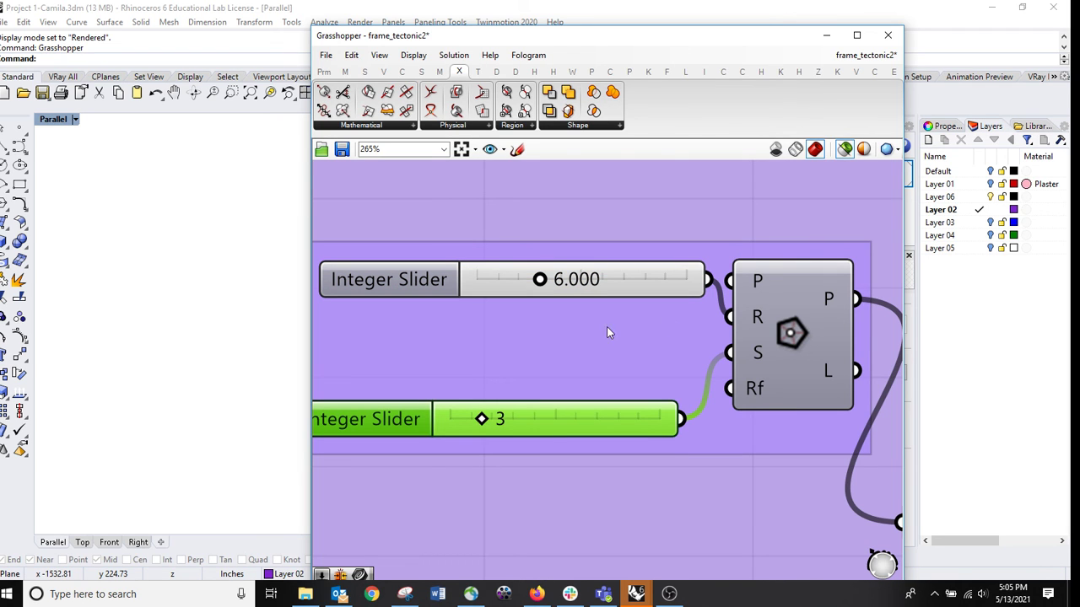
# - Select the final Mesh parameter and move the Grasshopper window aside to inspect its preview in the Parallel viewport
pyautogui.scroll(-8, 611, 286)
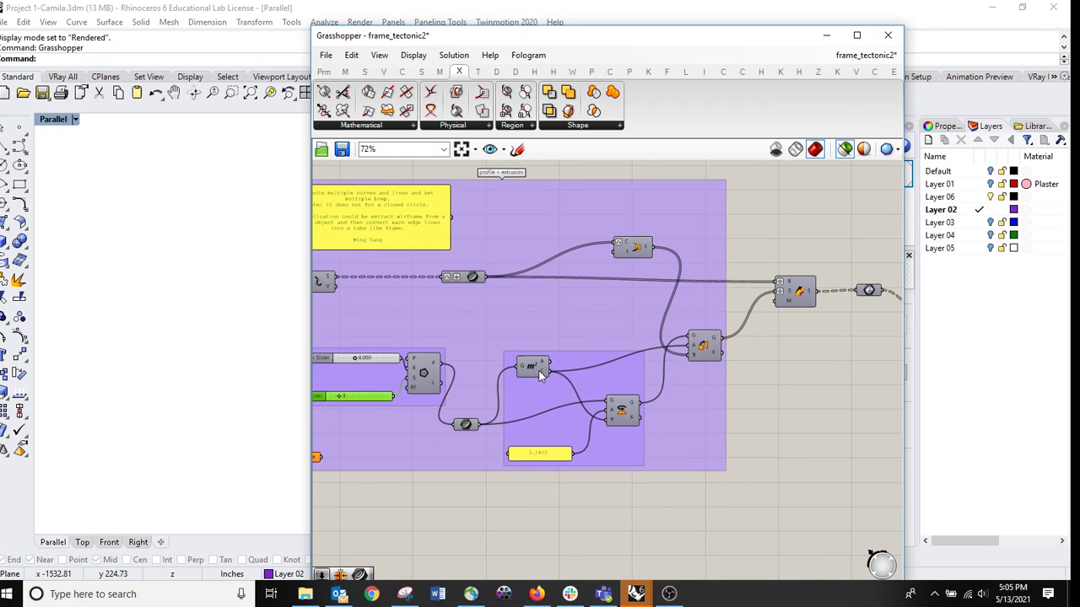
pyautogui.moveTo(802, 355); pyautogui.dragTo(689, 331, button='right')
pyautogui.click(666, 315)
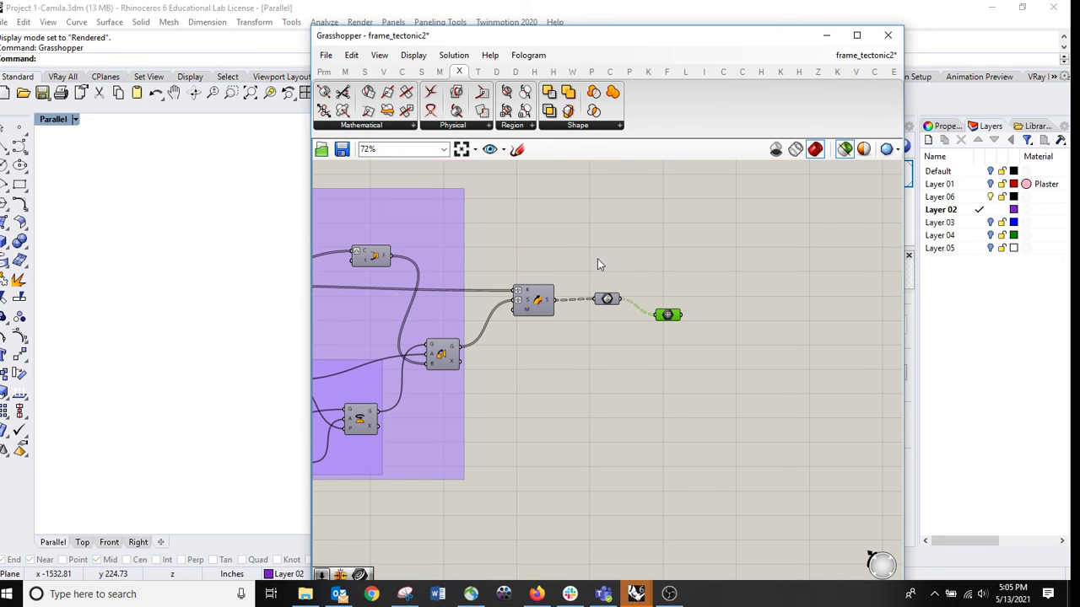
pyautogui.moveTo(602, 41); pyautogui.dragTo(757, 316)
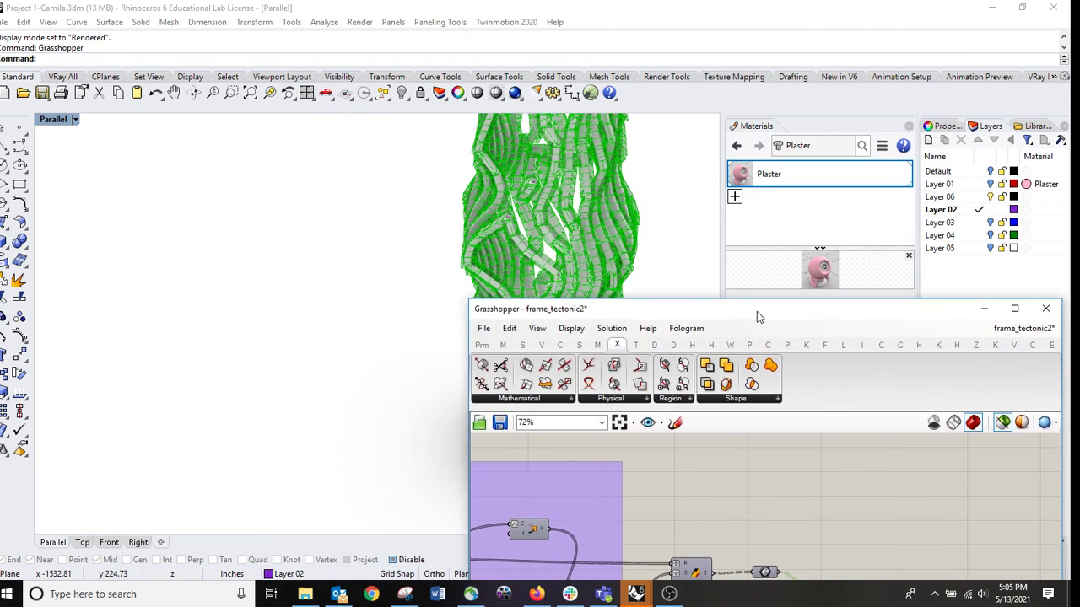
pyautogui.keyDown('shift'); pyautogui.moveTo(567, 231); pyautogui.dragTo(361, 307, button='right'); pyautogui.keyUp('shift')
pyautogui.scroll(6, 315, 283)
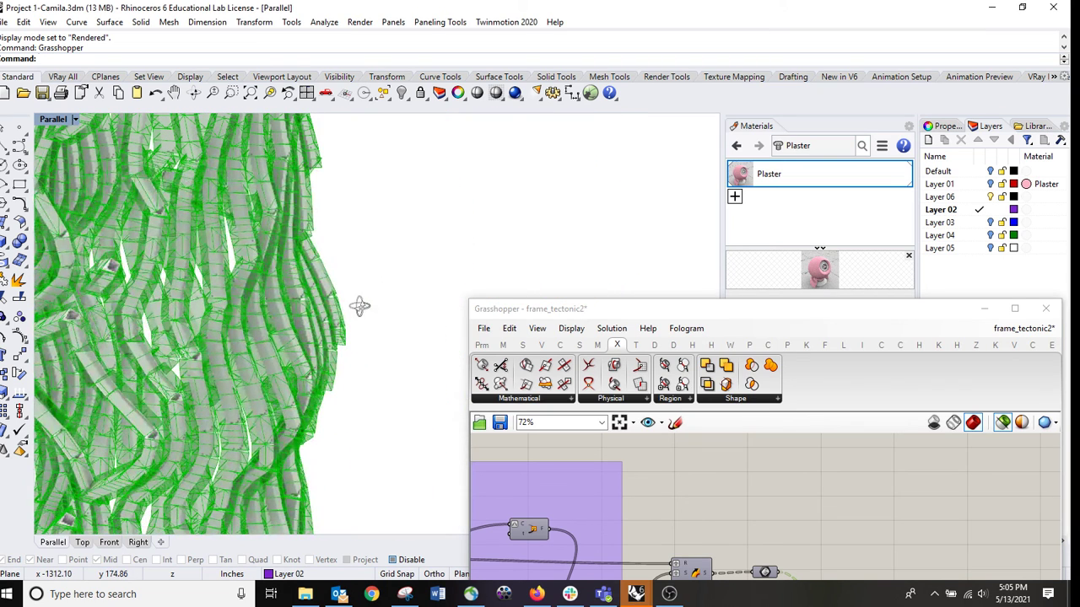
# - Create a new layer beneath Layer 06 with its default name, bake the Mesh parameter onto Layer 07, and close Grasshopper
pyautogui.click(928, 140)
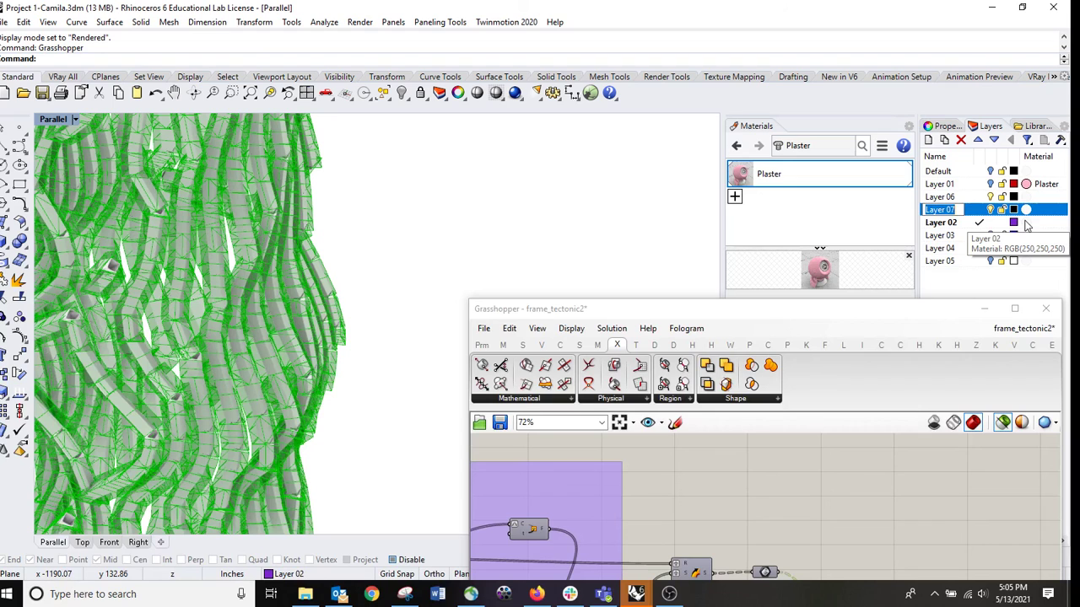
pyautogui.press('Return')
pyautogui.moveTo(778, 313); pyautogui.dragTo(695, 136)
pyautogui.rightClick(740, 412)
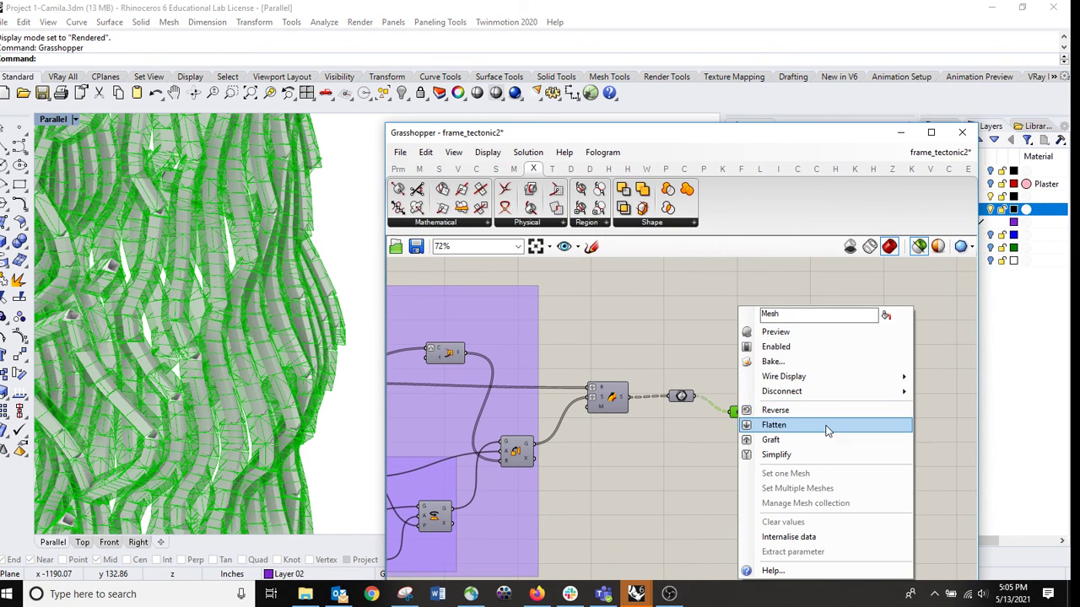
pyautogui.press('Escape')
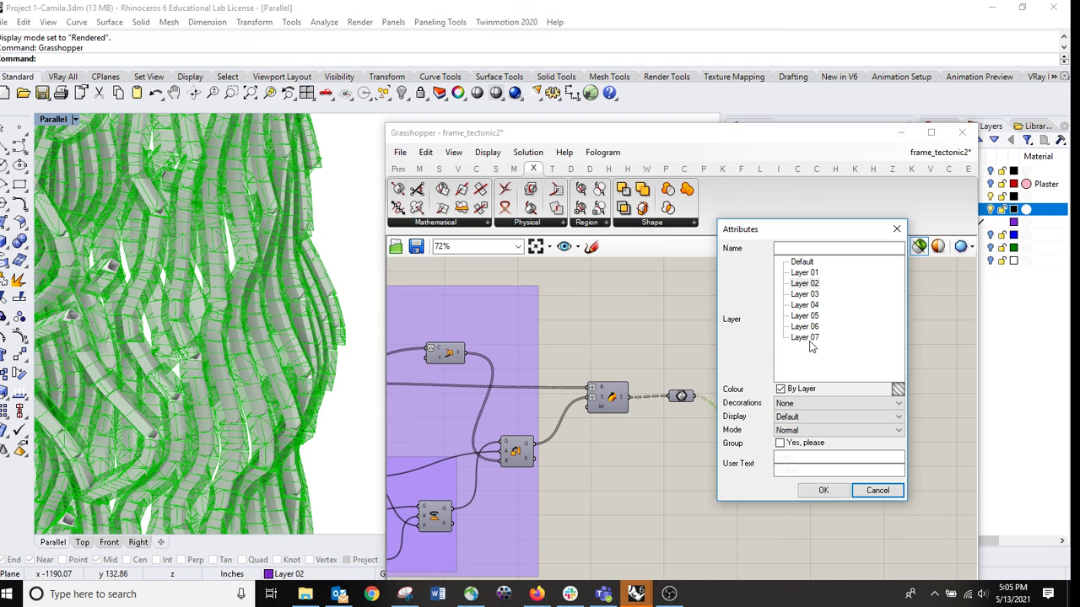
pyautogui.click(807, 339)
pyautogui.click(822, 490)
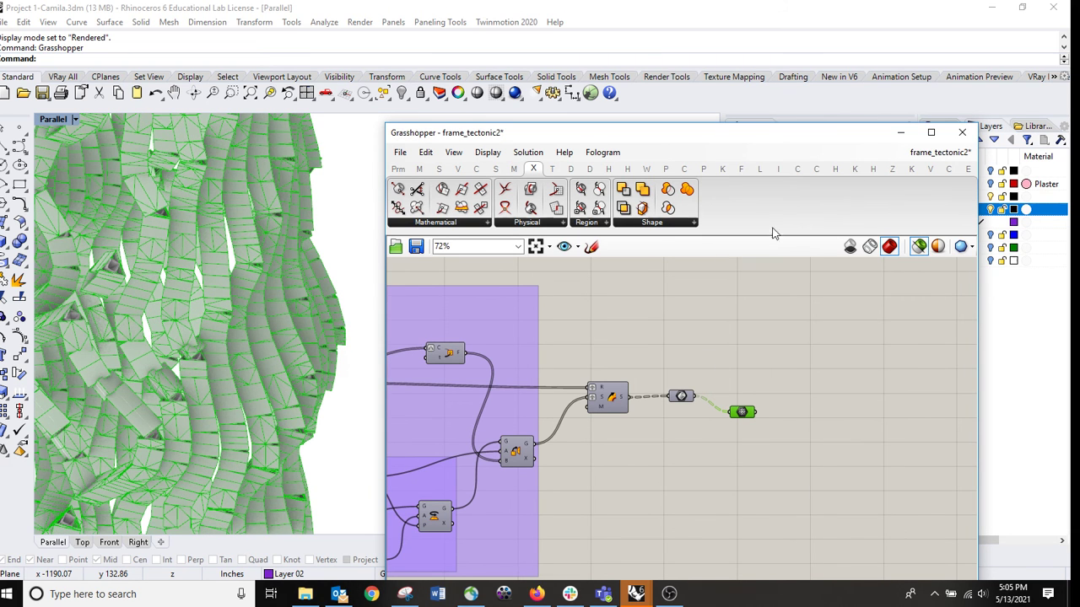
pyautogui.click(962, 132)
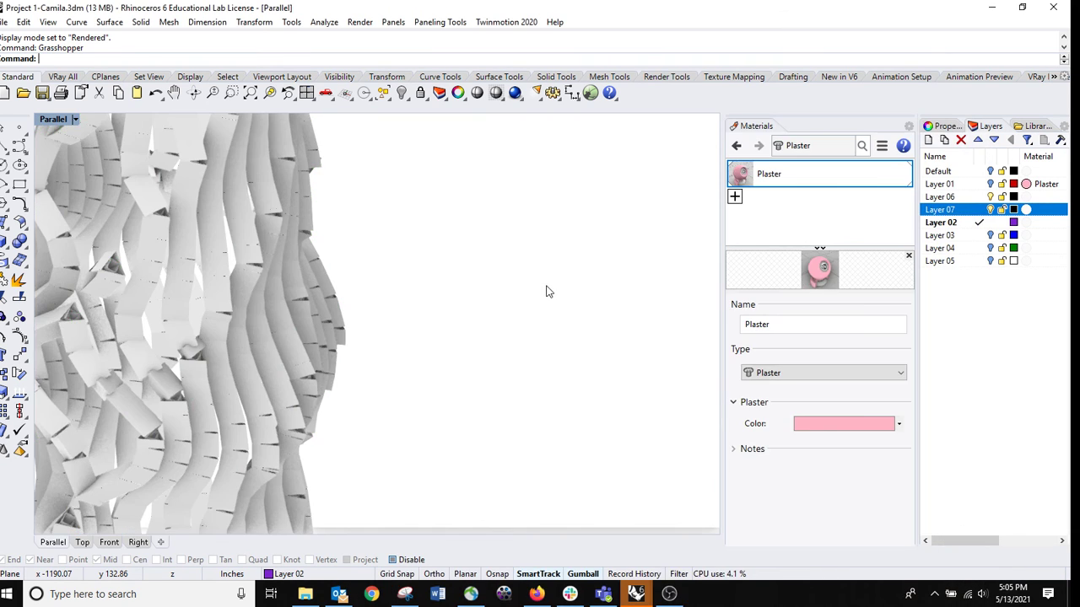
# - Compare the two baked frames by toggling Layer 07's visibility, and view the rendered tower from several angles and distances
pyautogui.moveTo(546, 291)
pyautogui.mouseDown(button='right')
pyautogui.moveTo(494, 282)
pyautogui.moveTo(595, 207)
pyautogui.moveTo(559, 251)
pyautogui.moveTo(502, 249)
pyautogui.moveTo(526, 250)
pyautogui.moveTo(541, 308)
pyautogui.mouseUp(button='right')
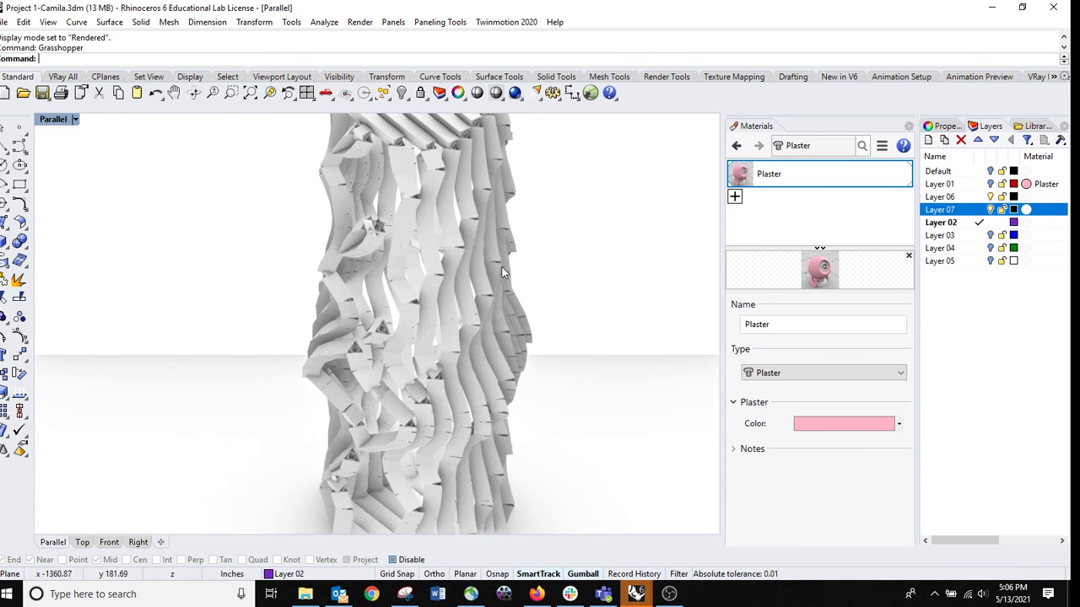
pyautogui.click(992, 210)
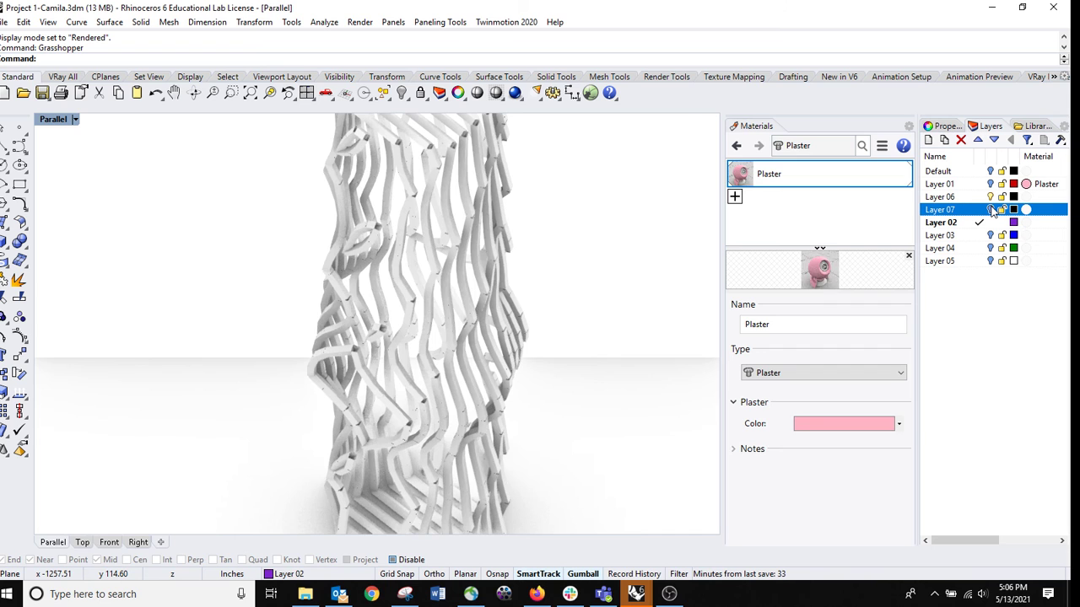
pyautogui.click(991, 210)
pyautogui.click(991, 210)
pyautogui.click(992, 210)
pyautogui.moveTo(588, 298)
pyautogui.mouseDown(button='right')
pyautogui.moveTo(489, 366)
pyautogui.moveTo(528, 347)
pyautogui.mouseUp(button='right')
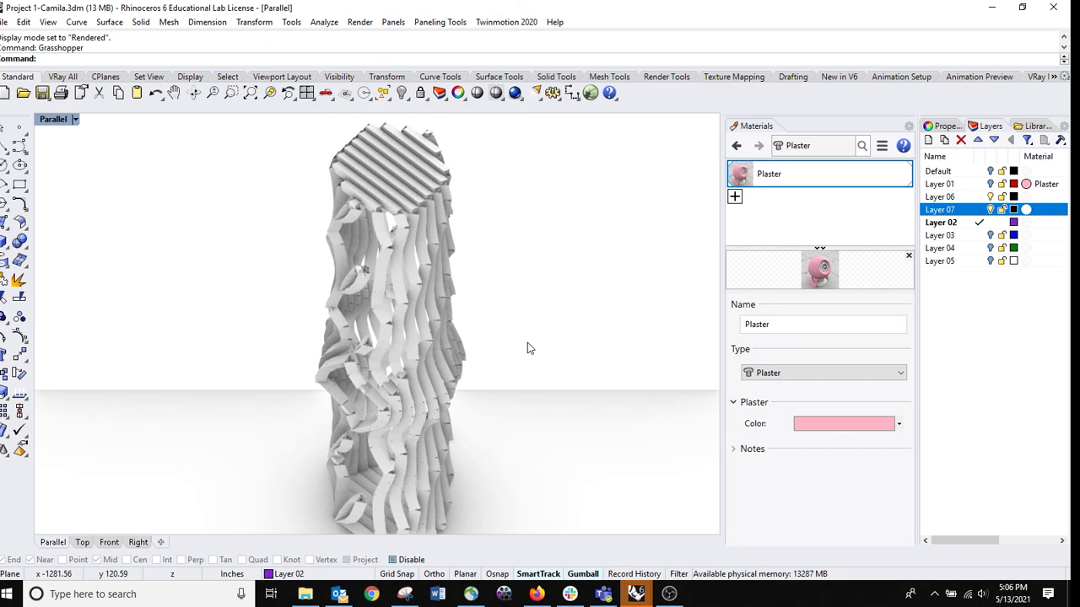
pyautogui.scroll(1, 528, 347)
pyautogui.scroll(-5, 529, 348)
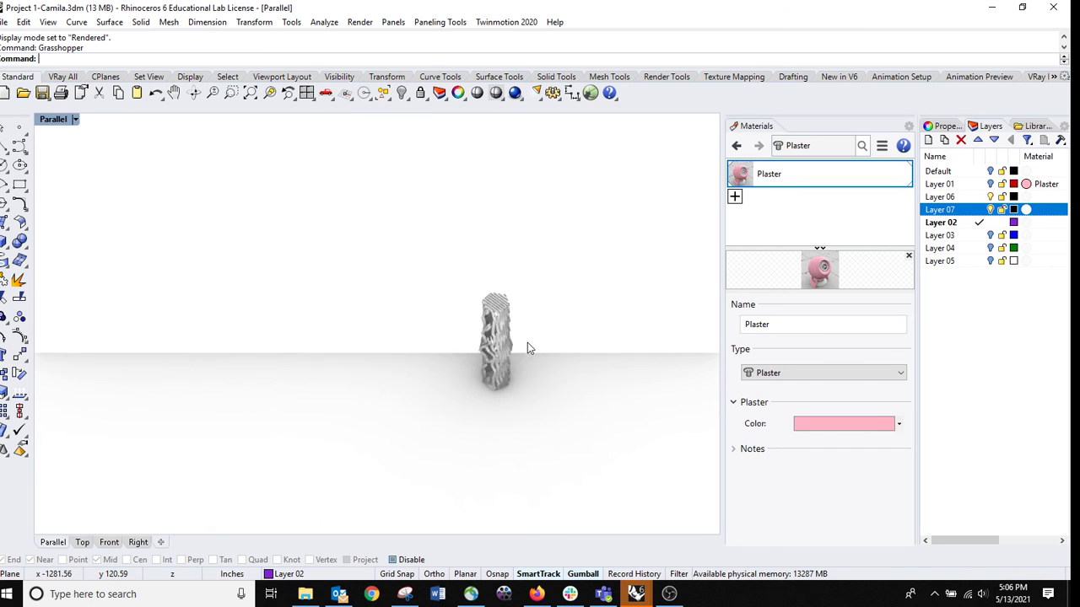
pyautogui.scroll(3, 528, 348)
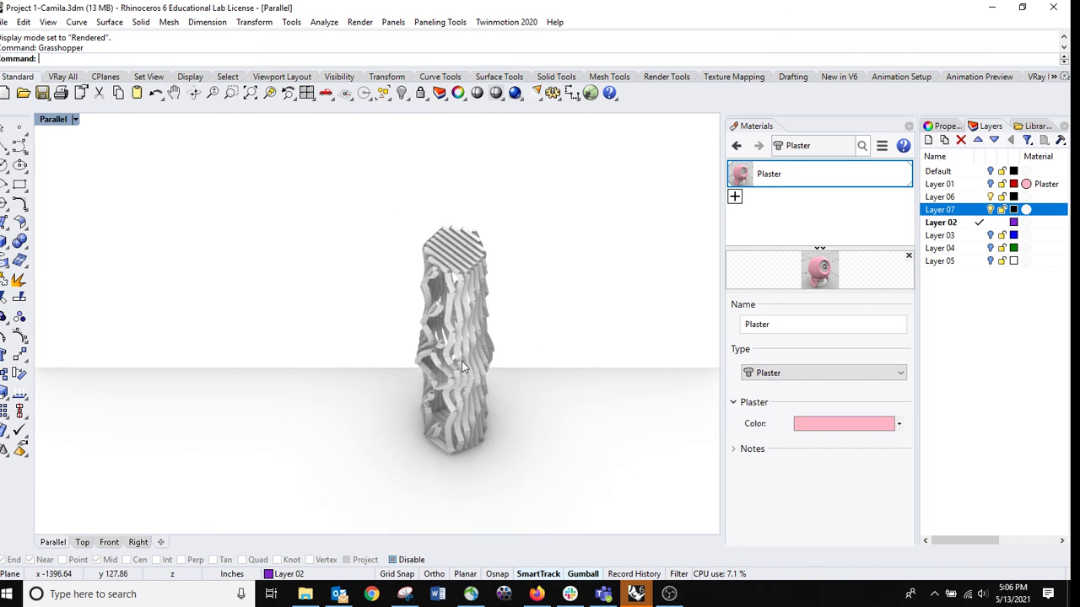
pyautogui.moveTo(462, 367)
pyautogui.mouseDown(button='right')
pyautogui.moveTo(466, 320)
pyautogui.moveTo(498, 334)
pyautogui.mouseUp(button='right')
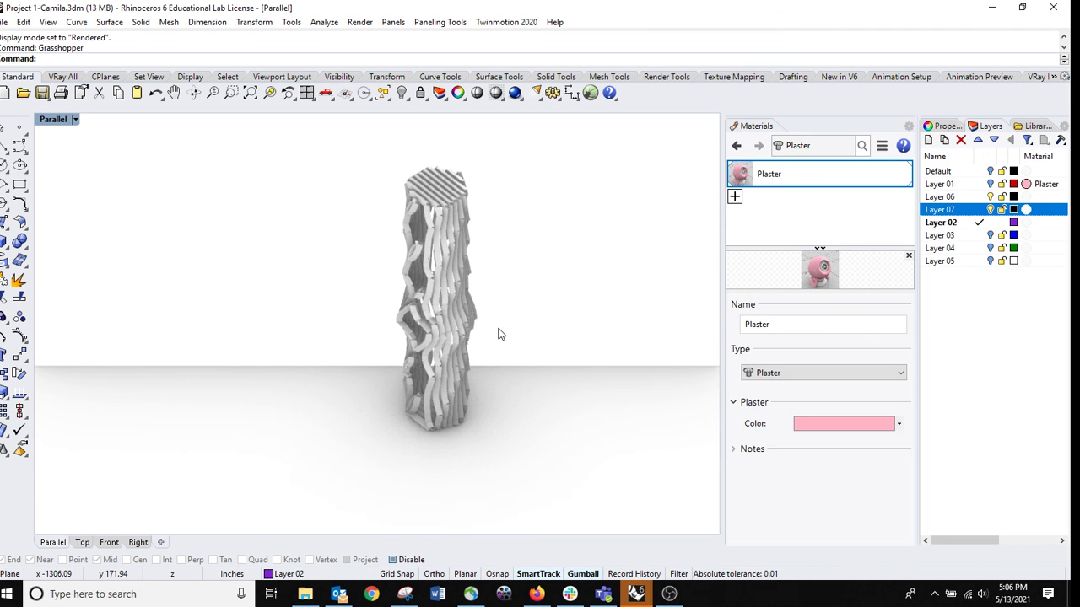
# - Switch to Firefox and review the Version 3.0 frame_tectonic section of the Frame modeling in GH page
pyautogui.click(537, 594)
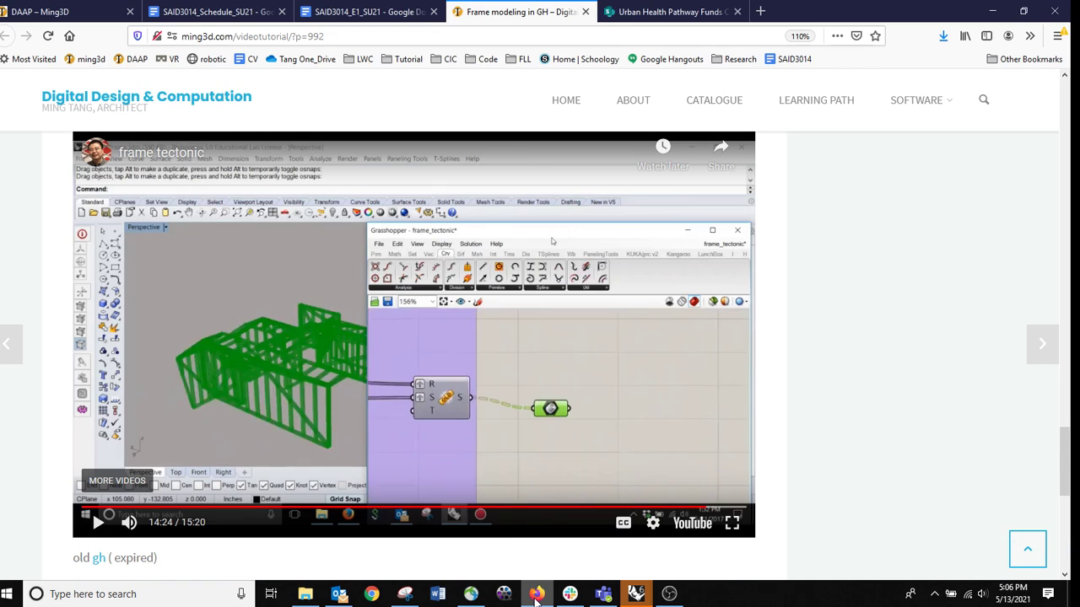
pyautogui.scroll(2, 730, 396)
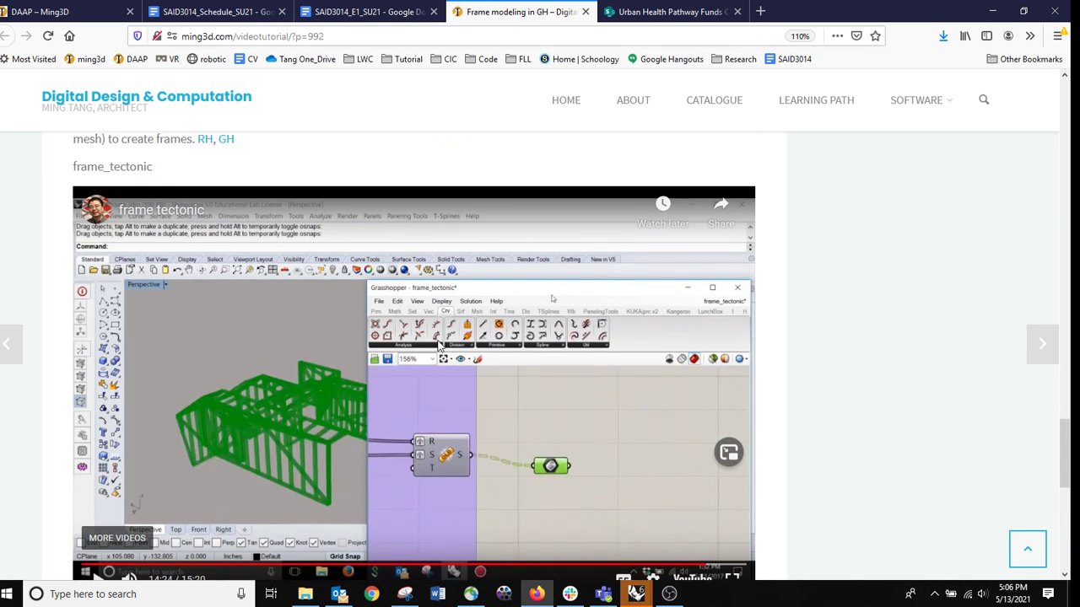
pyautogui.scroll(1, 267, 190)
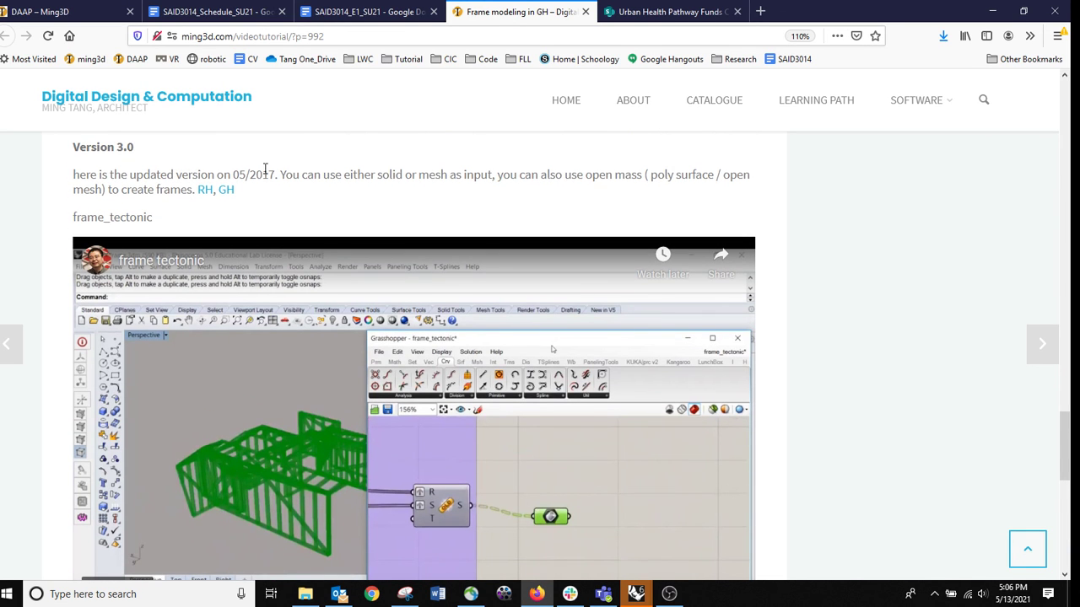
pyautogui.moveTo(240, 177); pyautogui.dragTo(300, 176)
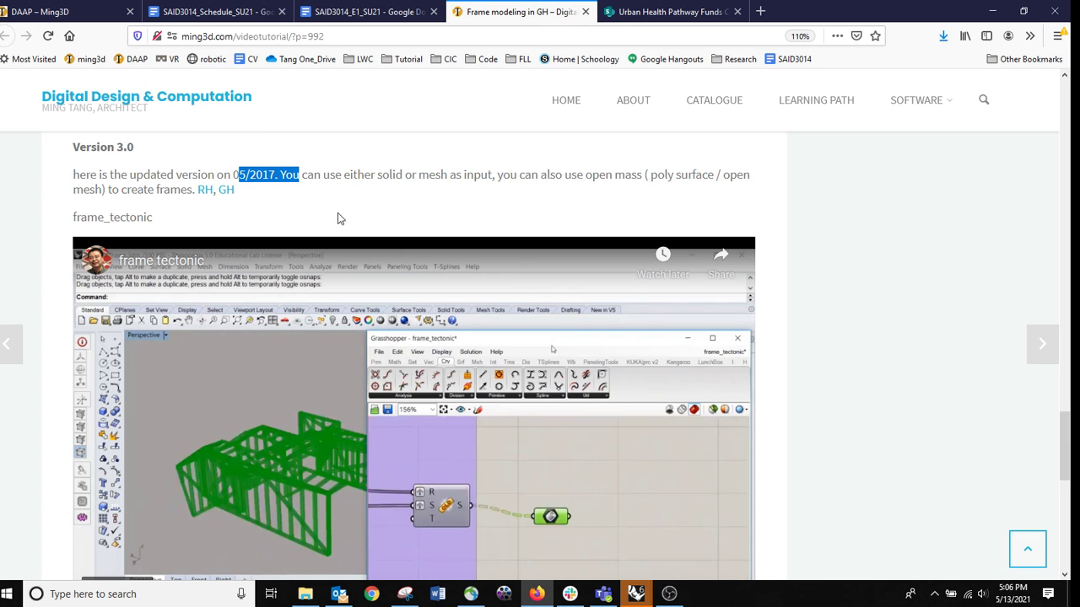
pyautogui.scroll(-2, 354, 396)
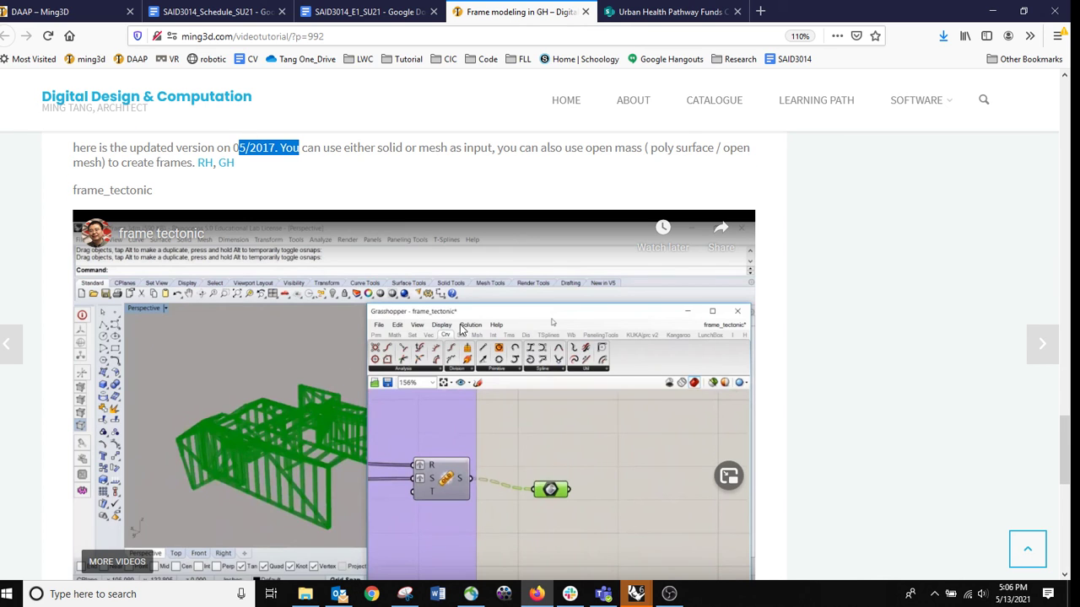